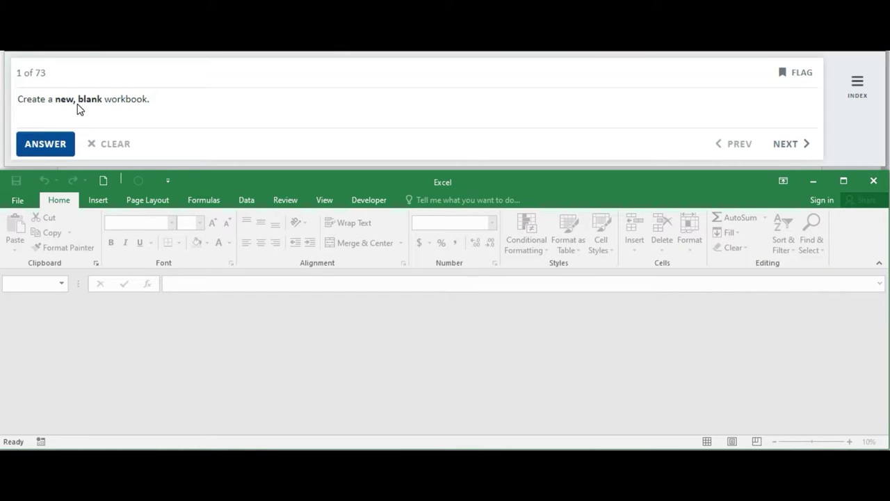
- Create a new blank workbook and submit the answer
left_click(17, 200)
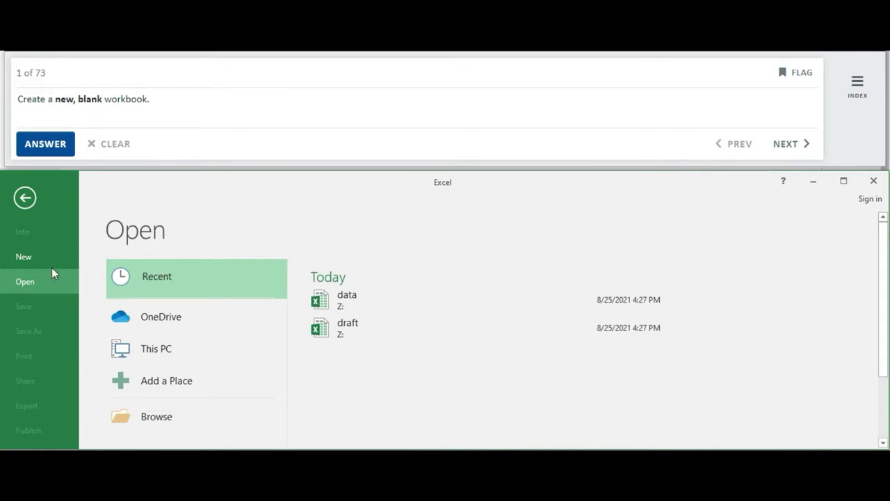
left_click(37, 254)
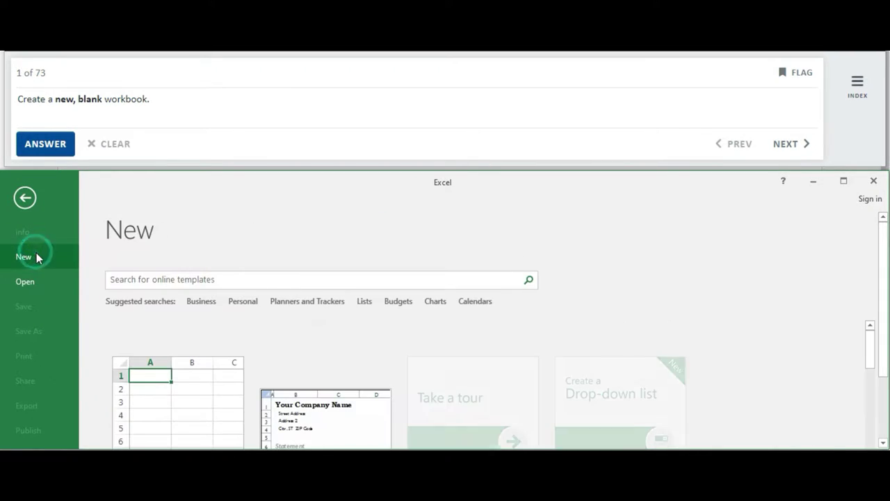
left_click(188, 384)
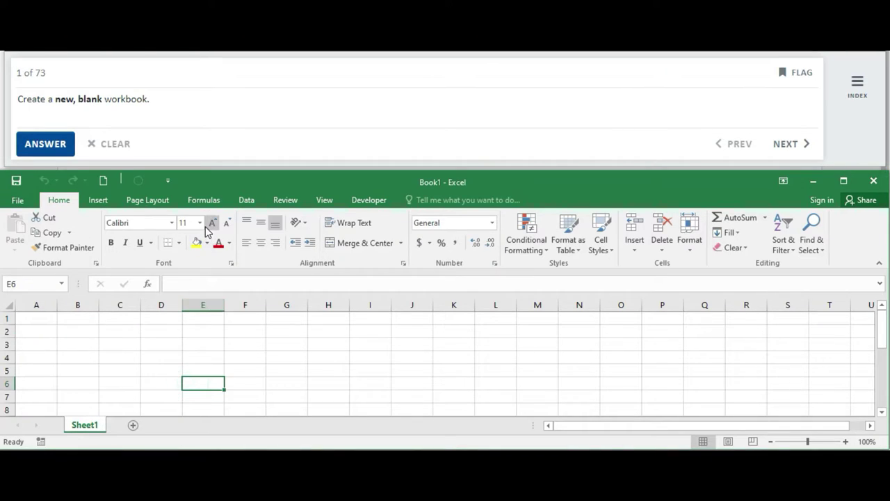
left_click(58, 149)
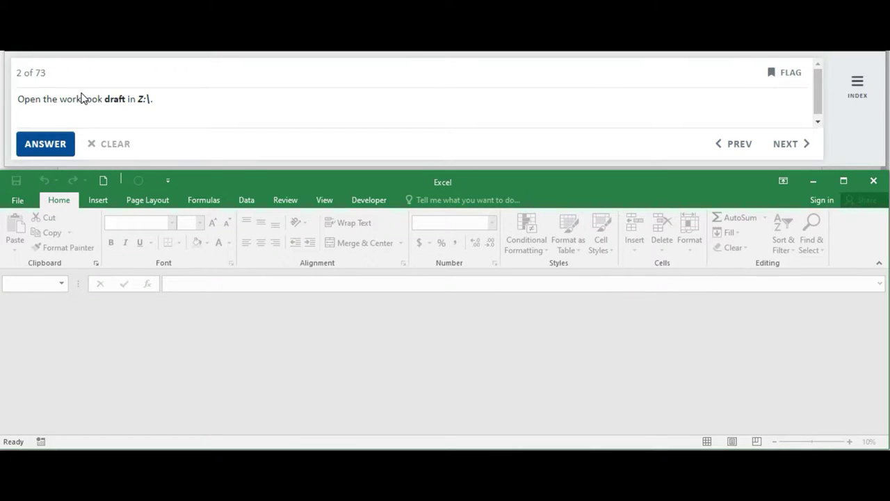
- Open the draft workbook from Local Disk (Z:) and submit the answer
left_click(15, 201)
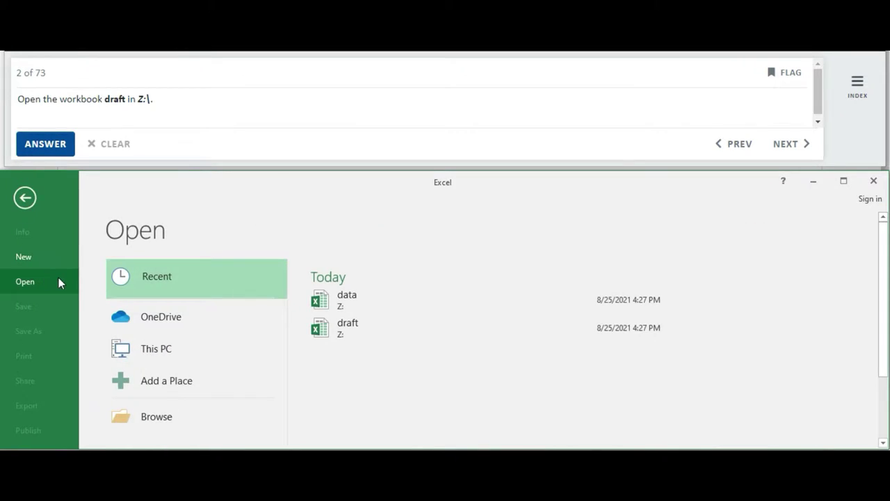
left_click(155, 419)
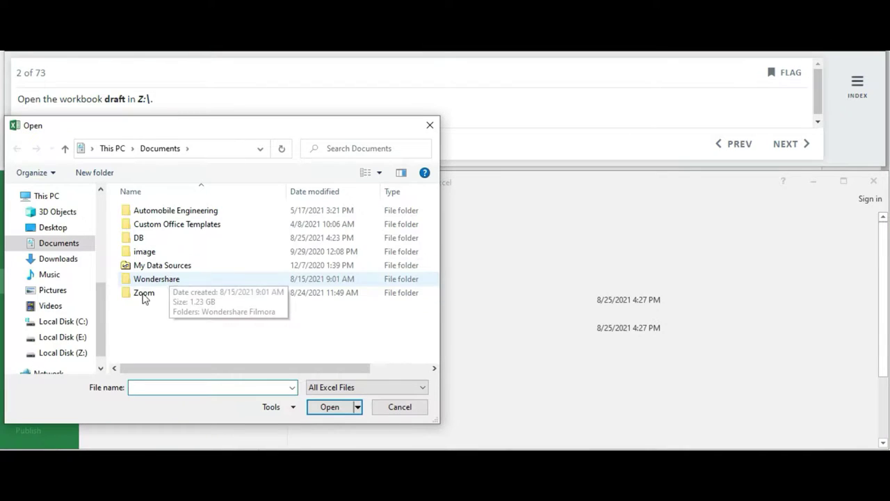
left_click(78, 353)
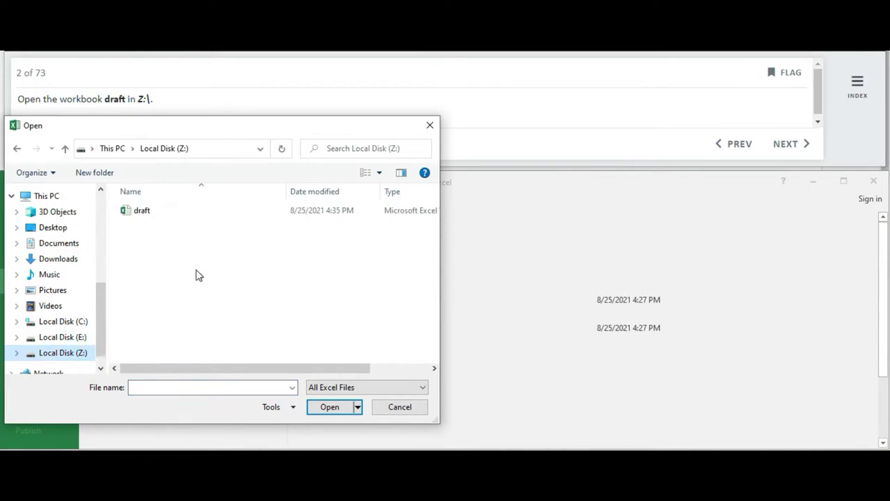
left_click(152, 213)
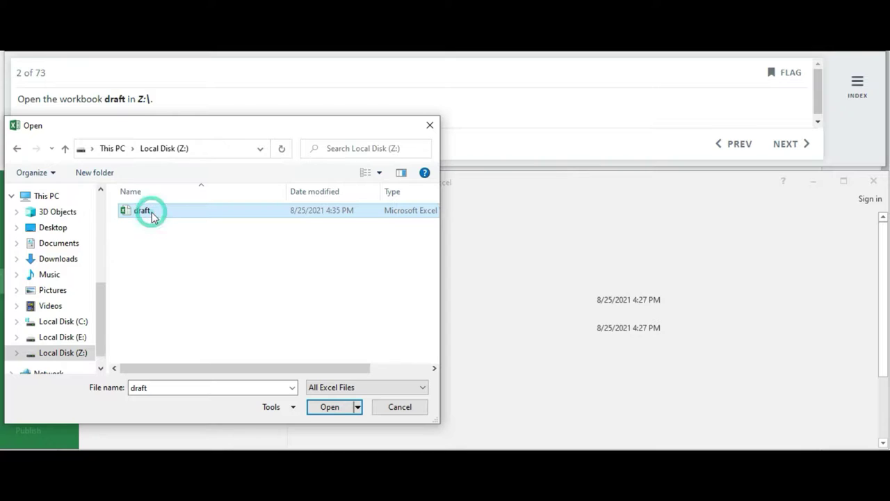
left_click(330, 407)
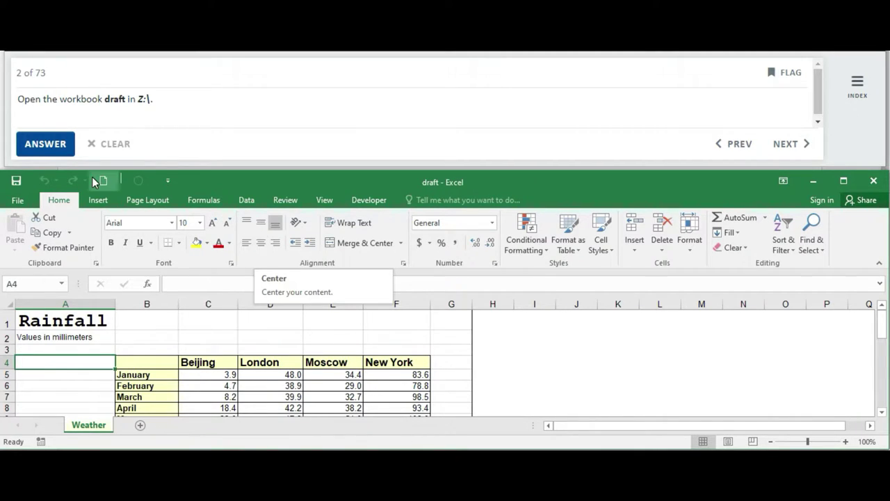
left_click(42, 143)
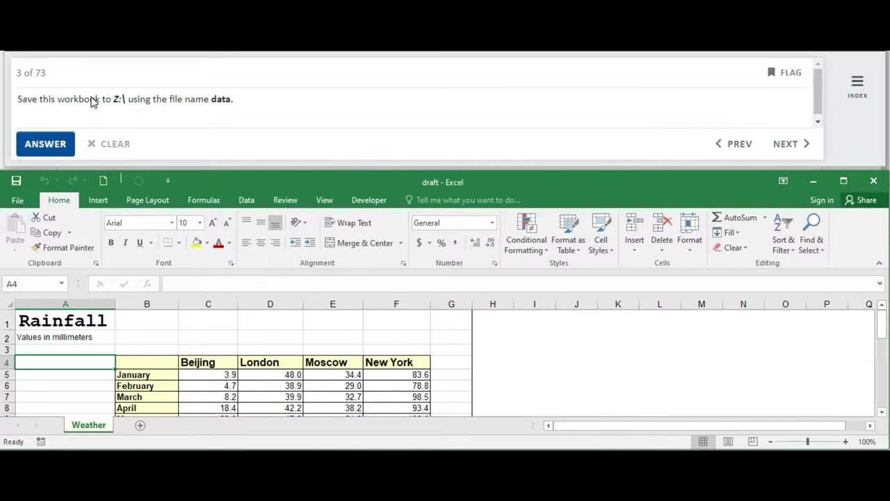
- Save the workbook on Local Disk (Z:) under the name 'data' and submit
left_click(14, 199)
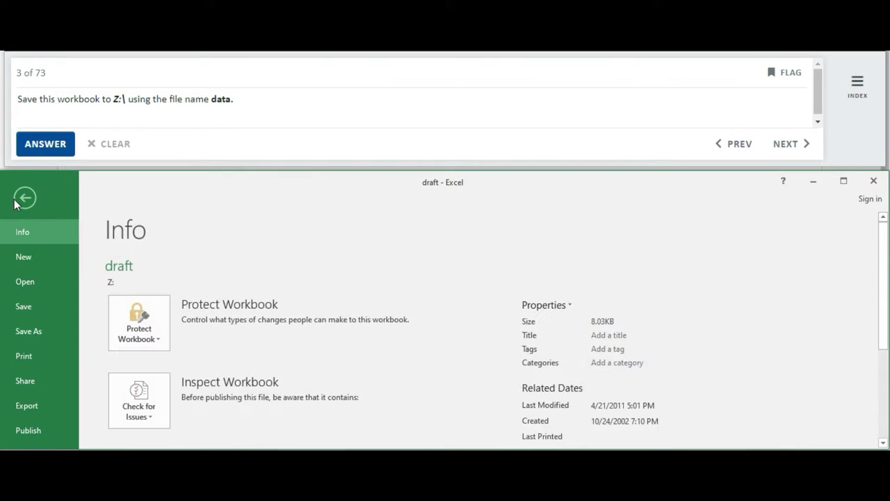
left_click(35, 331)
left_click(205, 370)
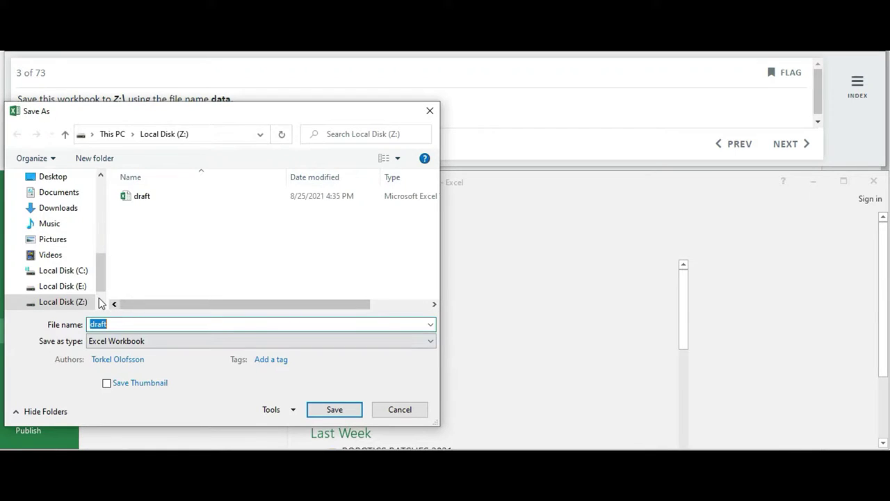
left_click(69, 302)
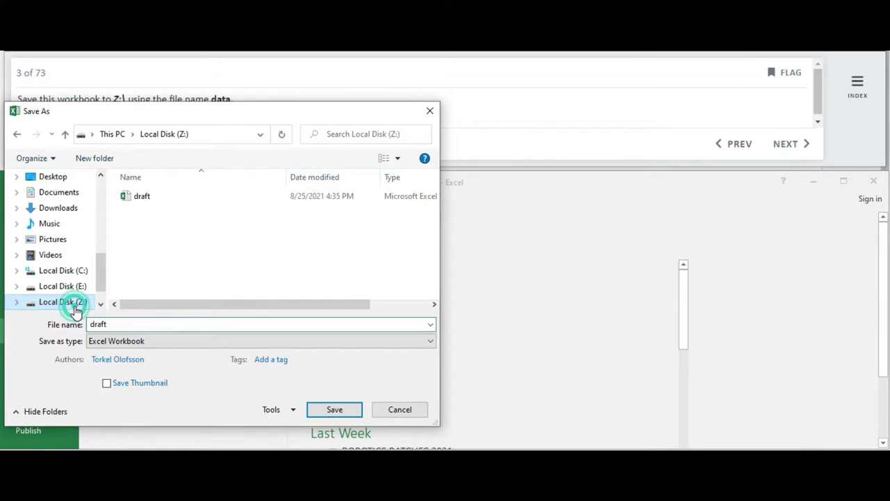
double_click(126, 323)
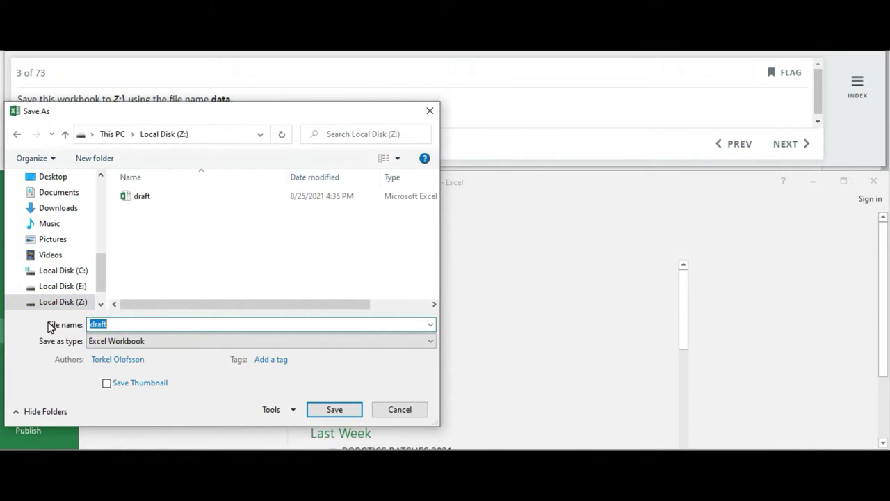
type("data")
left_click(336, 409)
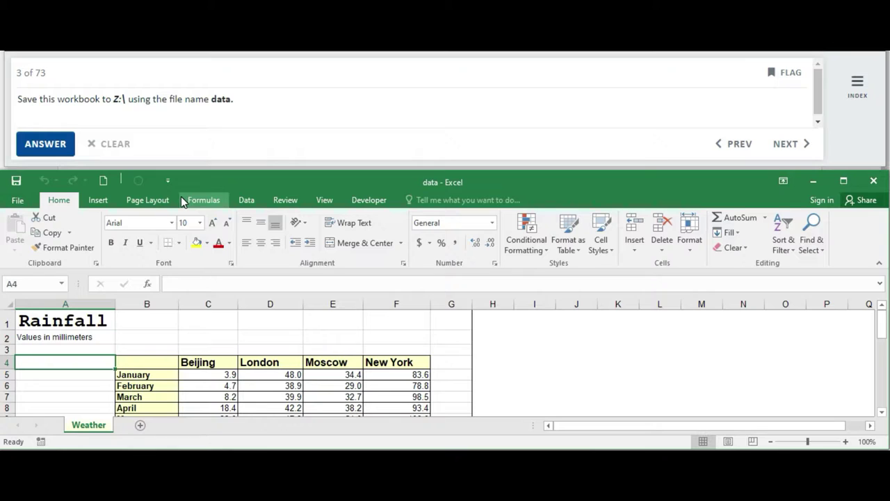
left_click(45, 147)
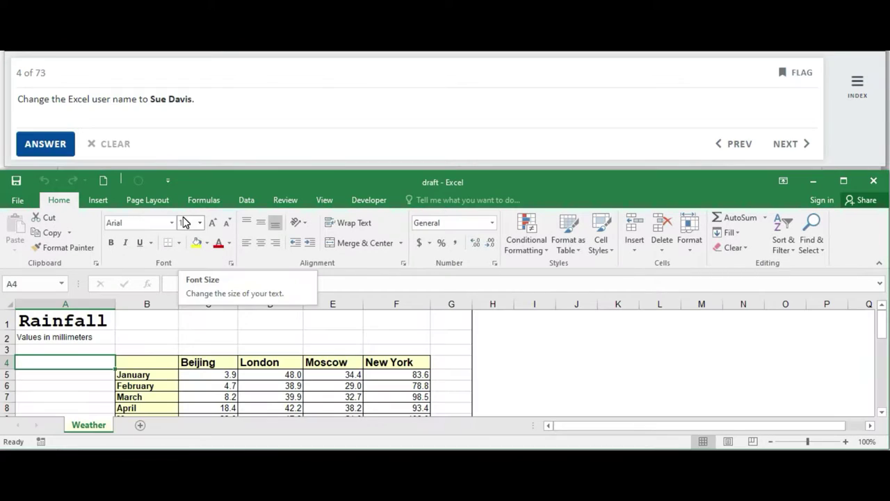
- Replace the User name in Excel Options > General with the requested name and submit
left_click(17, 199)
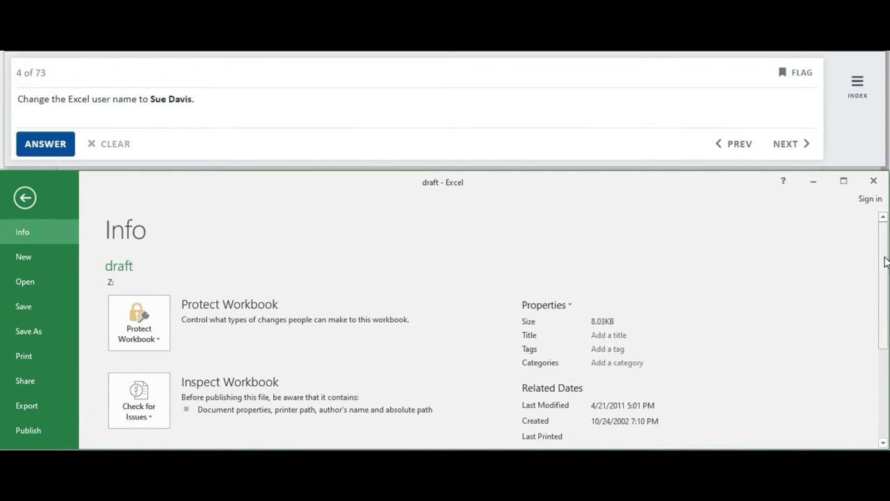
left_click_drag(885, 261, 886, 324)
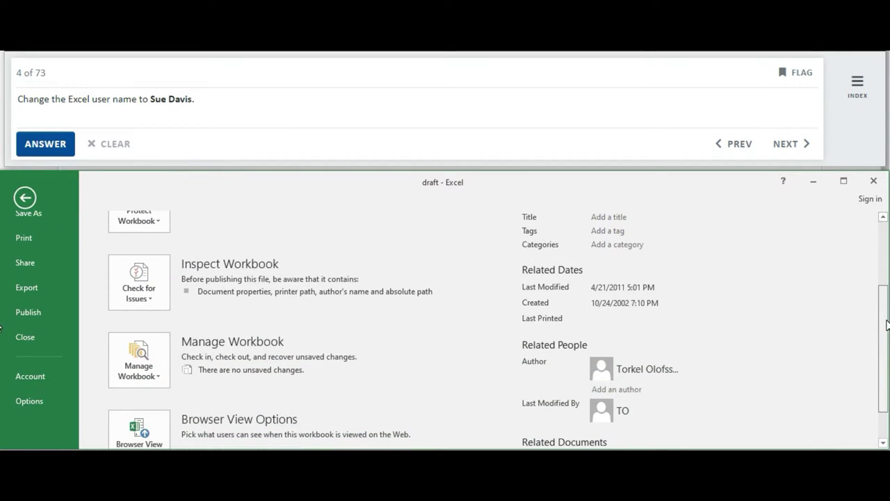
left_click(30, 402)
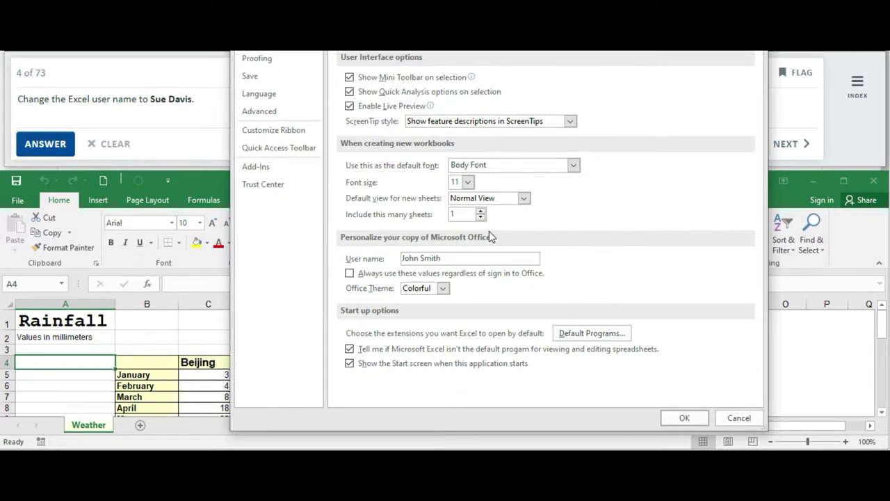
left_click_drag(450, 257, 301, 252)
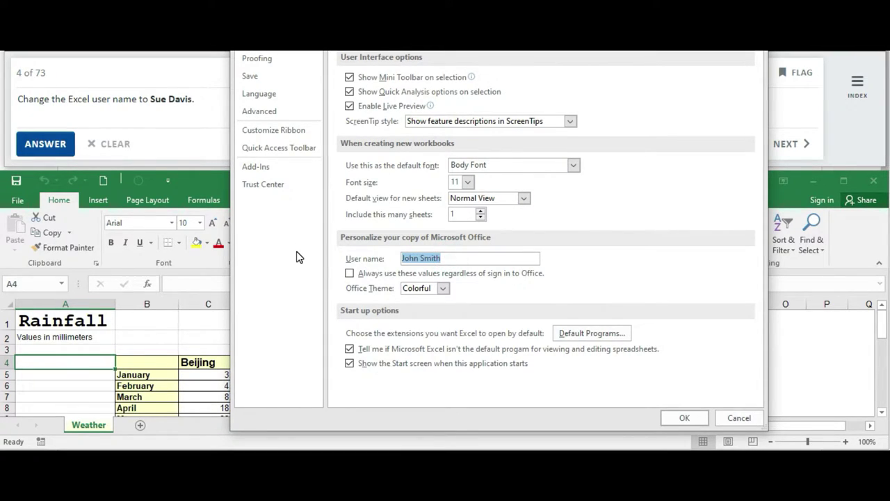
type("Sue Davis")
left_click(674, 421)
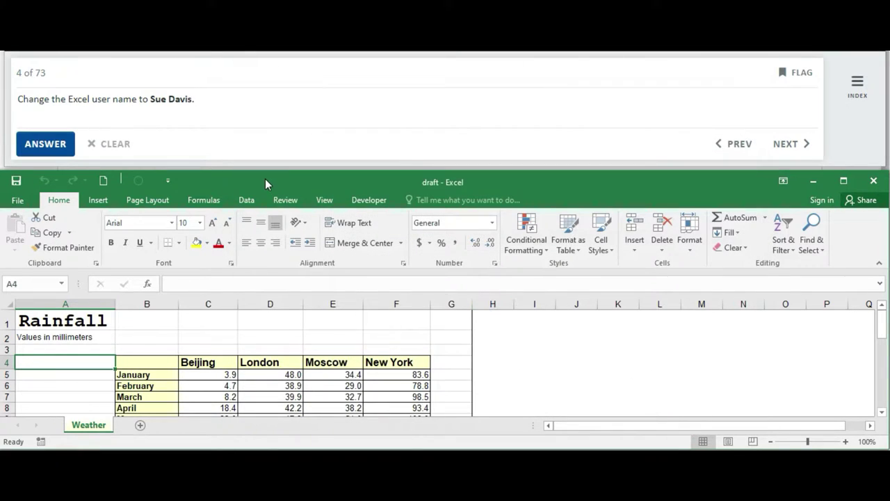
left_click(48, 145)
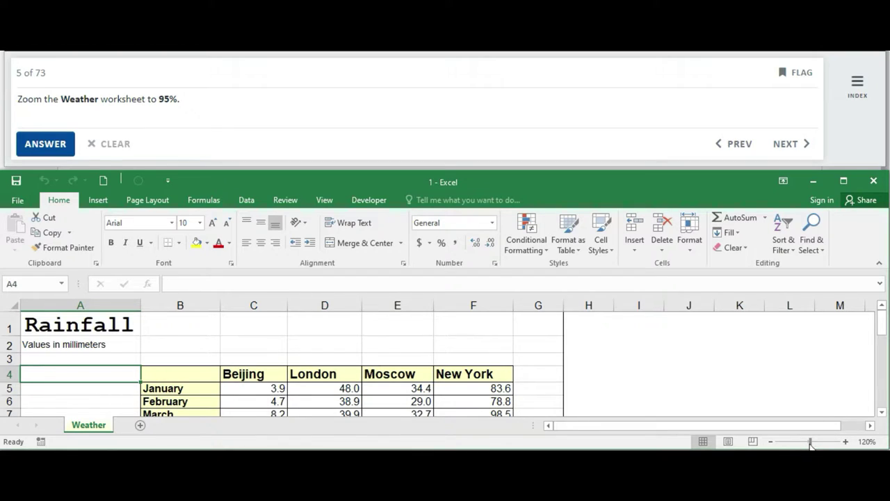
- Set a custom 95% zoom on the Weather sheet and submit
left_click_drag(811, 441, 807, 441)
left_click(322, 202)
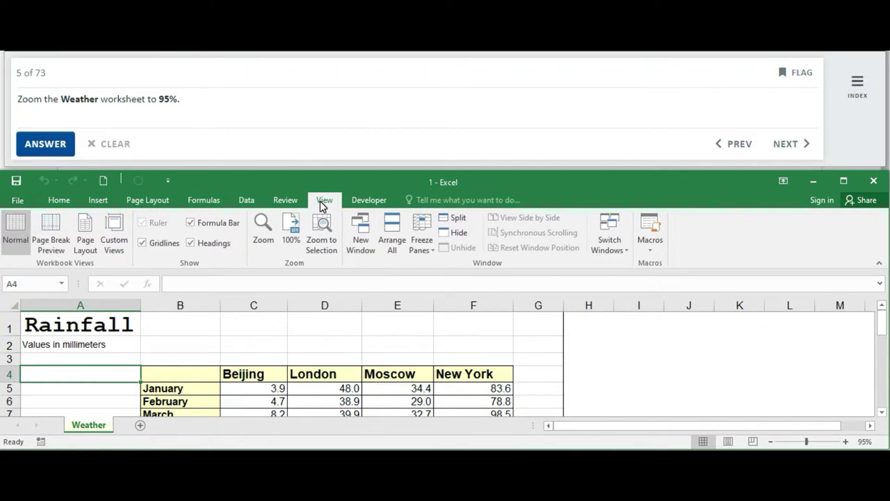
left_click(263, 230)
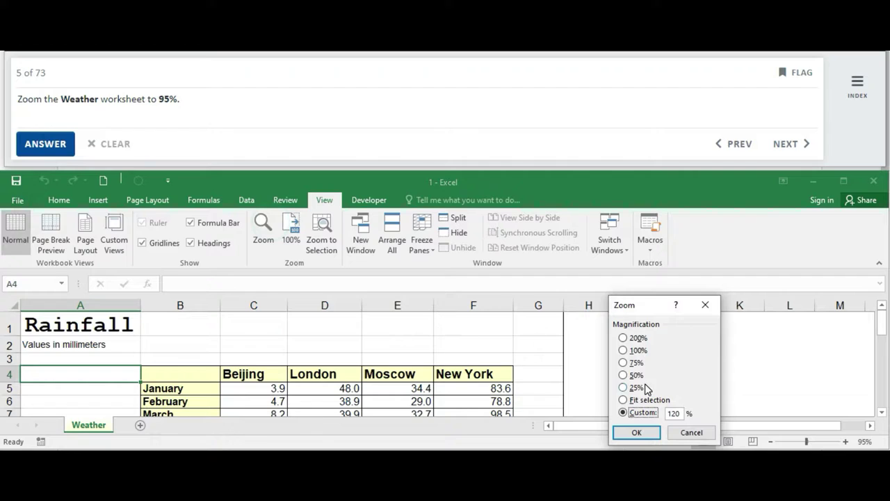
left_click_drag(681, 416, 659, 416)
type("95")
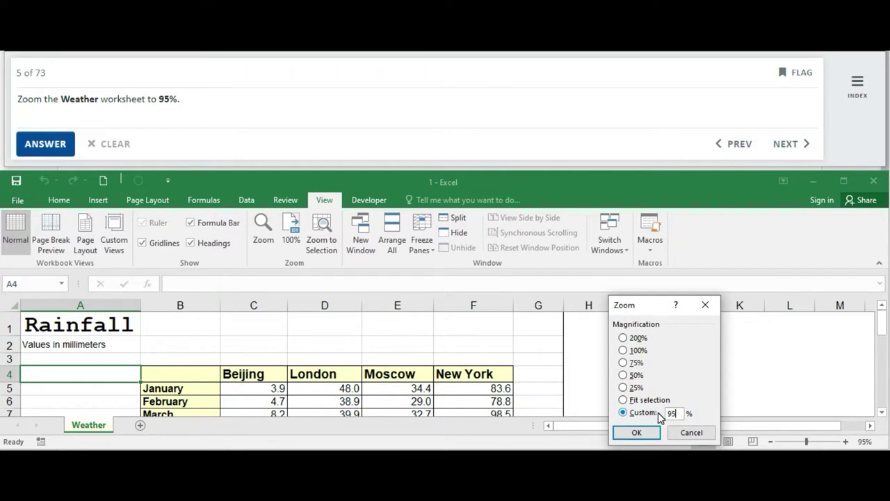
left_click(650, 434)
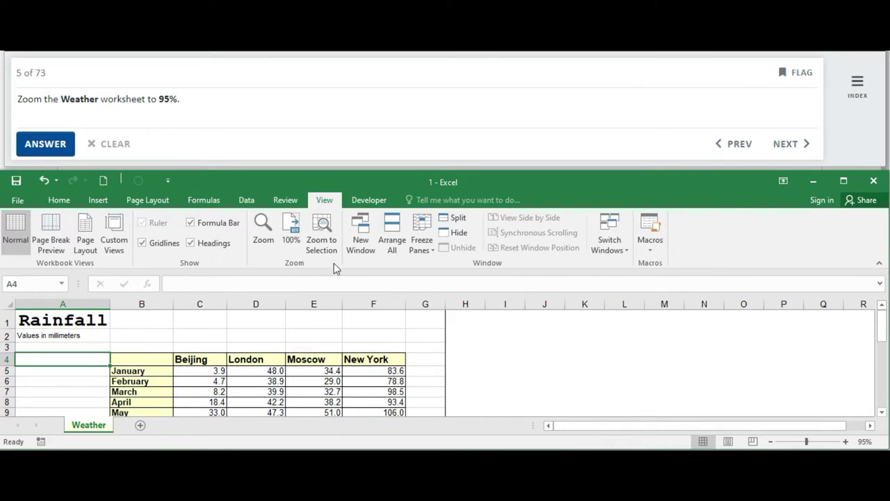
left_click(57, 152)
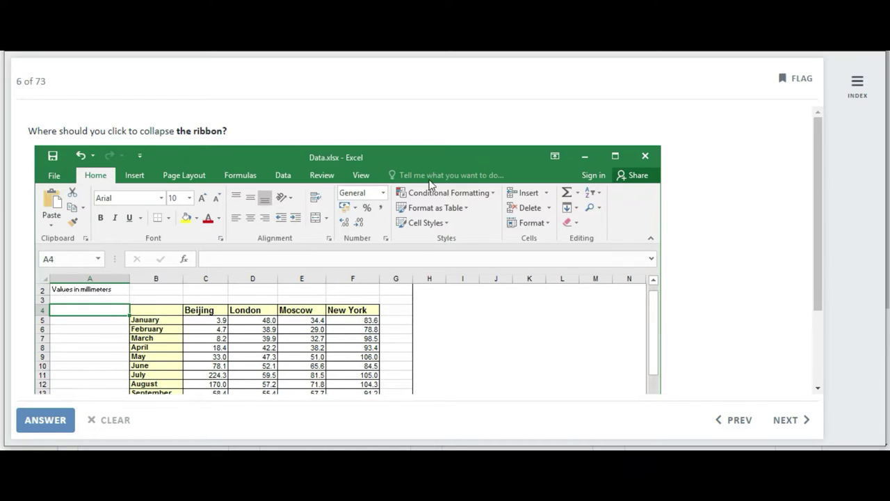
- Mark Ribbon Display Options, choose 'Go to tool.', and mark Find & Select, submitting each answer
left_click(555, 157)
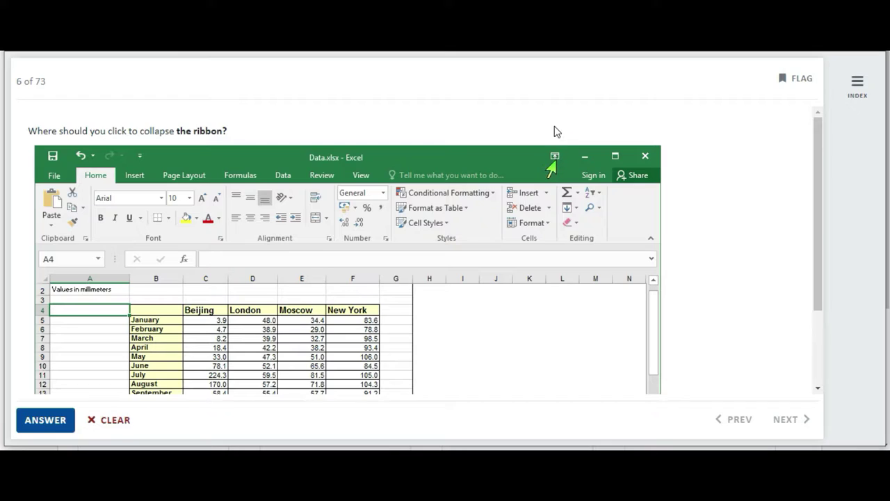
left_click(45, 420)
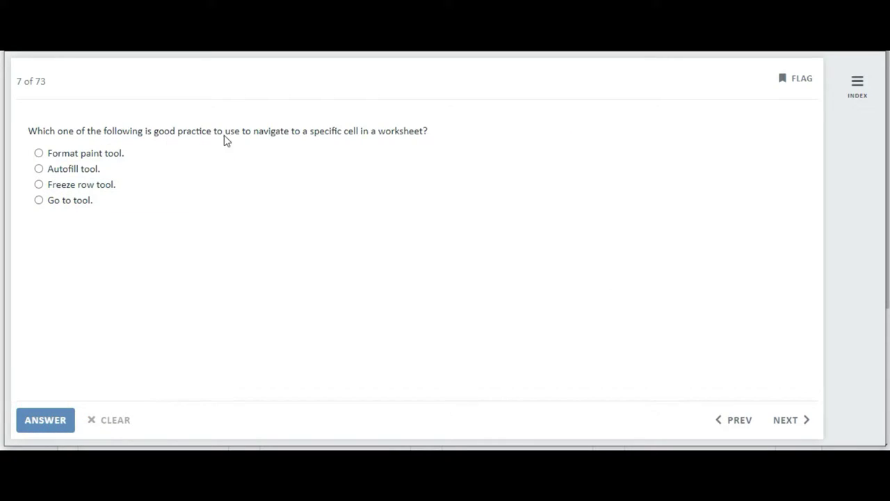
left_click(81, 208)
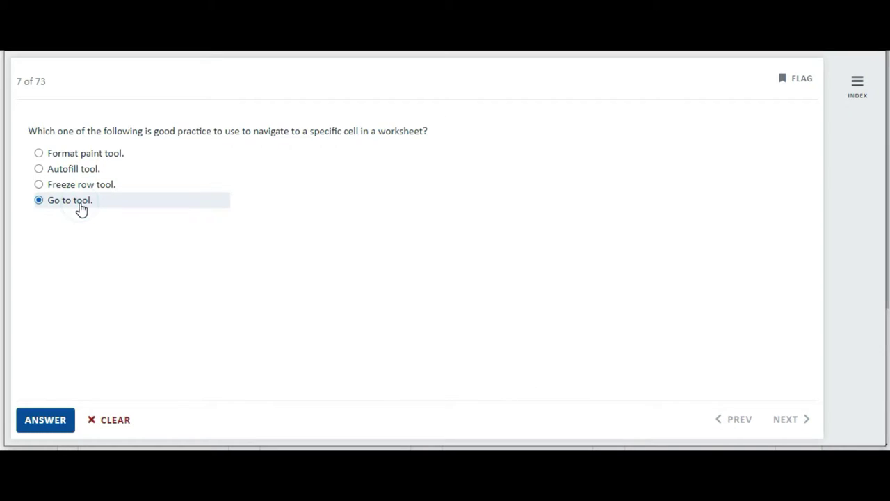
left_click(44, 421)
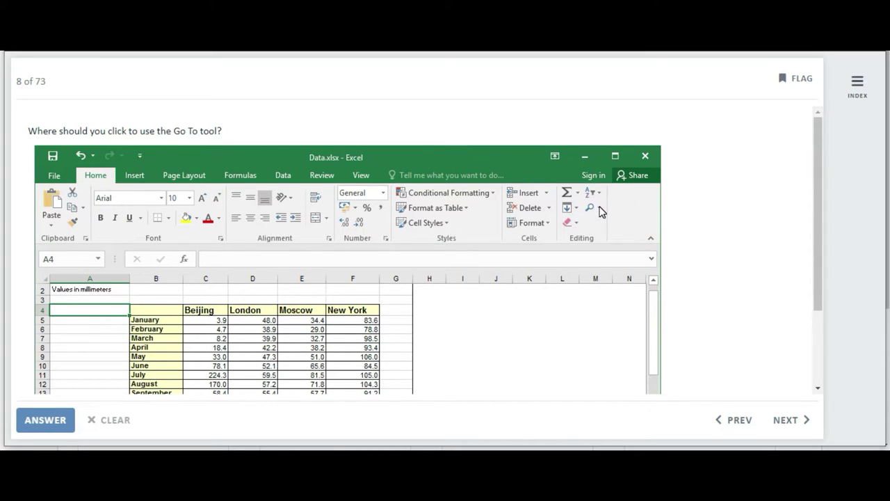
left_click(598, 207)
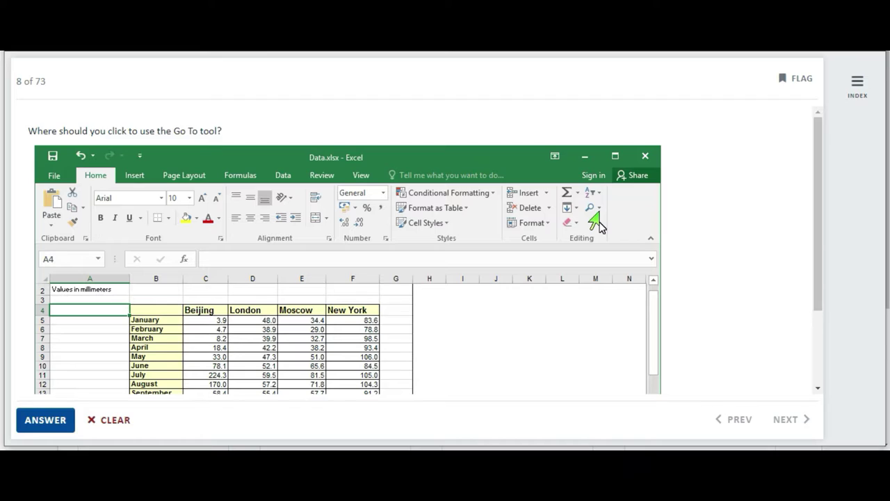
left_click(45, 420)
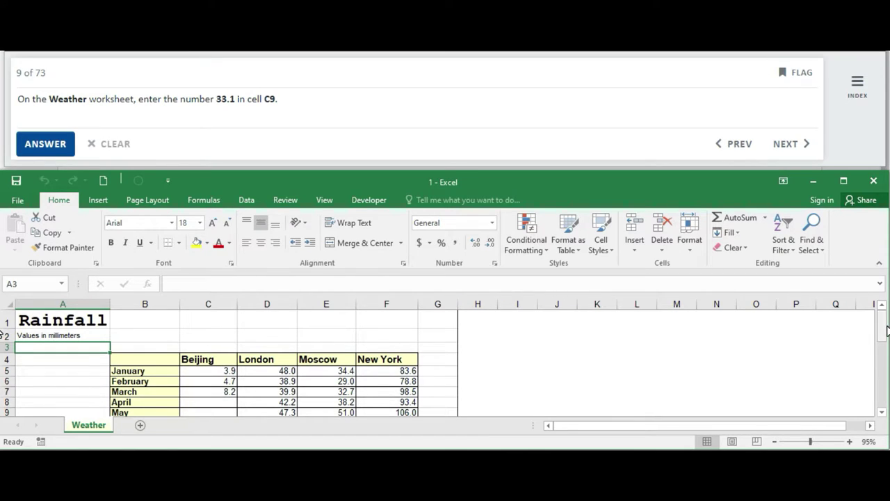
- Enter 33.1 in cell C9 for Beijing in May and submit
left_click_drag(885, 331, 886, 340)
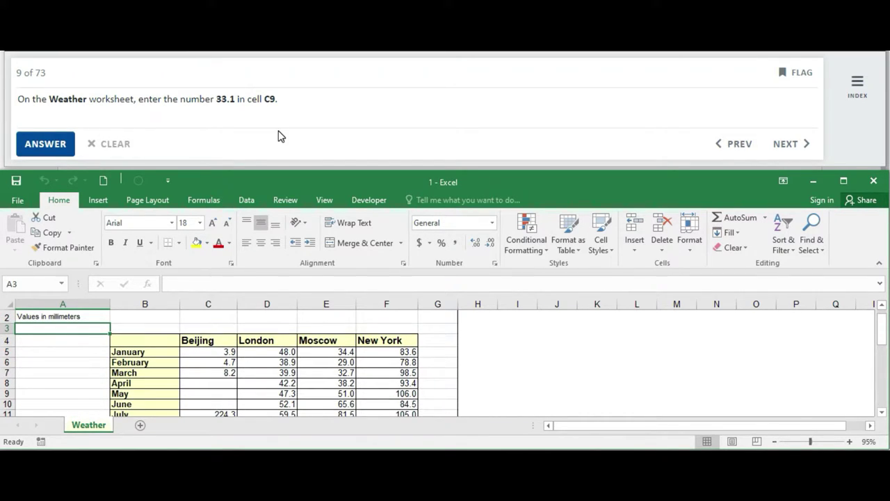
left_click(221, 396)
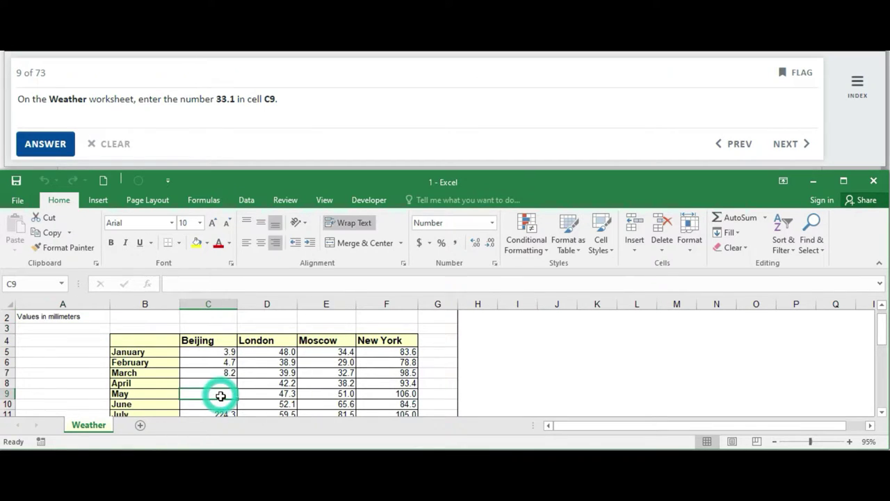
type("33.1")
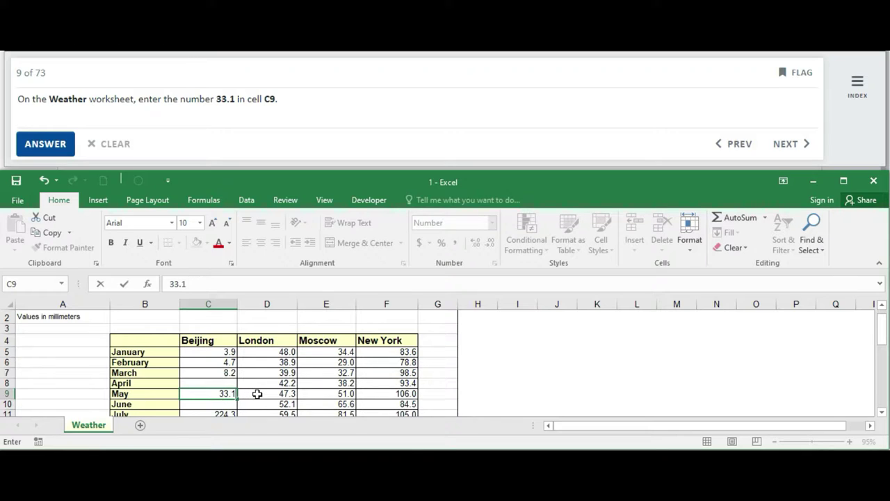
left_click(258, 393)
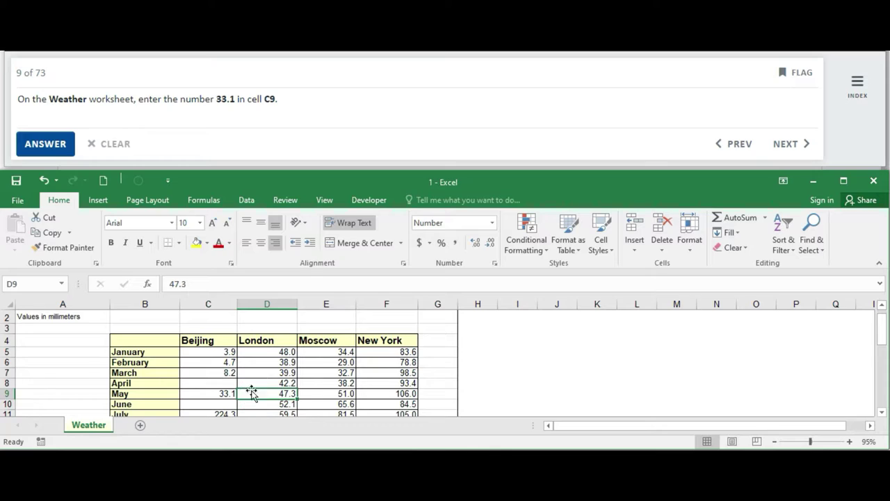
left_click(49, 145)
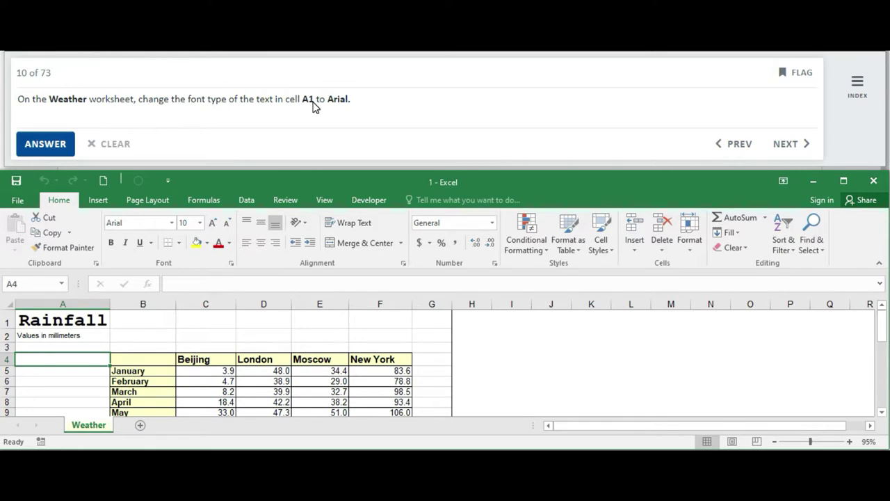
- Change the Rainfall title in A1 to the Arial font and submit
left_click(69, 321)
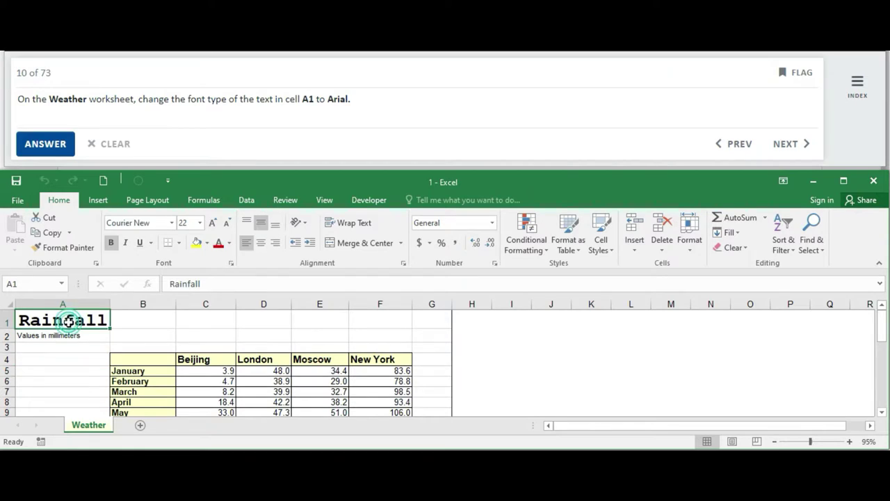
left_click(171, 223)
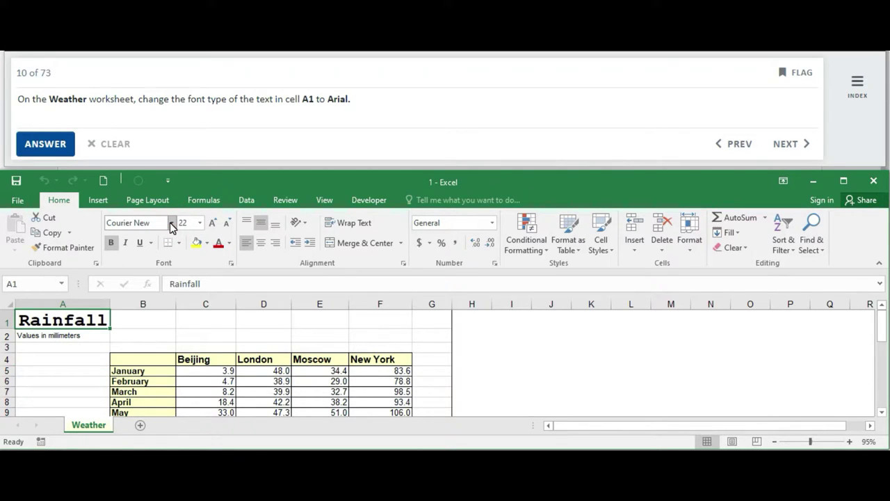
left_click(171, 222)
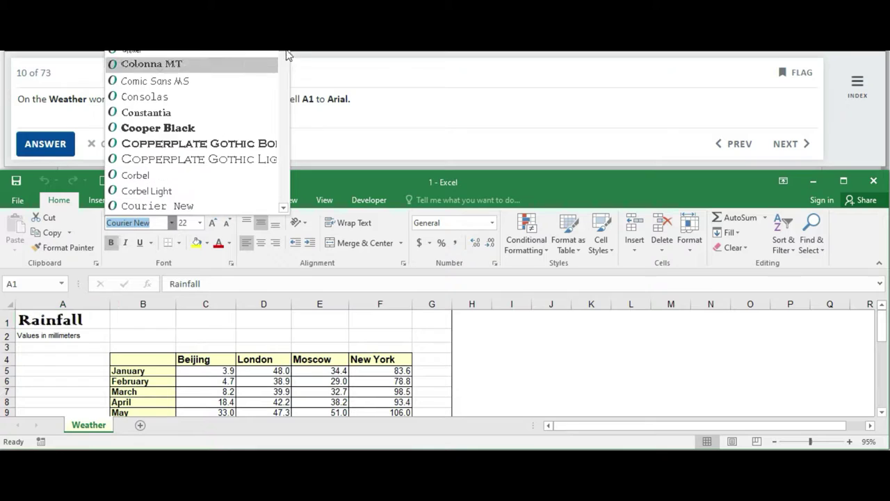
scroll(284, 53, "up", 3)
scroll(284, 53, "up", 8)
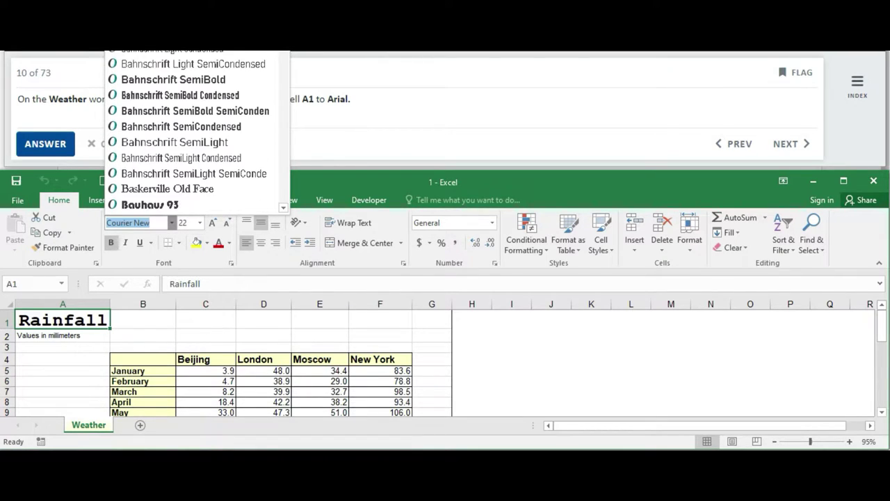
scroll(285, 53, "up", 3)
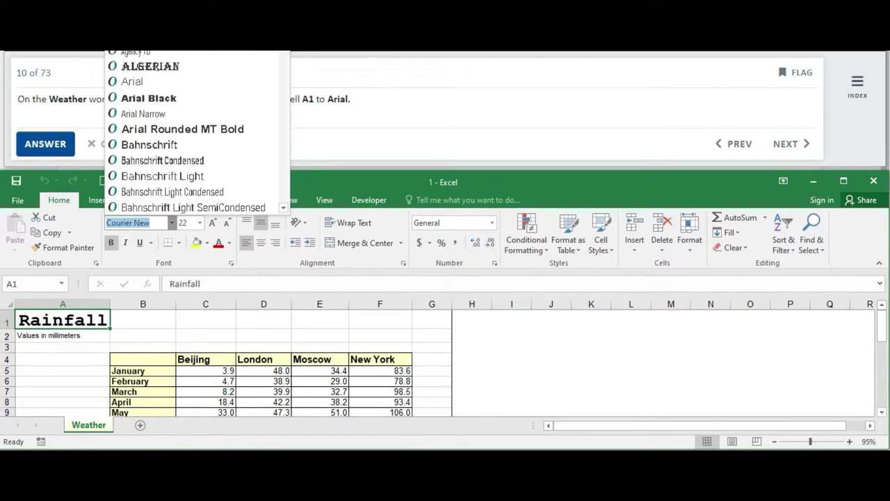
left_click(141, 83)
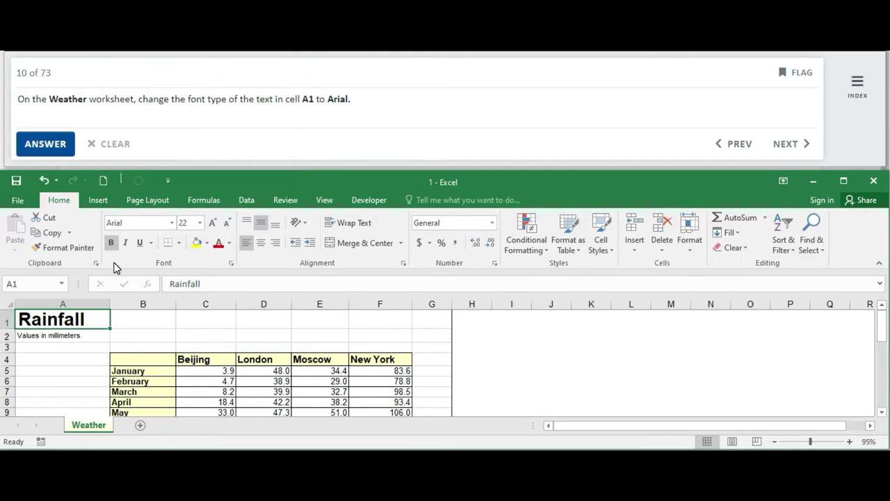
left_click(46, 144)
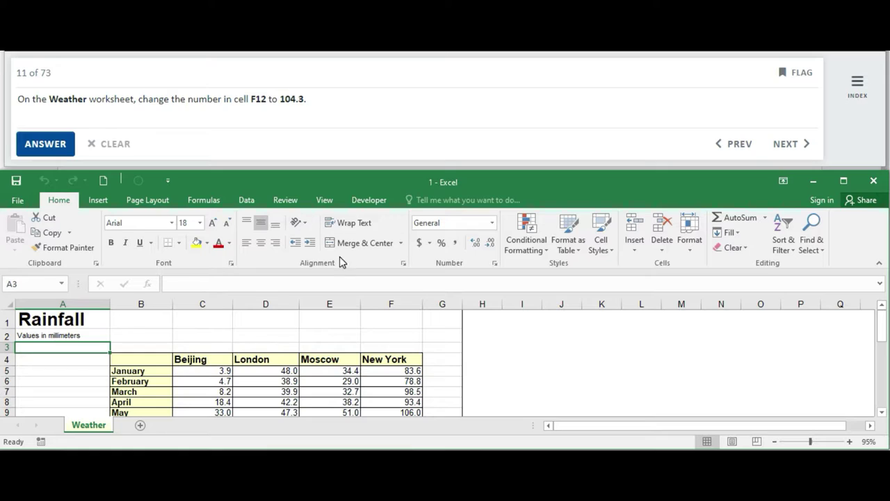
left_click(382, 304)
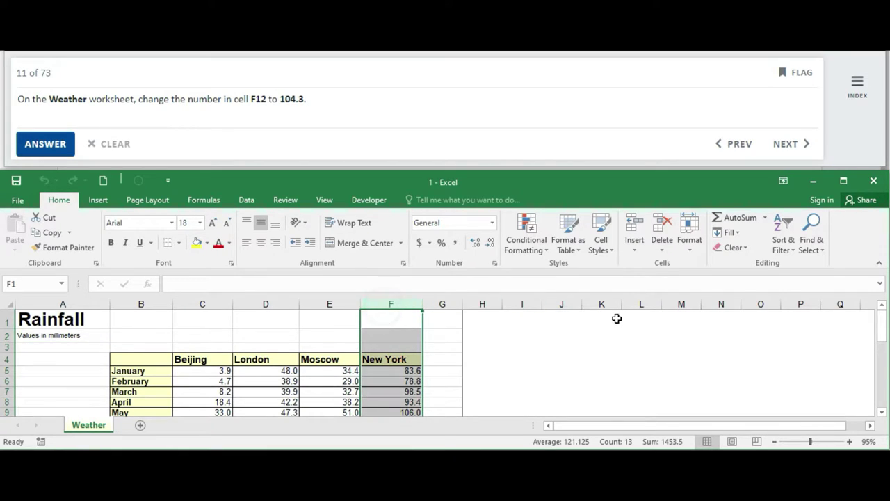
left_click_drag(882, 328, 883, 348)
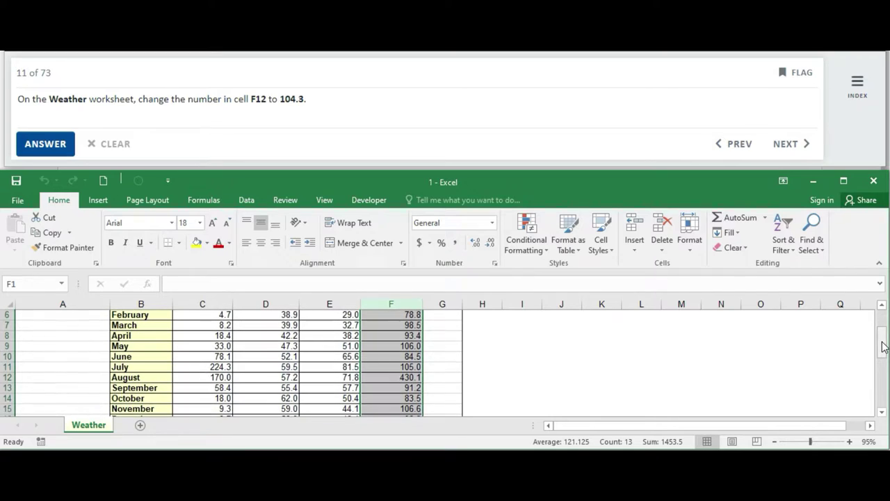
- Change August New York in F12 from 430.1 to 104.3 and submit
left_click(396, 377)
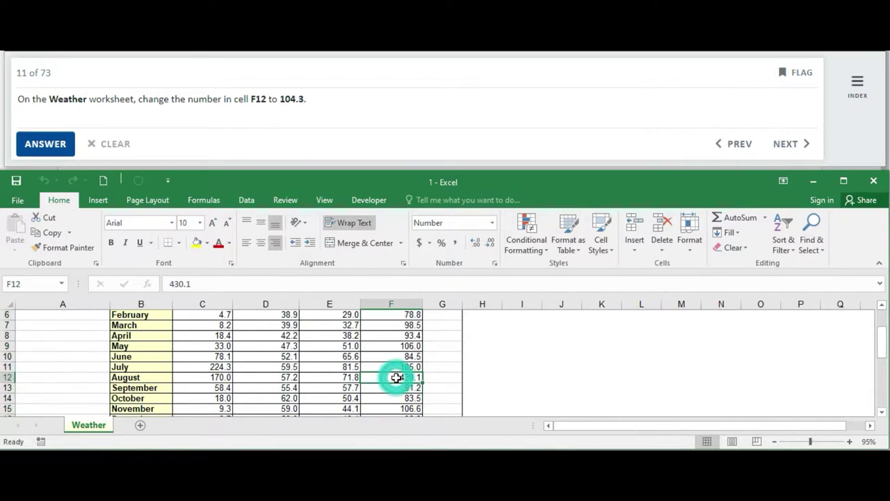
type("104")
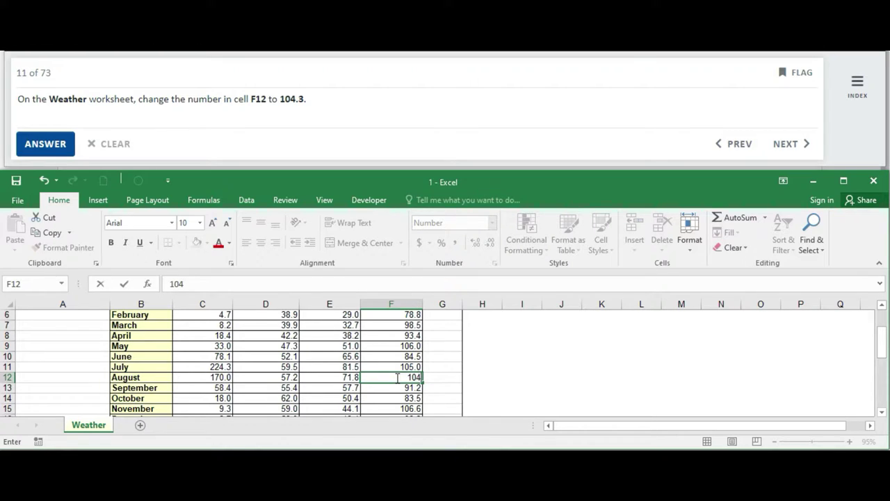
type(".3")
left_click(393, 387)
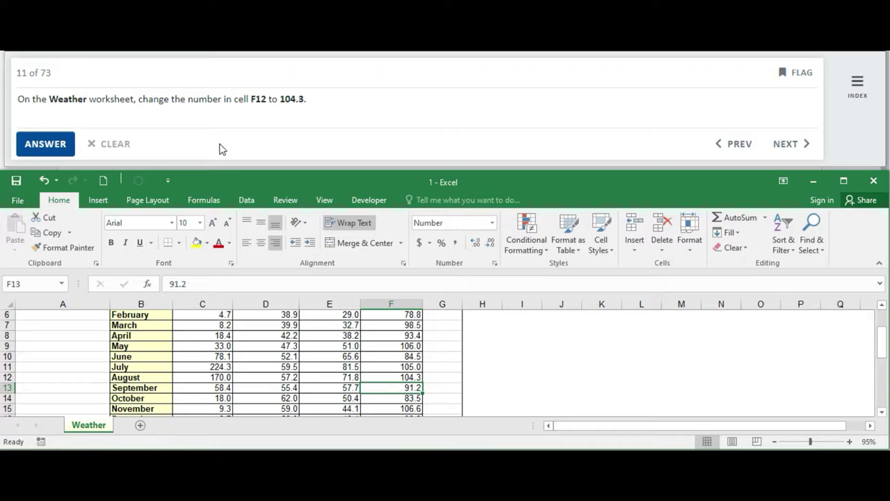
left_click(55, 145)
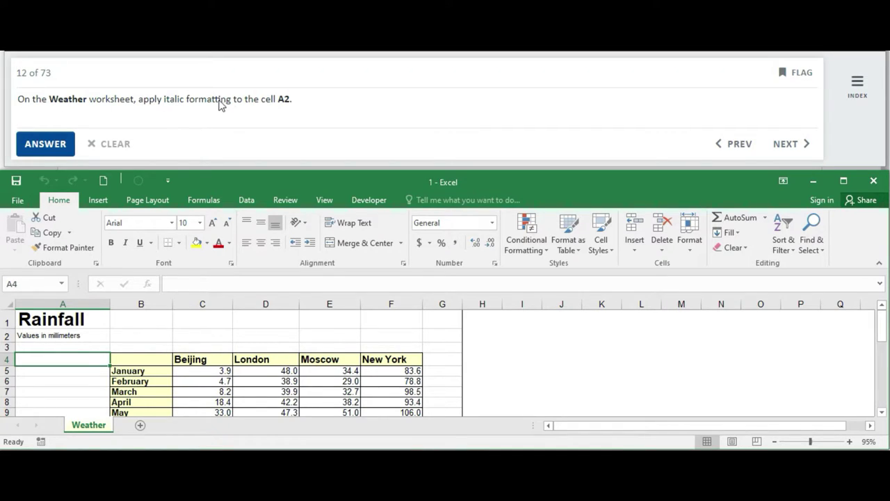
- Italicize the 'Values in millimeters' note in A2 and submit
left_click(47, 335)
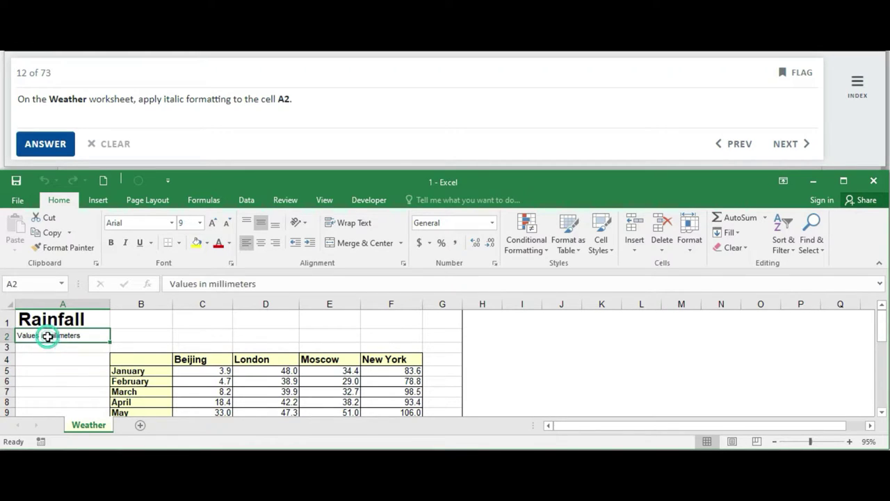
left_click(126, 244)
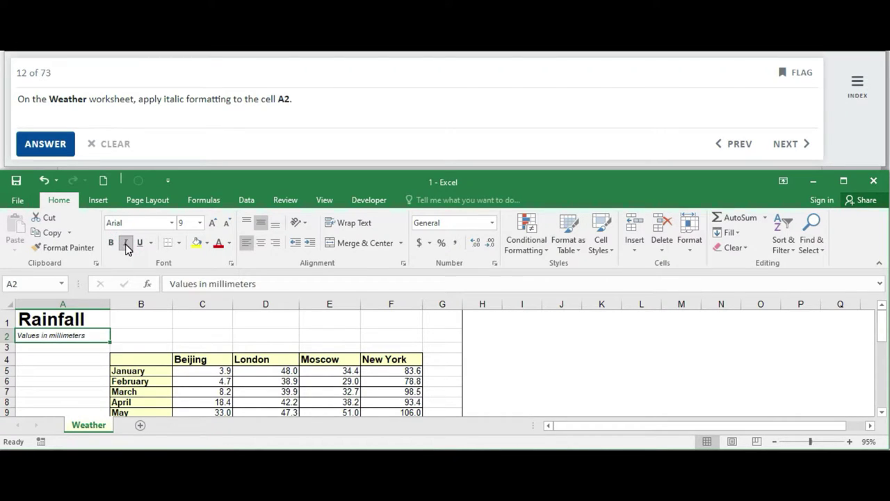
left_click(54, 142)
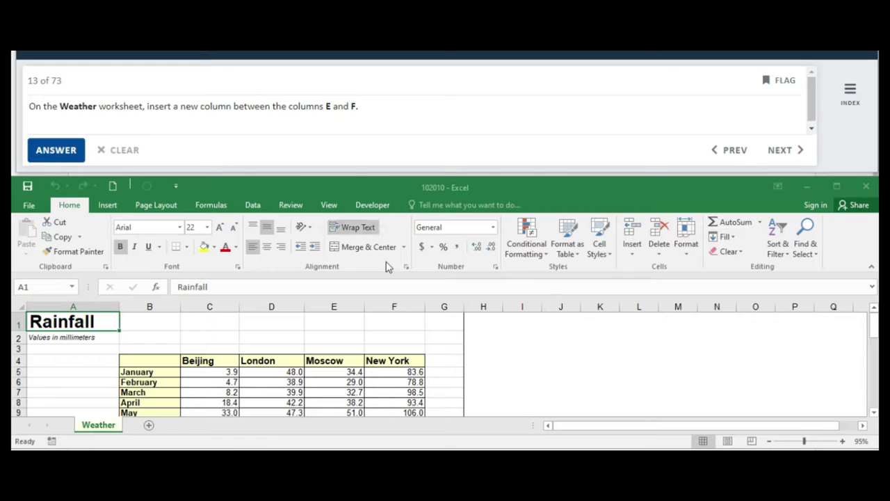
- Insert one blank column at F, between Moscow and New York, using right-click Insert, and submit
left_click(395, 306)
left_click(686, 254)
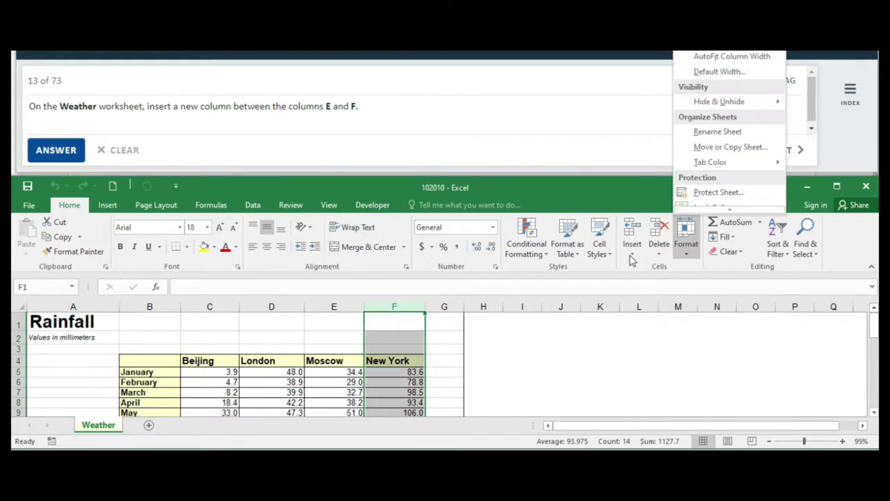
left_click(632, 255)
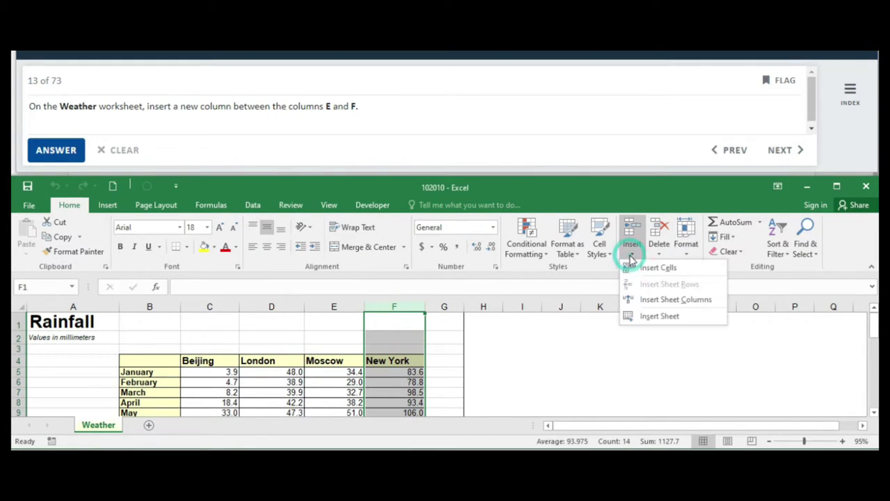
left_click(657, 304)
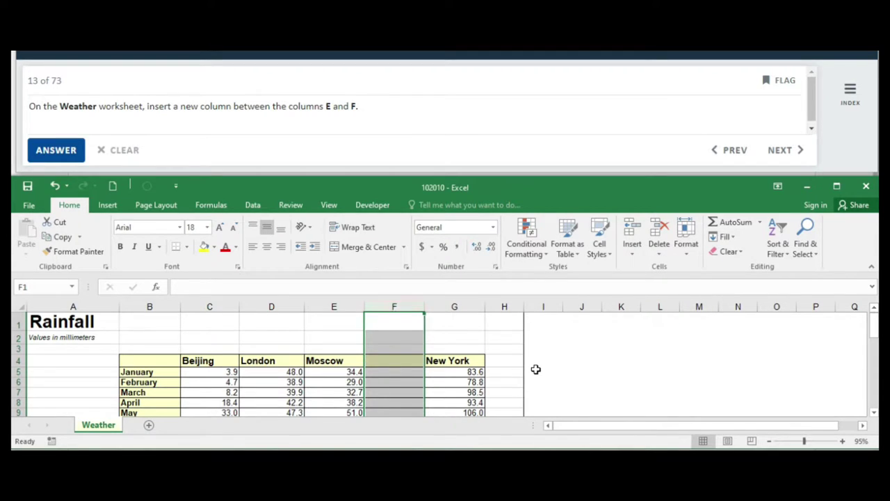
key("ctrl+z")
right_click(392, 306)
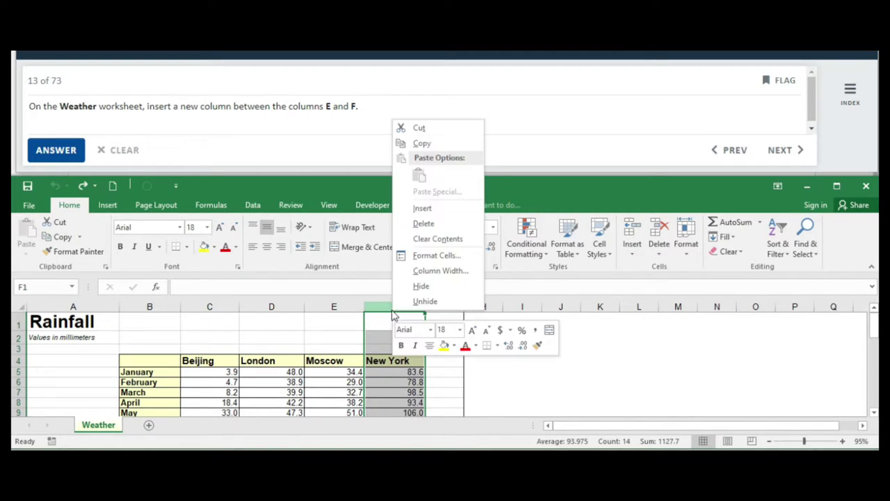
left_click(423, 209)
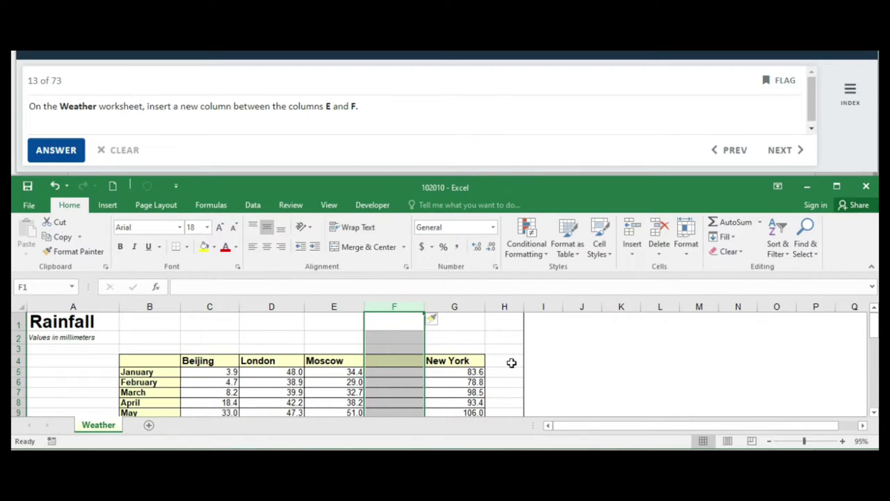
left_click(54, 150)
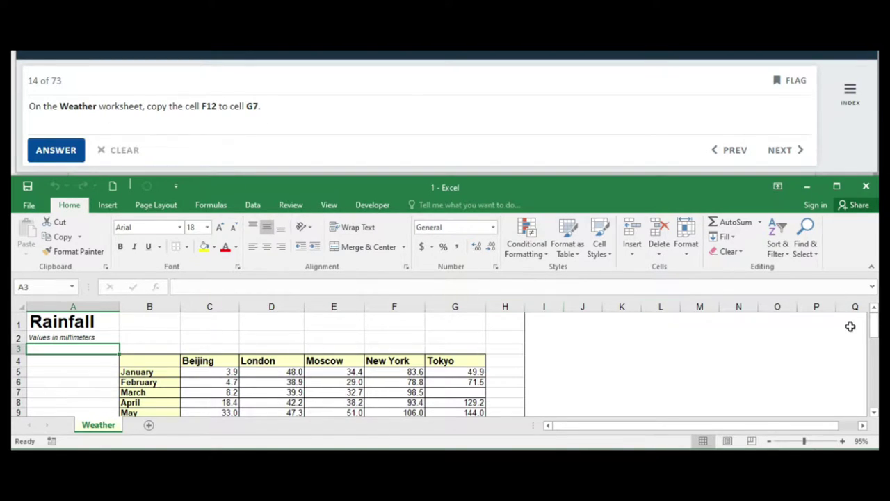
- Copy the value 104.3 from F12 into the empty Tokyo cell G7 and submit the answer
left_click_drag(875, 326, 875, 350)
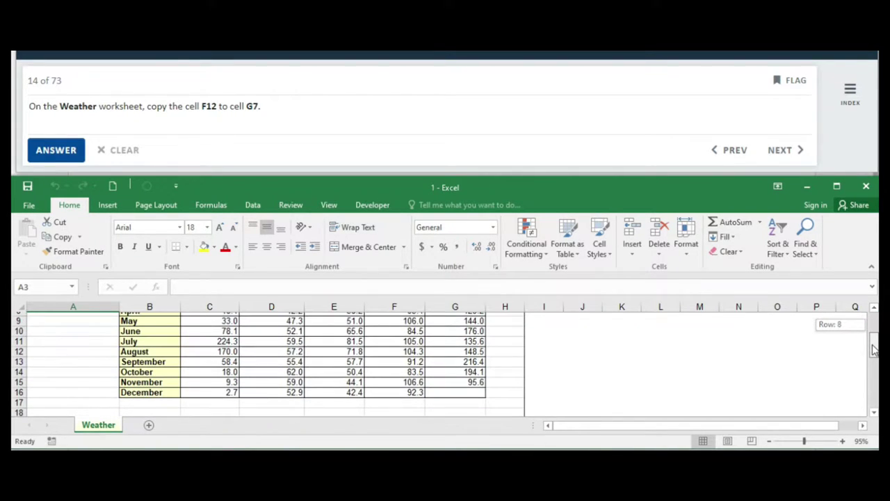
left_click_drag(874, 350, 874, 342)
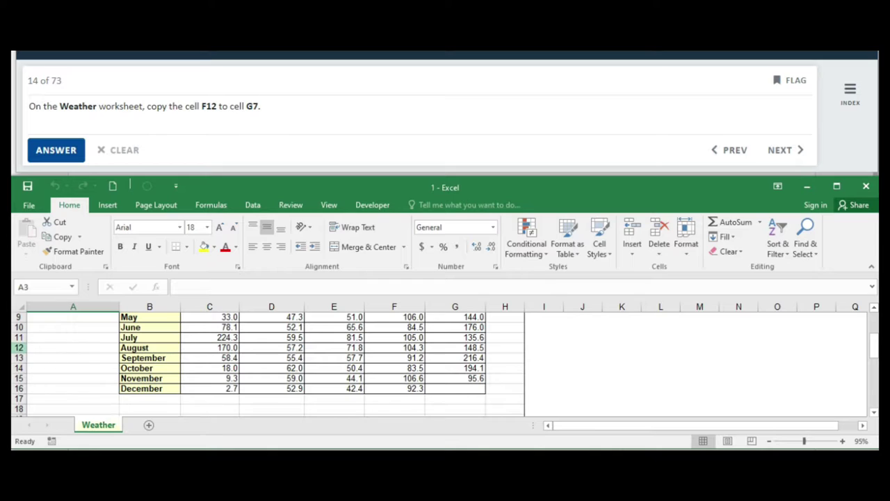
left_click(20, 348)
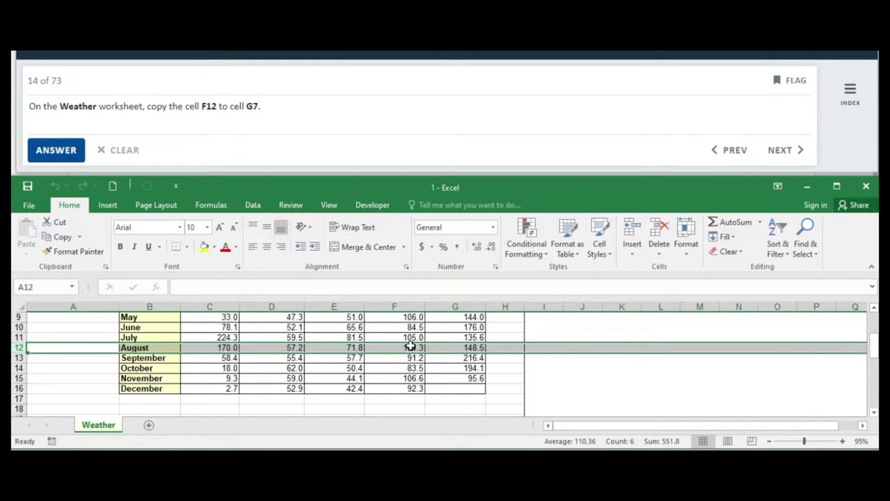
left_click(411, 348)
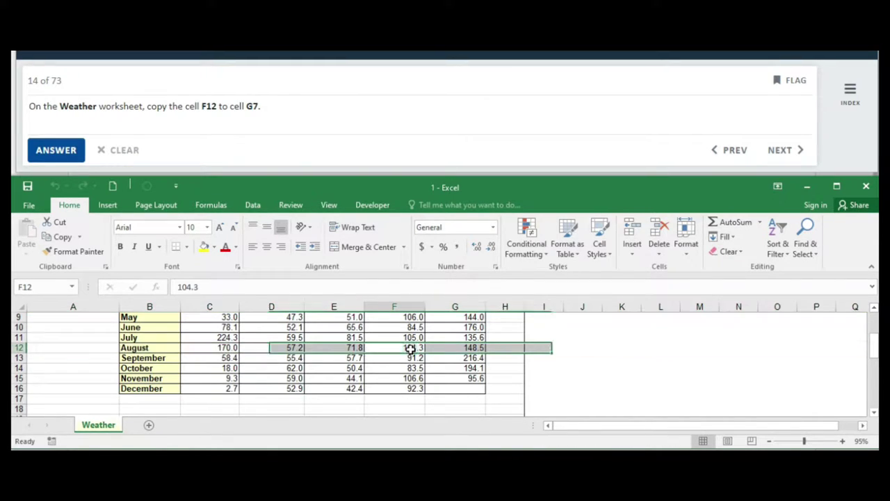
left_click(57, 237)
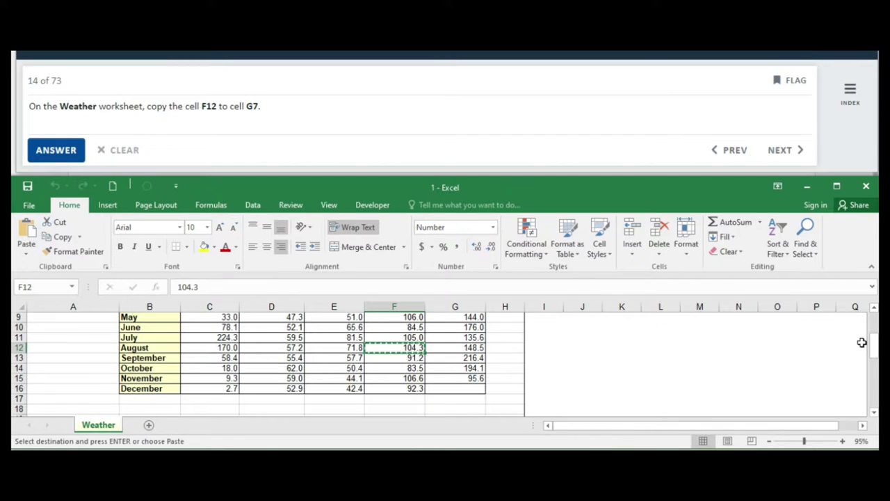
left_click_drag(873, 352, 877, 324)
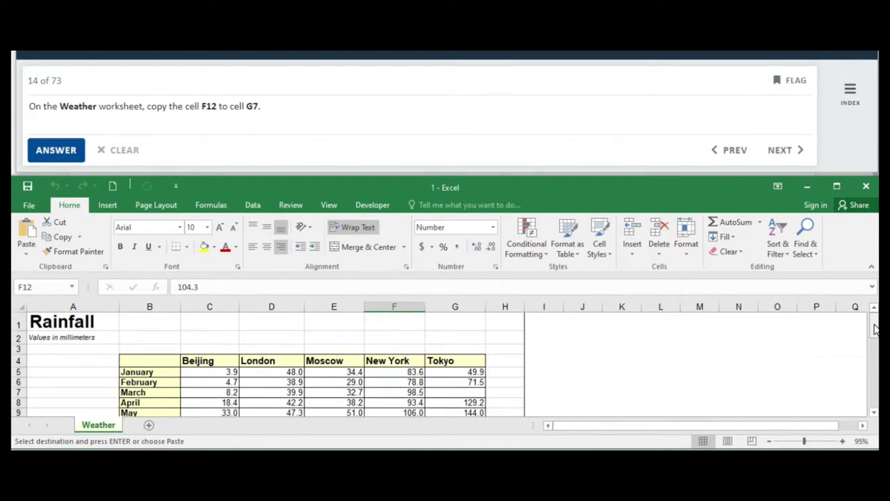
left_click(466, 395)
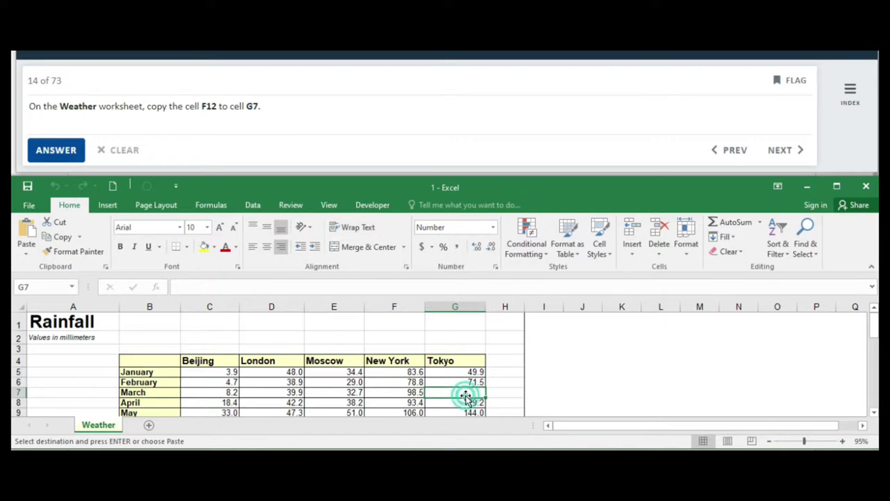
left_click(23, 230)
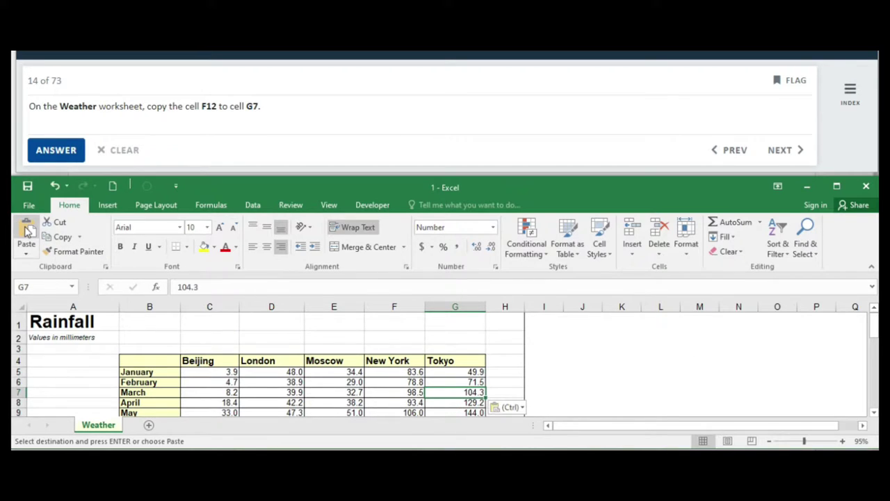
left_click(496, 384)
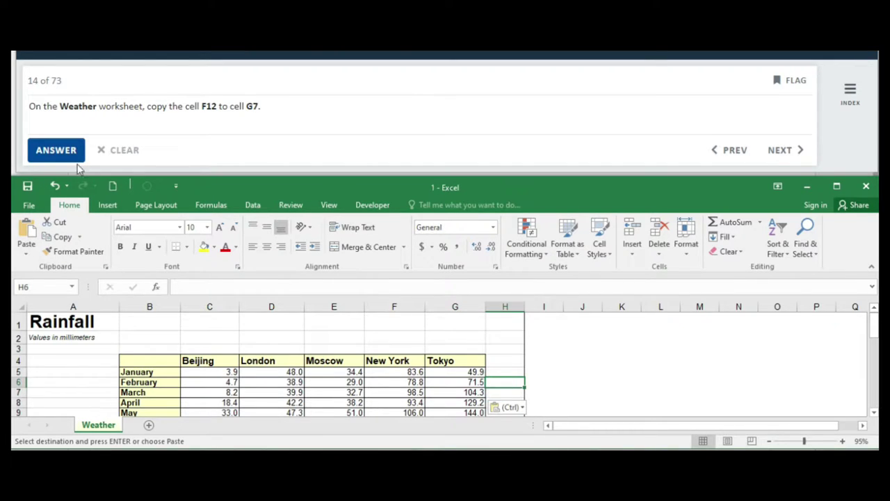
left_click(55, 149)
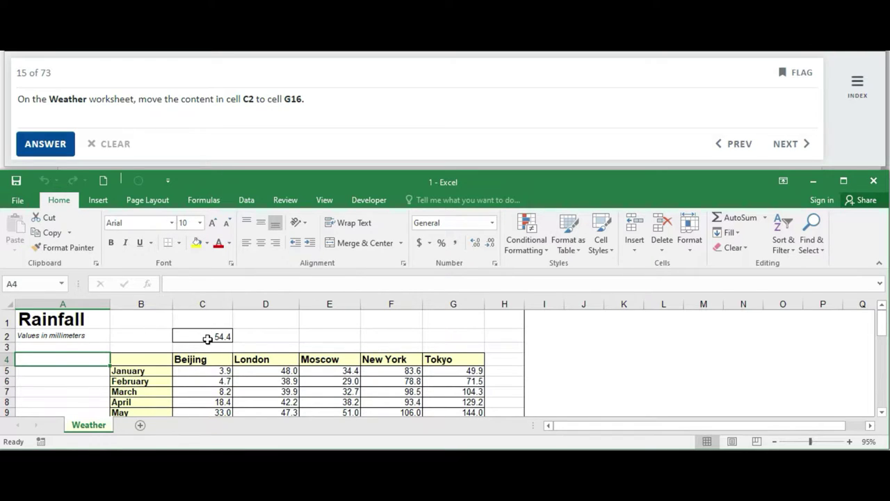
- Cut 54.43 from C2, paste it into Tokyo December cell G16, and submit
left_click(208, 338)
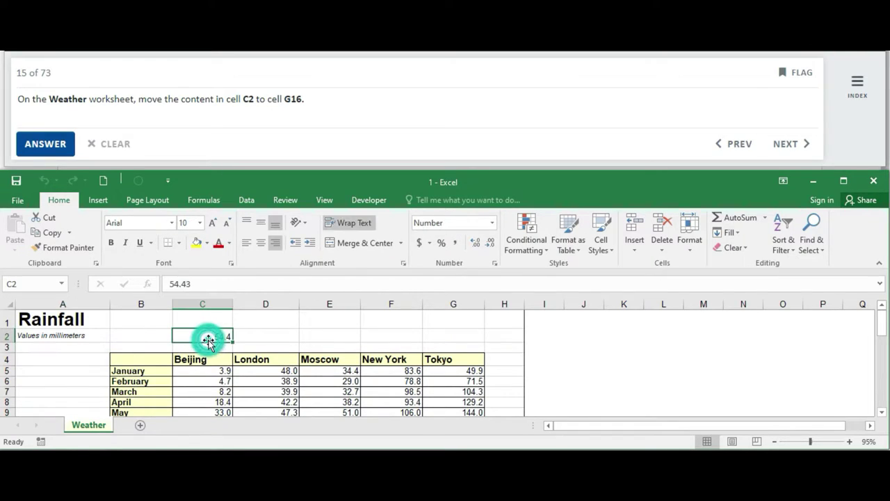
left_click(44, 220)
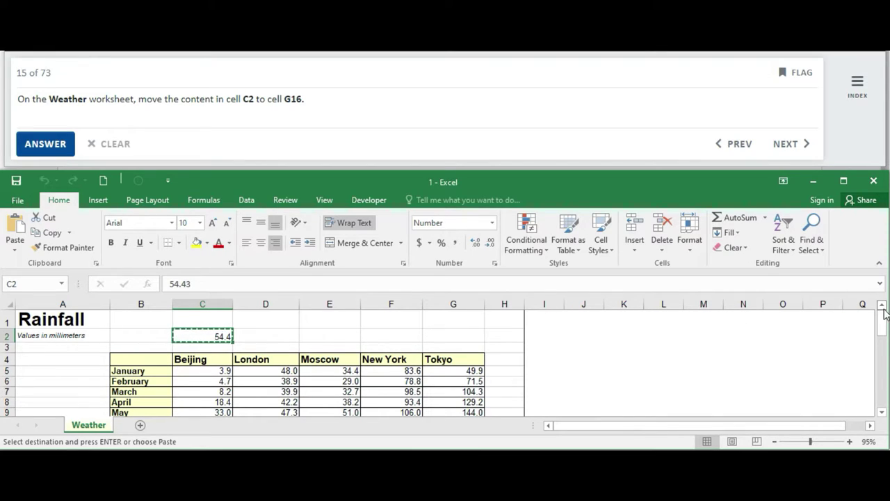
left_click_drag(882, 320, 885, 341)
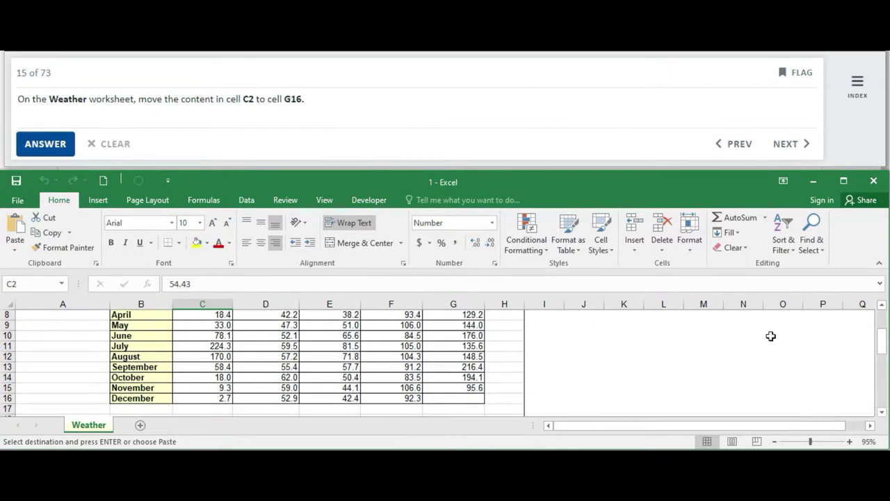
left_click(470, 399)
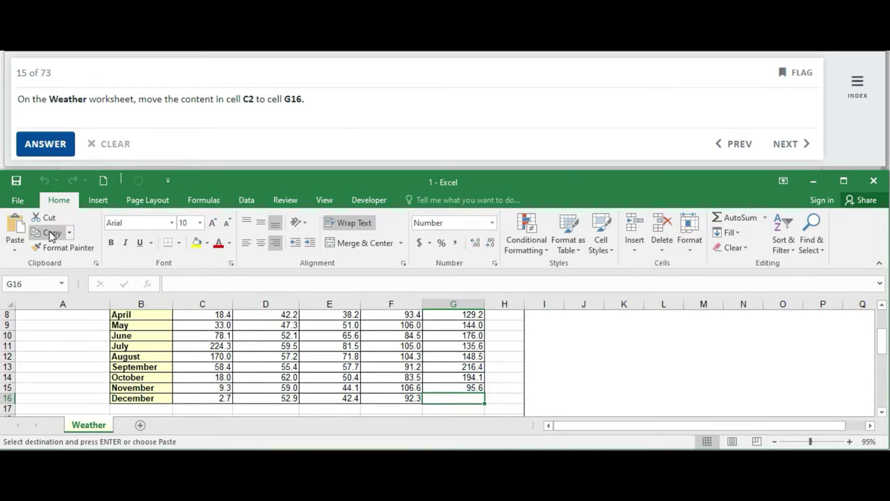
left_click(15, 226)
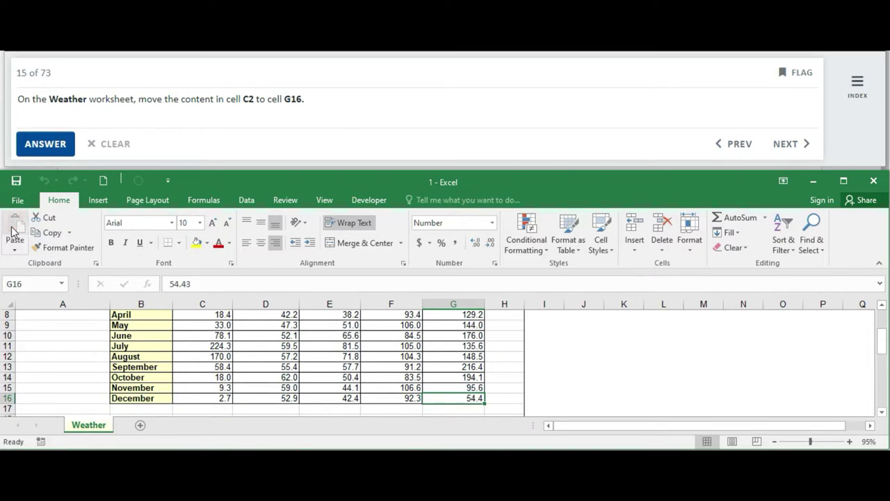
left_click(34, 144)
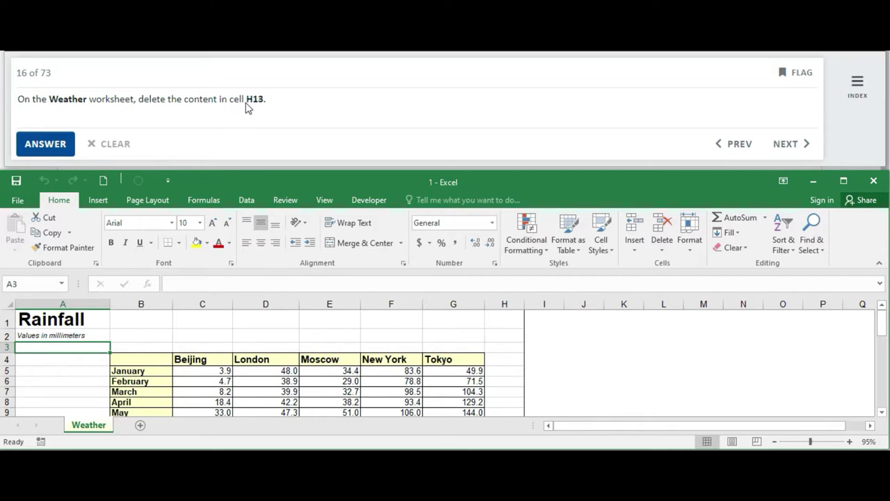
- Delete the 215.4 from cell H13 and submit the answer
left_click(506, 304)
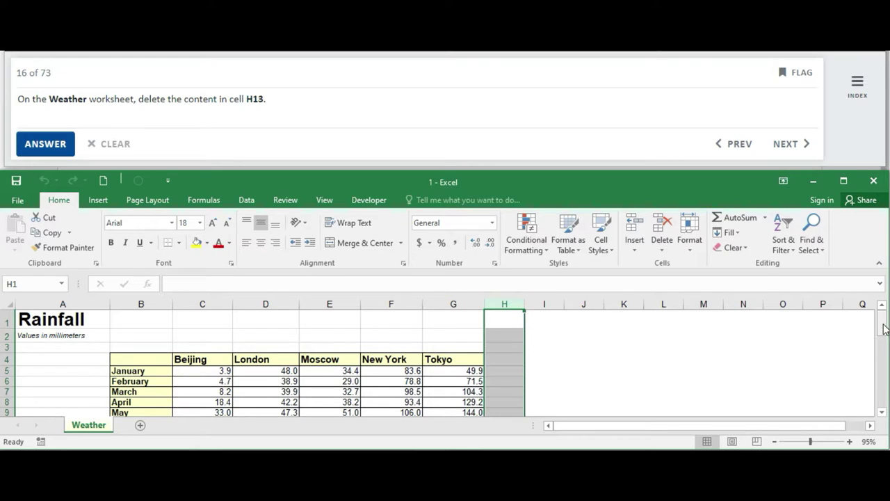
left_click_drag(882, 323, 882, 344)
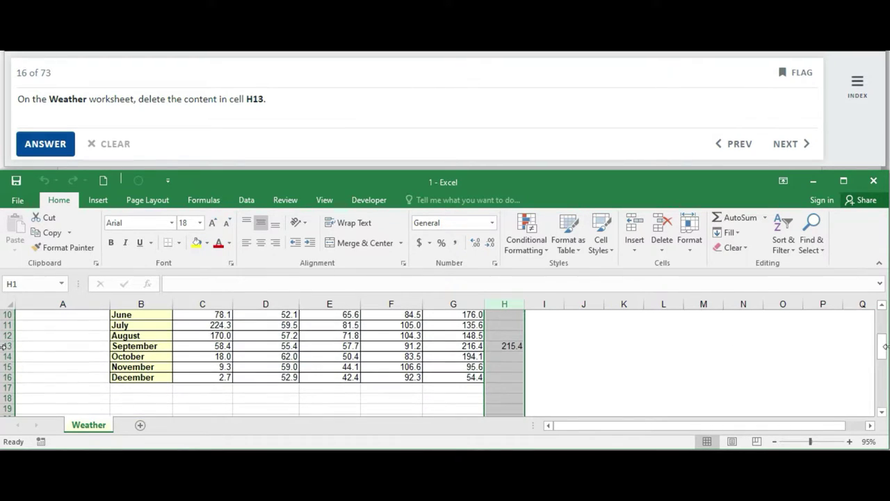
left_click(512, 346)
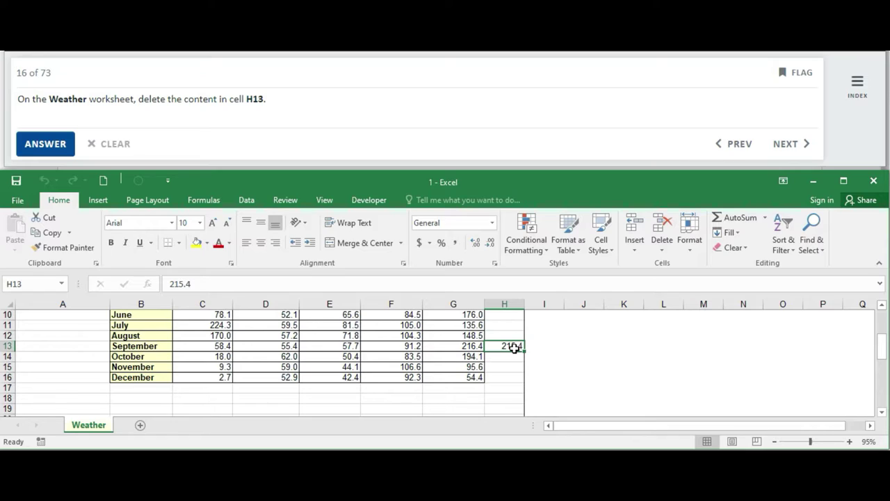
key("Delete")
left_click(513, 367)
left_click(40, 142)
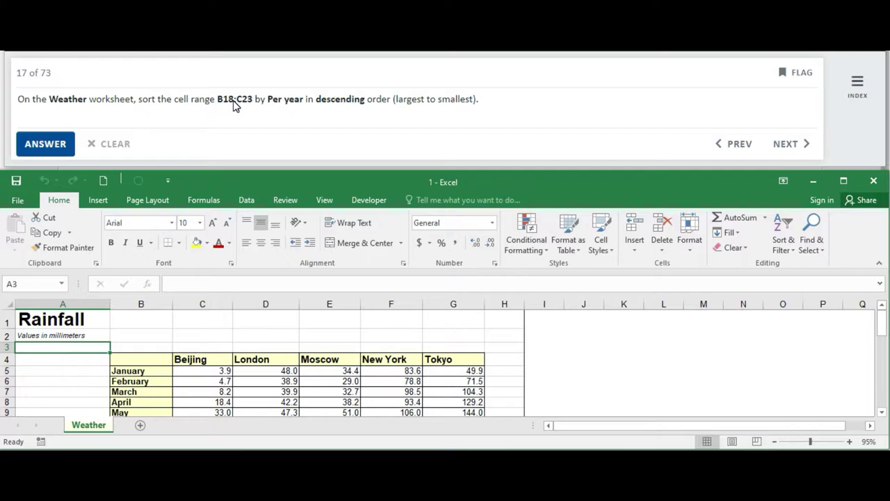
- Select the City and Per year range B18:C23 and bring up the Data tab's sorting tools
left_click(405, 393)
right_click(413, 392)
left_click(644, 346)
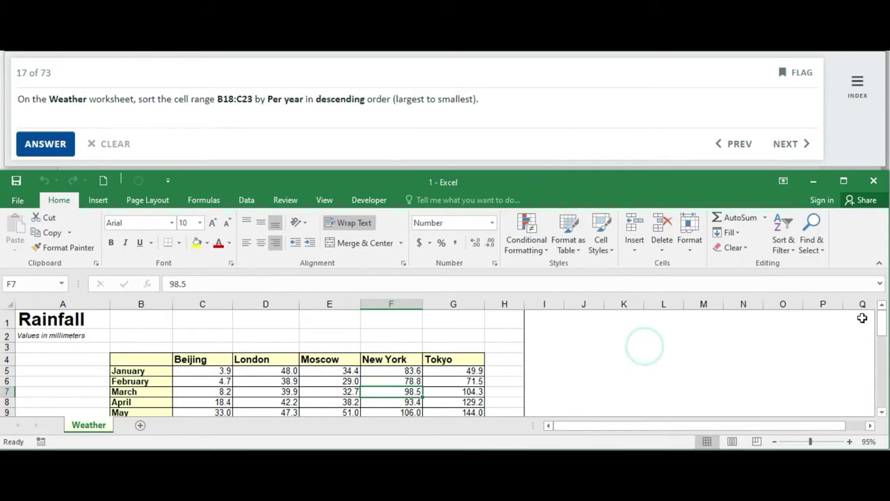
left_click_drag(882, 324, 887, 355)
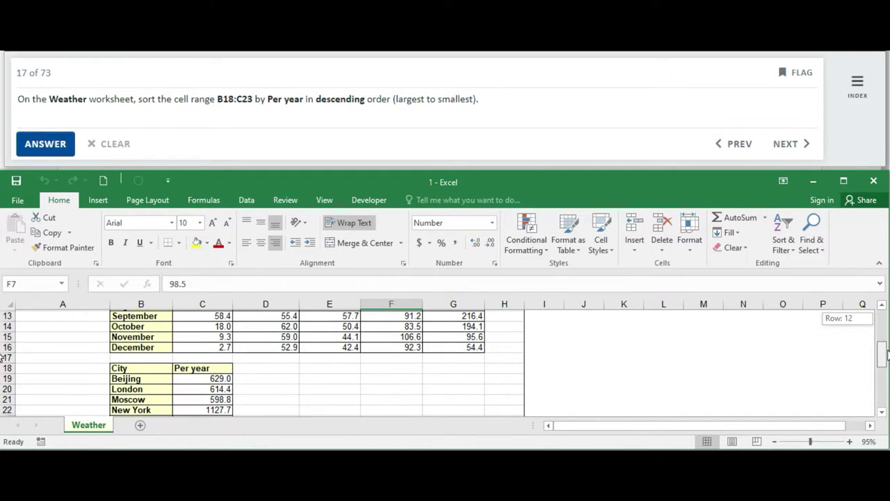
left_click_drag(887, 355, 886, 360)
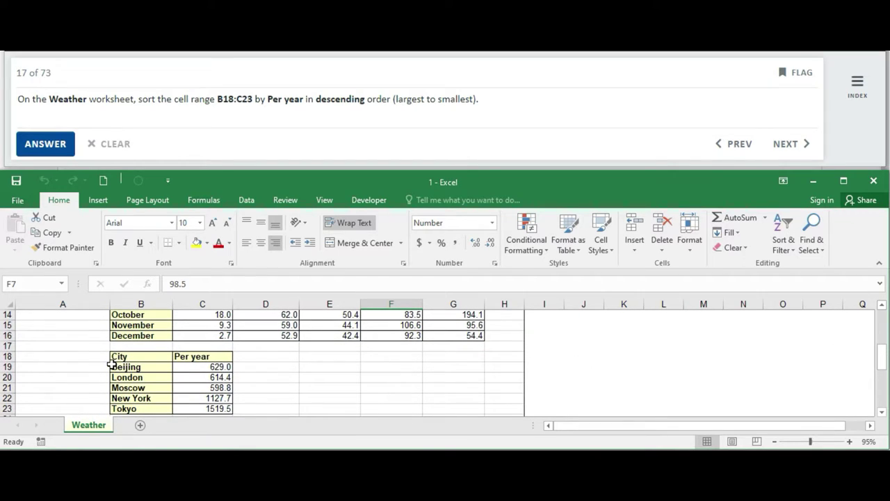
mouse_move(119, 357)
left_mouse_down()
mouse_move(209, 367)
mouse_move(196, 345)
left_mouse_up()
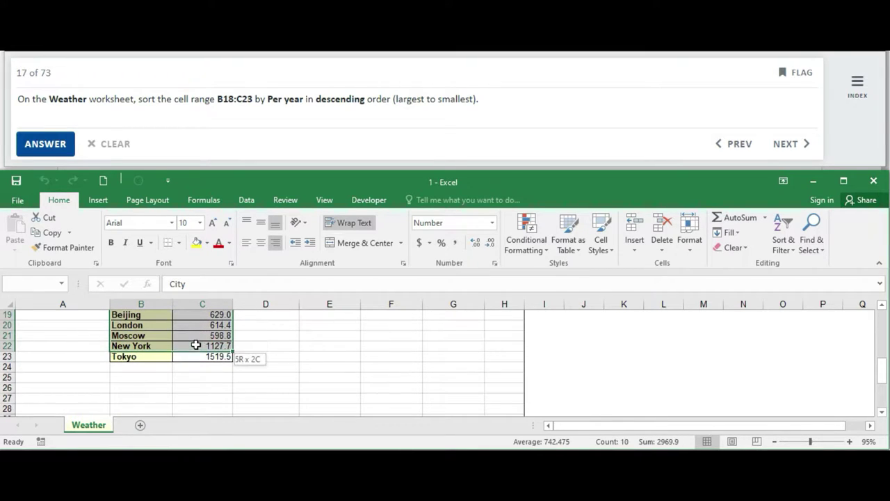
left_click_drag(196, 350, 197, 355)
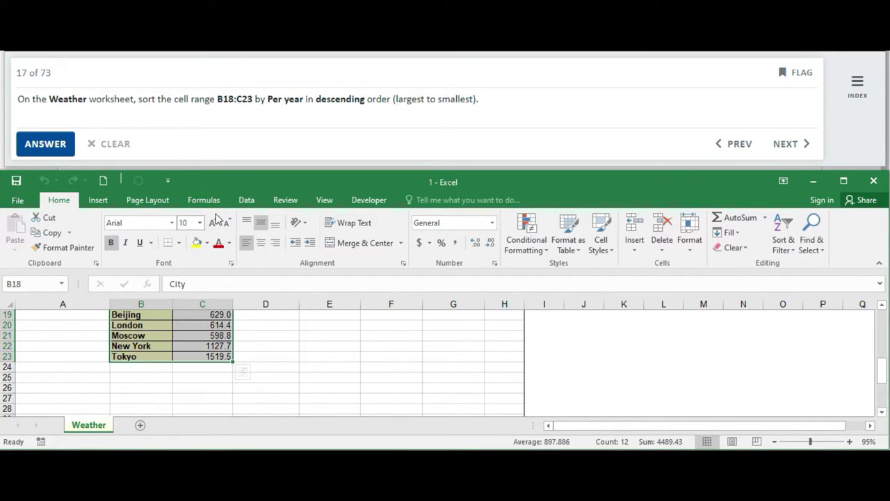
left_click(247, 202)
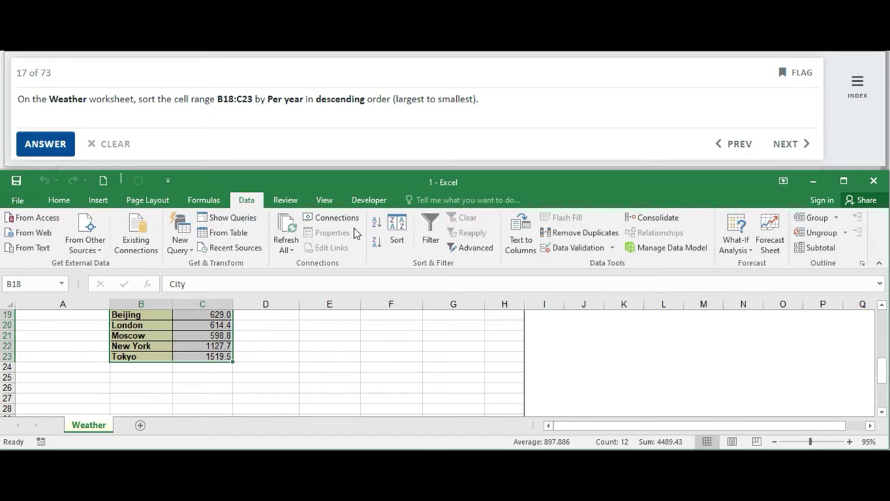
- Sort B18:C23 by Per year, Largest to Smallest, and submit the answer
left_click(397, 233)
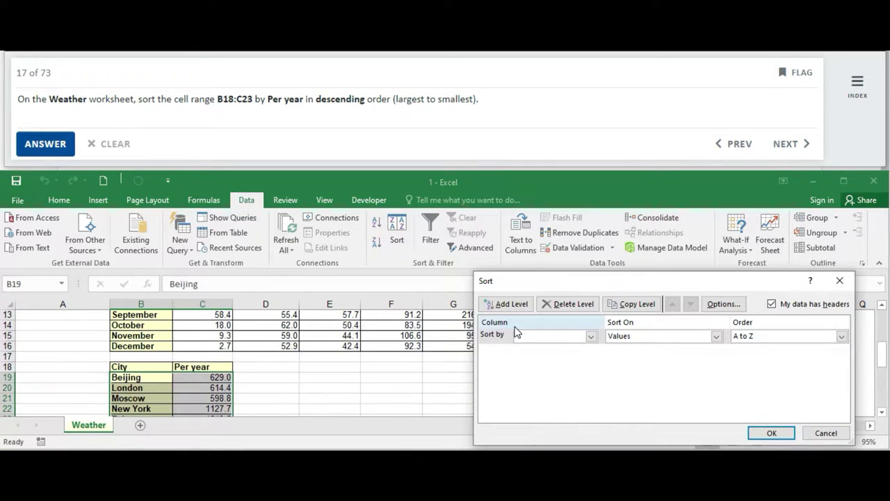
left_click(592, 337)
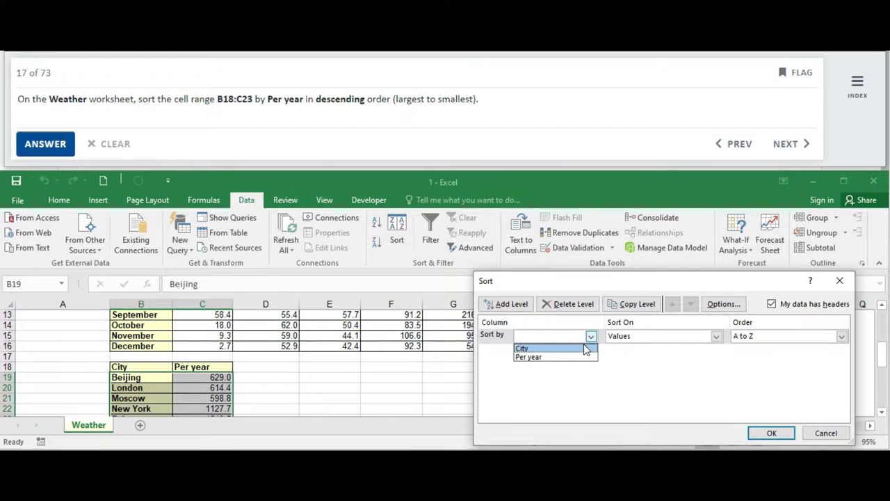
left_click(562, 357)
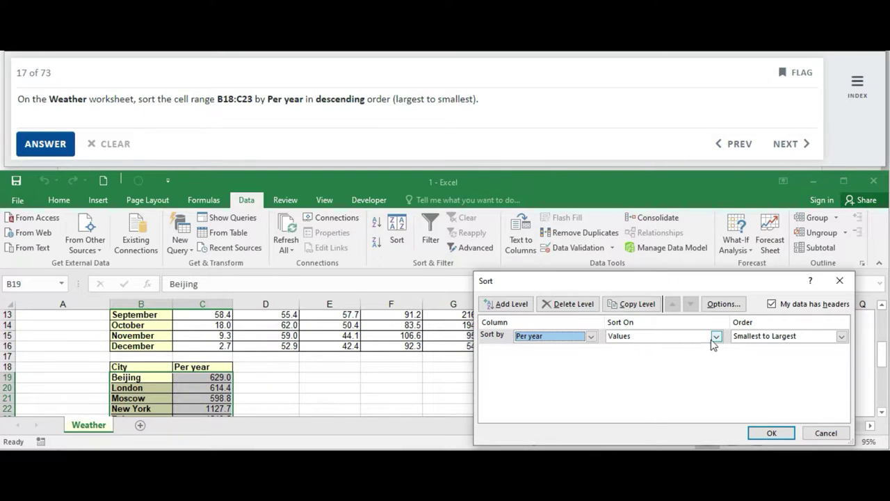
left_click(843, 337)
left_click(786, 357)
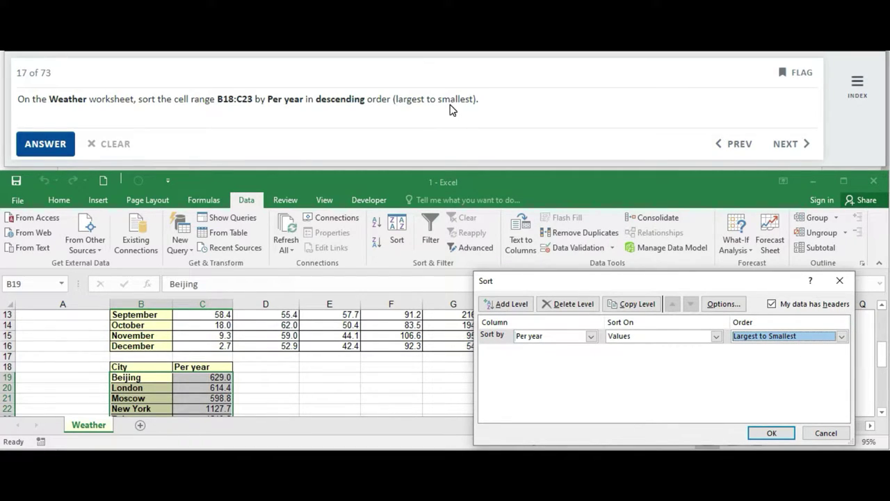
left_click(772, 433)
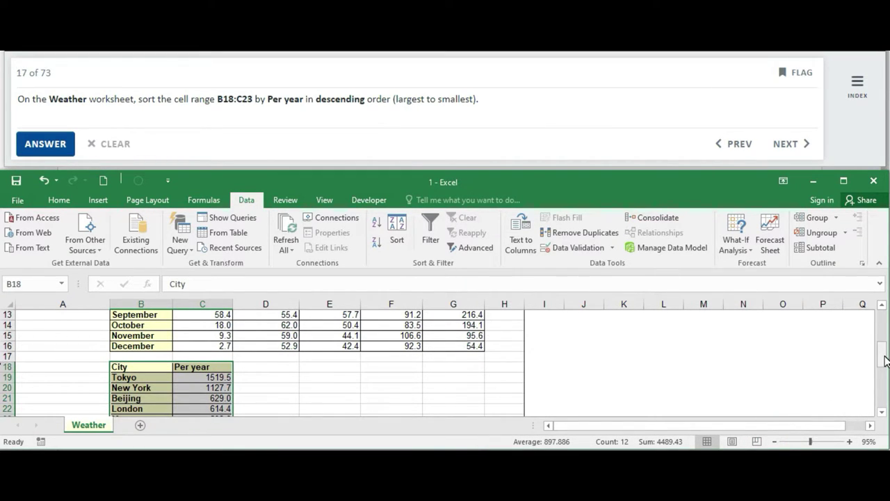
left_click_drag(884, 355, 885, 369)
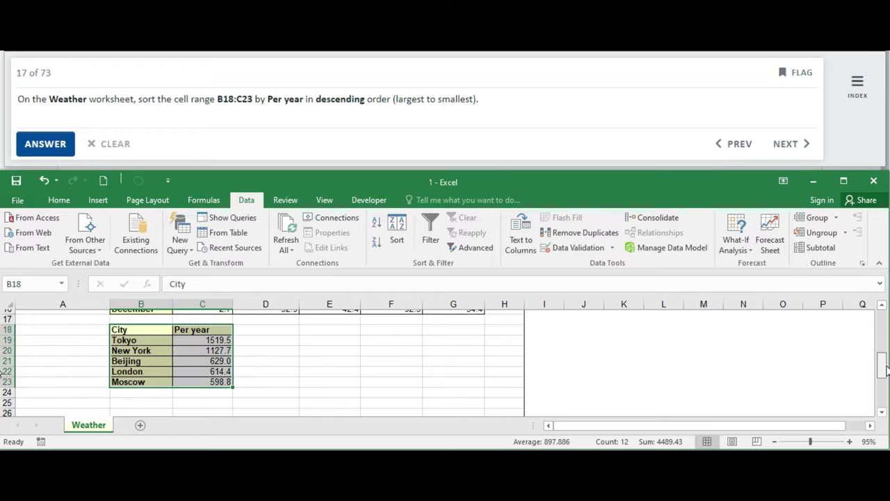
left_click(46, 144)
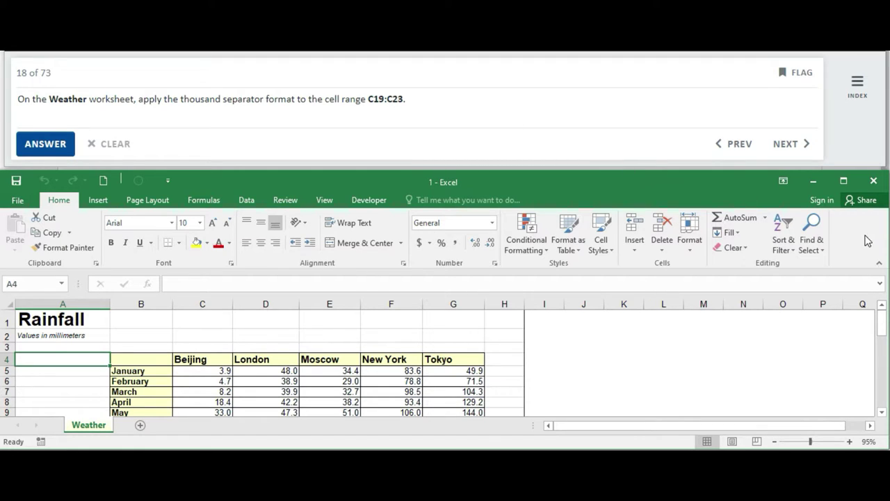
- Turn on Use 1000 Separator for C19:C23 in Format Cells and submit
left_click_drag(882, 321, 882, 364)
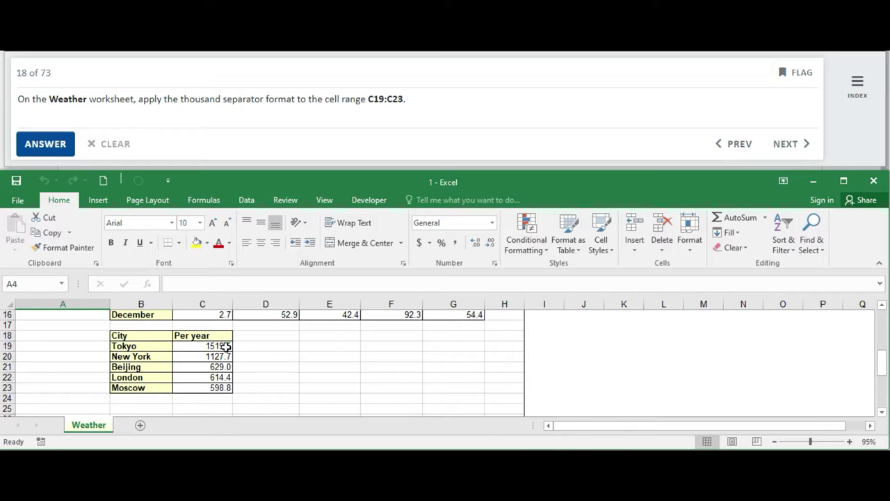
left_click_drag(223, 345, 223, 390)
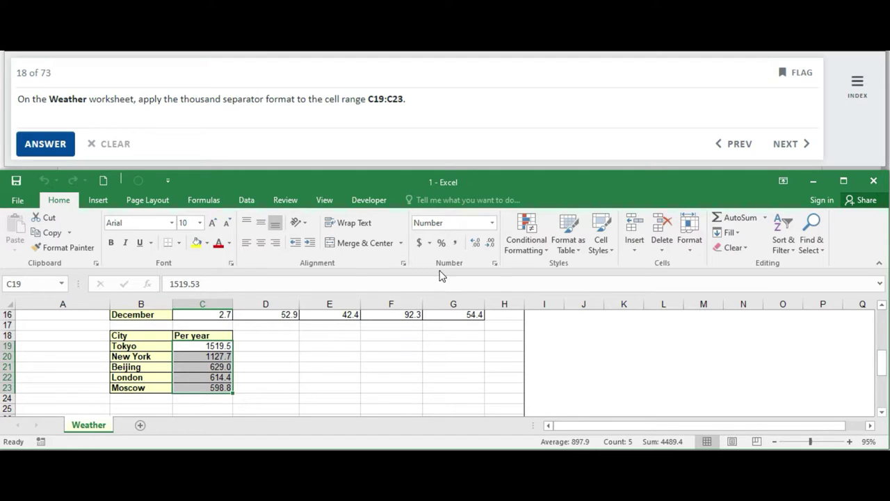
left_click(493, 264)
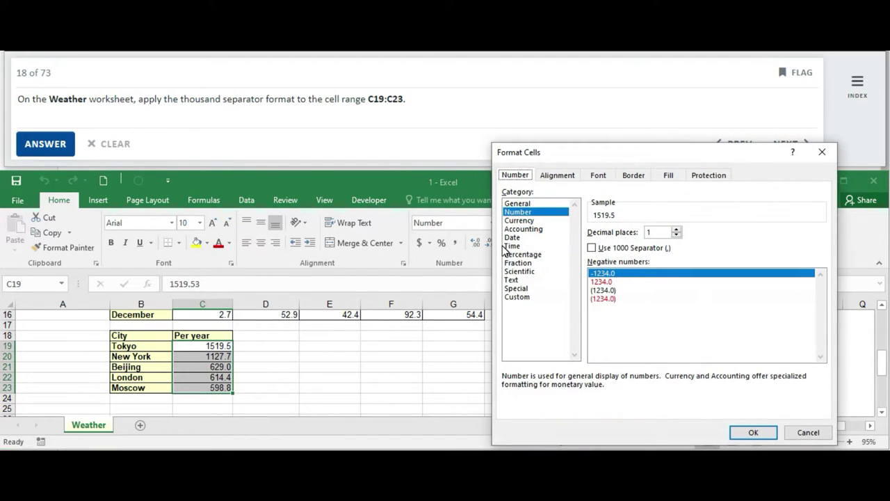
left_click(592, 249)
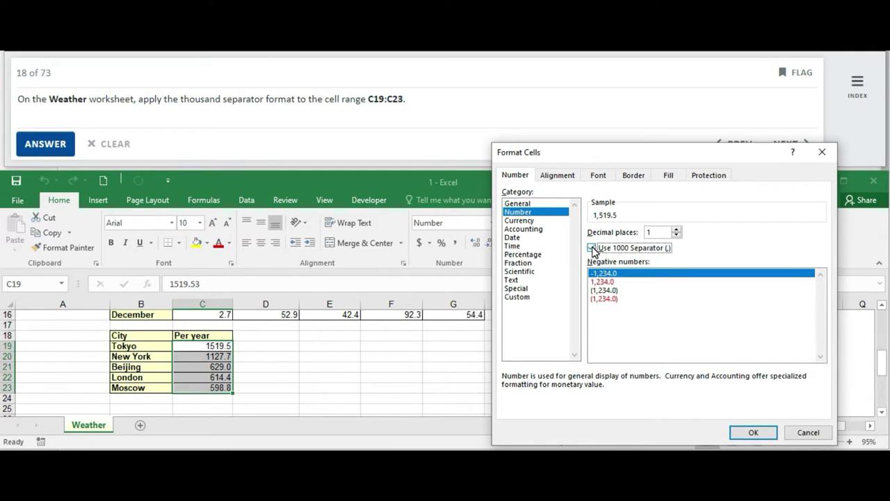
left_click(755, 434)
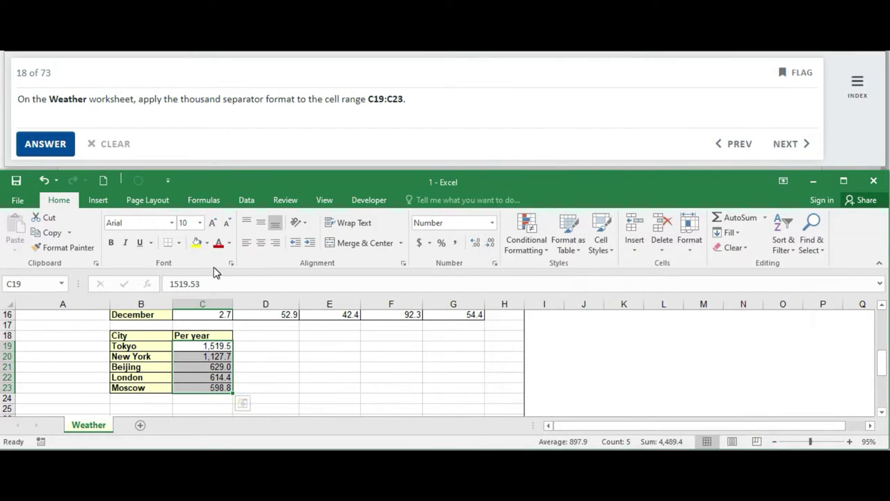
left_click(33, 139)
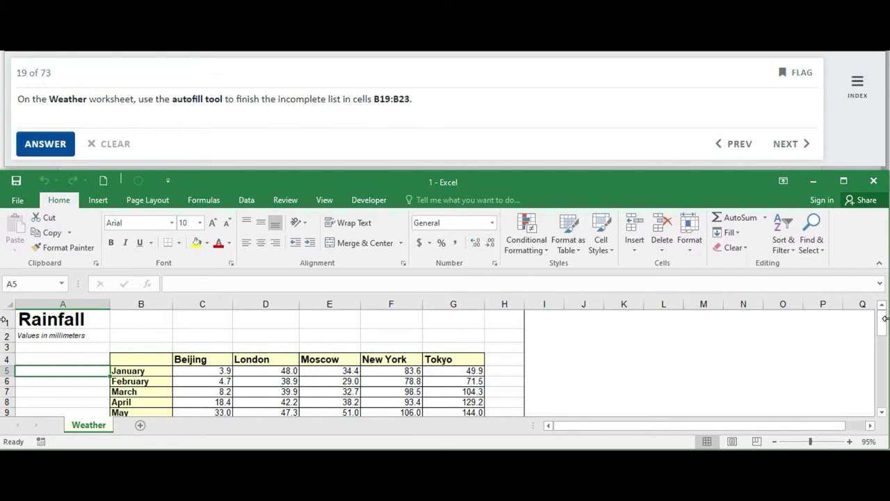
- Autofill ranks 1 to 5 into B19:B23 from B19:B20 and submit
left_click_drag(882, 328, 884, 364)
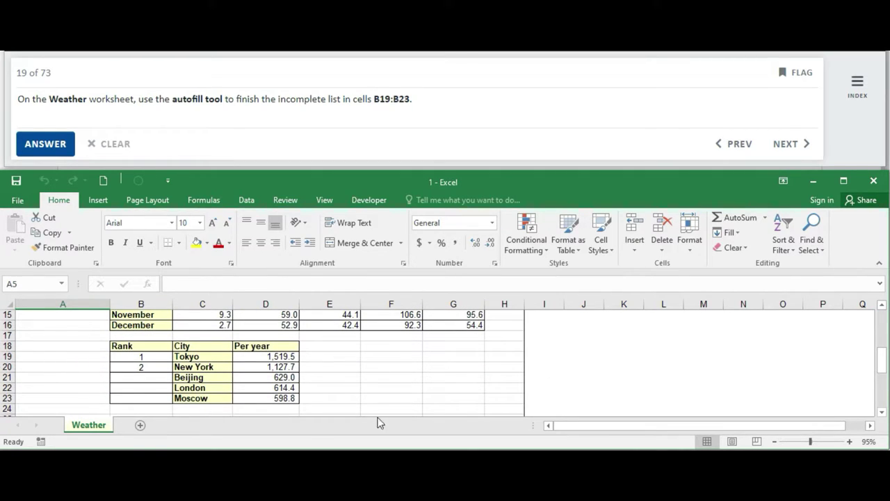
left_click_drag(158, 357, 172, 401)
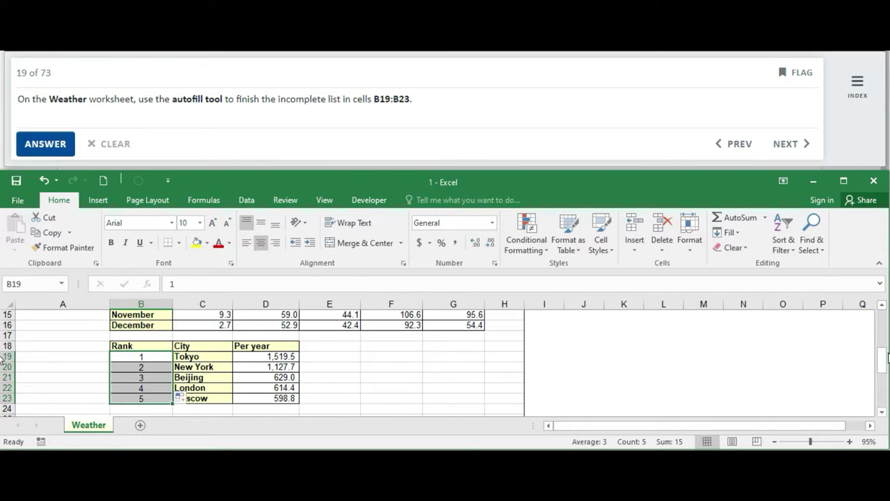
left_click_drag(884, 361, 884, 364)
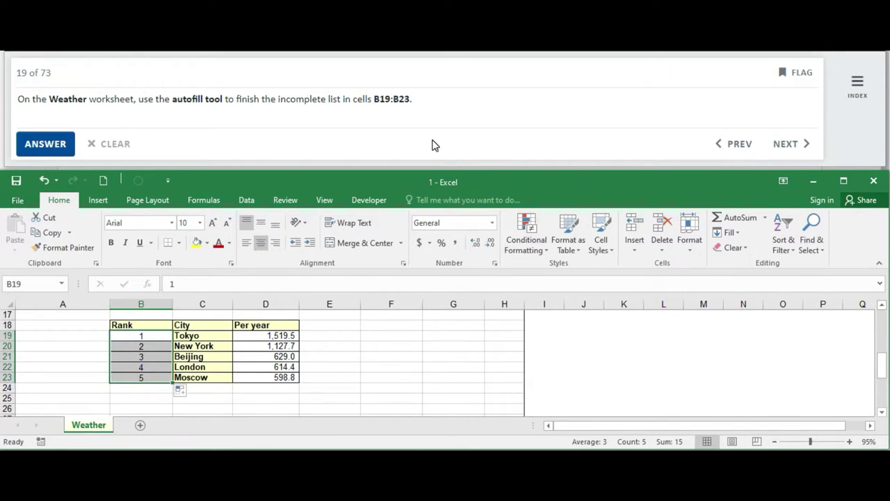
left_click(46, 144)
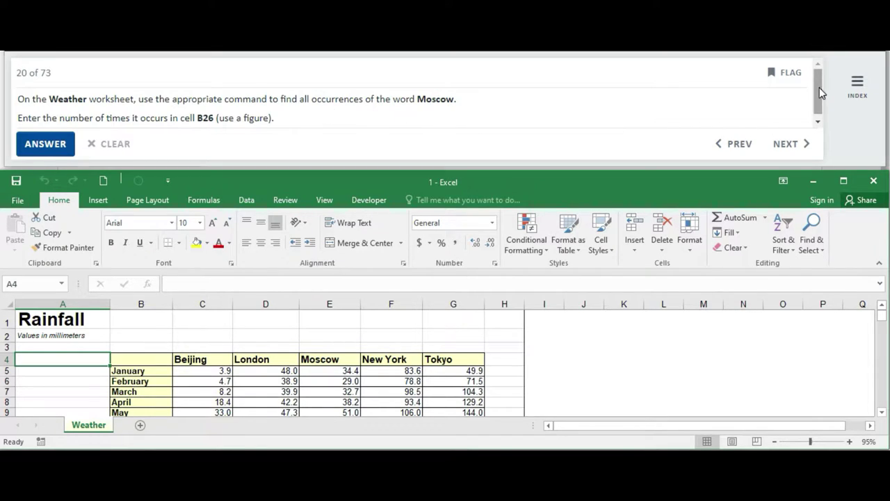
- Use Find All to list every cell containing Moscow
left_click_drag(819, 88, 819, 93)
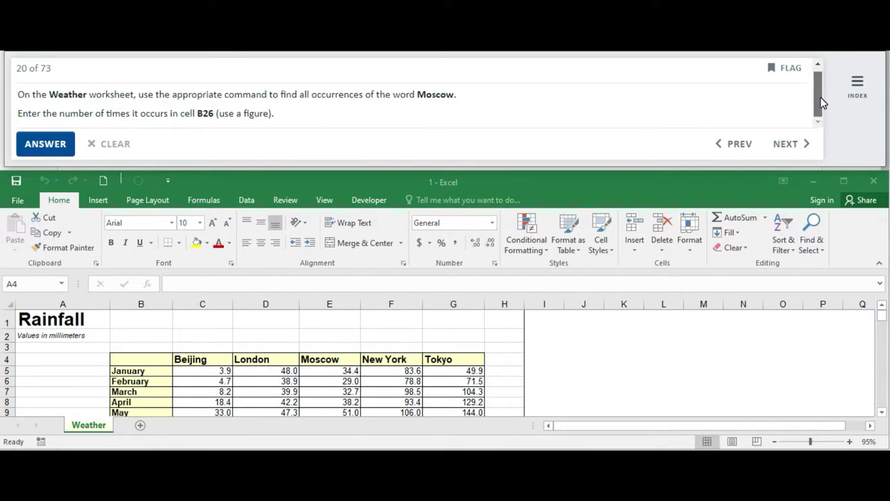
left_click(823, 254)
left_click(822, 255)
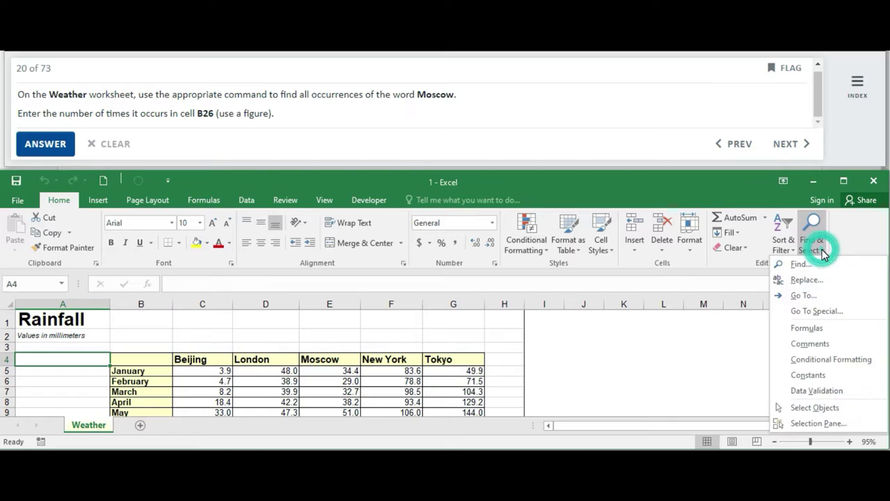
left_click(804, 263)
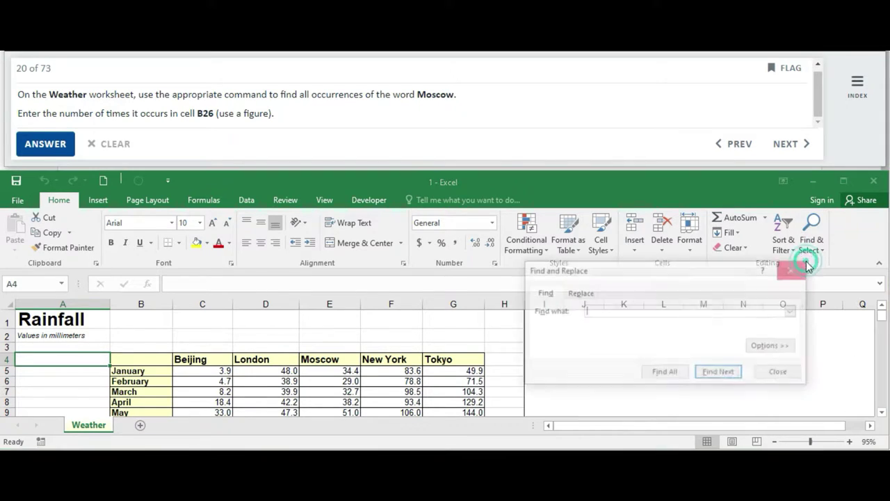
left_click(603, 310)
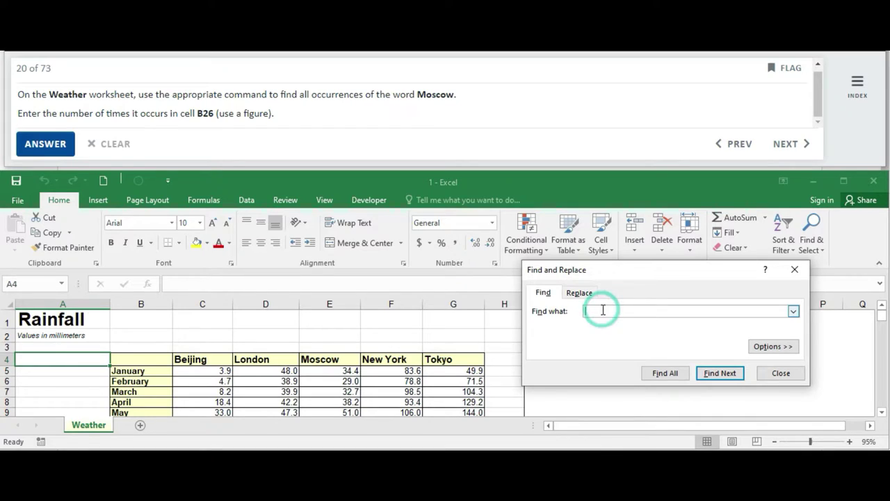
type("Moscow")
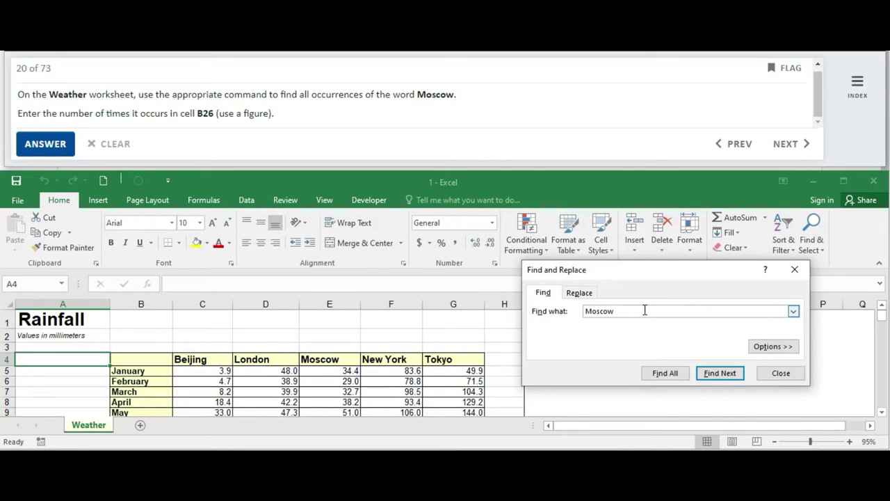
left_click(665, 373)
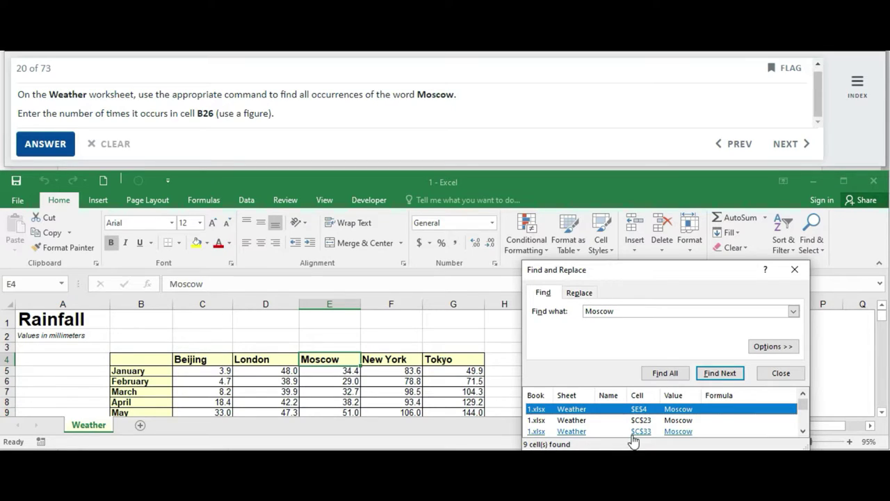
left_click(795, 270)
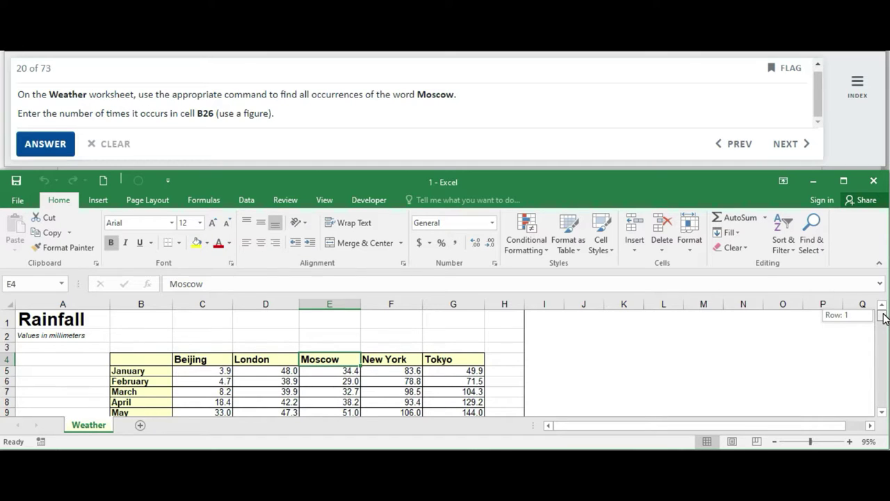
- Enter the count 9 in cell B26 and submit the answer
left_click_drag(883, 317, 885, 339)
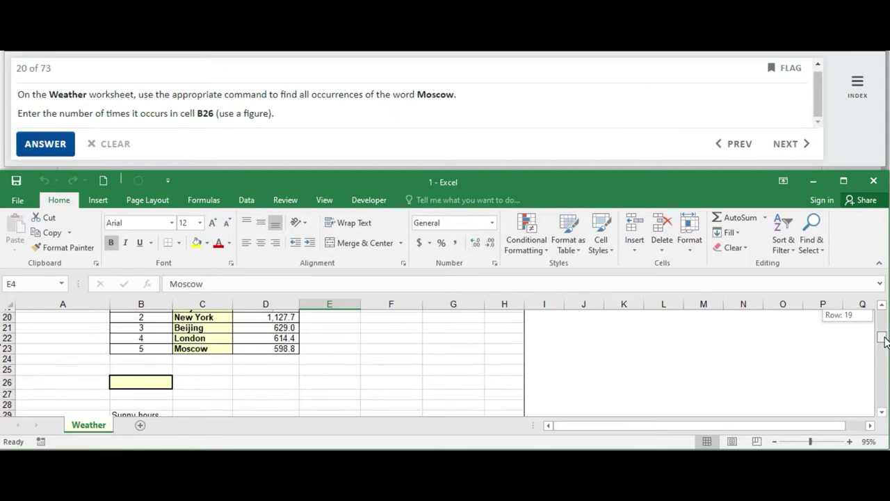
left_click(154, 378)
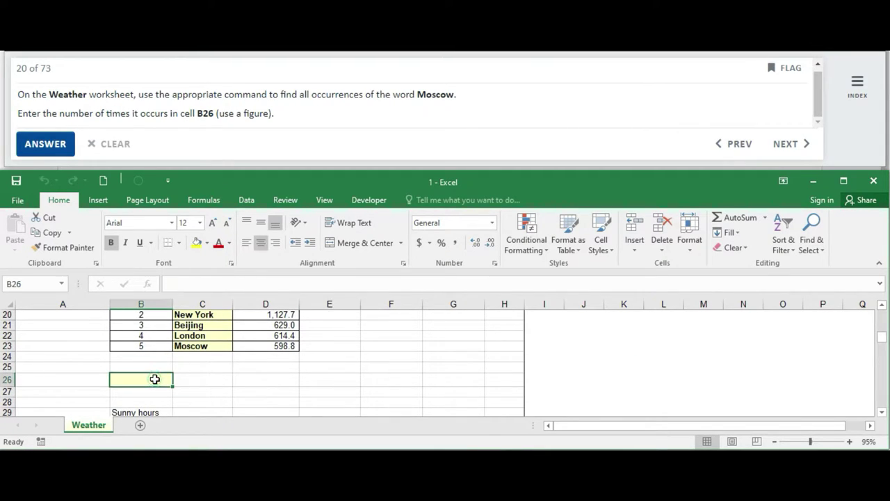
type("9")
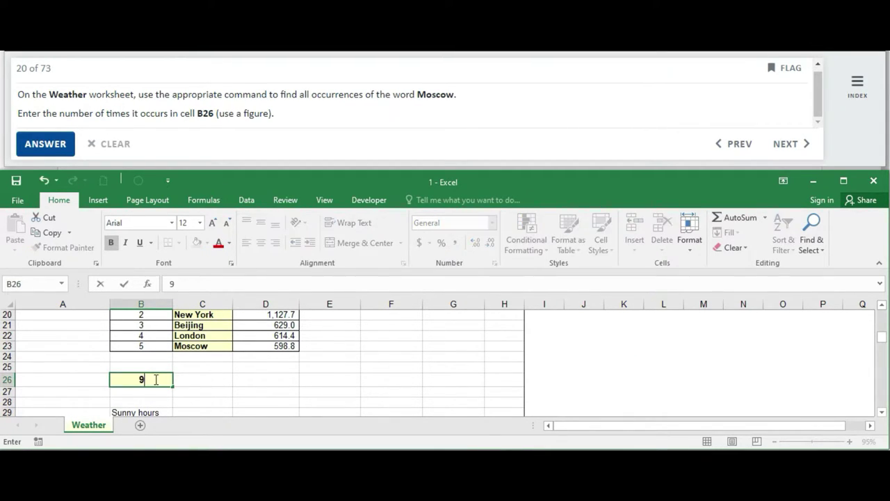
left_click(234, 382)
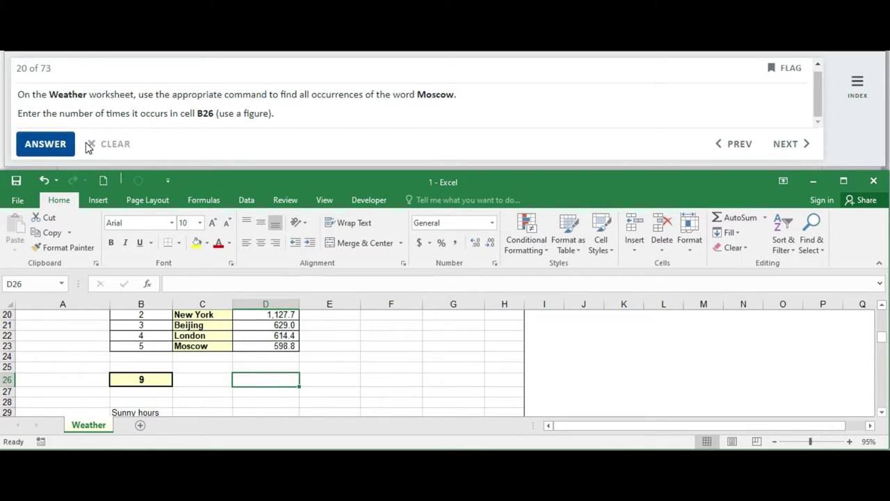
left_click(52, 143)
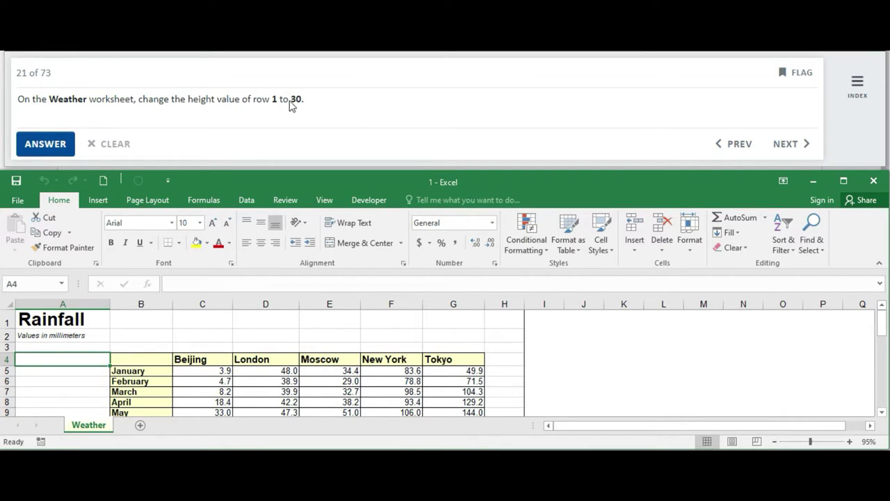
- Set the height of row 1 to 30 and submit the answer
left_click(7, 321)
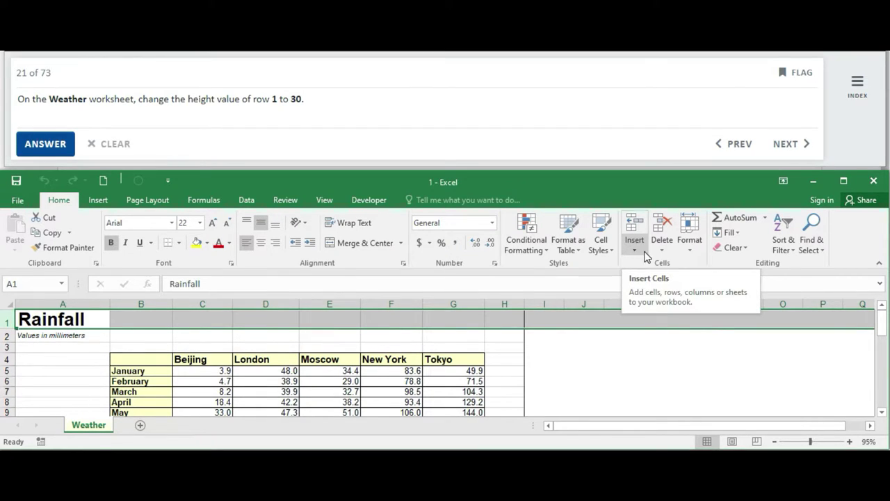
left_click(691, 252)
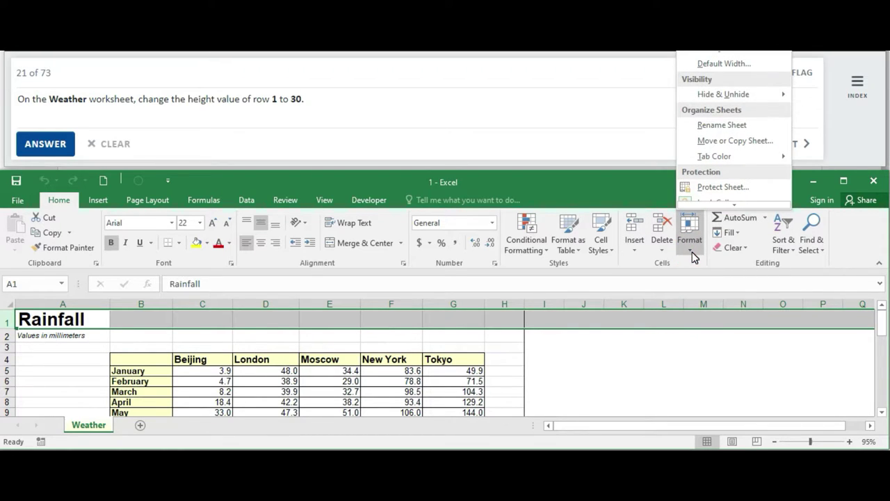
key("h")
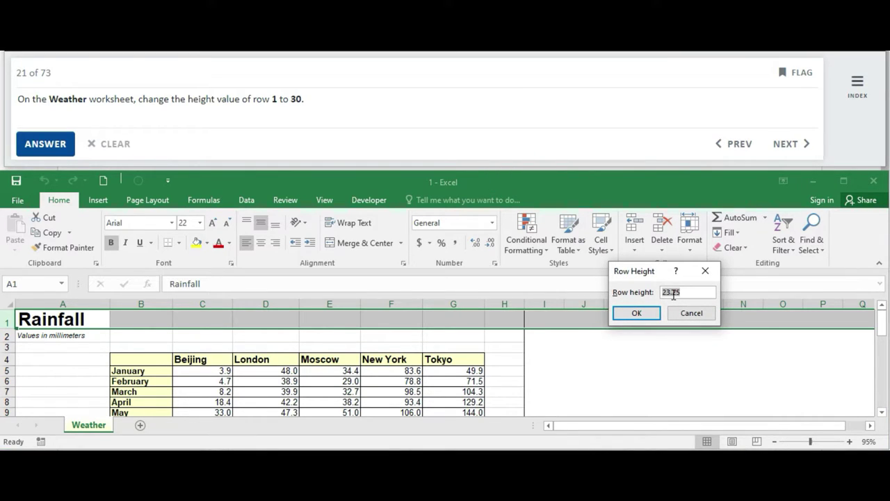
type("30")
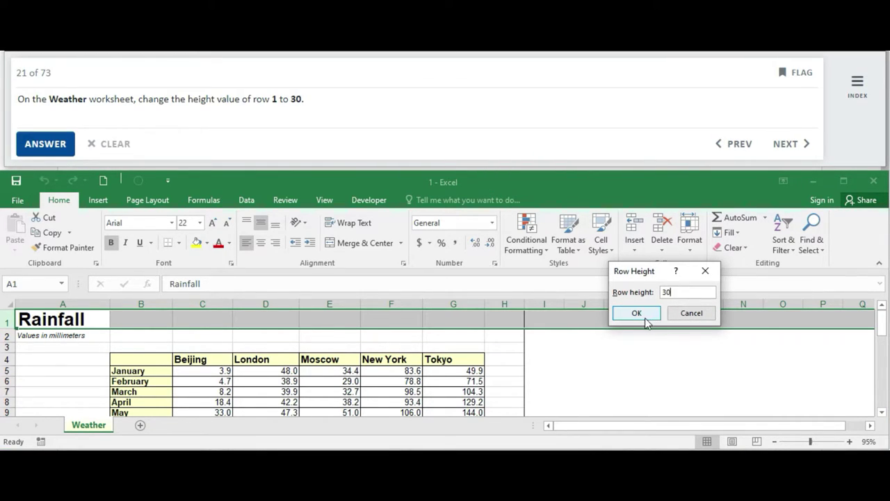
left_click(645, 317)
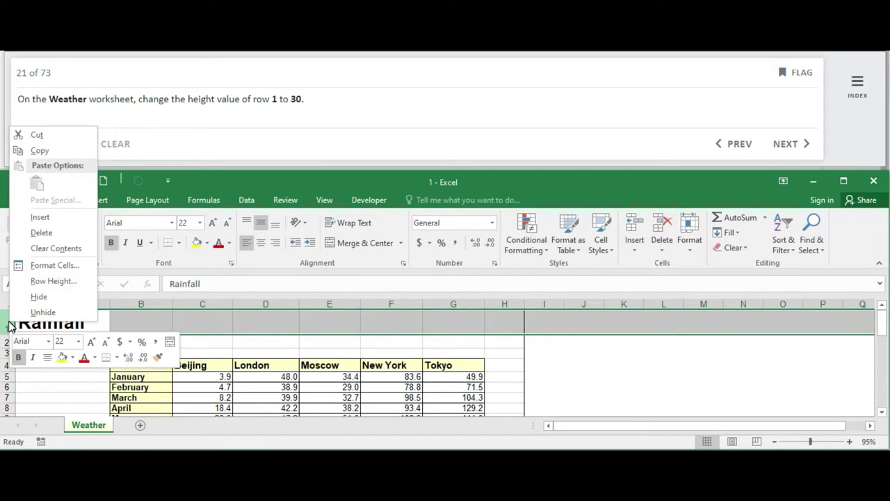
left_click(43, 281)
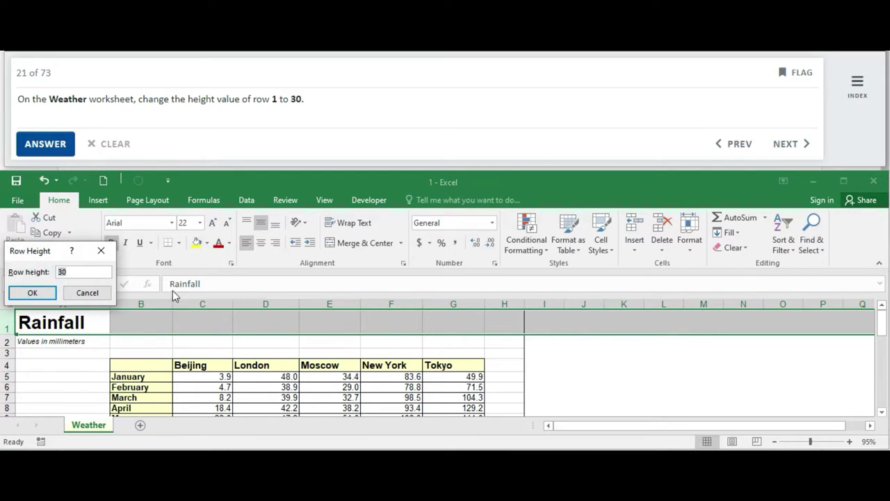
left_click(77, 272)
left_click(38, 293)
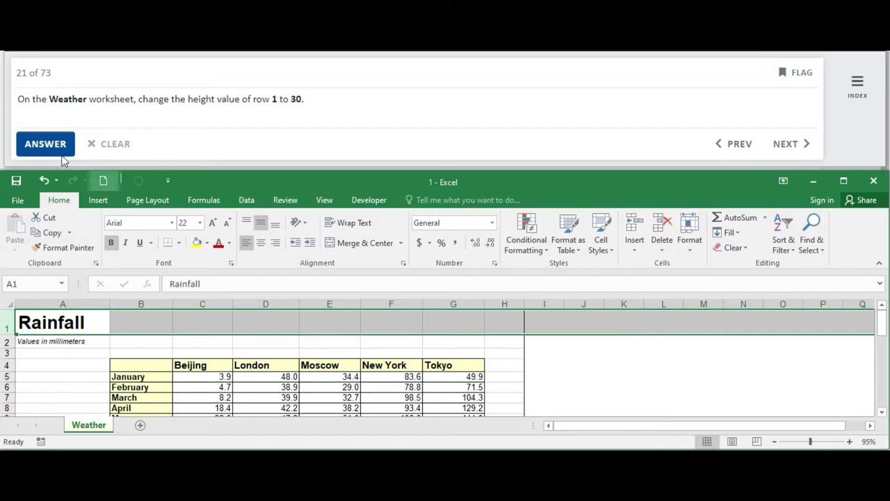
left_click(45, 144)
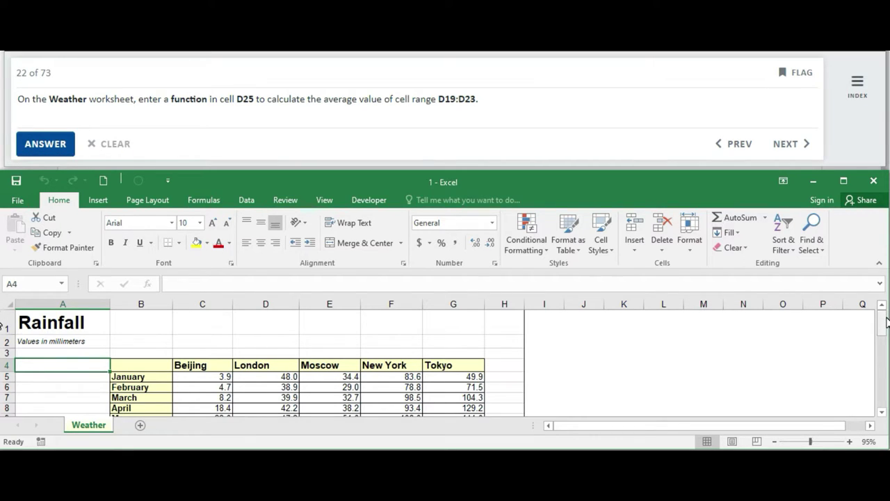
- Enter =AVERAGE(D19:D23) in D25, giving 897.9, and submit
left_click_drag(882, 323, 884, 362)
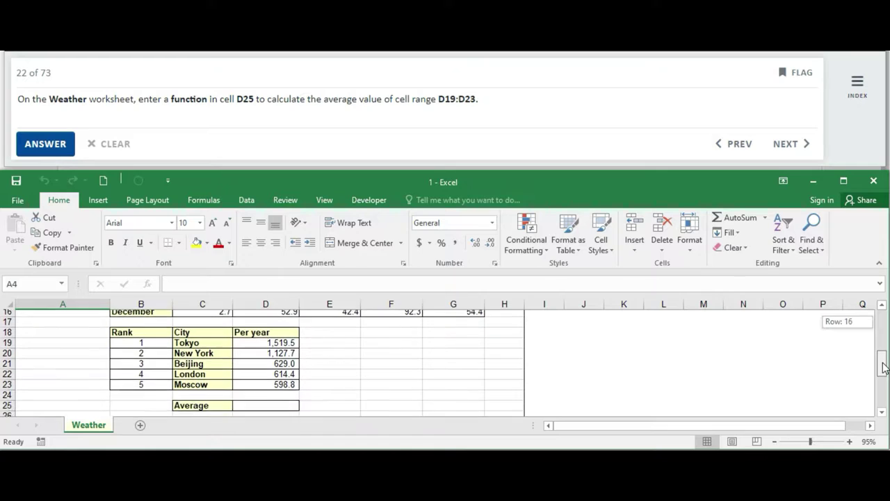
left_click_drag(884, 362, 884, 369)
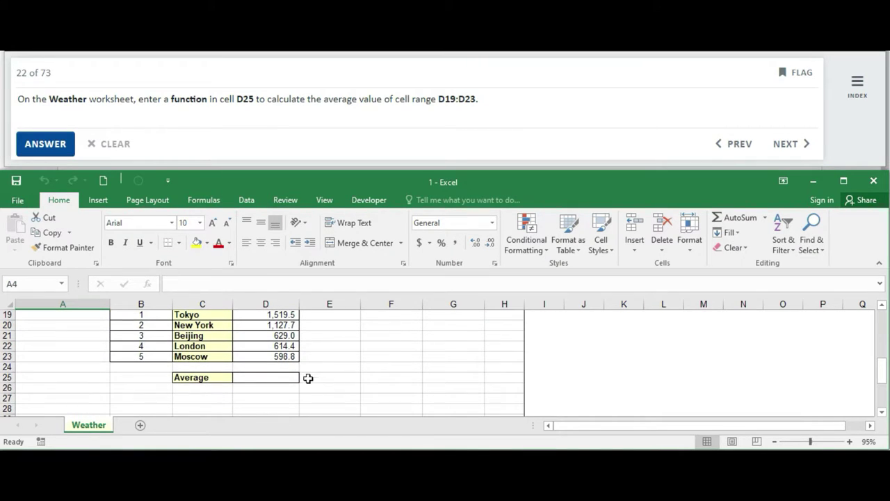
left_click(272, 378)
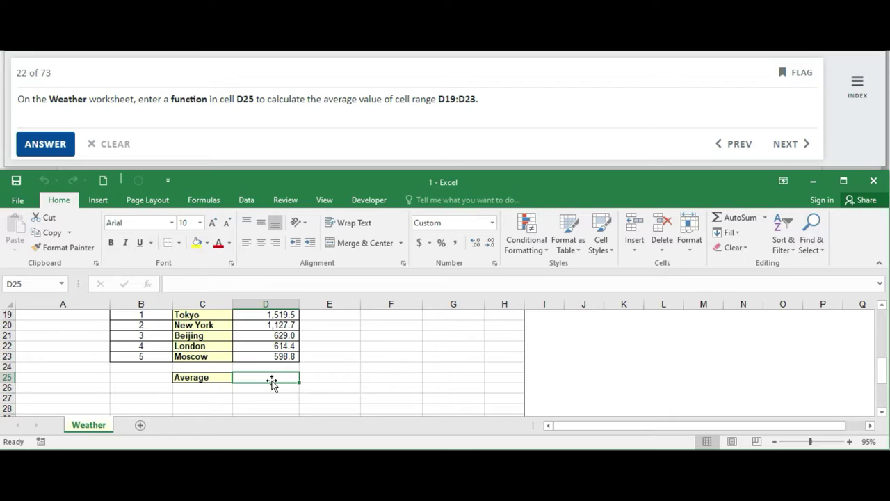
type("=")
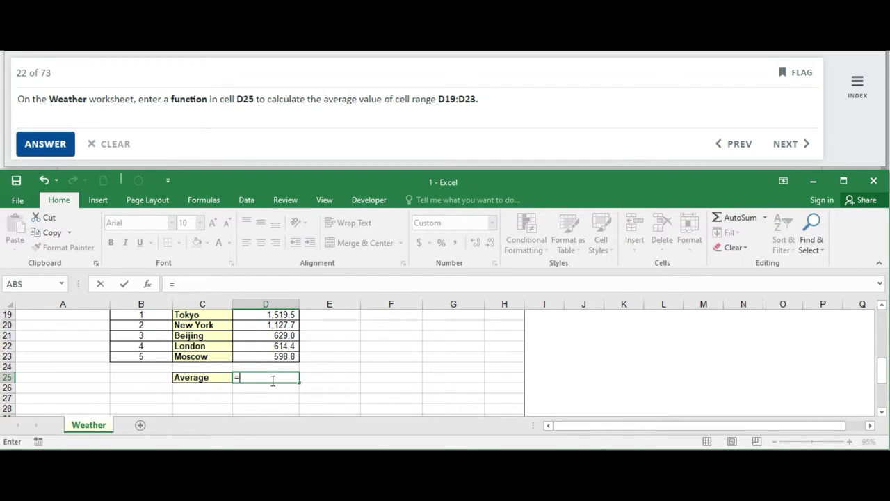
type("Avera")
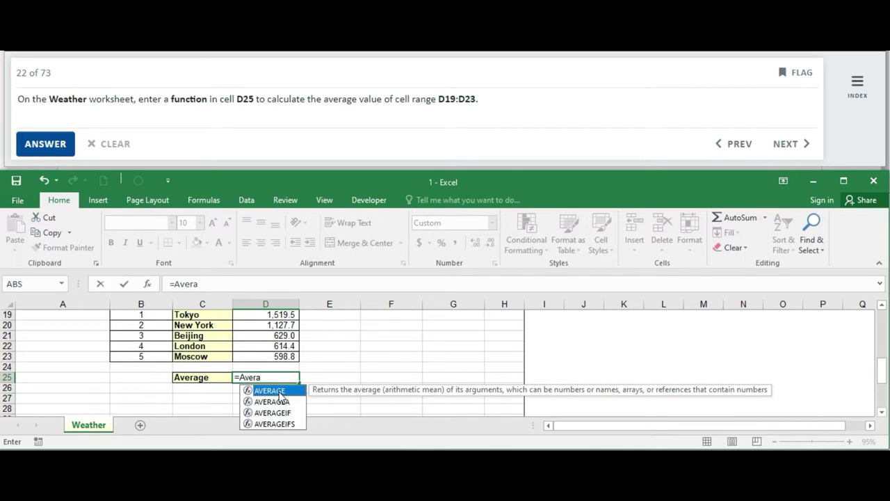
double_click(280, 390)
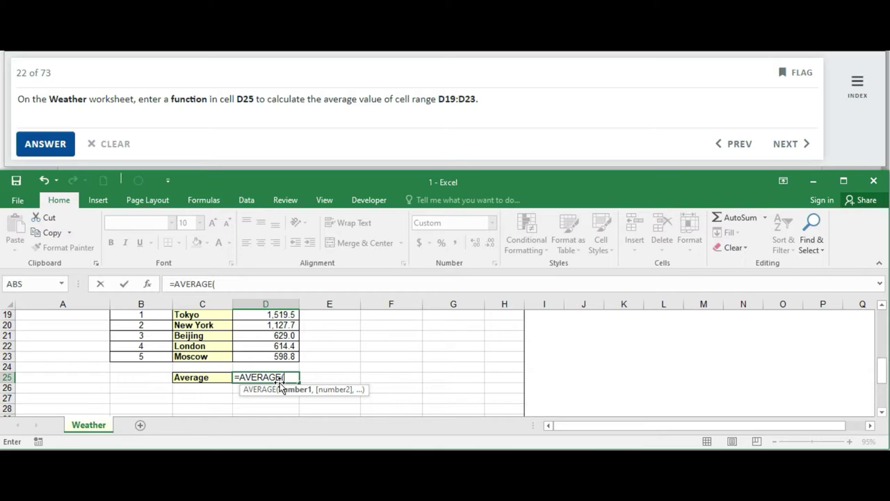
type("D19")
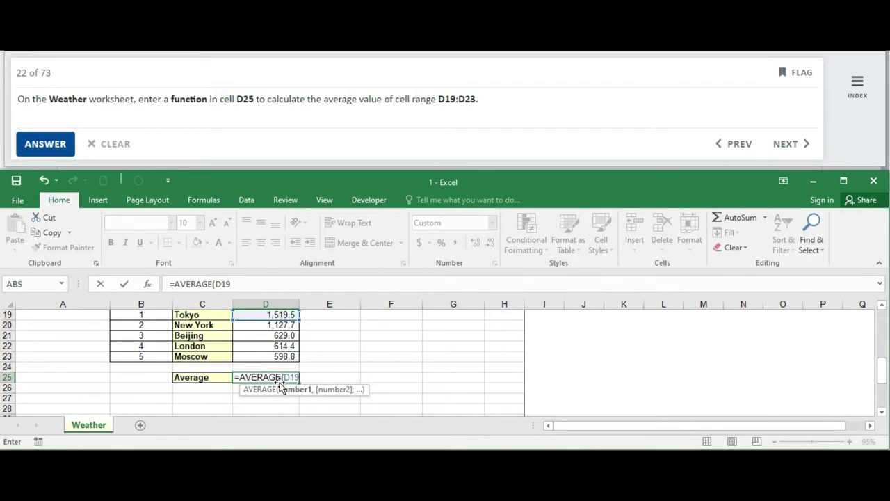
type(":D")
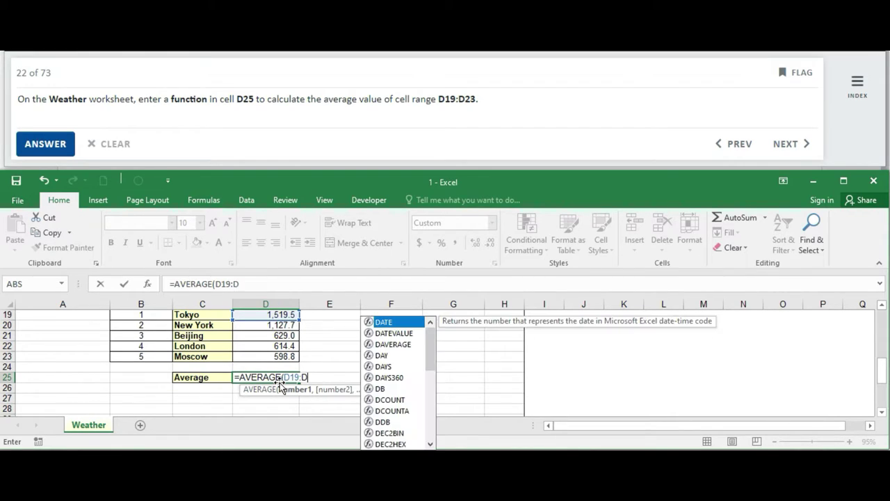
type("23")
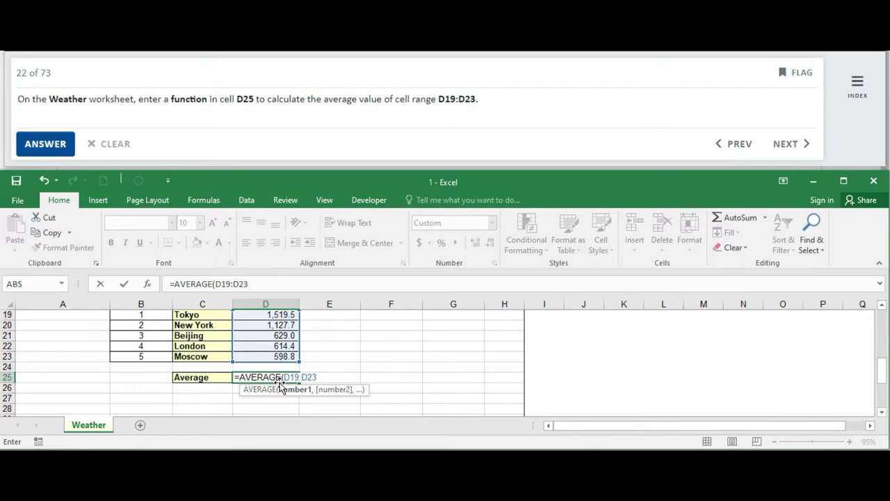
key("Return")
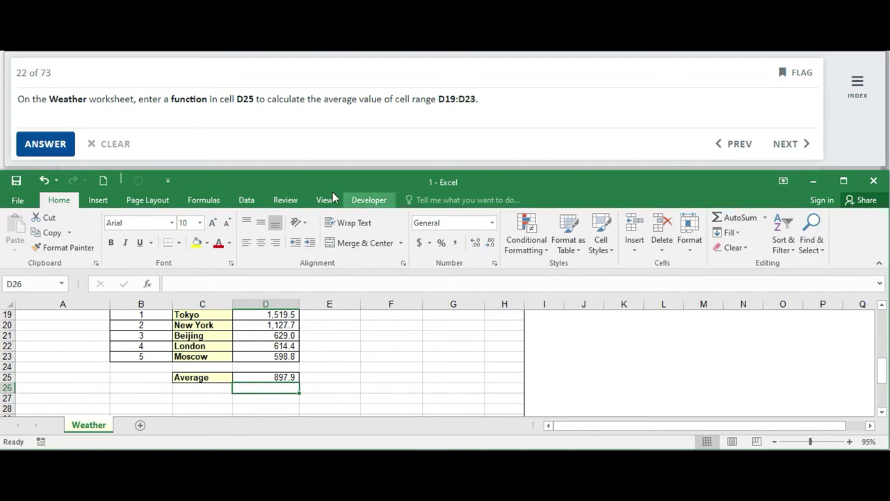
left_click(44, 146)
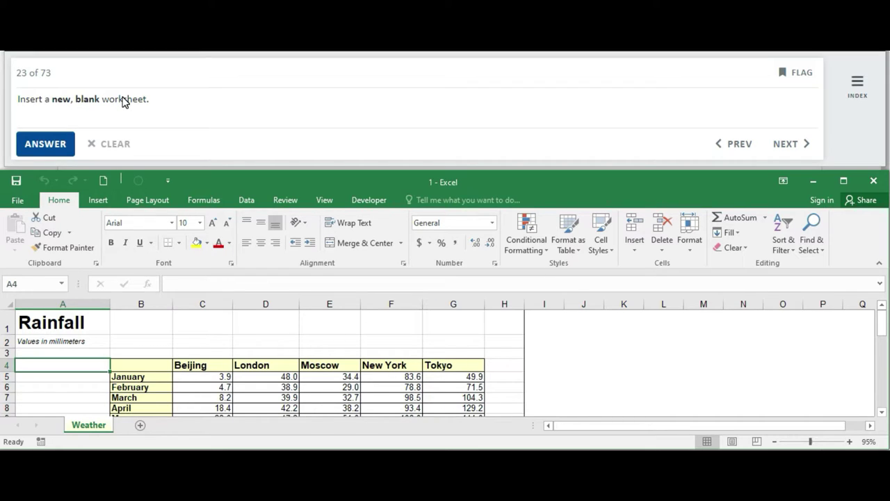
- Add a new blank worksheet, then move the Budget tab right of Weather, submitting each answer
left_click(139, 425)
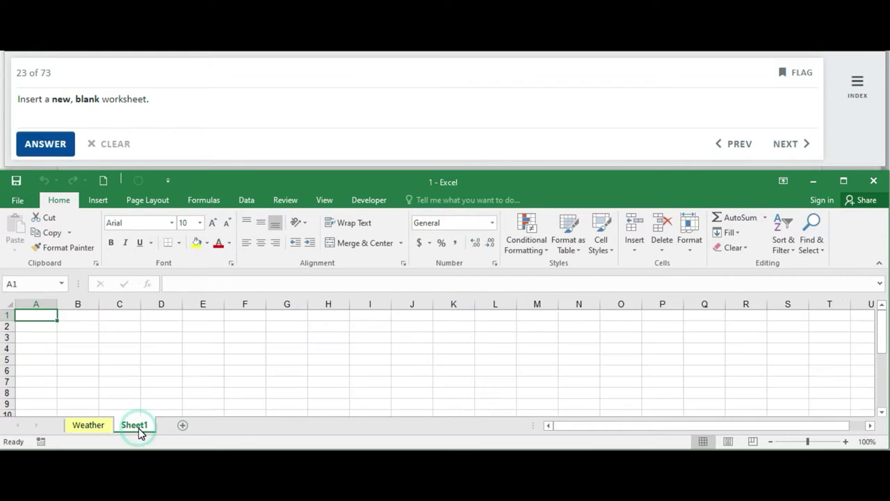
left_click(55, 144)
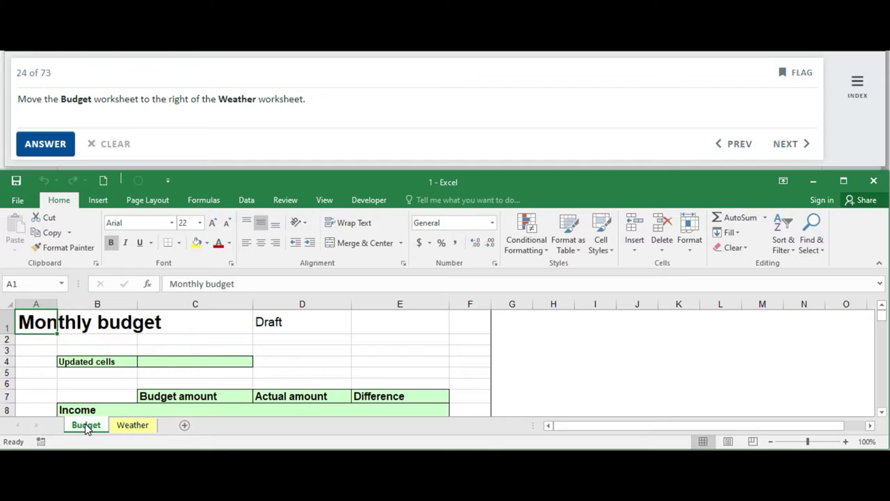
left_click_drag(86, 427, 136, 427)
left_click_drag(136, 427, 160, 427)
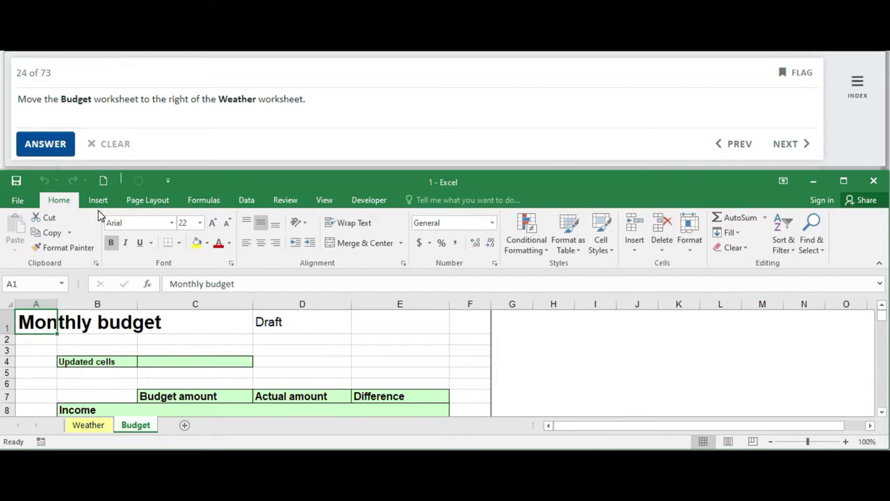
left_click(46, 144)
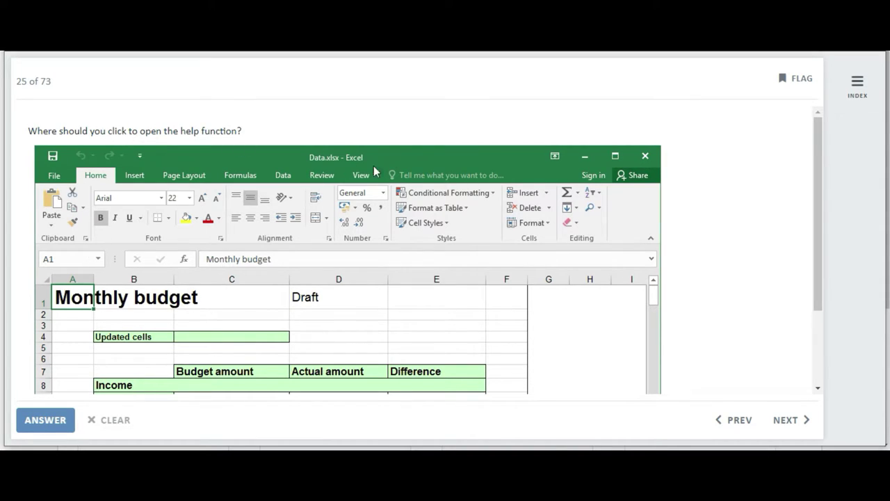
- Mark the 'Tell me what you want to do' box as where help opens, and submit
left_click(421, 174)
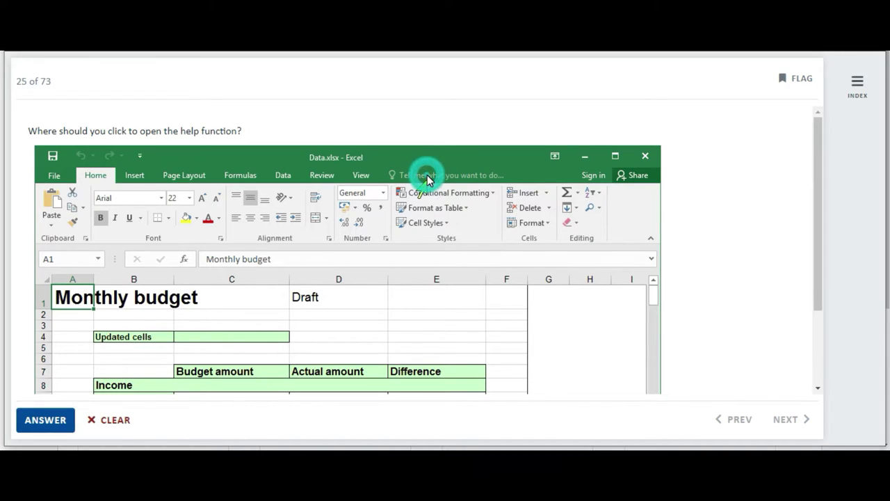
left_click(22, 414)
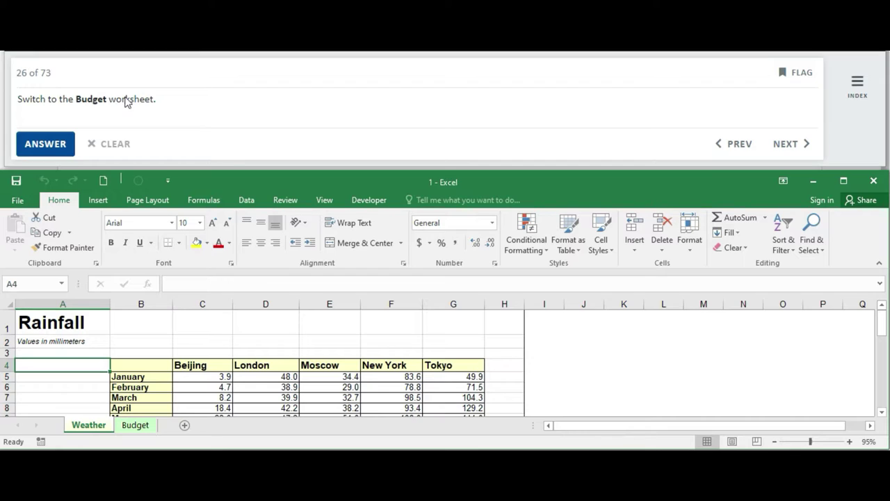
- Switch to the Budget worksheet through its sheet tab and submit the answer
left_click(325, 200)
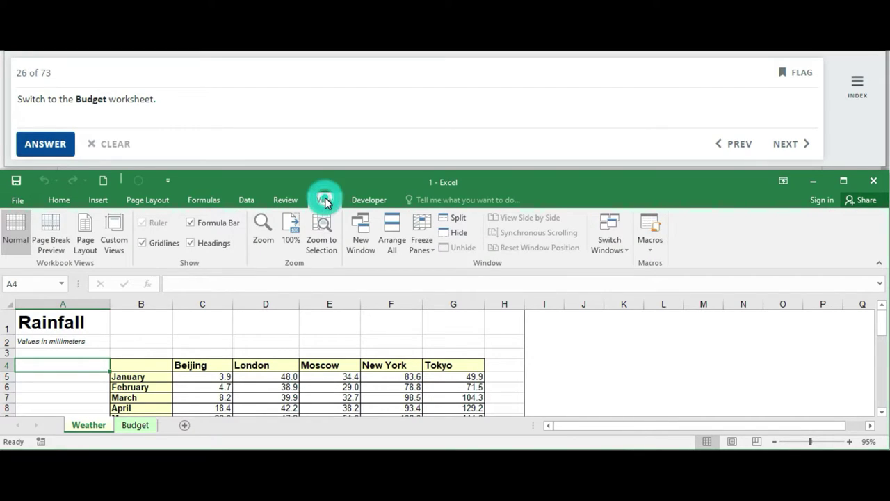
left_click(629, 252)
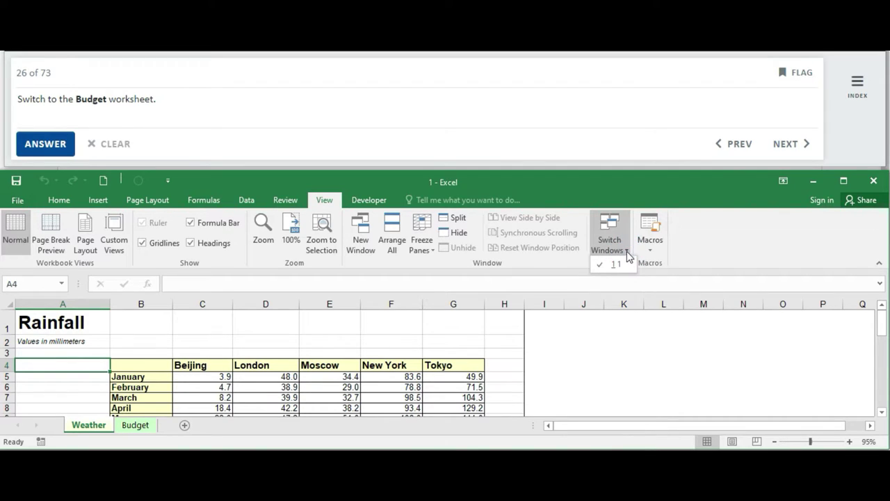
left_click(627, 252)
left_click(626, 252)
left_click(625, 247)
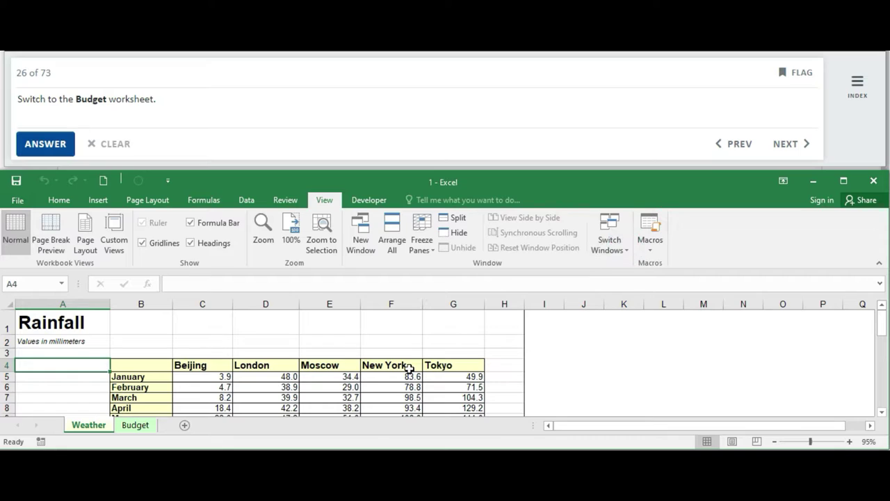
left_click(136, 425)
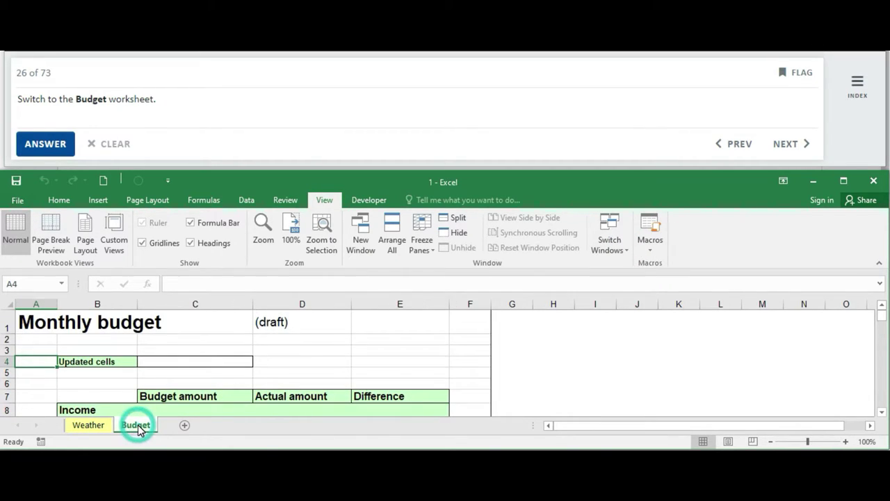
left_click(47, 145)
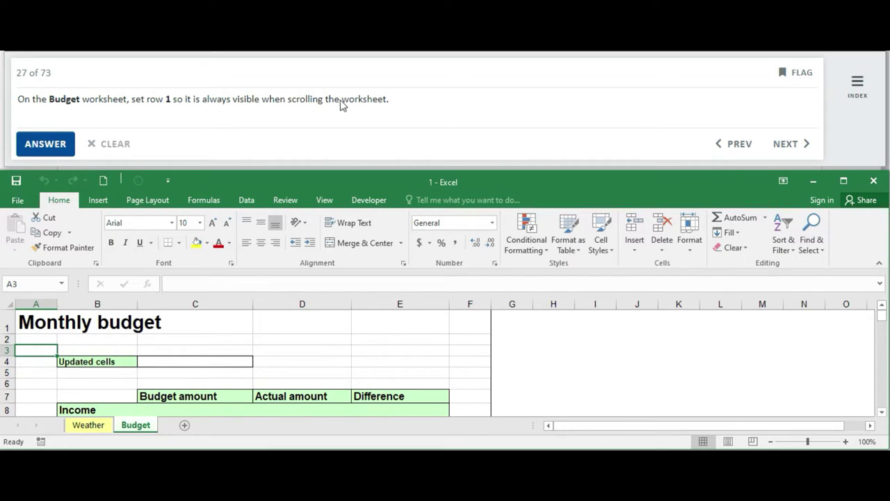
- Freeze panes at row 2 so row 1 stays visible, scroll to verify, and submit
left_click(881, 317)
left_click(8, 338)
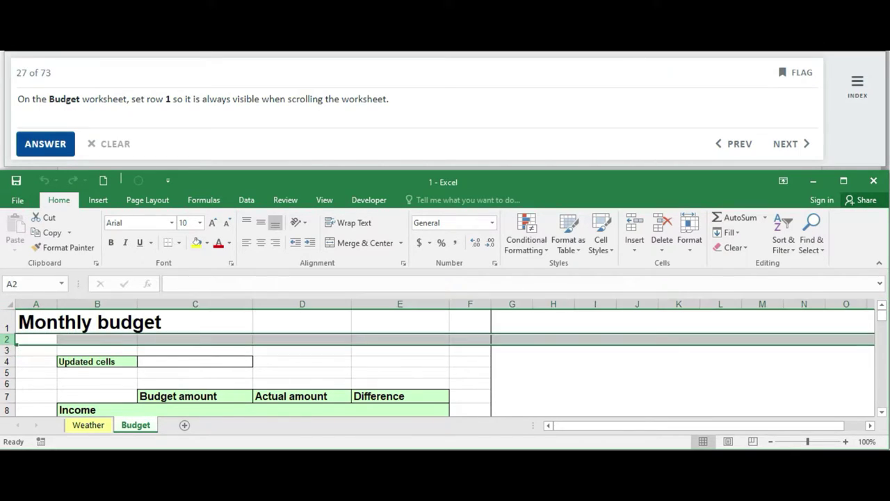
left_click(323, 203)
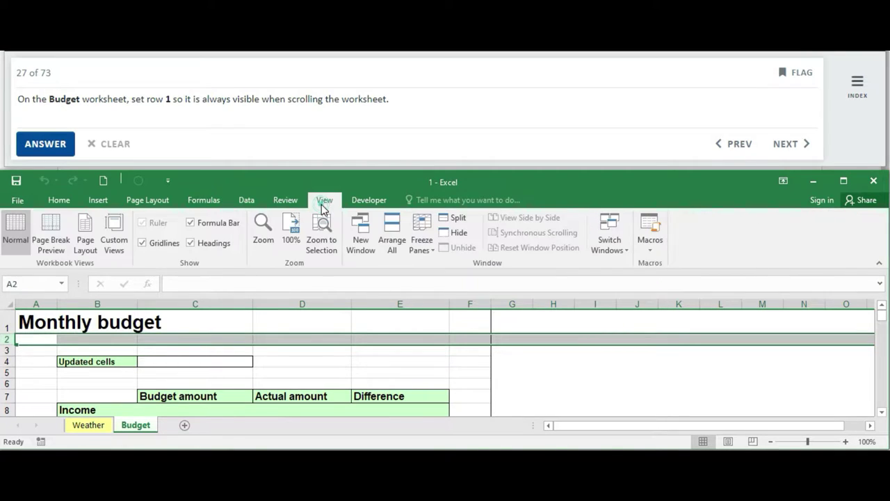
left_click(429, 251)
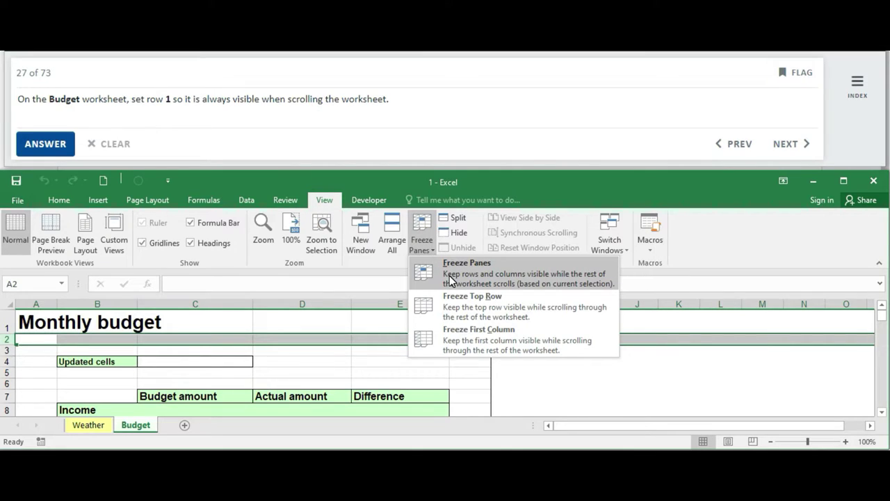
left_click(450, 278)
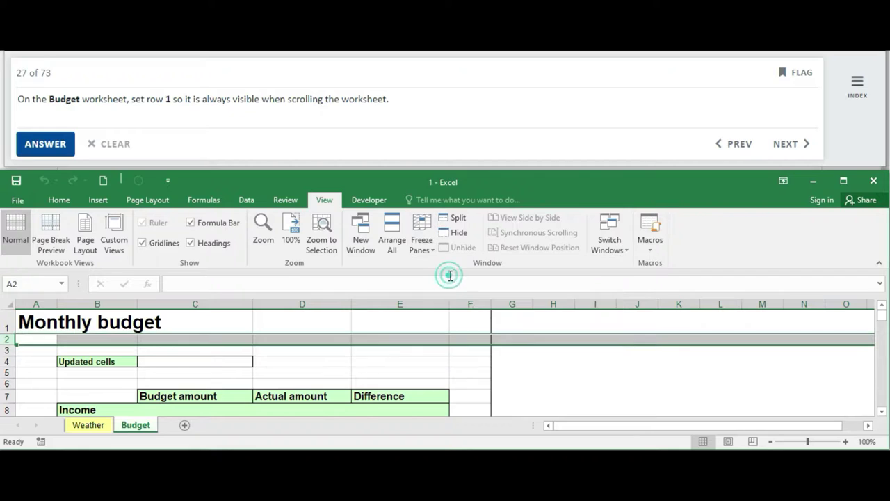
left_click(881, 411)
left_click(882, 414)
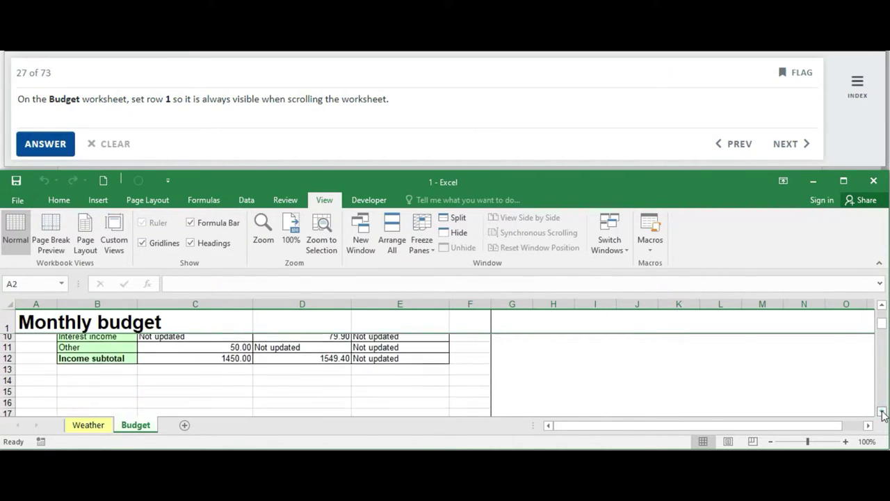
left_click(882, 413)
left_click(882, 413)
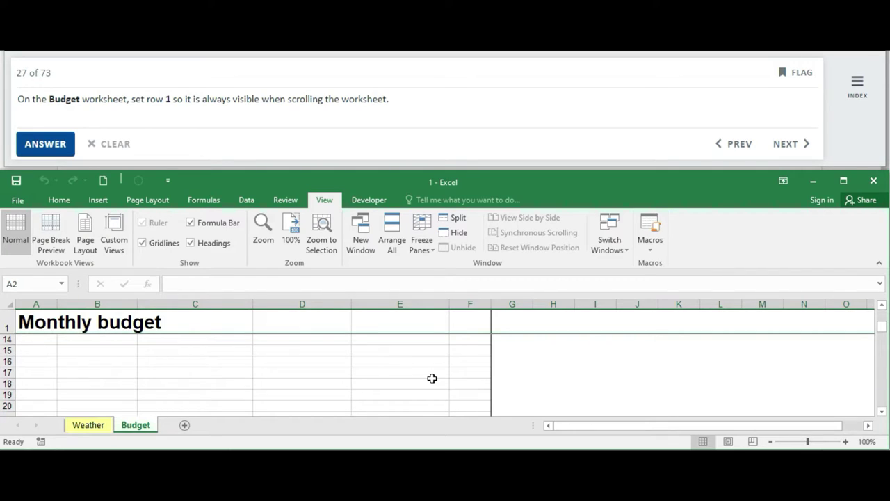
left_click(49, 150)
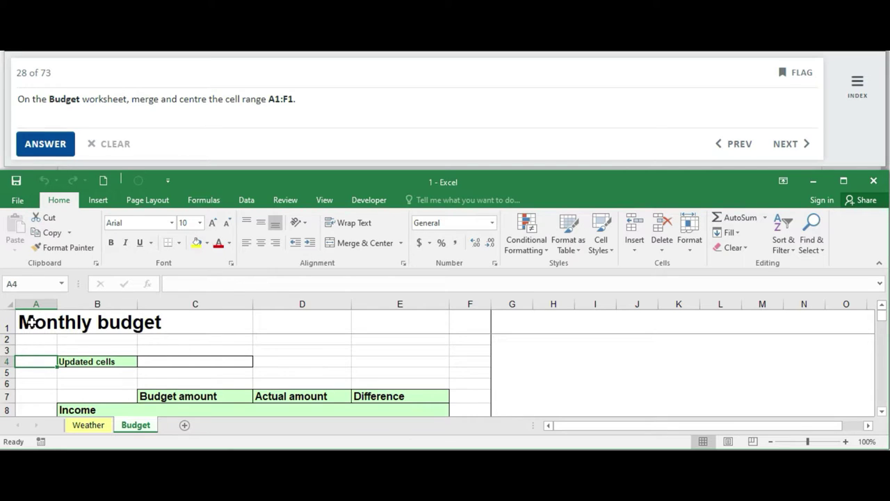
- Merge and centre the 'Monthly budget' title across A1:F1, then submit
mouse_move(30, 320)
left_mouse_down()
mouse_move(277, 333)
mouse_move(469, 326)
left_mouse_up()
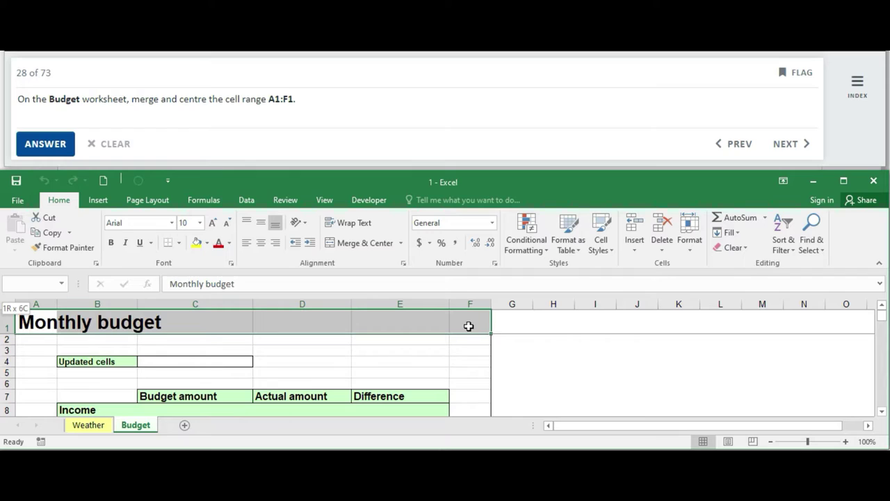
left_click(401, 243)
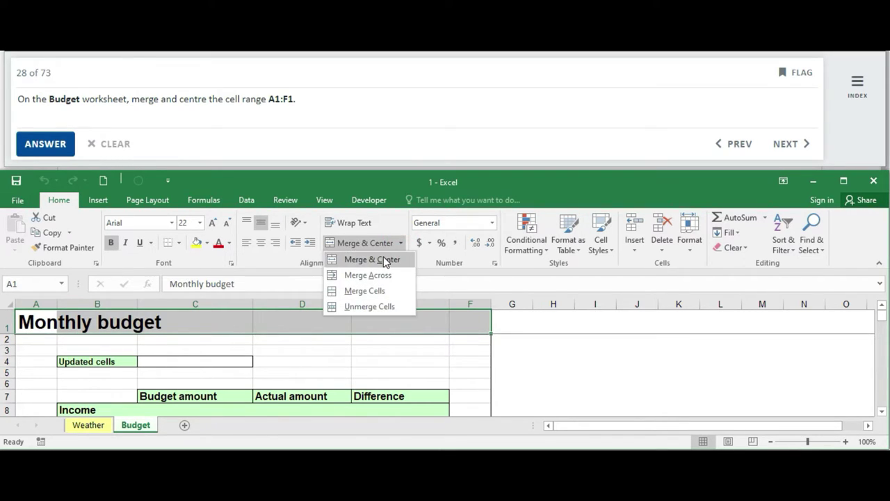
left_click(376, 263)
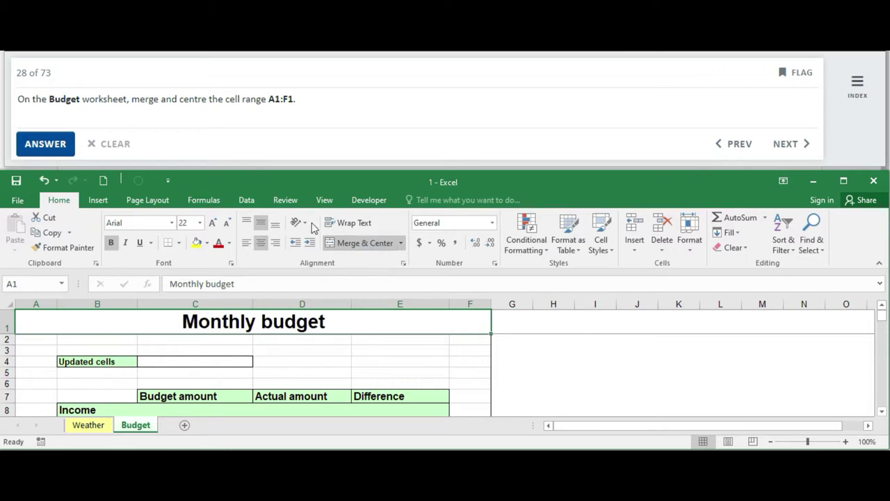
left_click(63, 148)
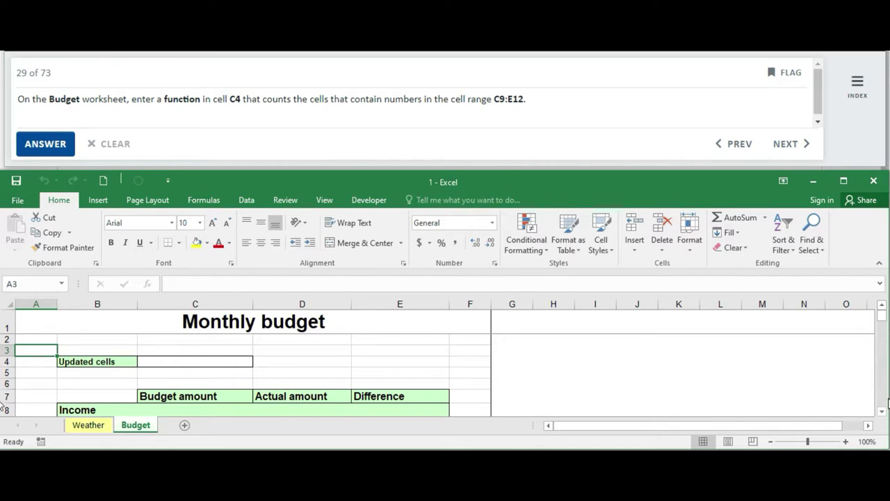
- Enter =COUNT(C9:E12) in C4 so it returns 6, then submit the answer
left_click(882, 412)
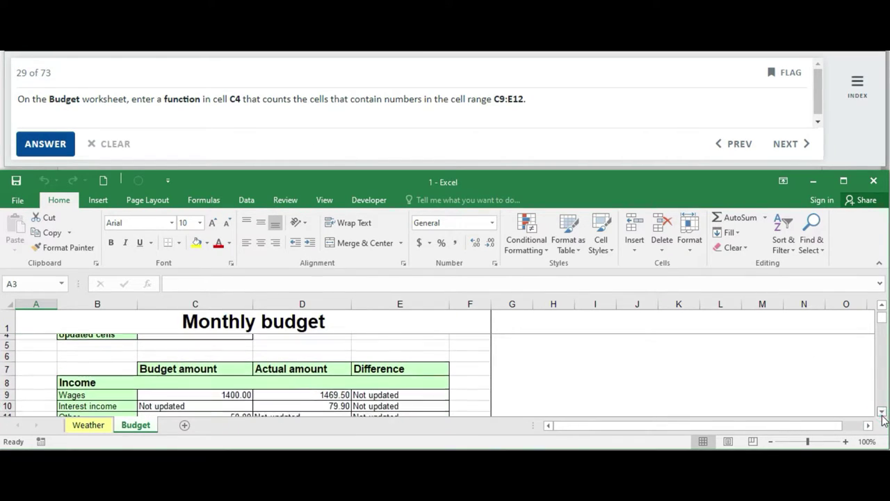
left_click(882, 413)
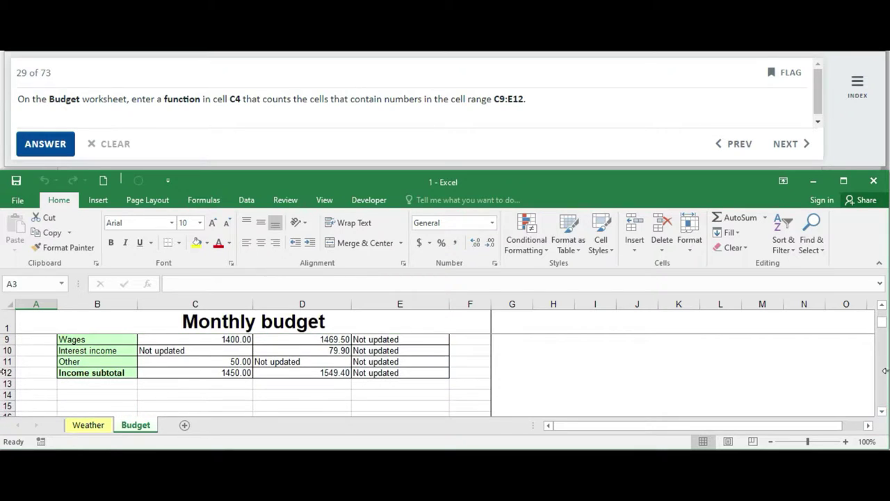
left_click_drag(887, 318, 884, 315)
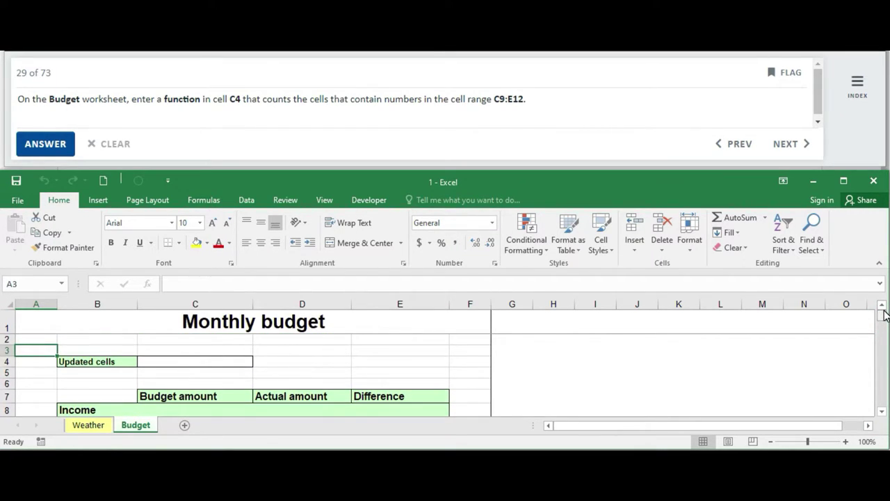
left_click(196, 361)
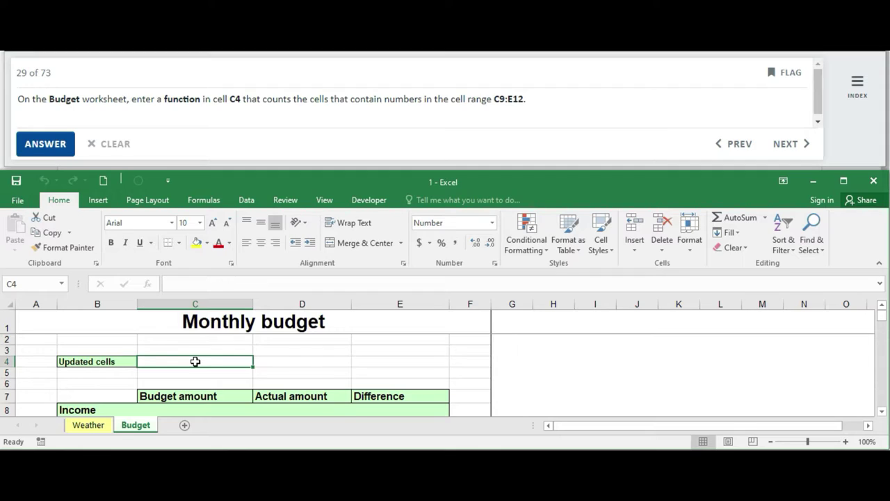
type("=C")
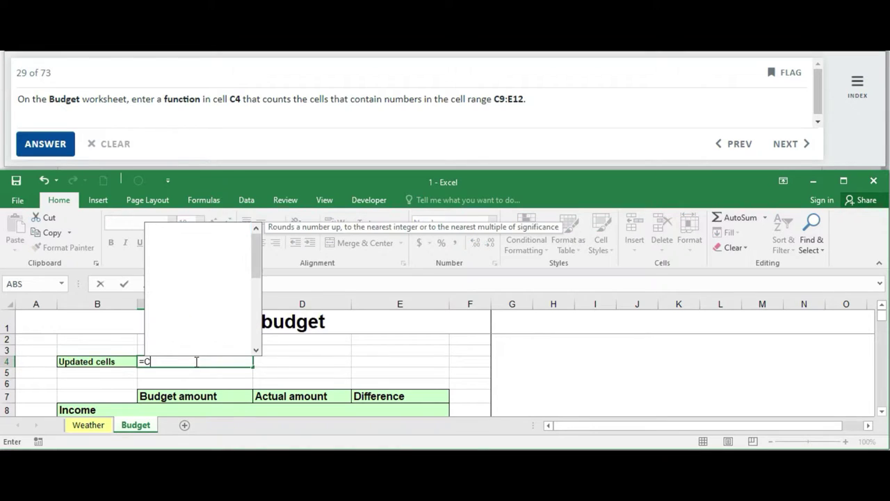
type("OUNT")
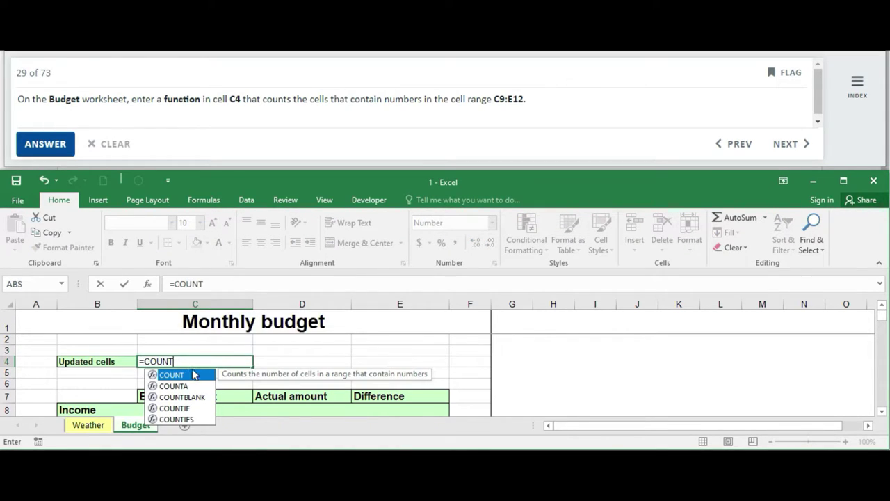
double_click(186, 375)
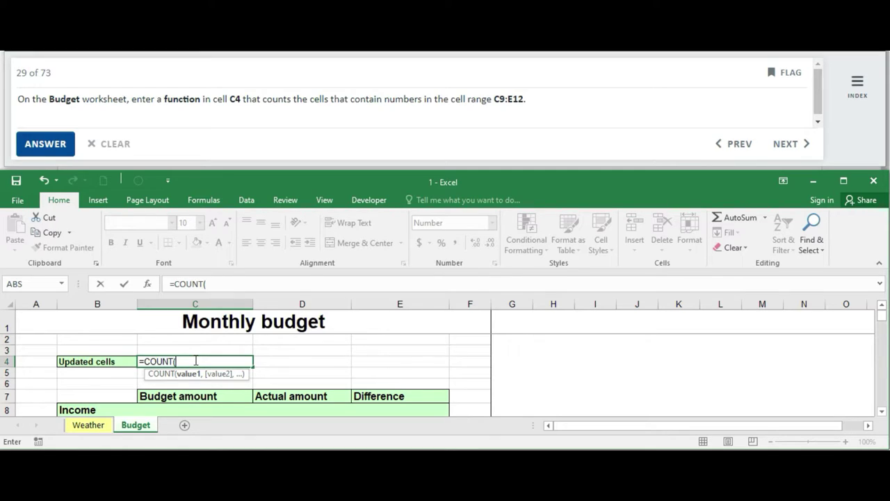
type("C9:")
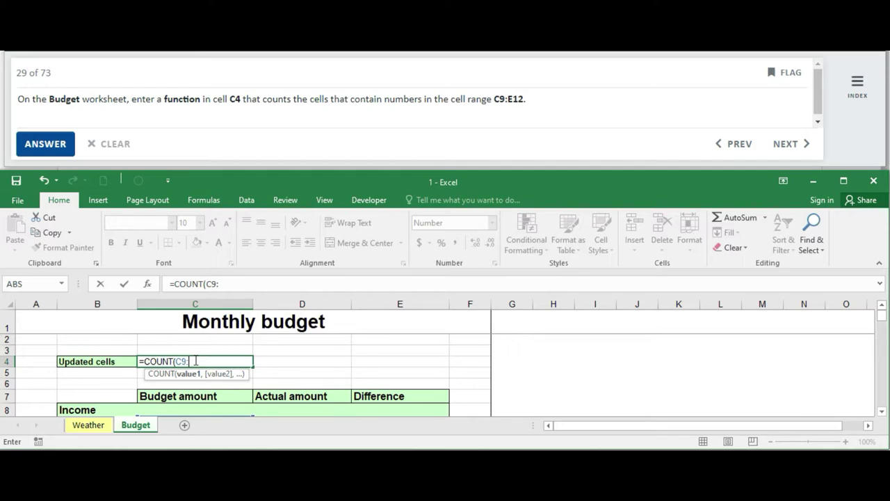
type("E1")
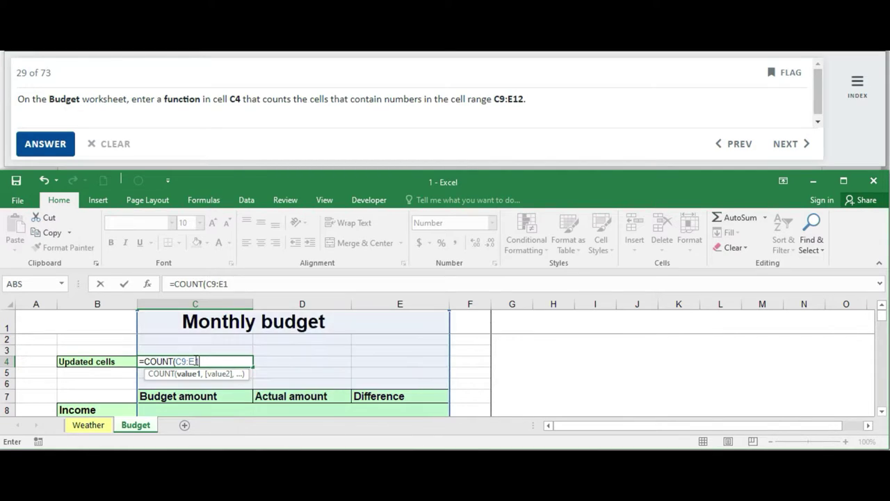
type("2")
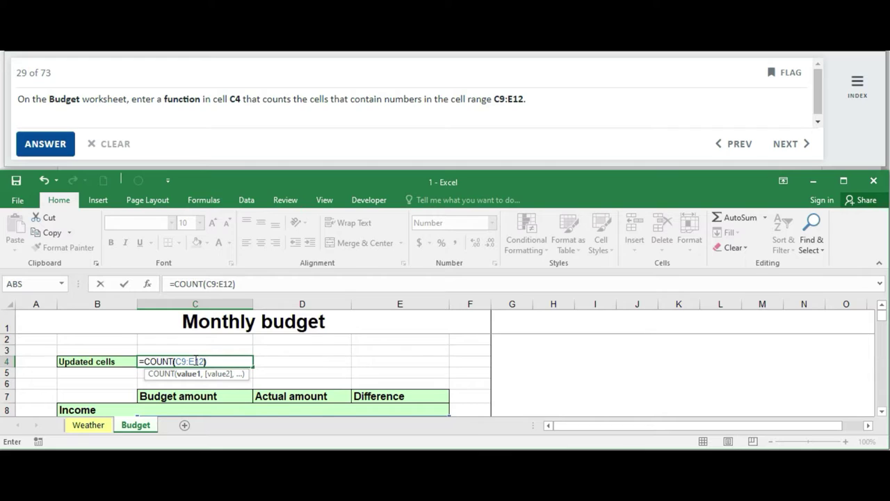
key("Return")
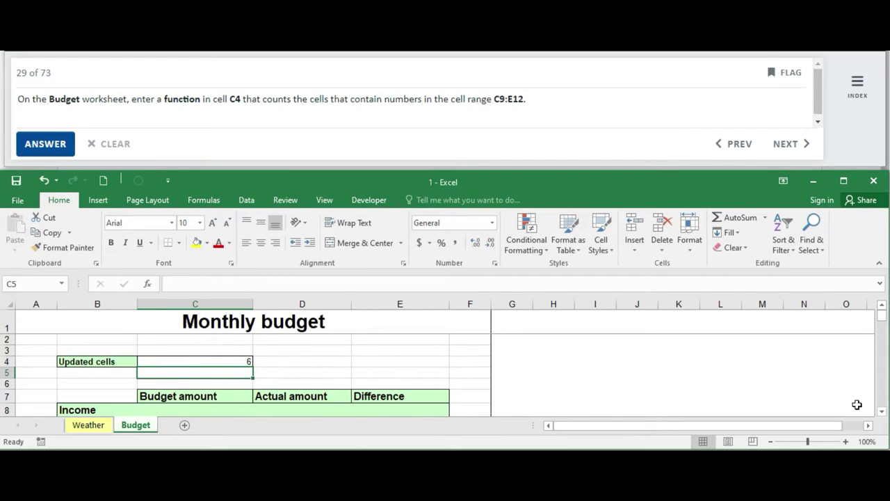
left_click(881, 412)
left_click(881, 414)
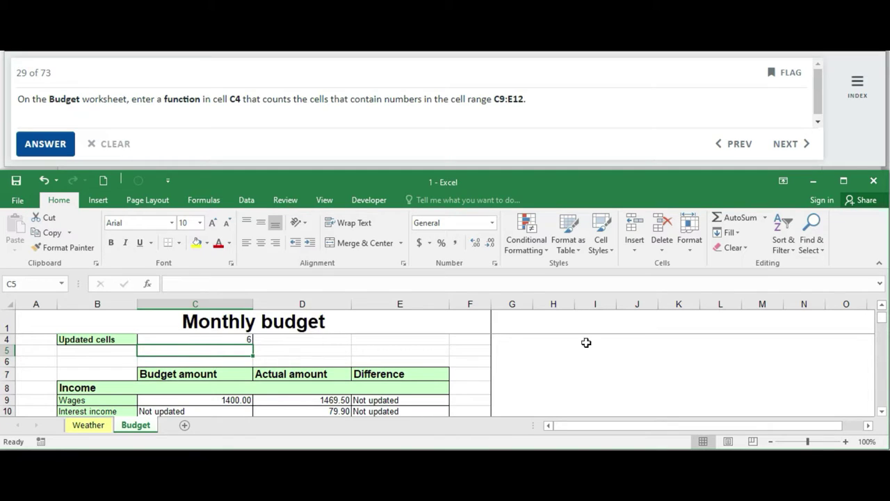
left_click(31, 143)
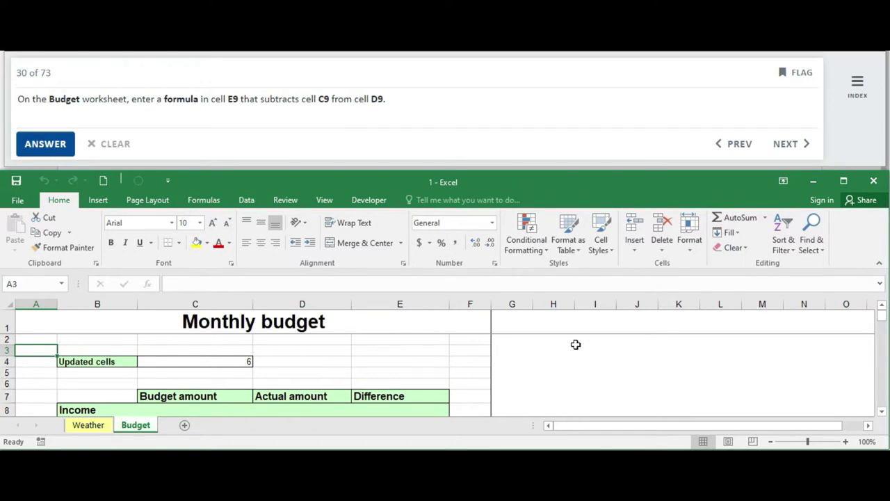
- Enter =D9-C9 in E9 so it shows 69.50, then submit the answer
left_click(882, 411)
left_click(882, 411)
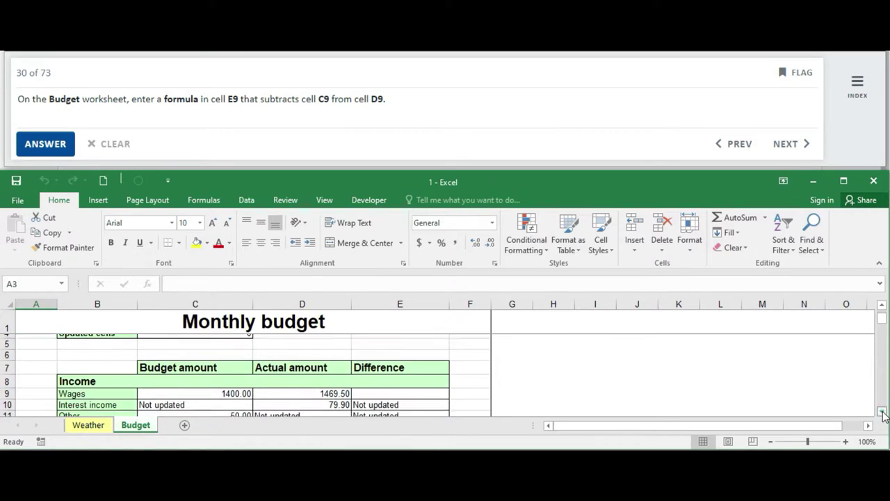
left_click(386, 388)
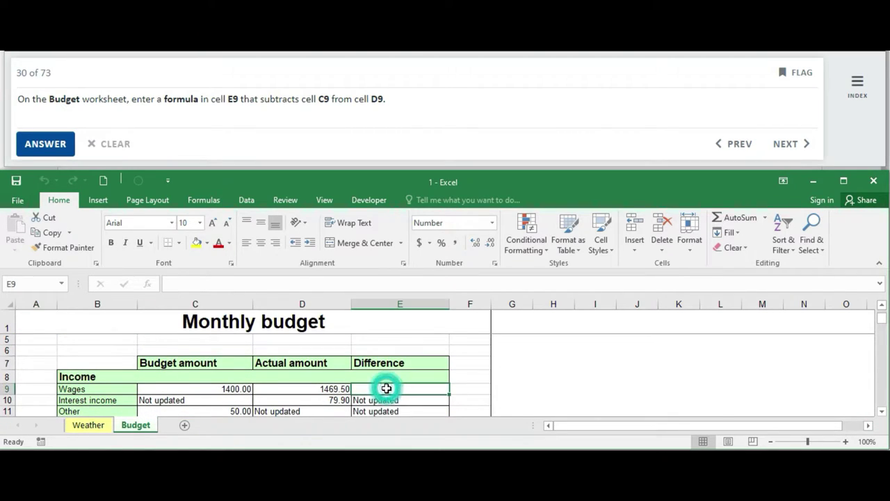
type("=")
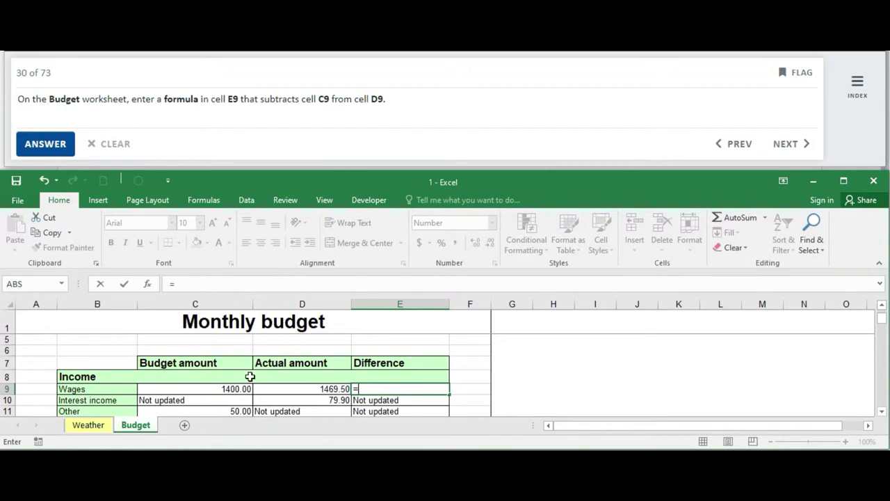
left_click(320, 386)
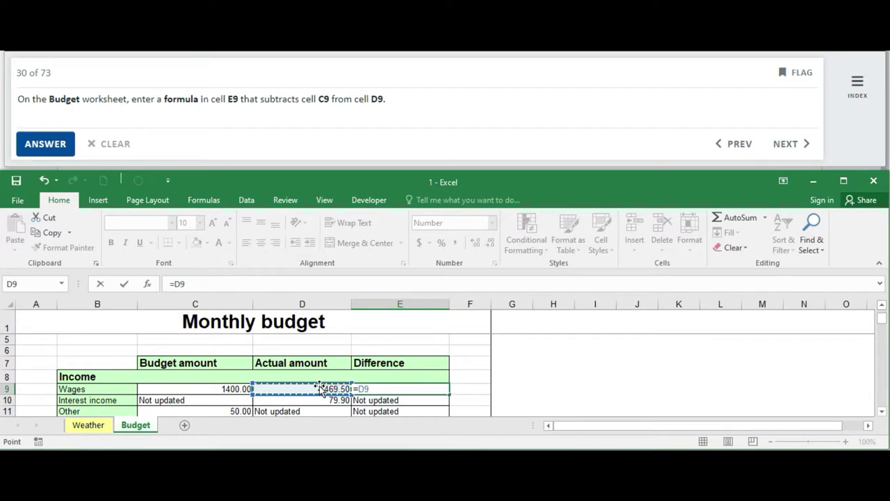
type("-")
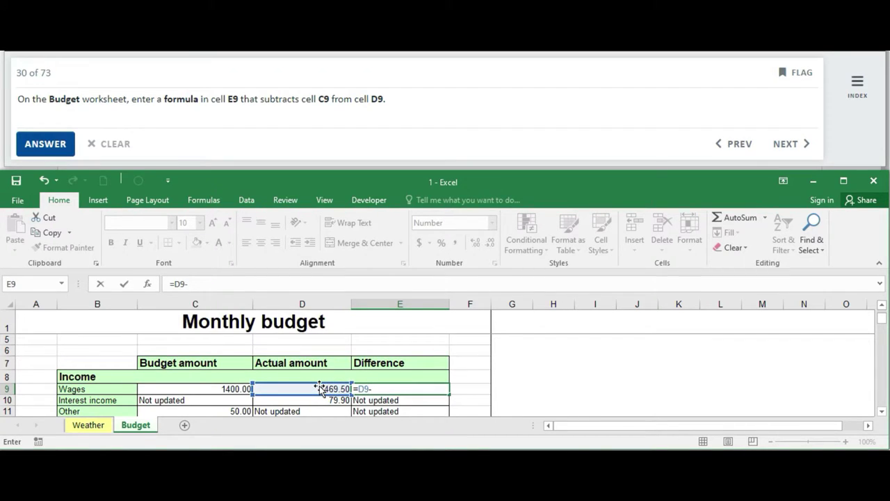
left_click(235, 393)
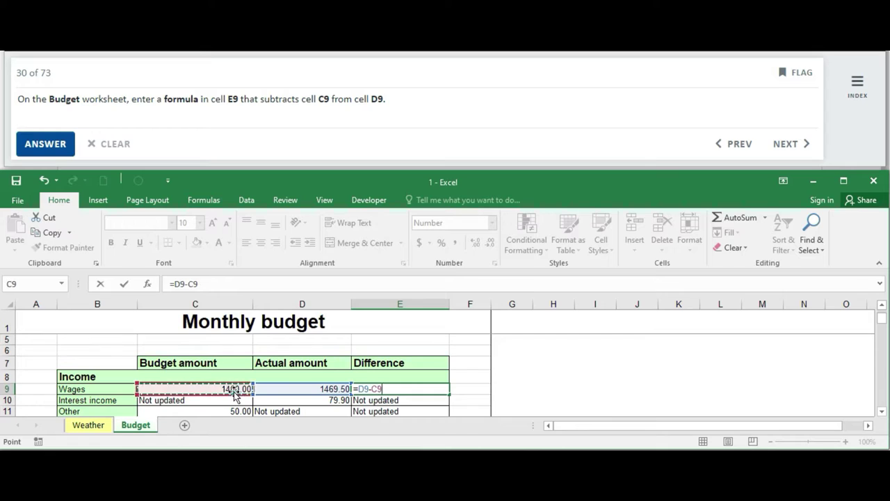
key("Return")
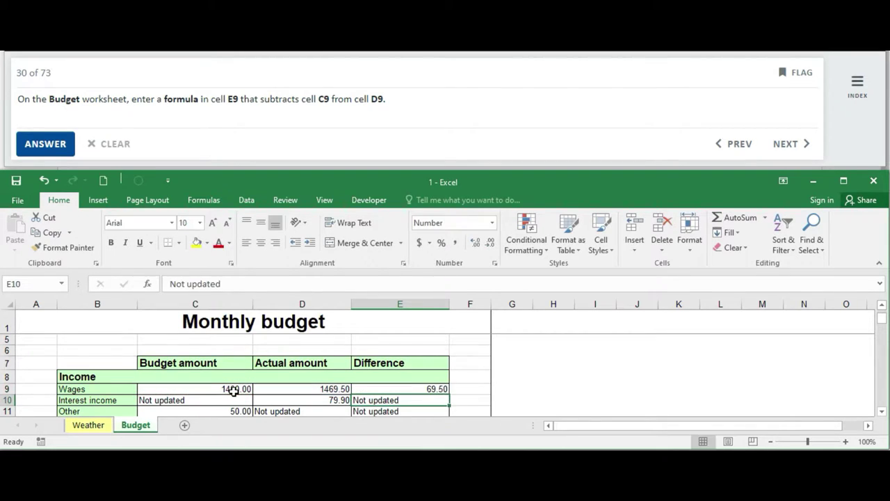
left_click(50, 151)
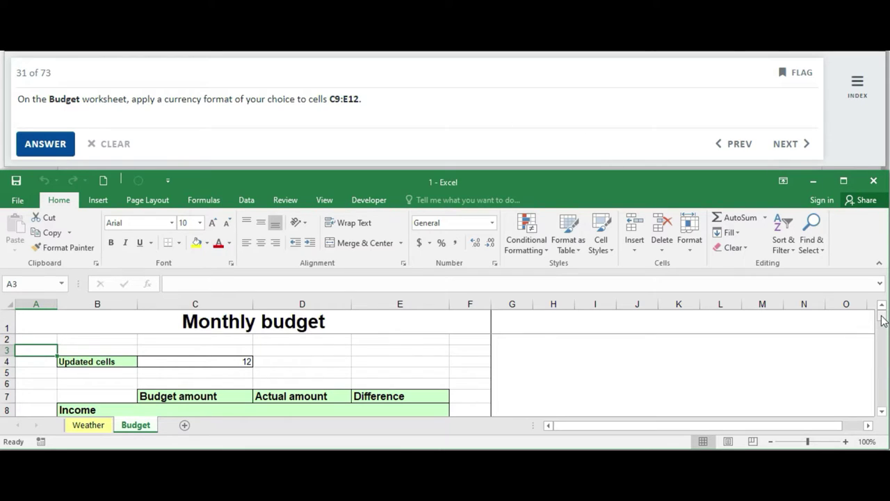
- Select the Income amounts C9:E12 and peek at the Accounting Number Format list without applying it
left_click_drag(883, 320, 883, 324)
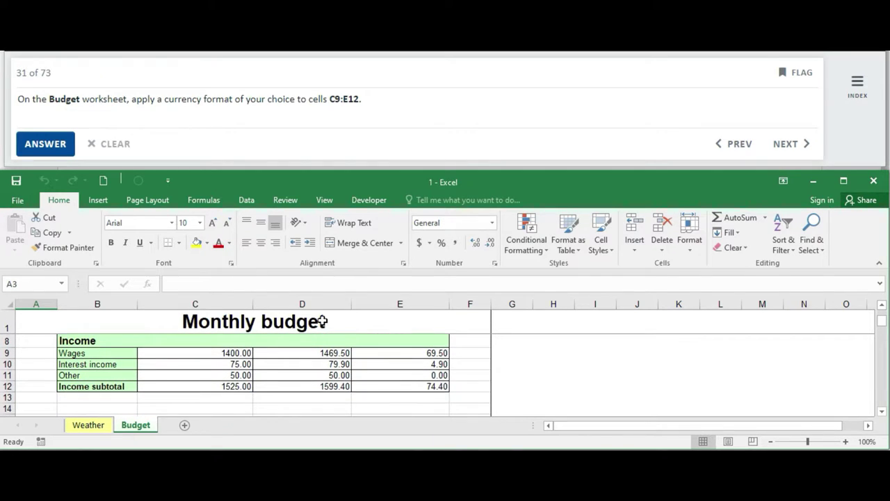
left_click(219, 356)
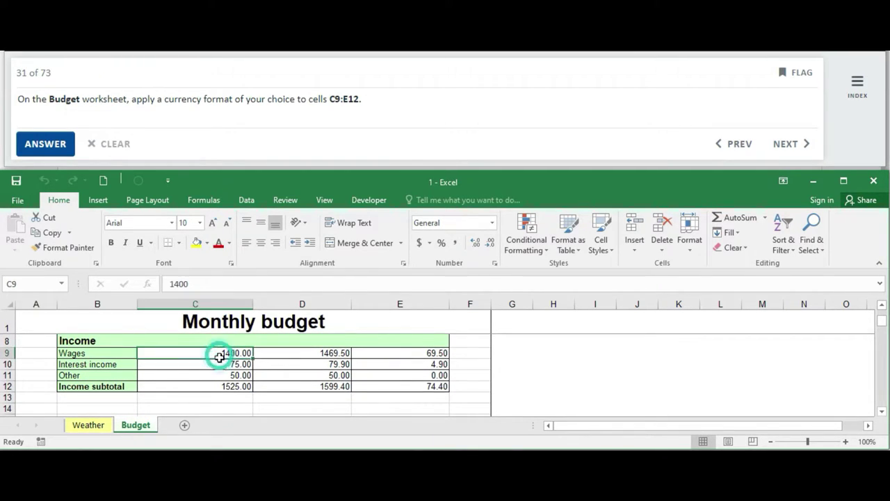
mouse_move(219, 356)
left_mouse_down()
mouse_move(225, 382)
mouse_move(416, 385)
left_mouse_up()
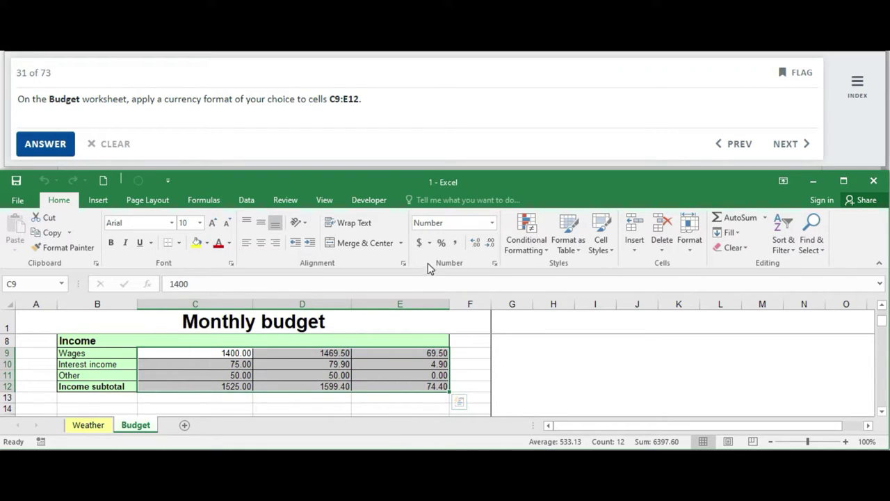
left_click(429, 243)
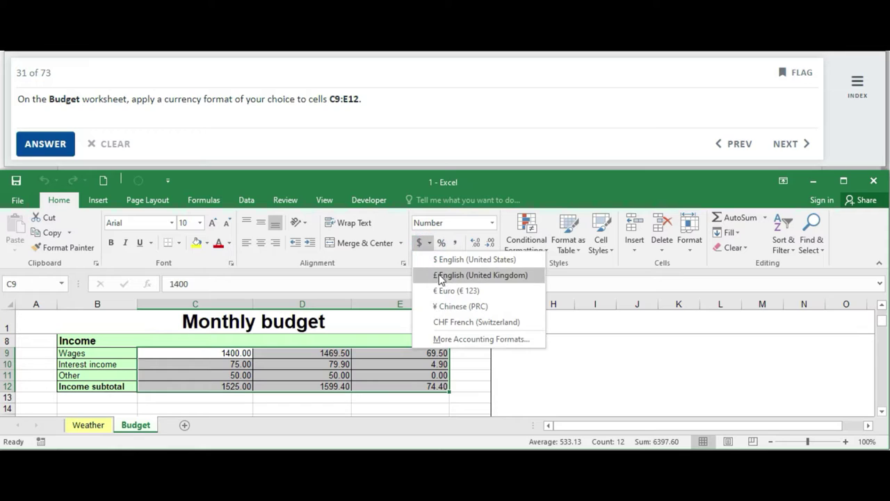
left_click(431, 243)
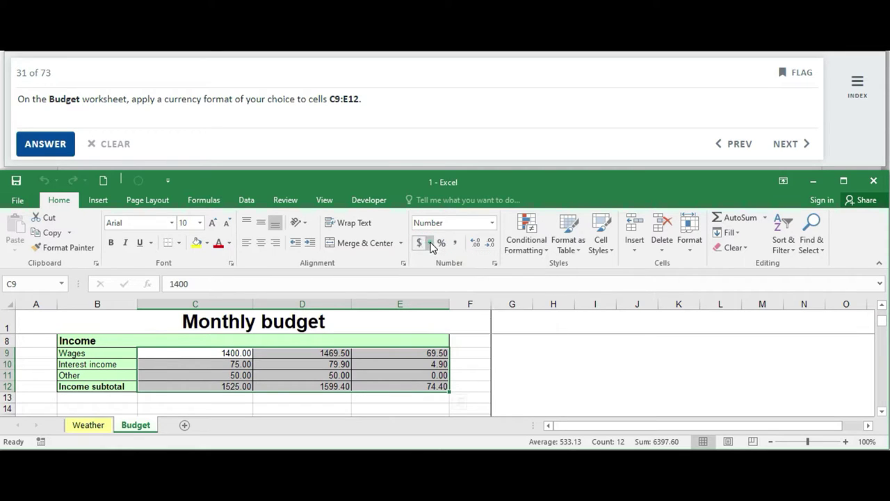
- Browse the Currency symbols in Format Cells, then cancel the dialog without changes
left_click(495, 263)
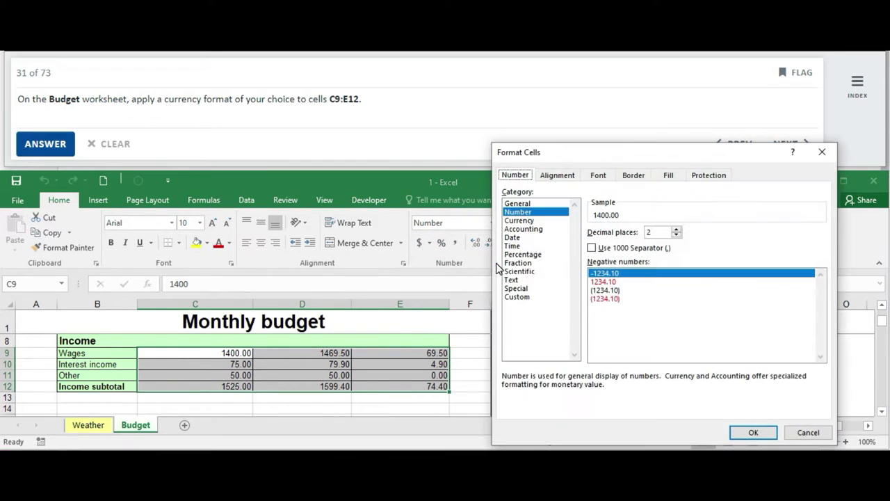
left_click(530, 221)
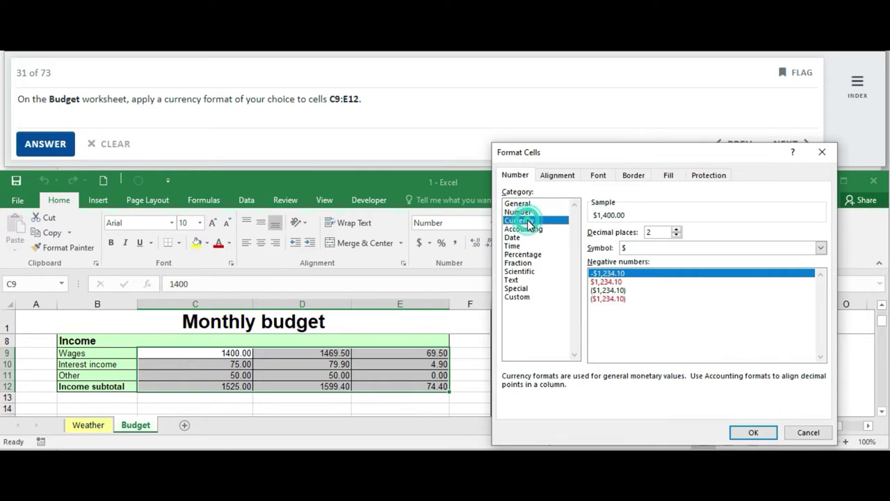
left_click(822, 249)
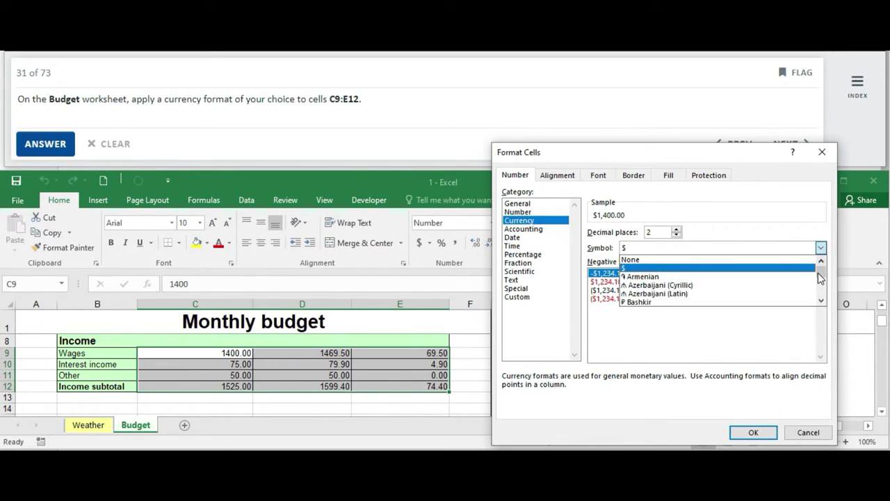
left_click(822, 299)
left_click(822, 300)
left_click(821, 300)
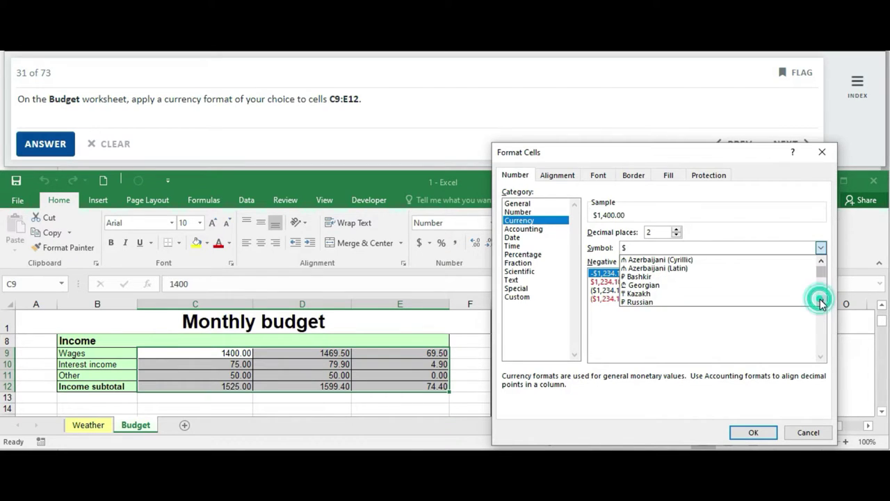
left_click(822, 300)
left_click(821, 300)
left_click(821, 300)
left_click(821, 300)
left_click(821, 300)
left_click(822, 300)
left_click(822, 300)
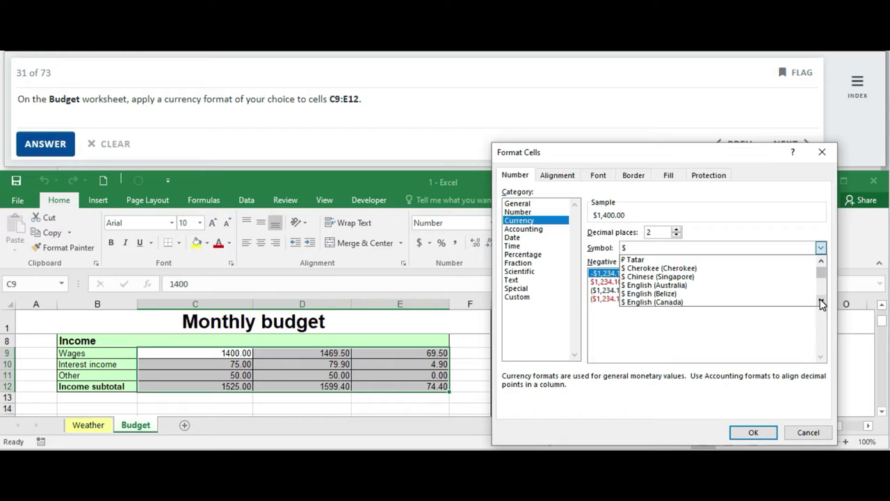
left_click(821, 301)
left_click(821, 301)
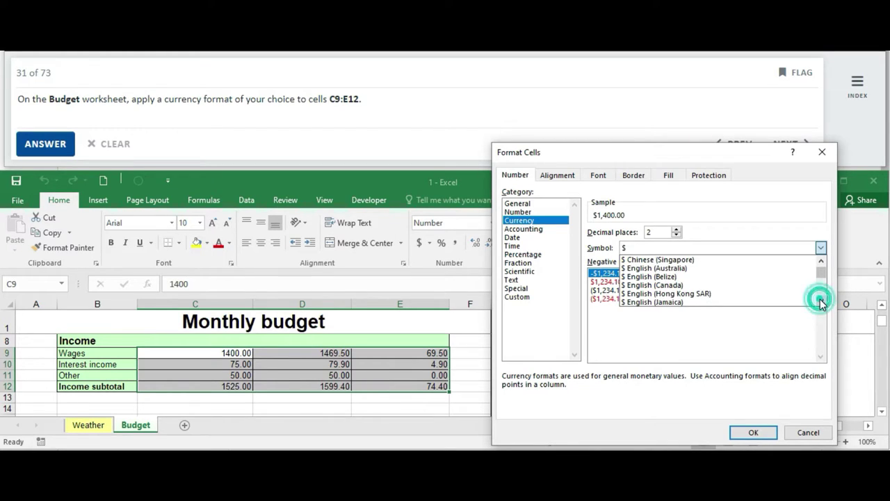
left_click(822, 301)
left_click(821, 301)
left_click(822, 301)
left_click(822, 301)
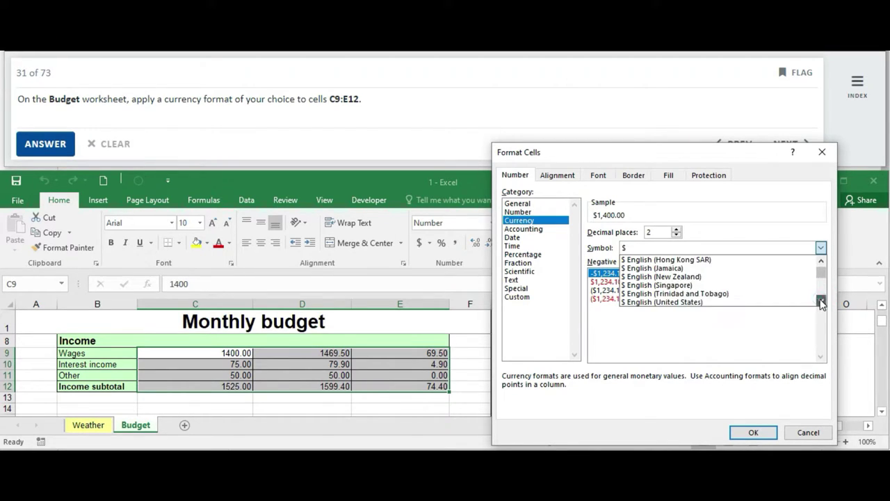
left_click(808, 433)
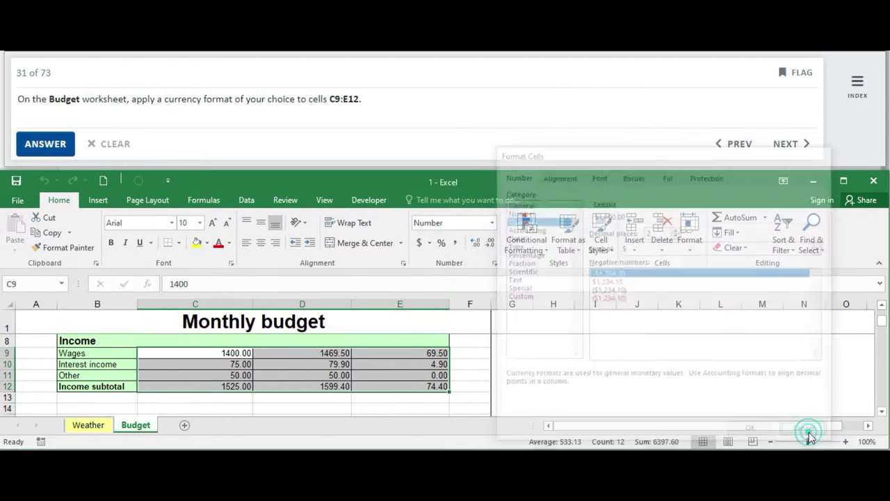
- Apply the £ English (United Kingdom) accounting format to C9:E12 and submit
left_click(430, 243)
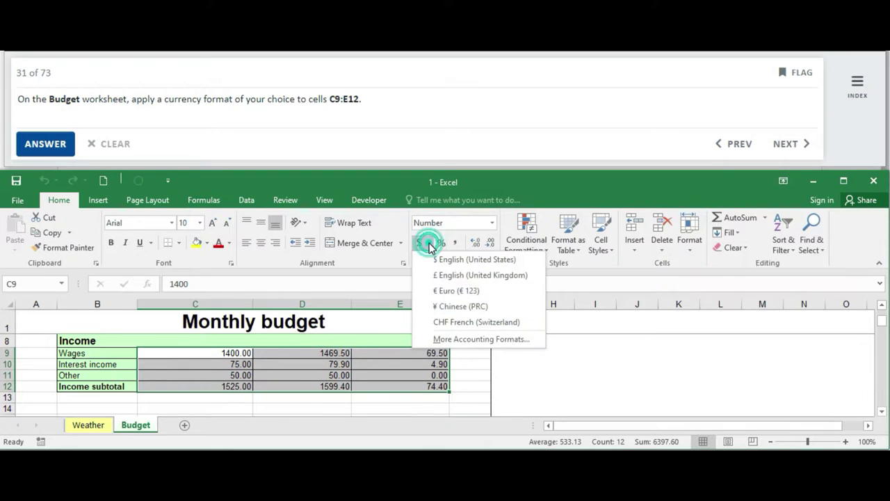
left_click(446, 276)
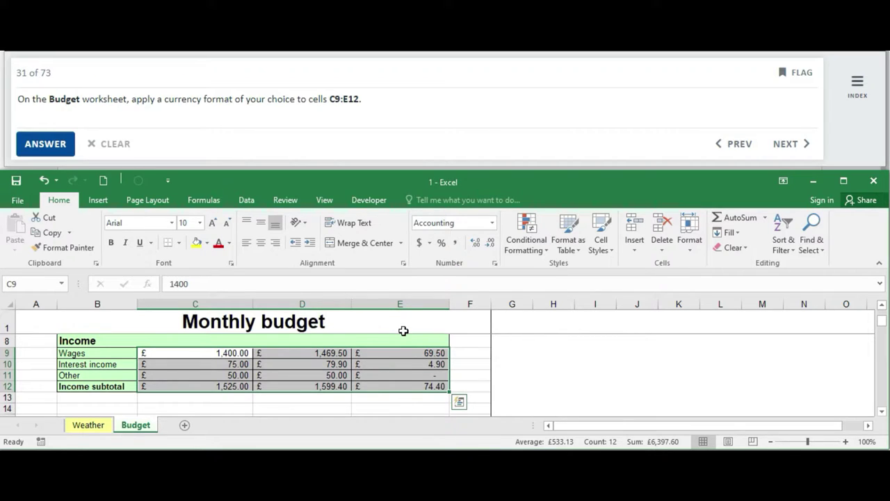
left_click(47, 143)
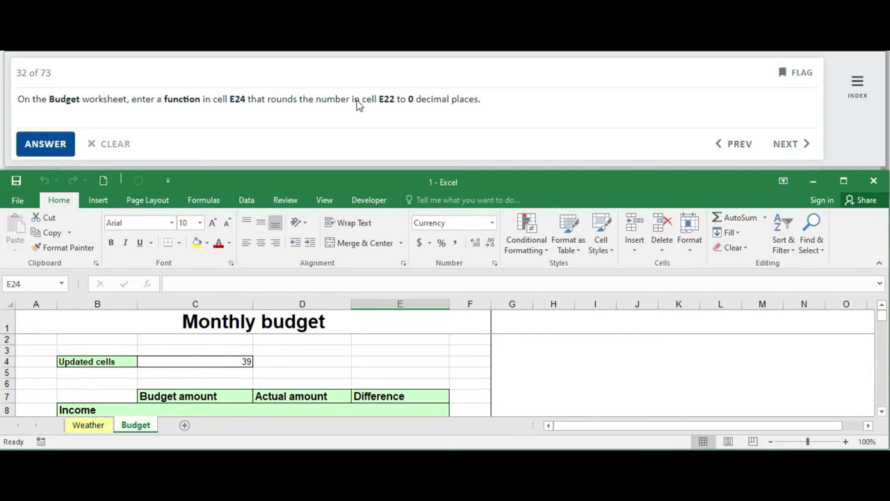
- Enter =ROUND(E22,0) in E24 so it shows £46.00, then submit the answer
left_click(882, 412)
left_click(882, 412)
left_click(882, 411)
left_click(881, 412)
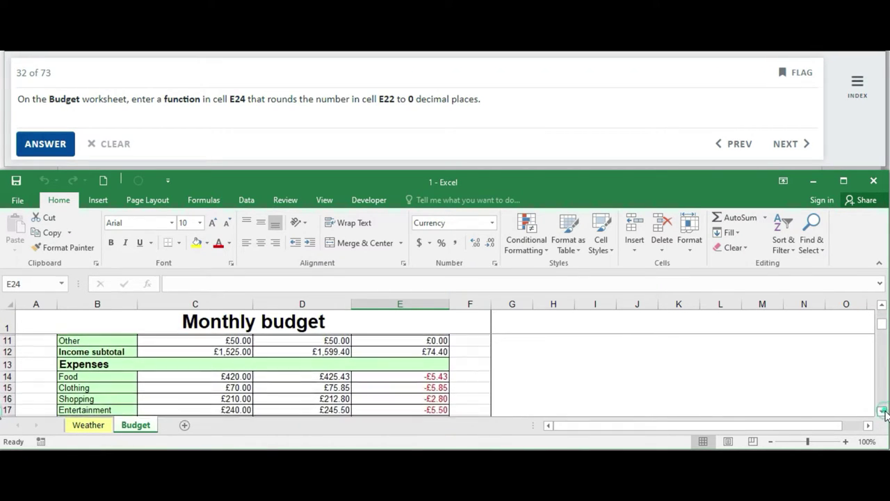
left_click(882, 412)
left_click(882, 411)
left_click(882, 412)
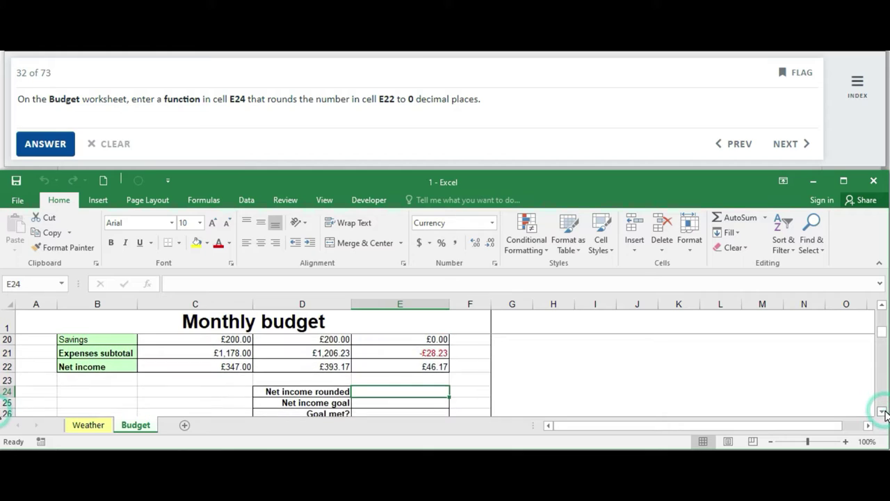
left_click(411, 393)
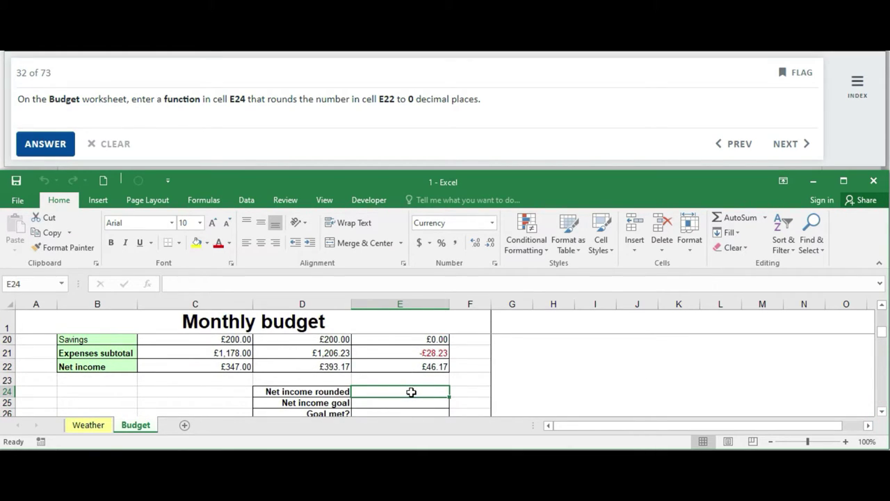
type("=ROU")
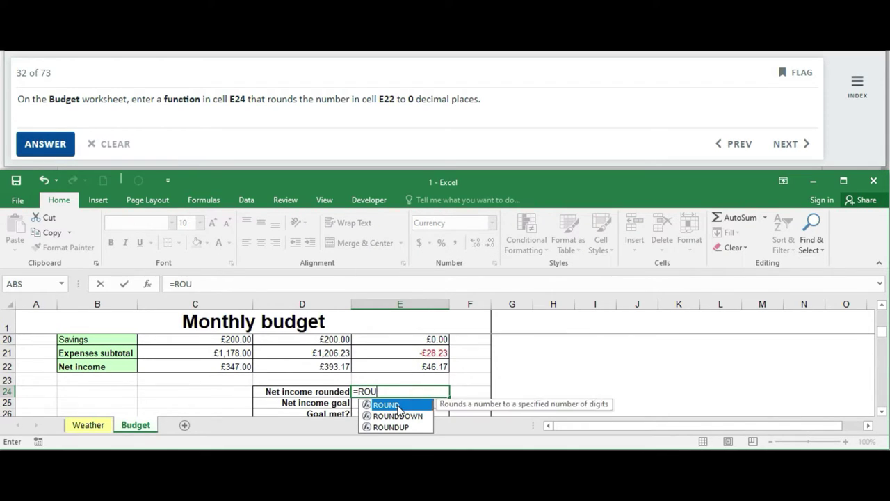
double_click(402, 406)
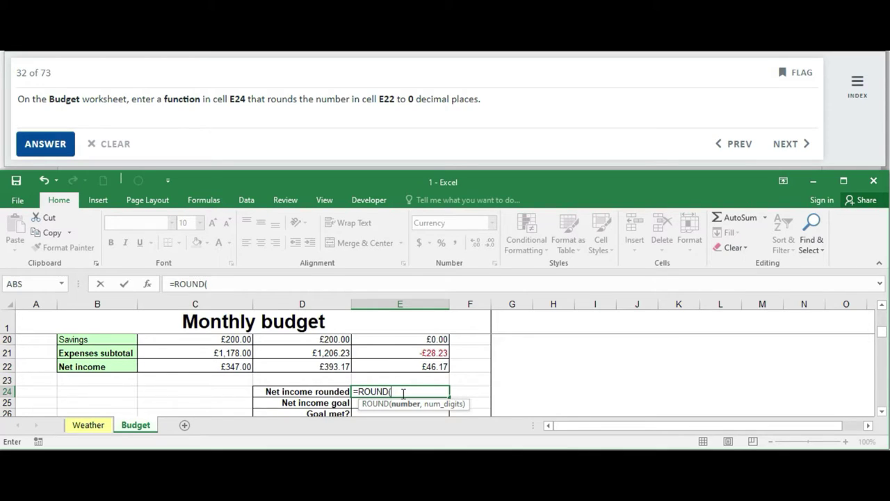
type("E")
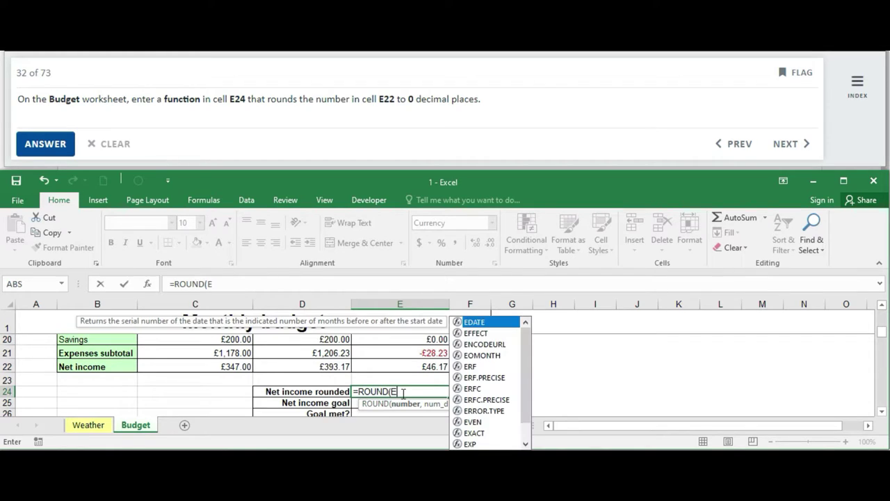
type("2")
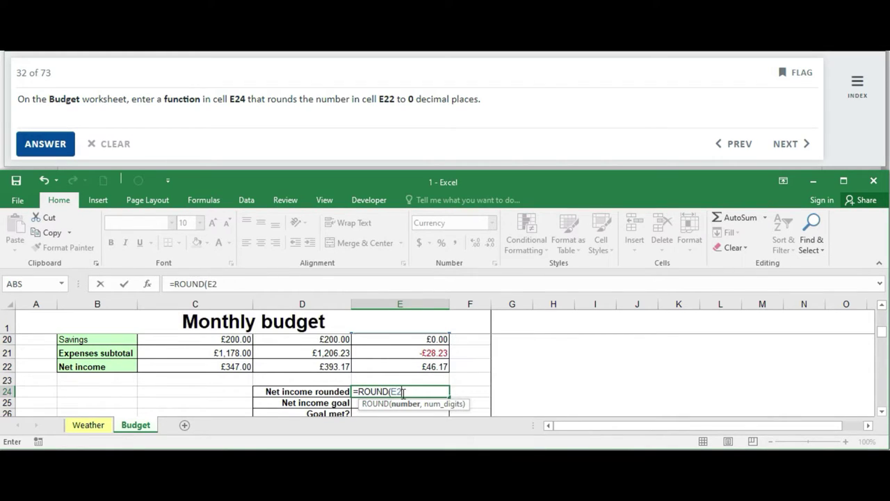
type("2")
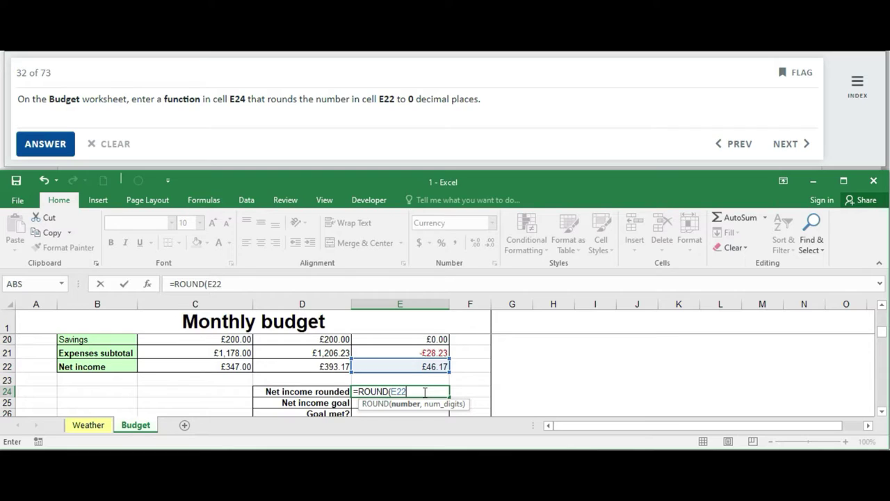
type(",")
type("0")
key("Return")
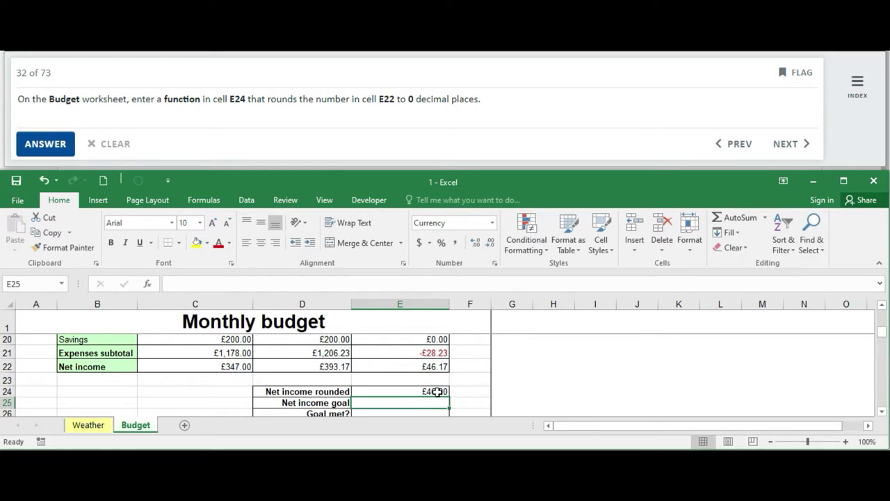
left_click(436, 392)
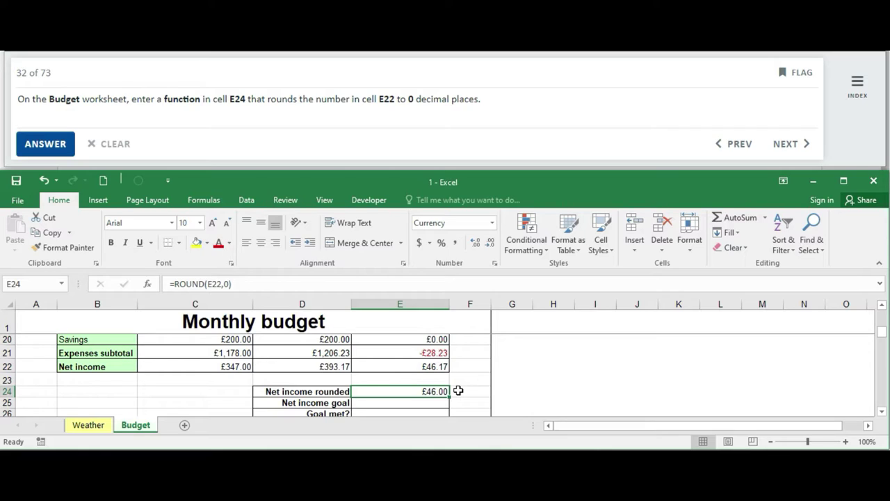
left_click(46, 144)
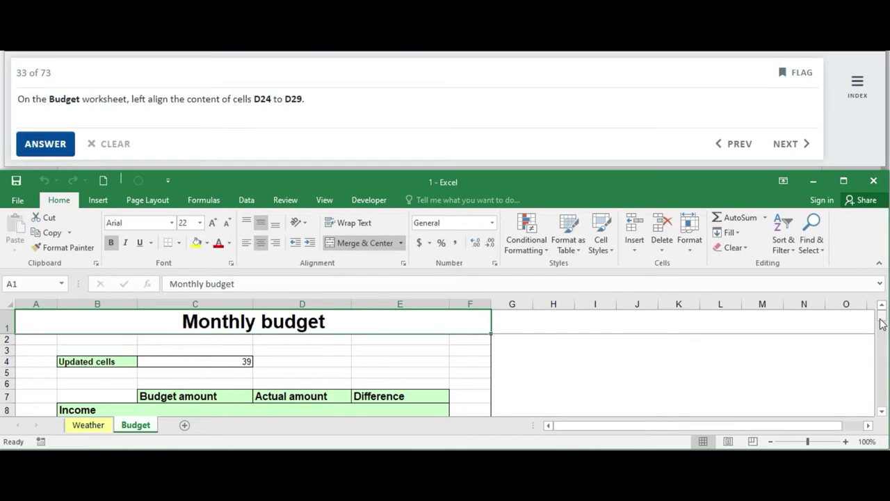
- Left-align the labels in D24:D29 on the Budget sheet and submit the answer
left_click_drag(884, 321, 886, 334)
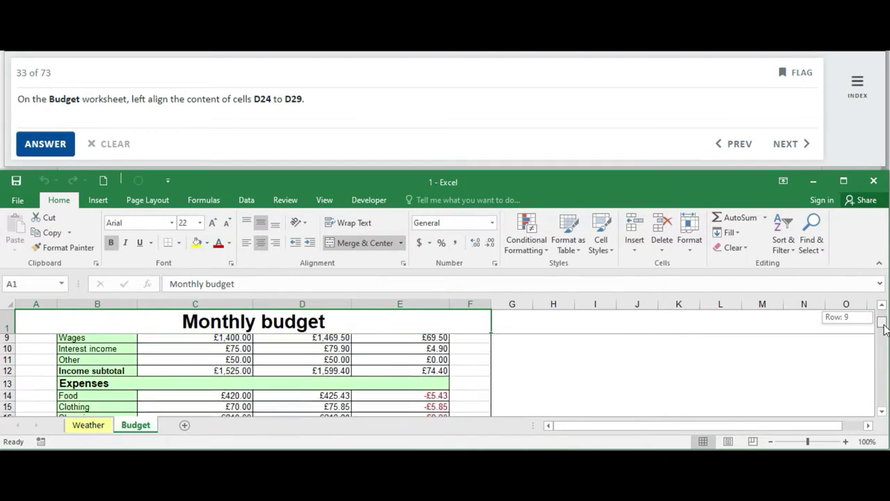
left_click_drag(886, 334, 887, 338)
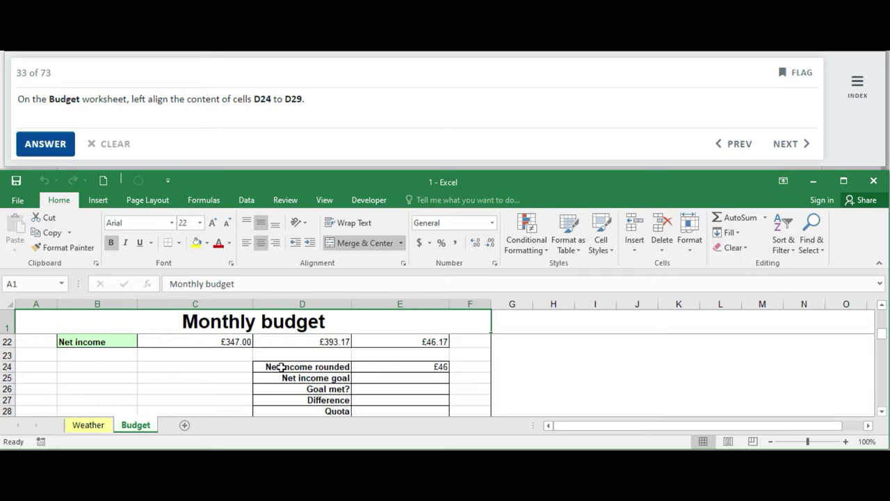
left_click_drag(280, 367, 297, 398)
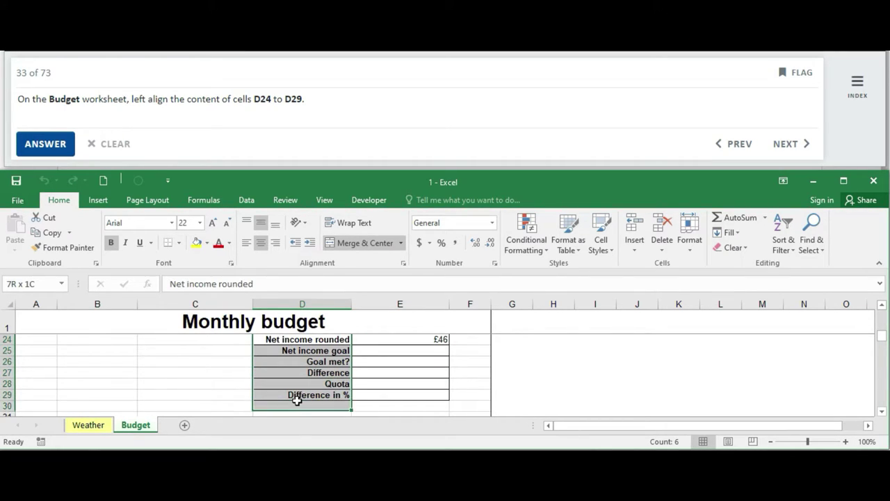
left_click_drag(297, 398, 297, 394)
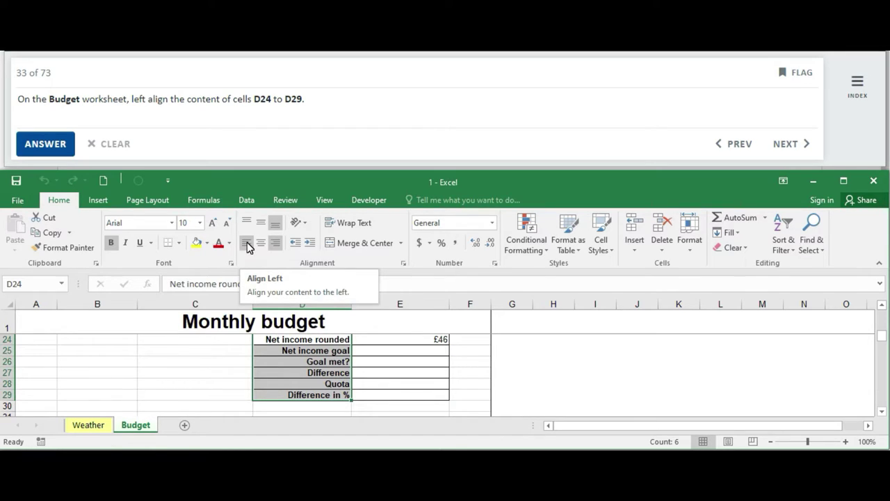
left_click(247, 242)
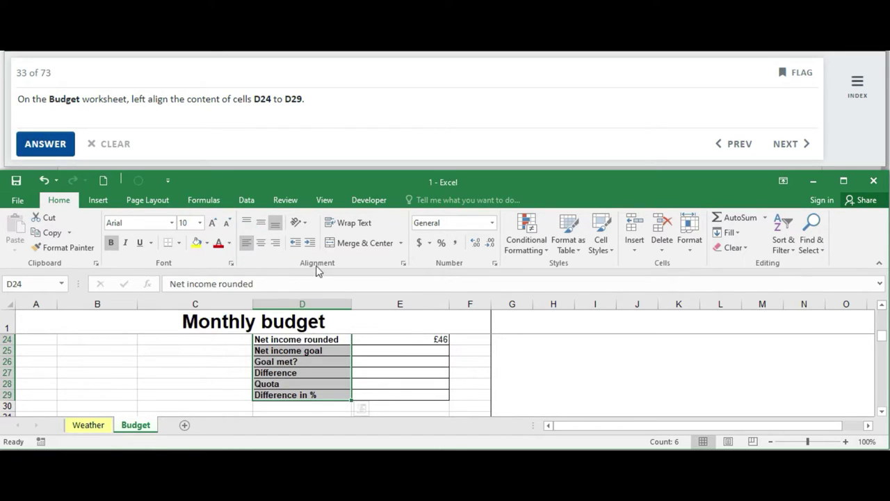
left_click(55, 147)
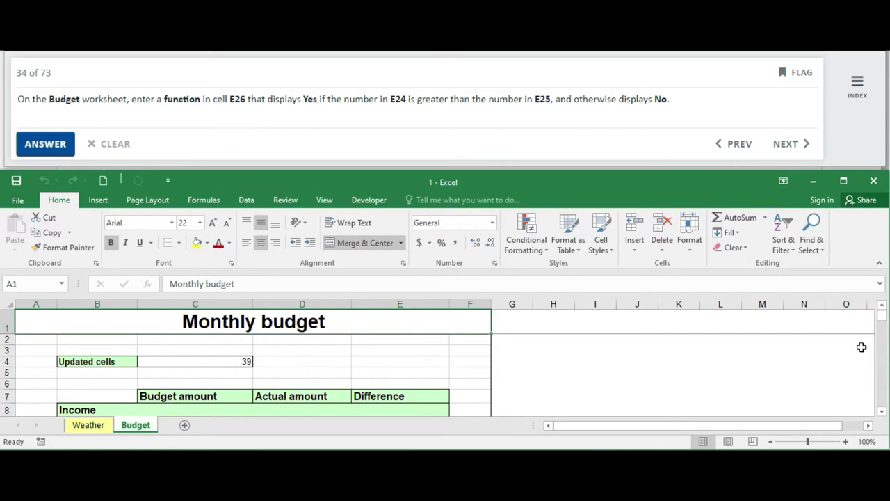
- Scroll down to rows 24–29 and select the empty Goal met? cell E26
left_click(882, 411)
left_click(882, 412)
left_click(882, 411)
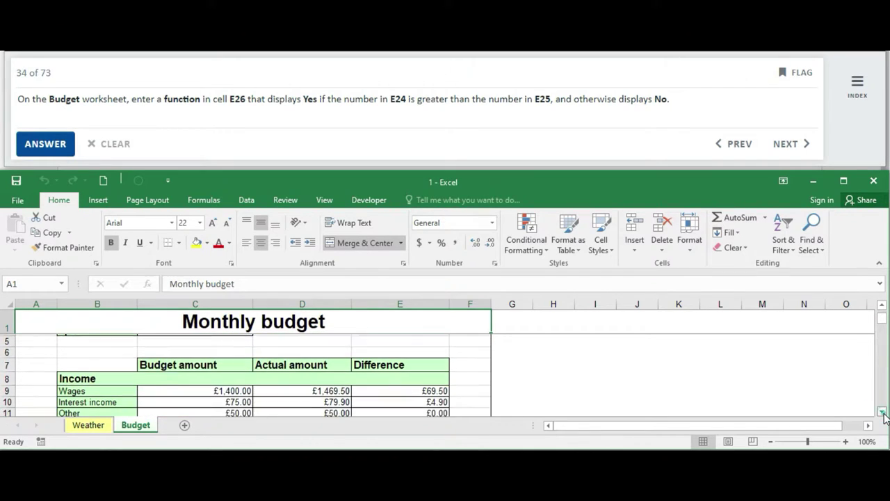
left_click(882, 412)
left_click(882, 411)
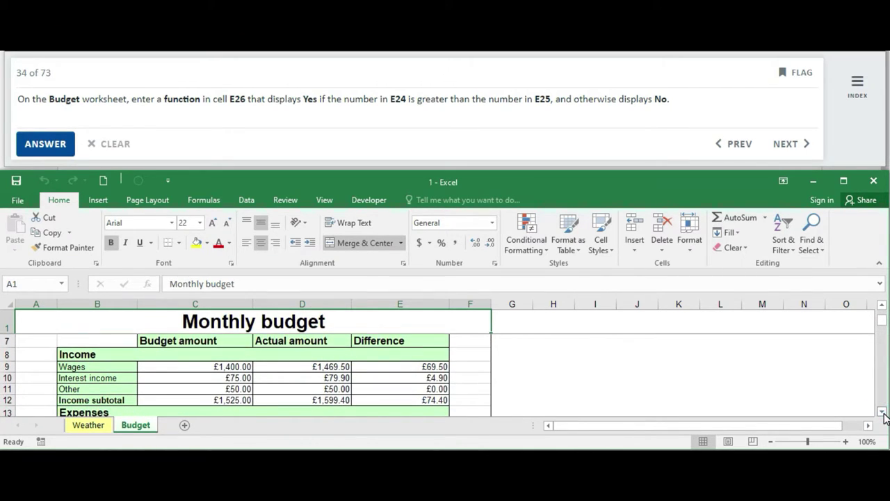
left_click(882, 412)
left_click(882, 411)
left_click(882, 411)
left_click(882, 412)
left_click(882, 411)
left_click(882, 412)
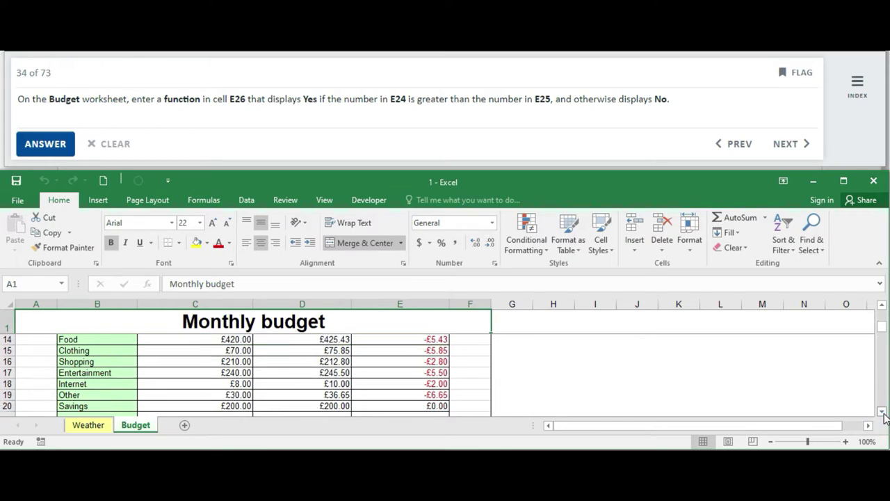
left_click(881, 412)
left_click(882, 411)
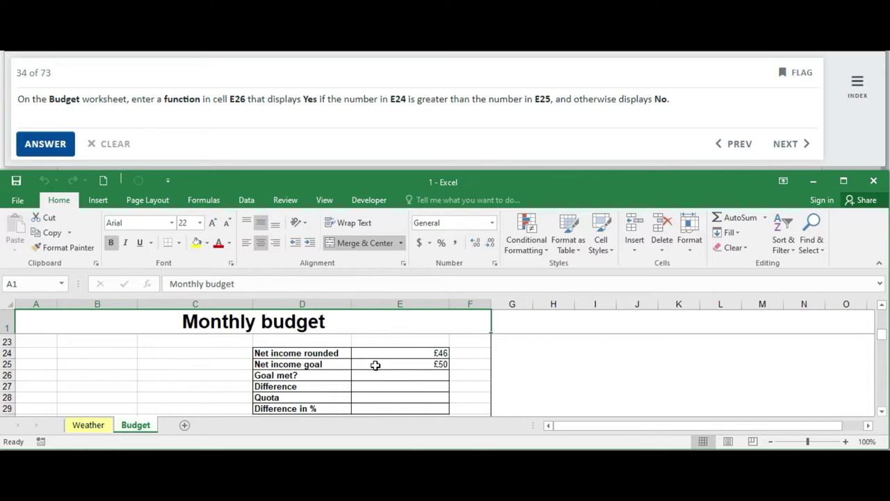
left_click(397, 375)
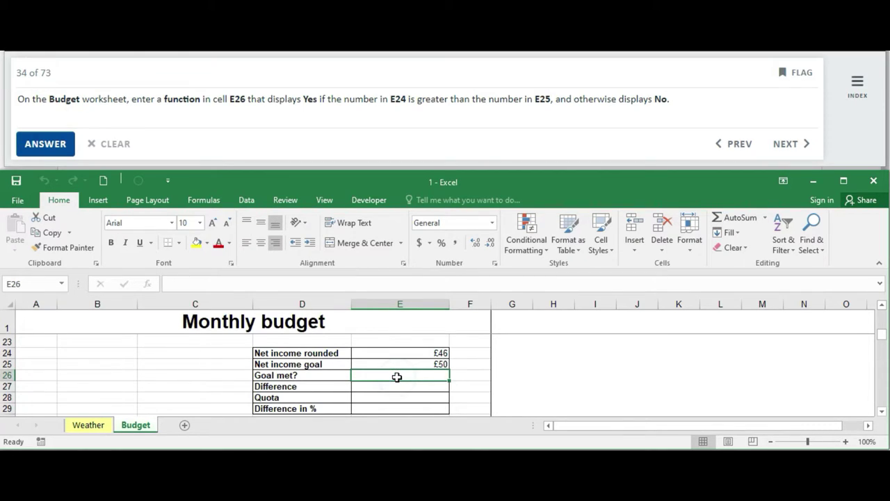
- Insert =IF(E24>E25,"Yes","No") in E26 using the IF function's arguments
left_click(148, 283)
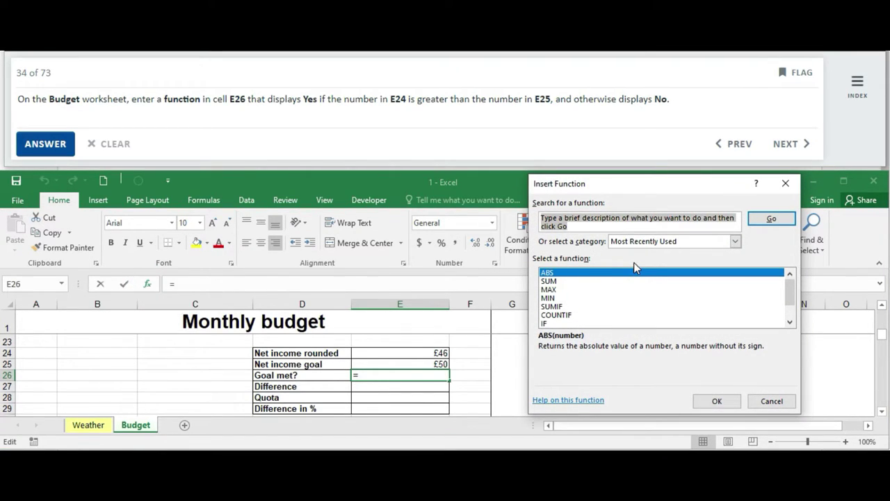
left_click(556, 324)
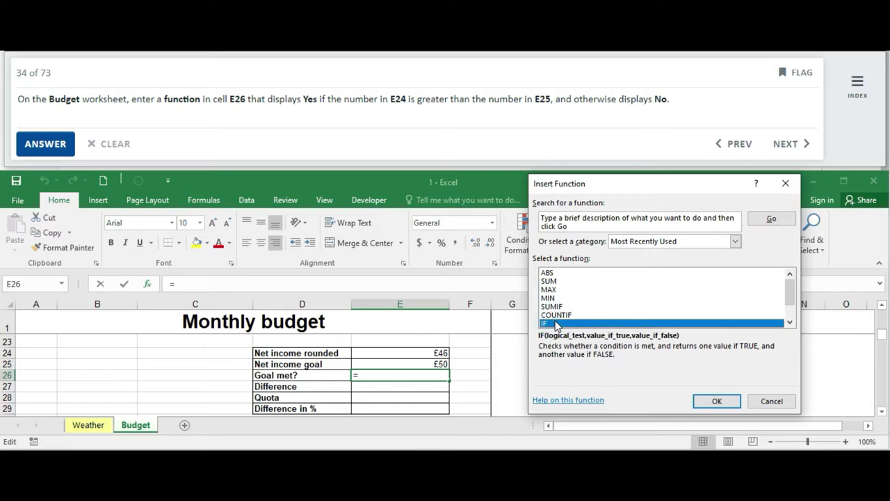
left_click(716, 401)
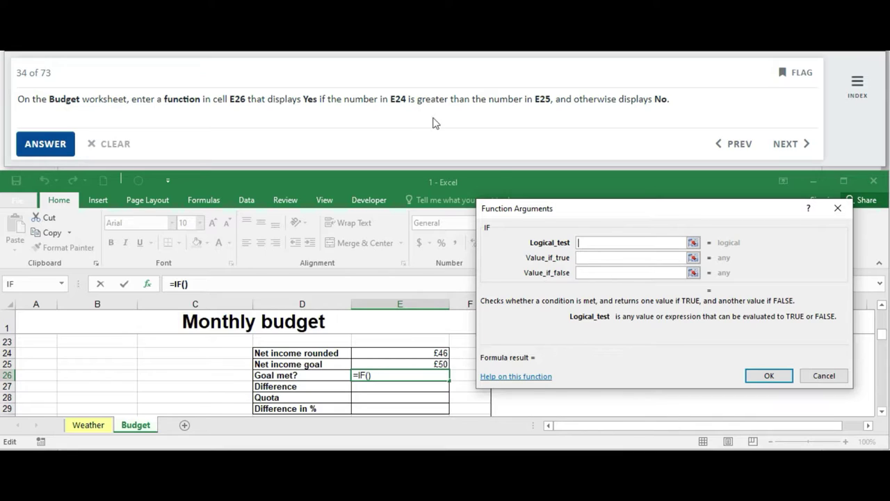
left_click(589, 242)
type("E")
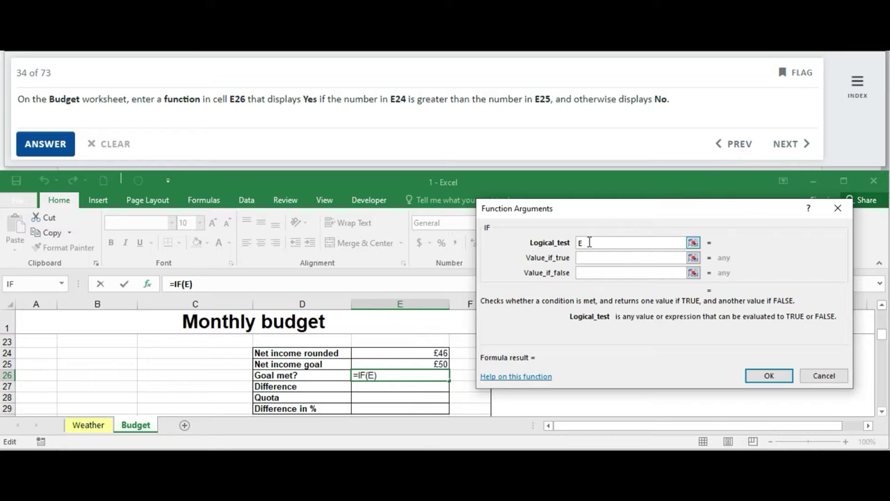
type("24")
type(">")
type("E")
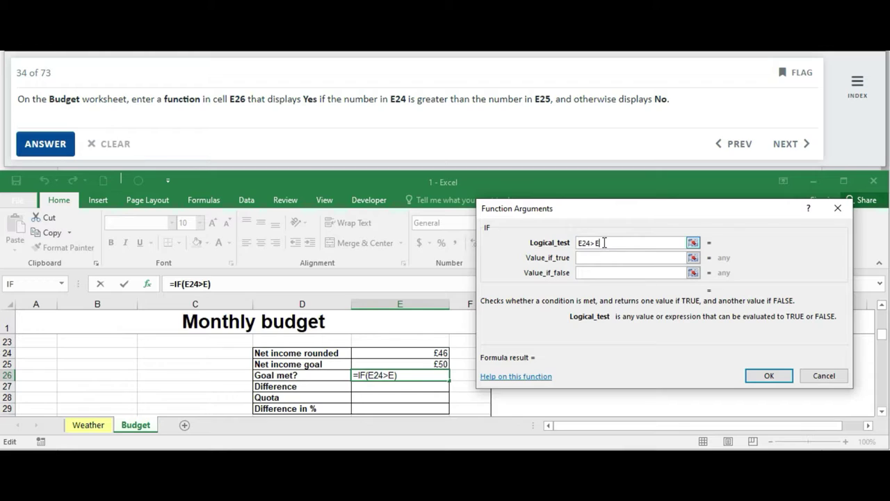
type("25")
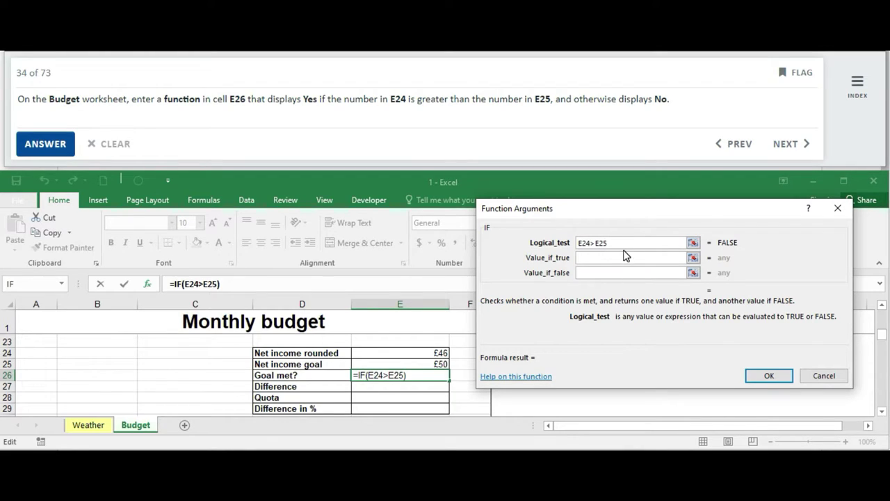
left_click(626, 257)
left_click(596, 256)
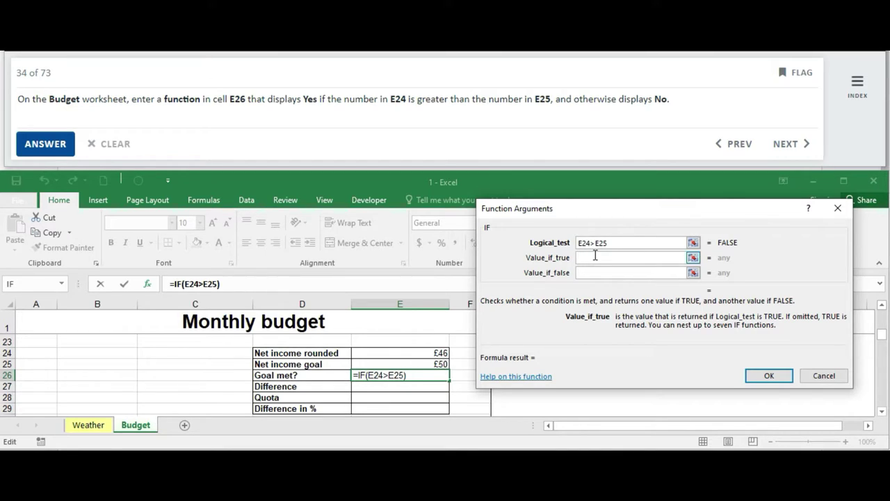
type("Yes")
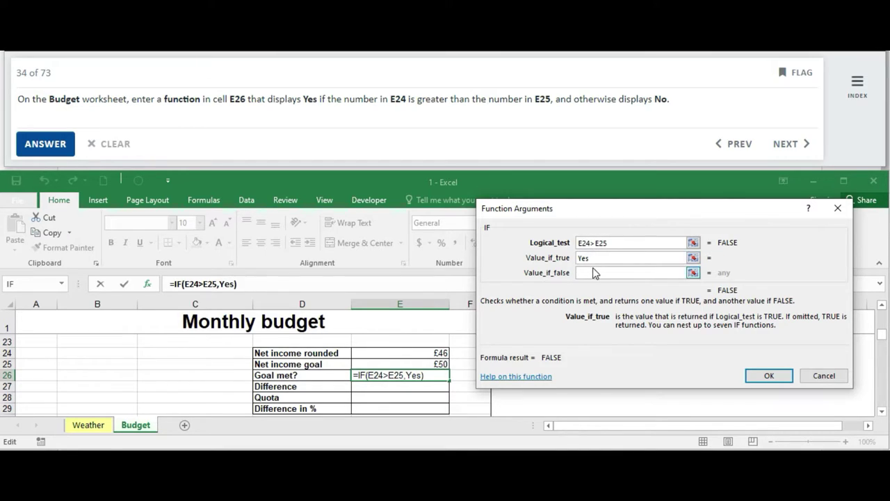
left_click(592, 271)
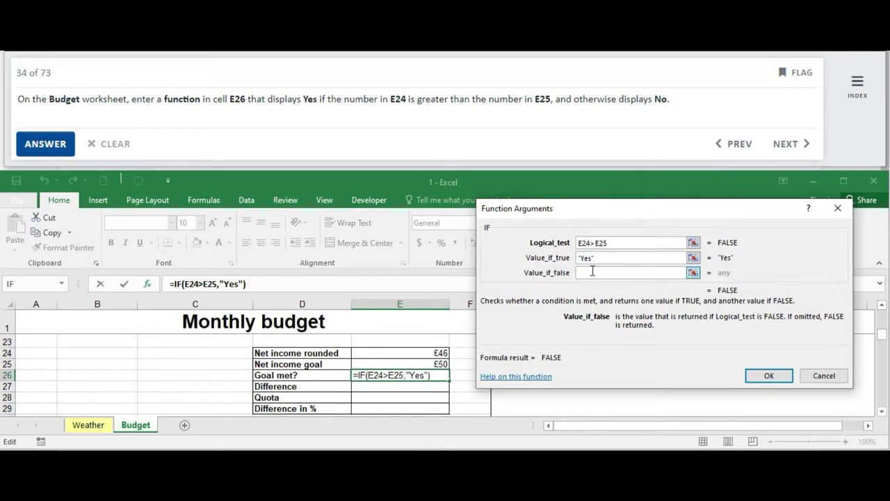
type("No")
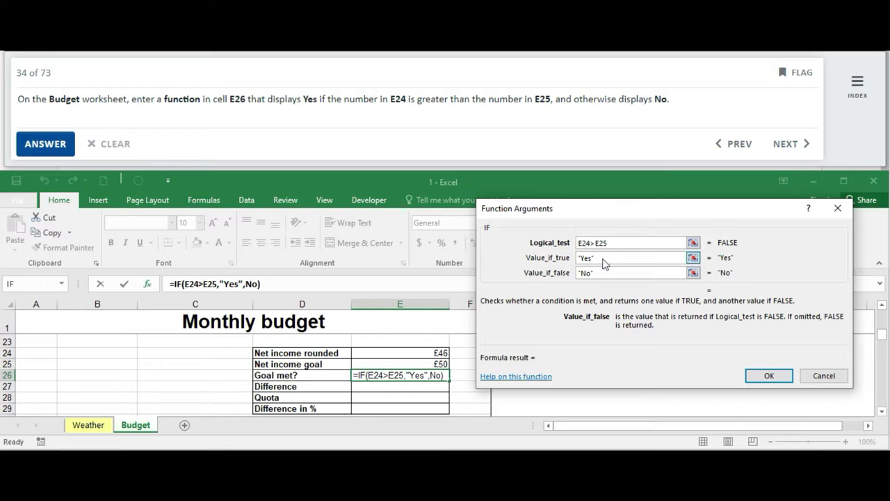
left_click(603, 259)
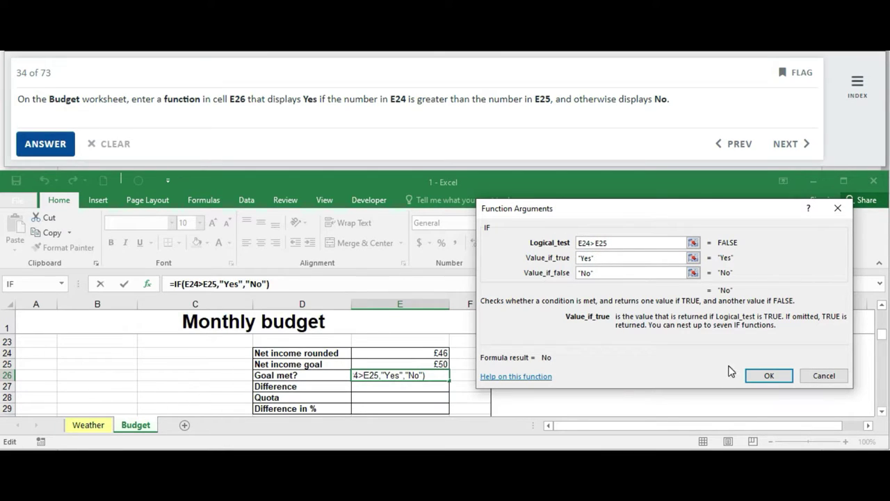
left_click(758, 380)
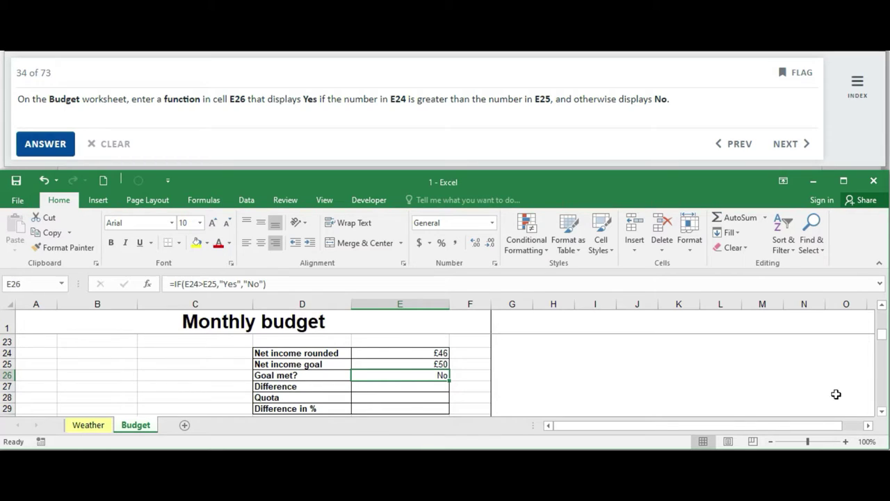
- Review the E24 and E25 values, then submit the IF formula answer
left_click_drag(885, 338, 885, 336)
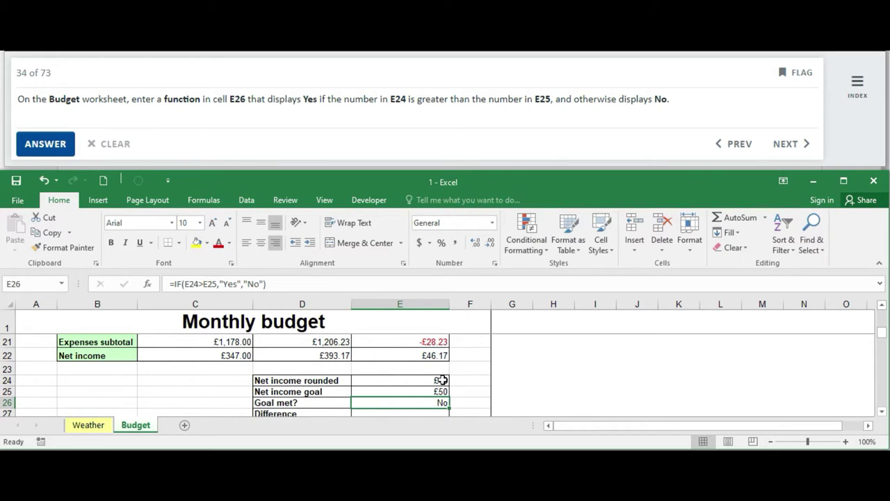
left_click(442, 380)
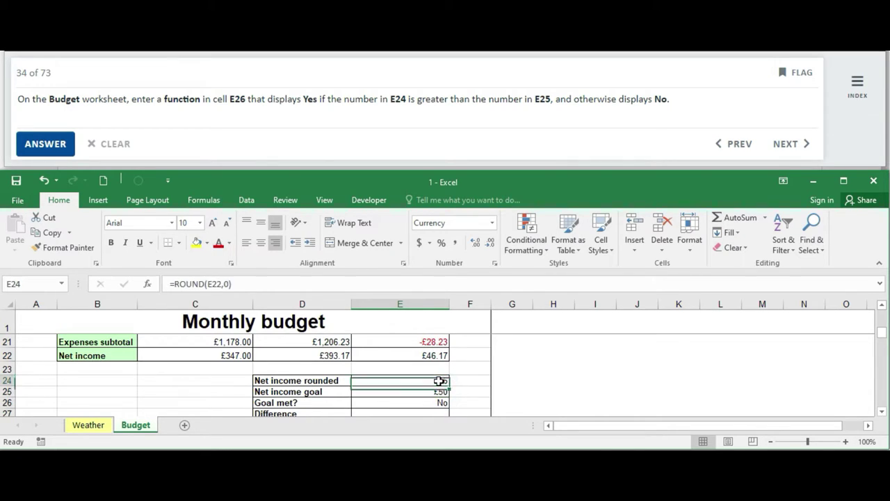
left_click_drag(441, 380, 441, 392)
left_click(467, 380)
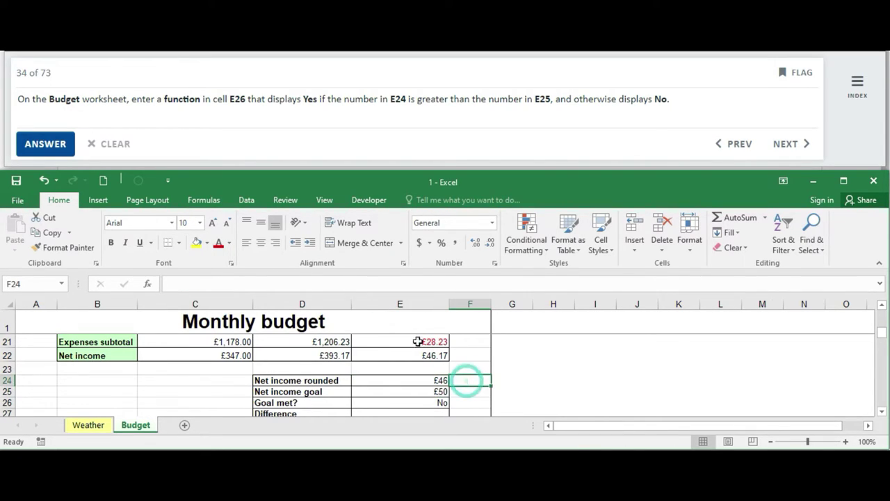
left_click(57, 143)
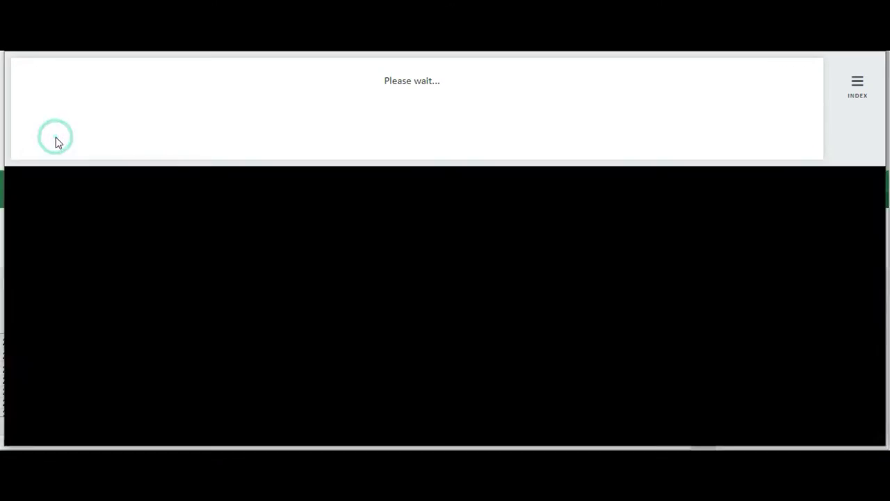
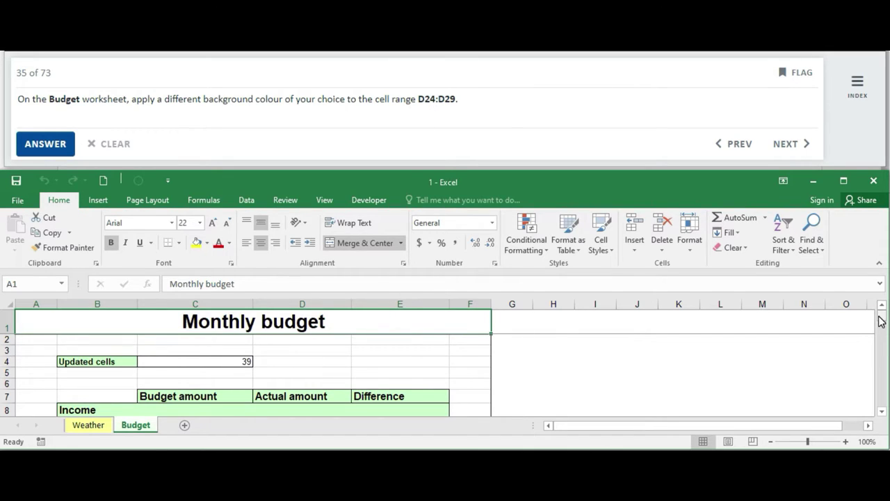
- Fill the label cells D24:D29 with a light blue swatch and submit the answer
left_click_drag(881, 317, 881, 330)
left_click_drag(881, 333, 881, 338)
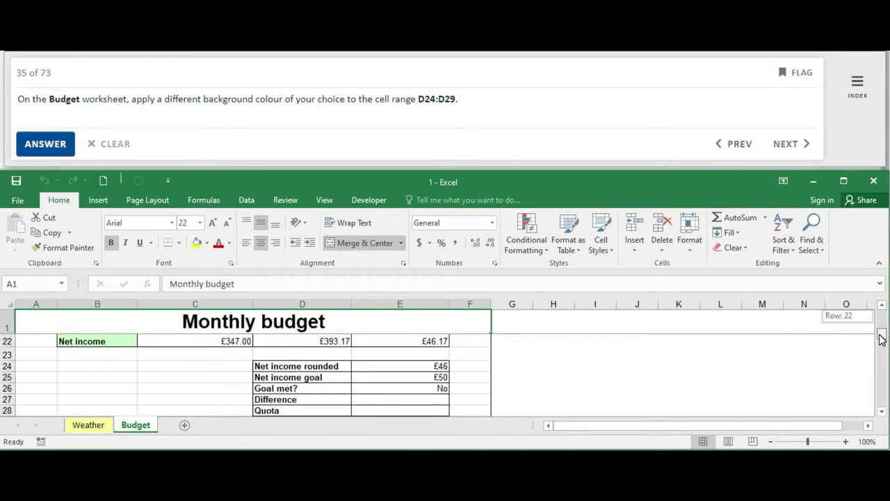
left_click_drag(882, 339, 882, 339)
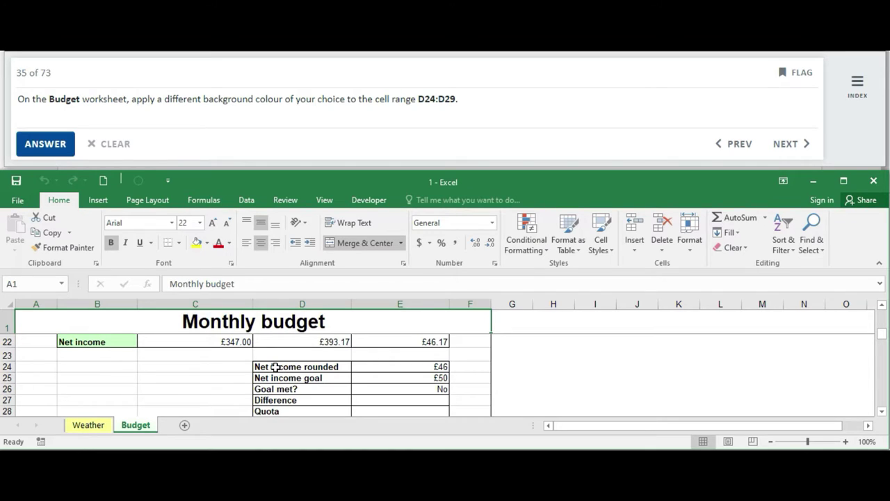
left_click_drag(276, 367, 275, 413)
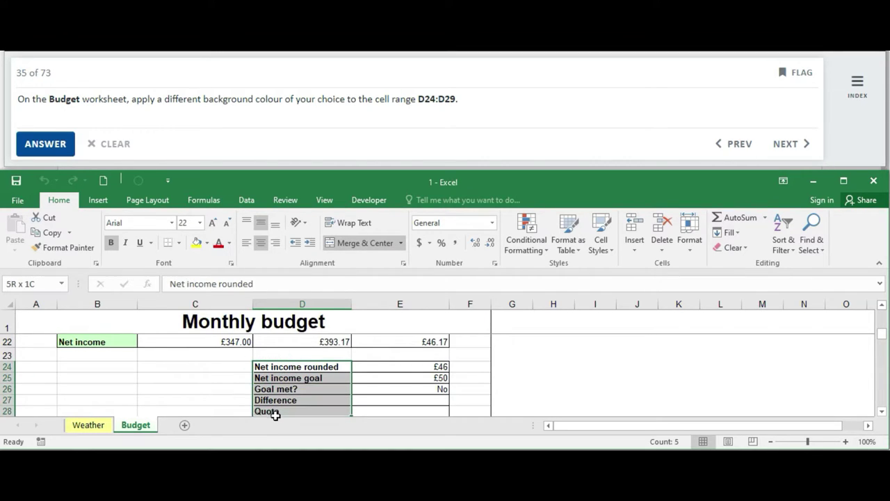
left_click_drag(275, 413, 278, 392)
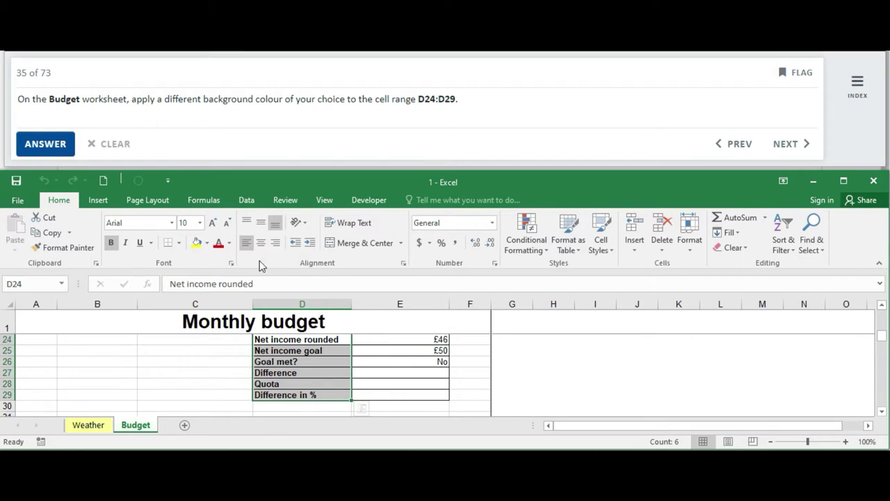
left_click(206, 244)
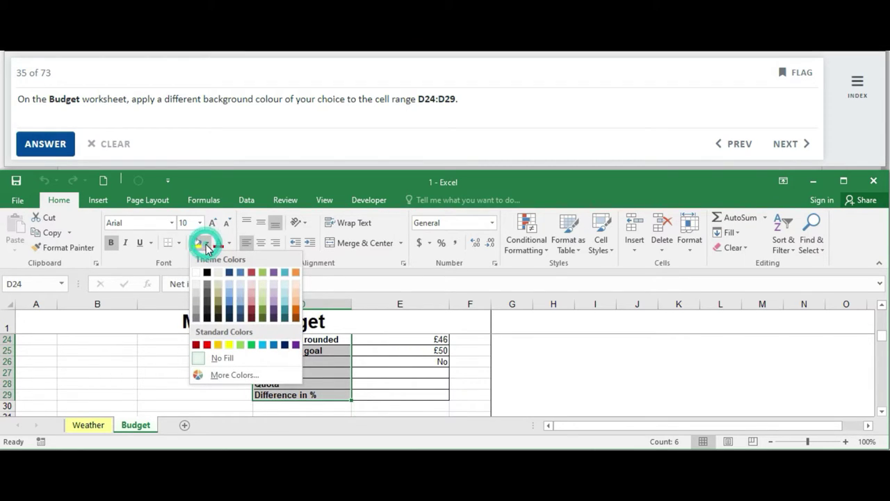
left_click(239, 283)
left_click(389, 374)
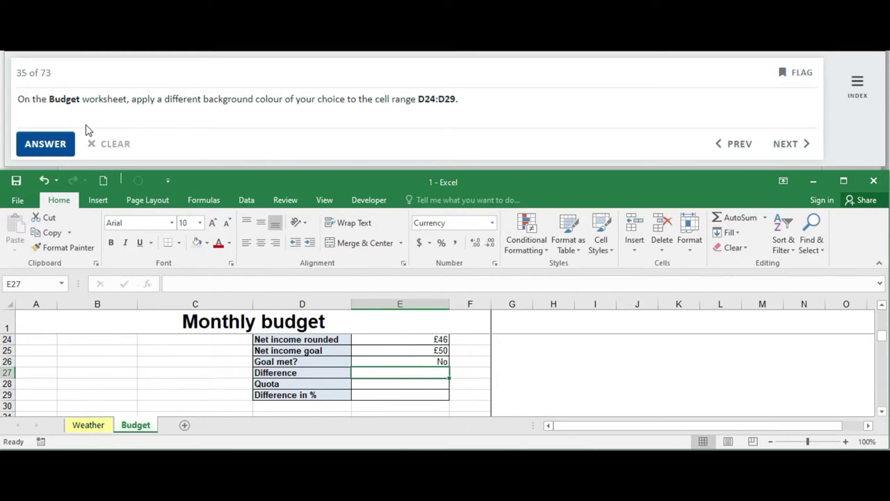
left_click(54, 146)
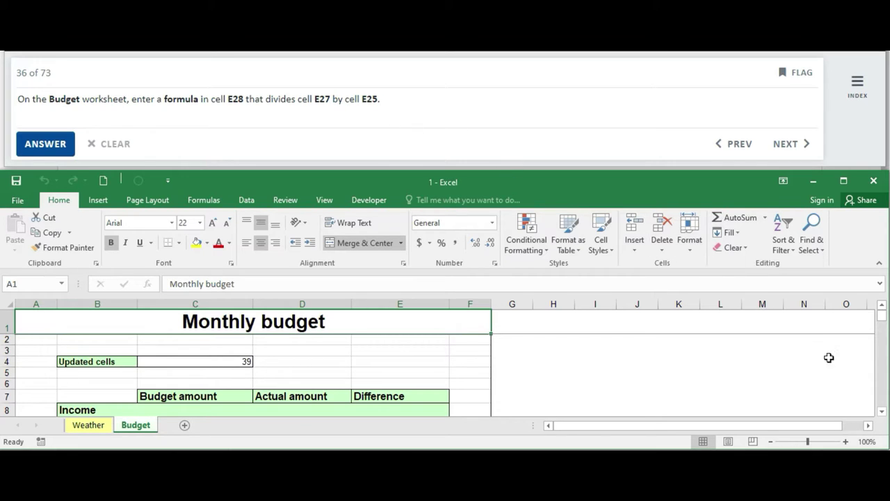
- Scroll down to the Net income rounded summary rows and select cell E28
left_click(882, 413)
left_click(882, 413)
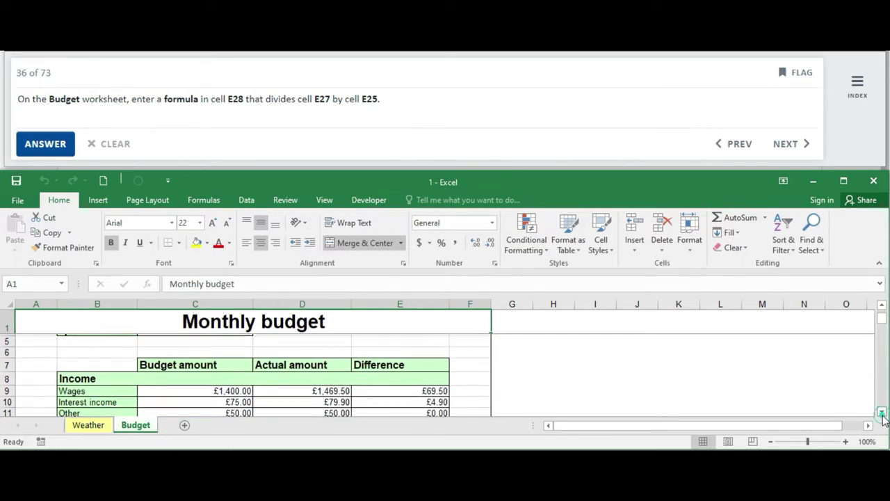
left_click(882, 413)
left_click(882, 414)
left_click(882, 413)
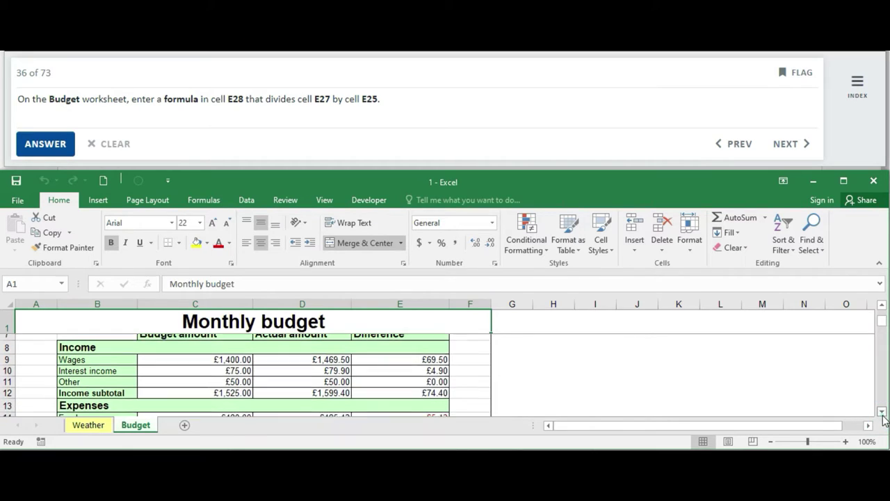
left_click(882, 414)
left_click(882, 413)
left_click(882, 413)
left_click(882, 413)
left_click(882, 413)
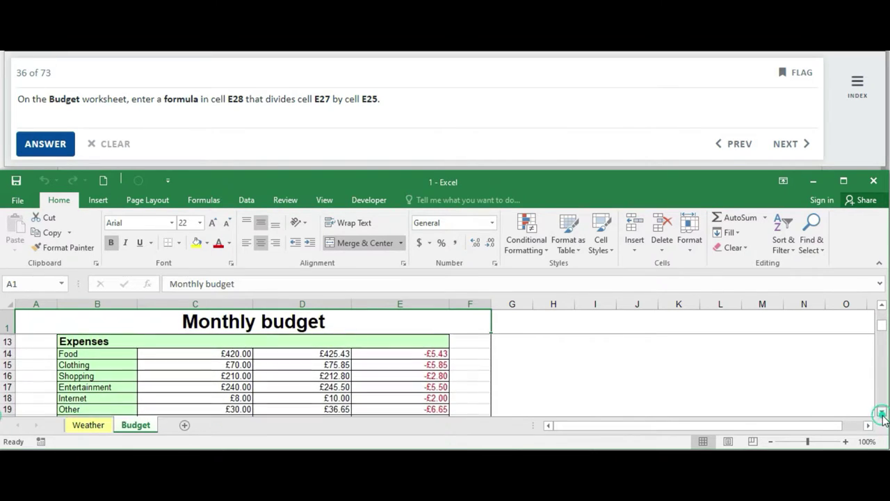
left_click(882, 413)
left_click(882, 413)
left_click(882, 413)
left_click(881, 413)
left_click(882, 413)
left_click(882, 413)
left_click(882, 413)
left_click(882, 413)
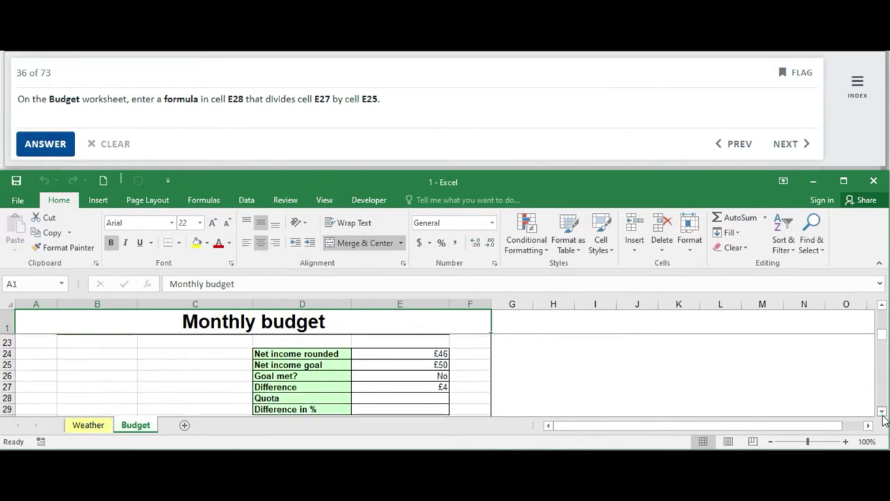
left_click(882, 413)
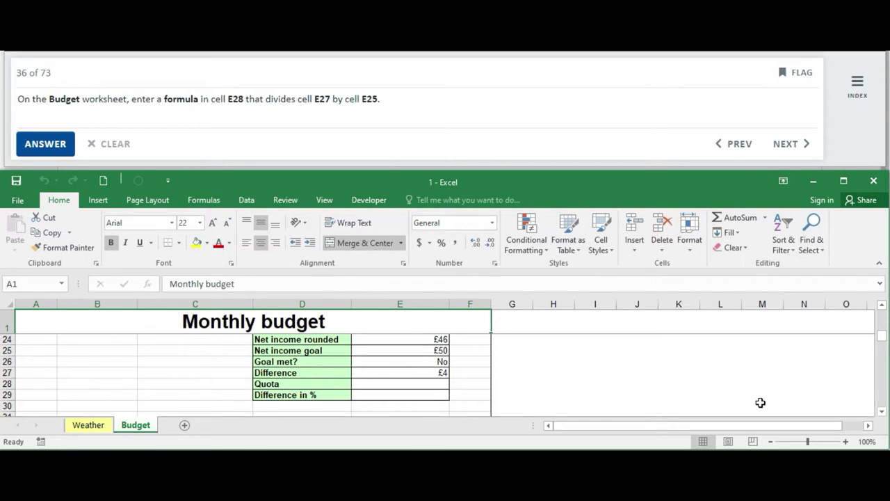
left_click(424, 386)
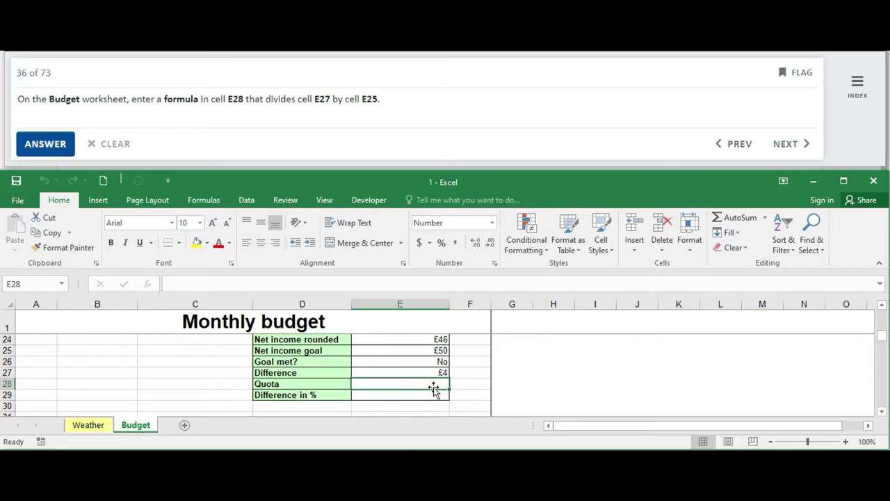
- Enter =E27/E25 in E28 so it shows 0.08, then submit the answer
type("=")
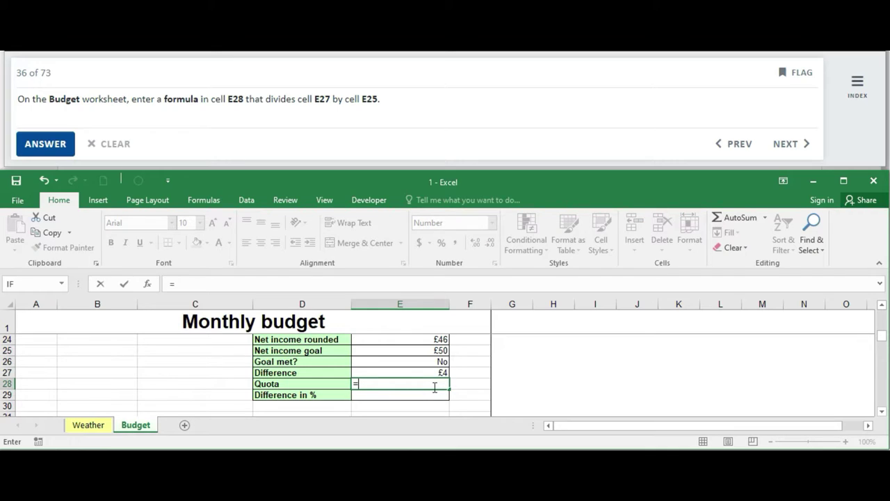
type("E")
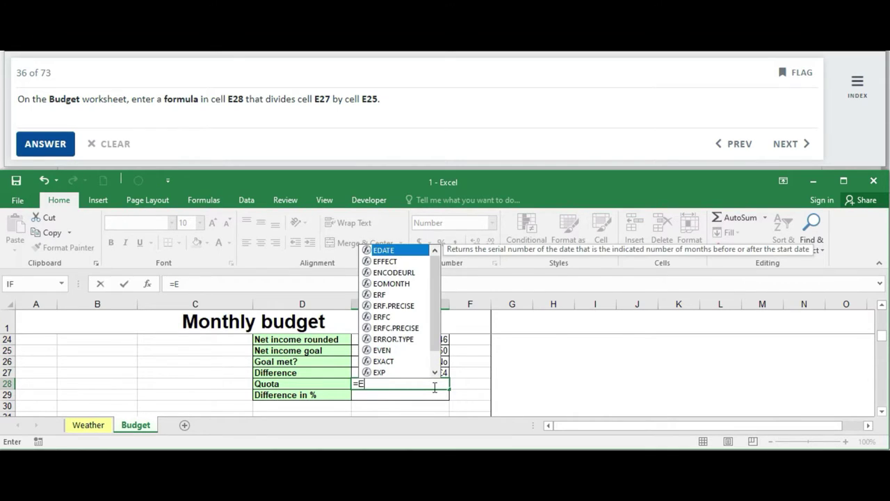
type("27/")
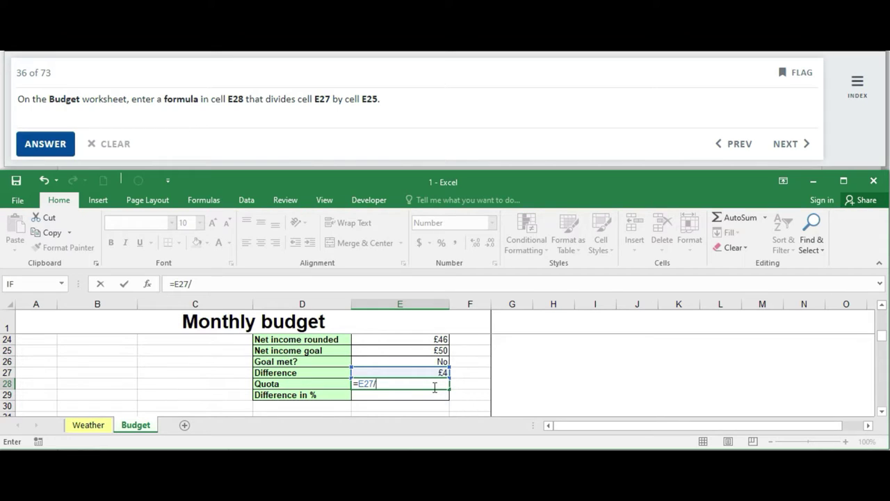
type("E25")
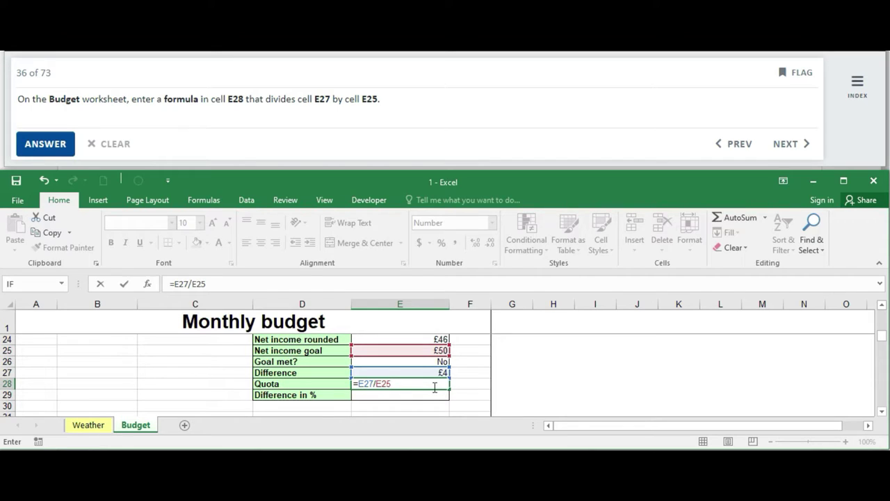
key("Return")
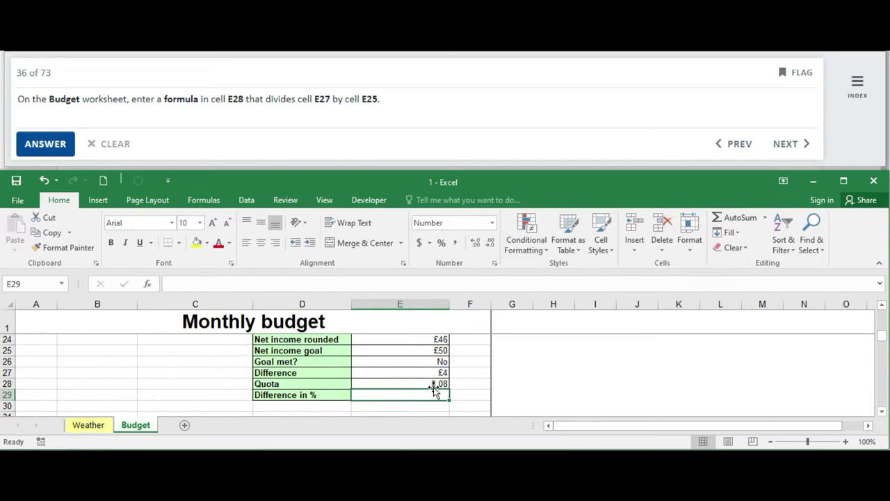
left_click(445, 385)
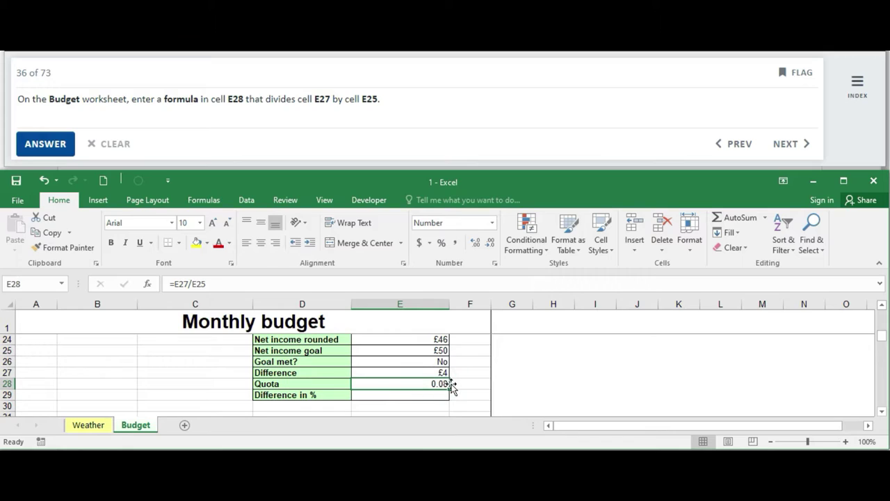
left_click(39, 142)
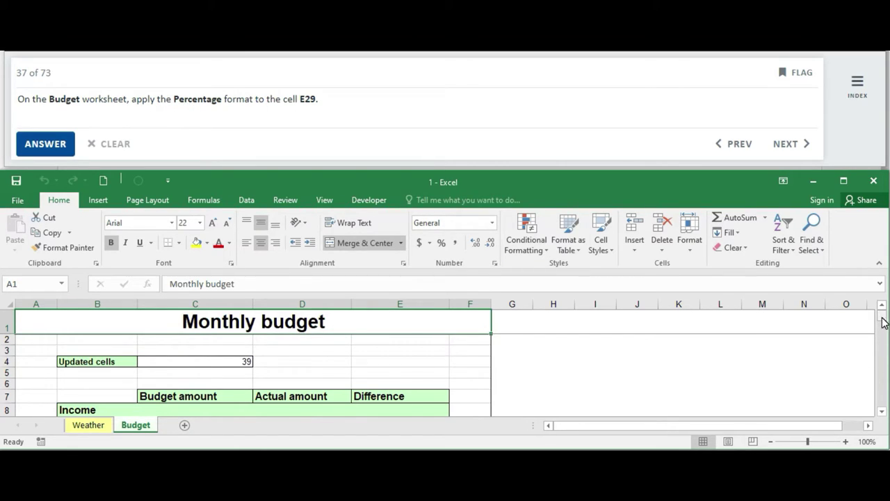
- Apply Percent Style to E29 so it reads 8%, then submit the answer
left_click_drag(882, 317, 882, 341)
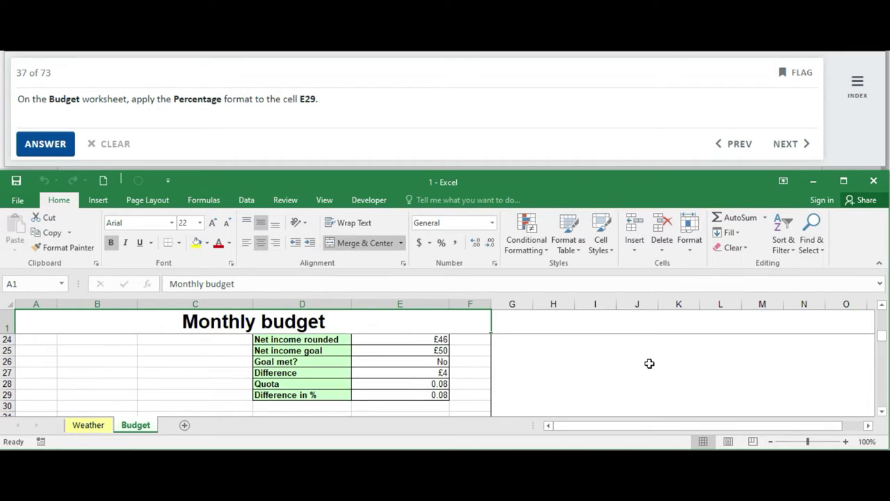
left_click(437, 395)
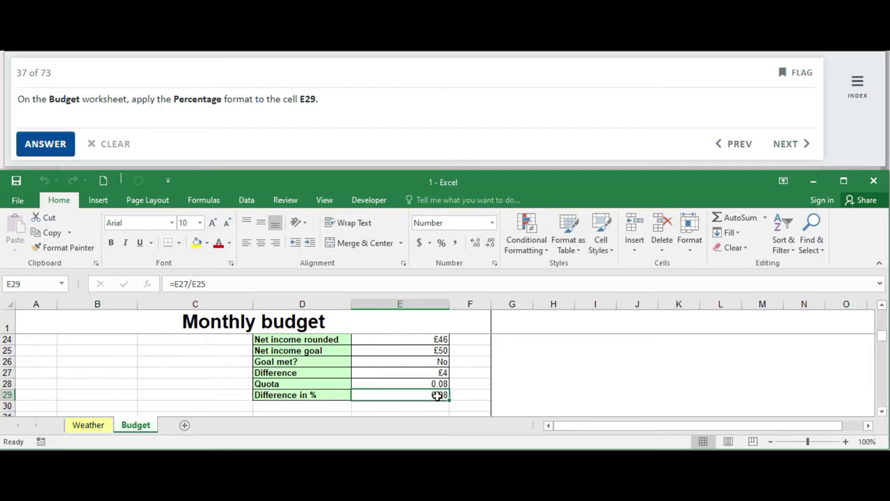
left_click(442, 244)
left_click(54, 143)
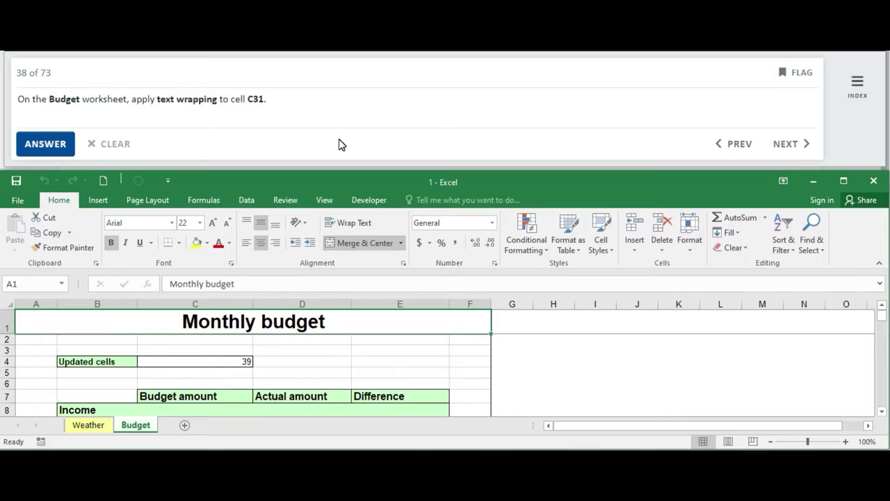
- Turn on Wrap Text for the expense reduction heading in C31, then submit
left_click(220, 300)
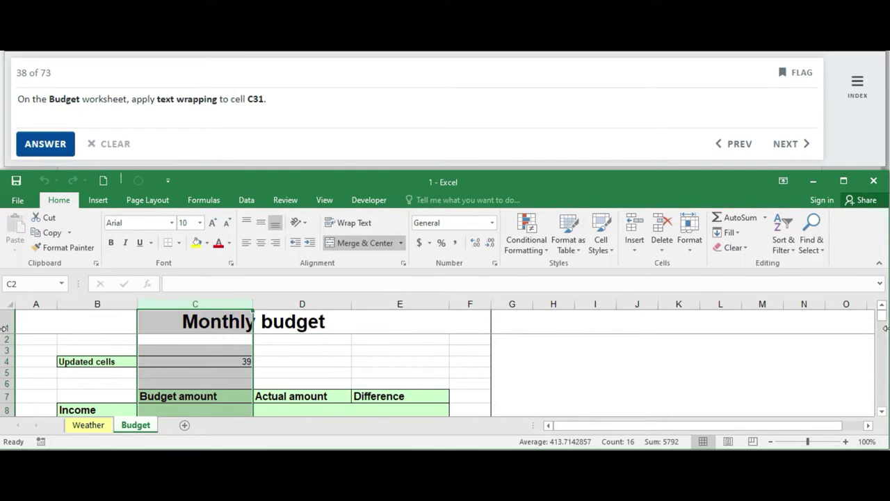
left_click_drag(882, 324, 883, 337)
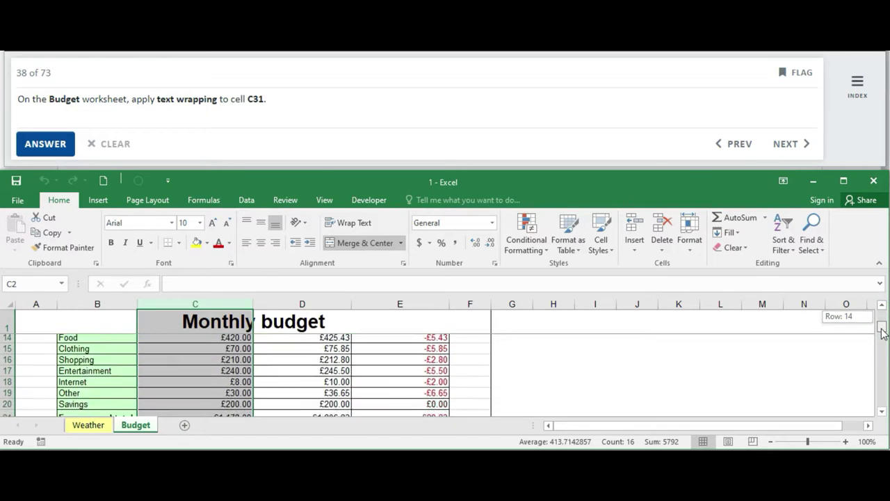
left_click_drag(883, 337, 885, 346)
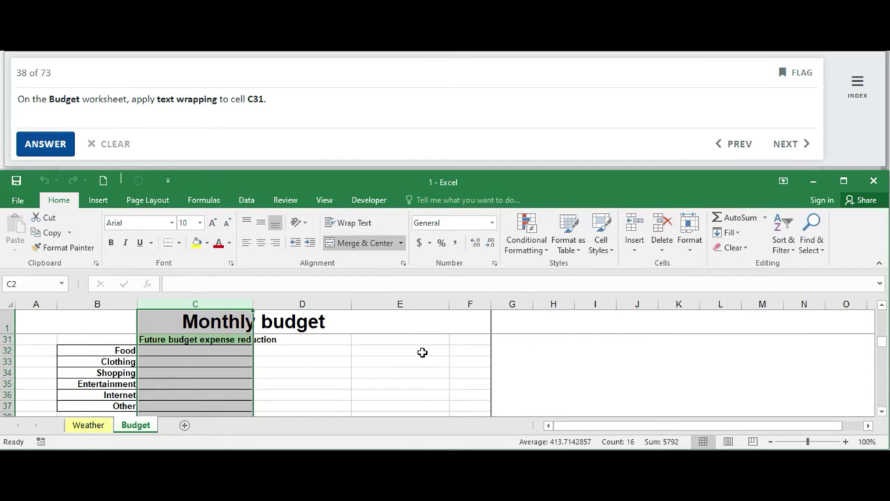
left_click(199, 339)
left_click(198, 340)
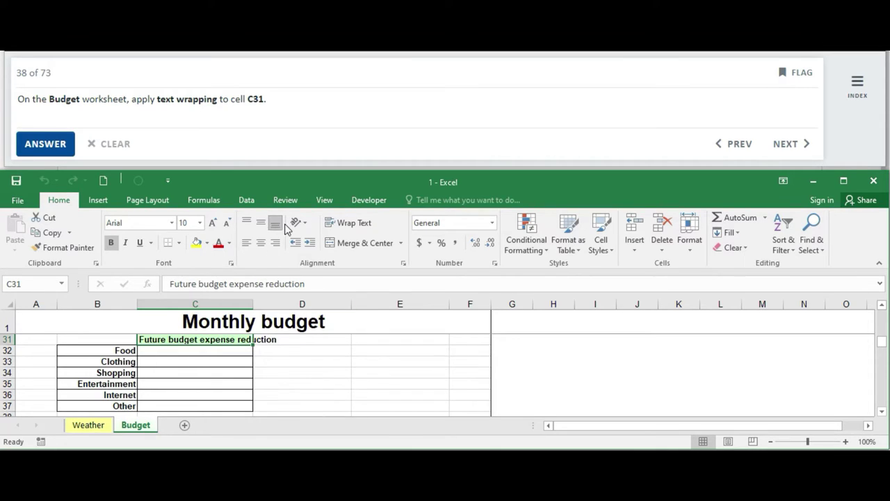
left_click(351, 227)
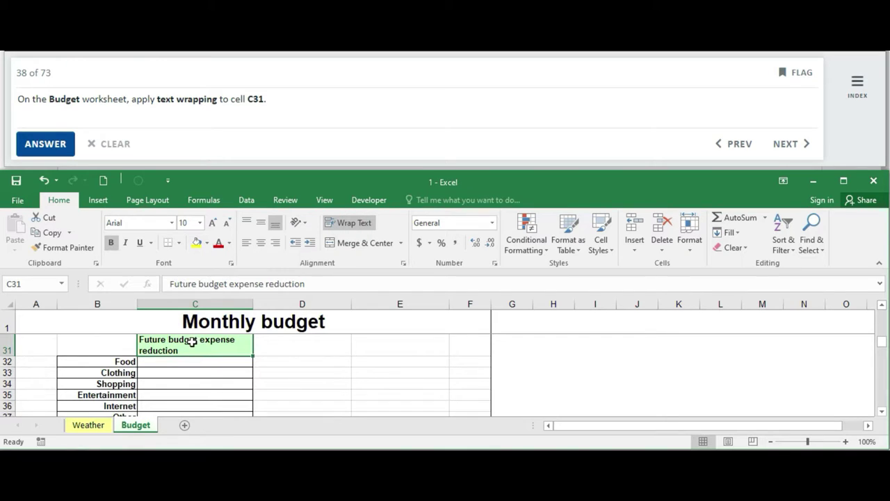
left_click(57, 142)
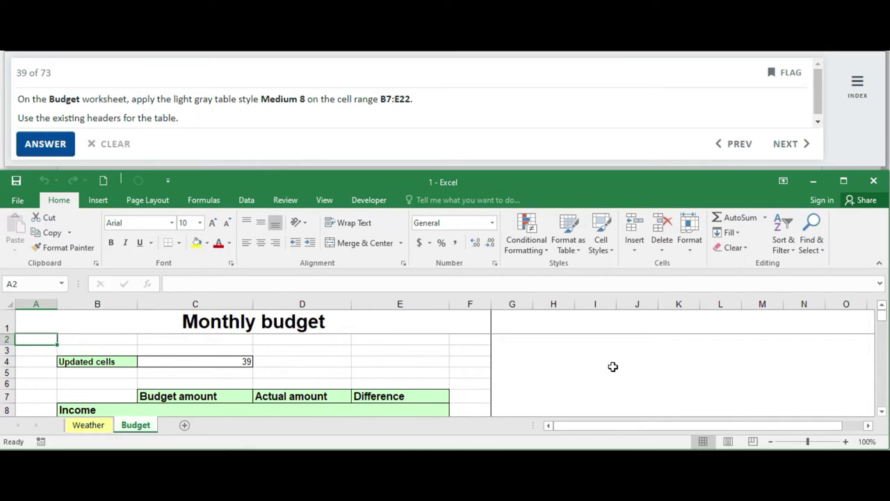
- Format B7:E22 as a Medium 8 table using its existing headers, then submit
mouse_move(98, 374)
left_mouse_down()
mouse_move(391, 422)
mouse_move(420, 418)
left_mouse_up()
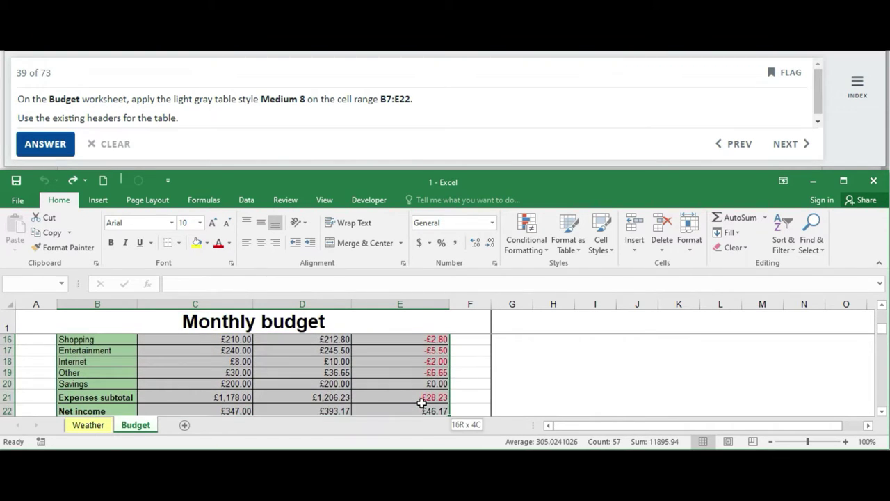
left_click_drag(420, 418, 423, 366)
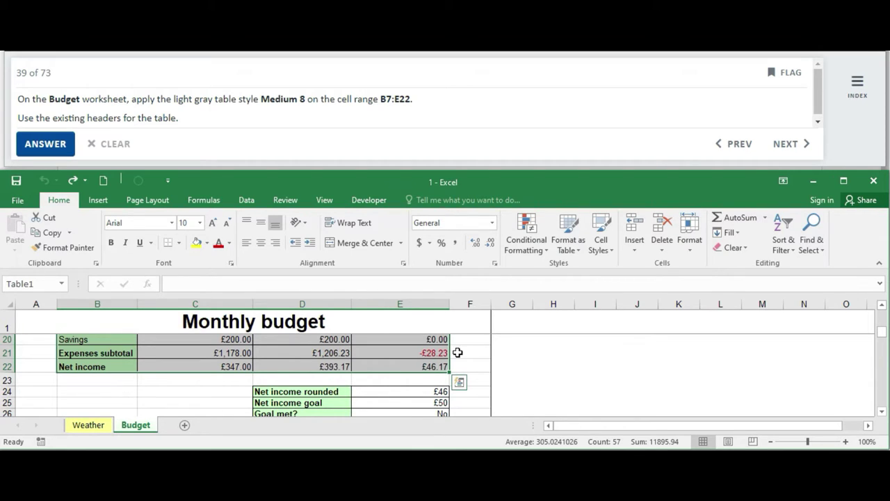
left_click(581, 252)
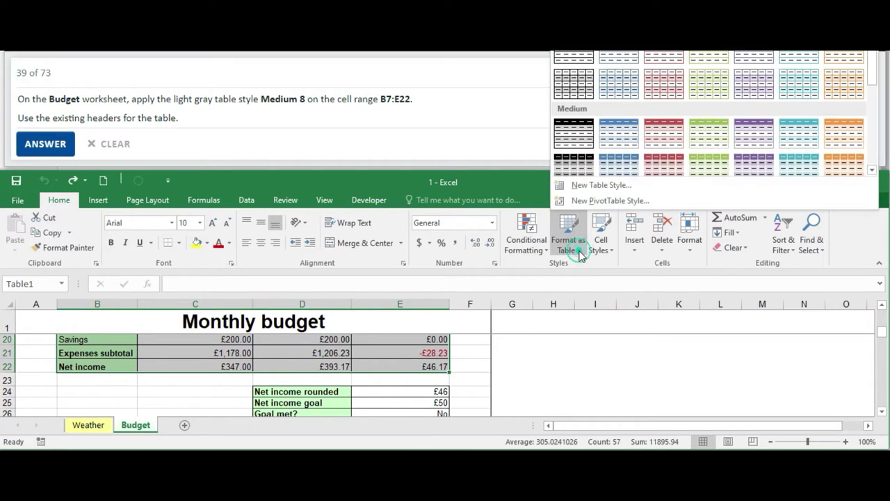
left_click(572, 161)
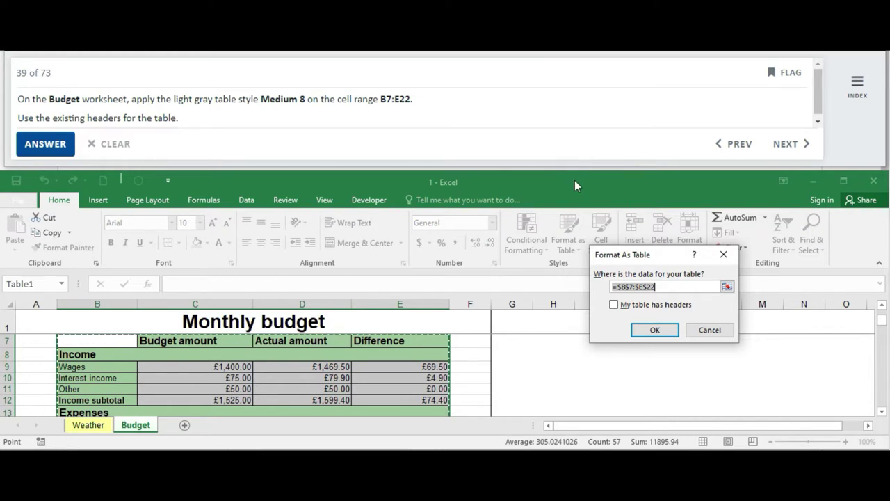
left_click(614, 306)
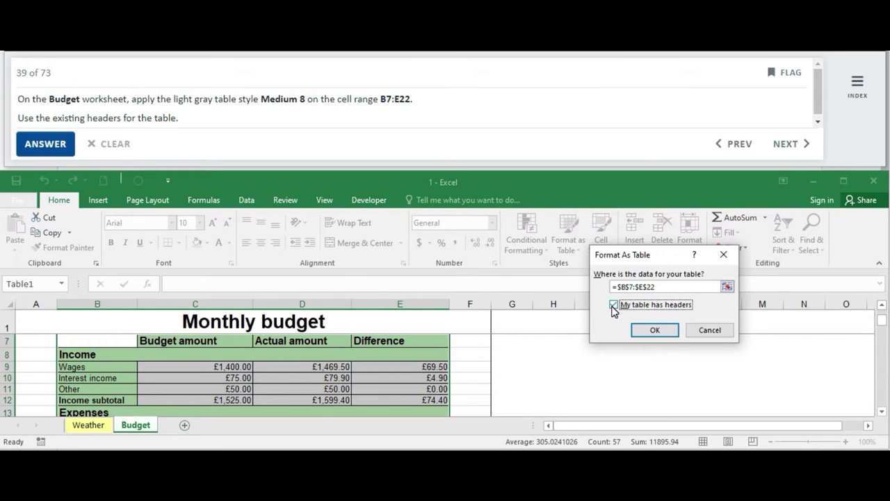
left_click(652, 330)
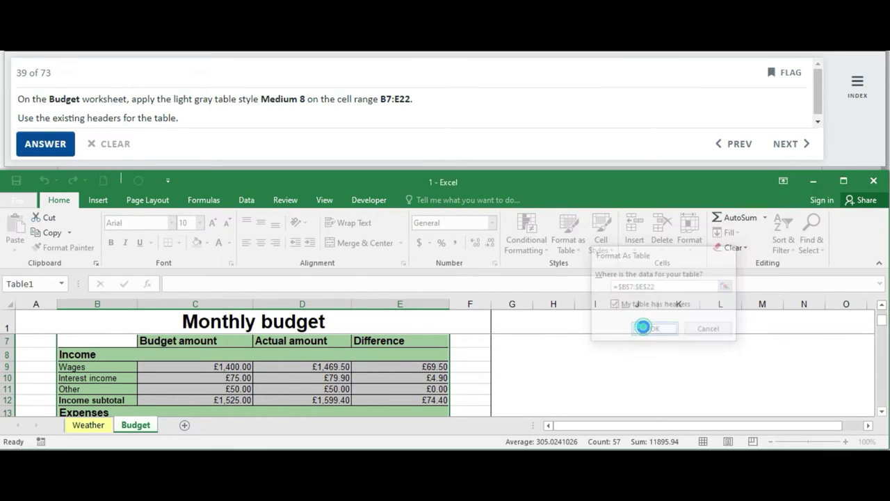
left_click(882, 411)
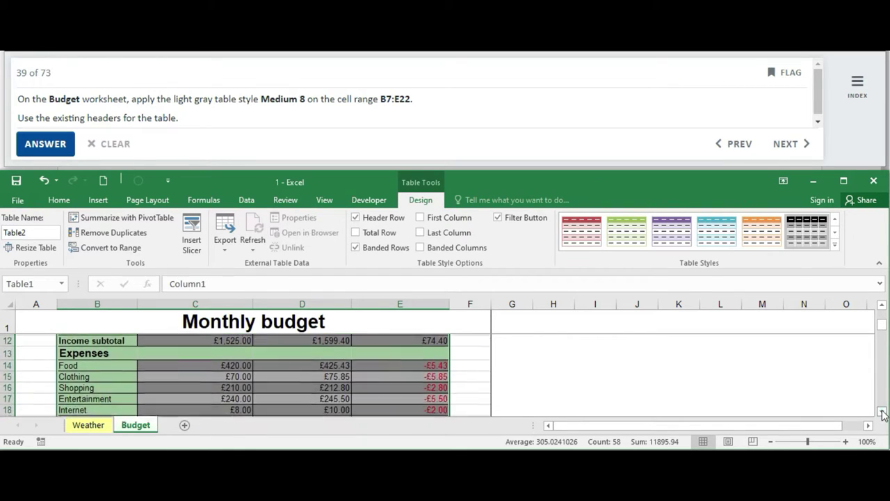
left_click(882, 412)
left_click(882, 412)
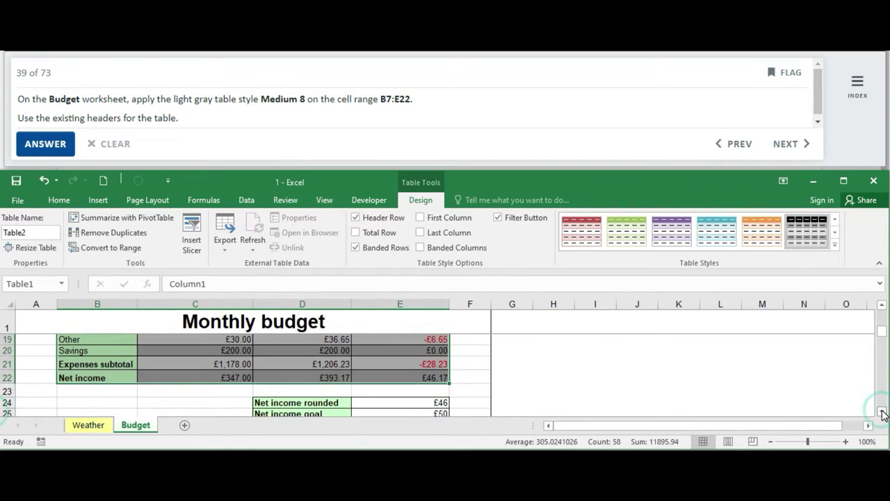
left_click(40, 143)
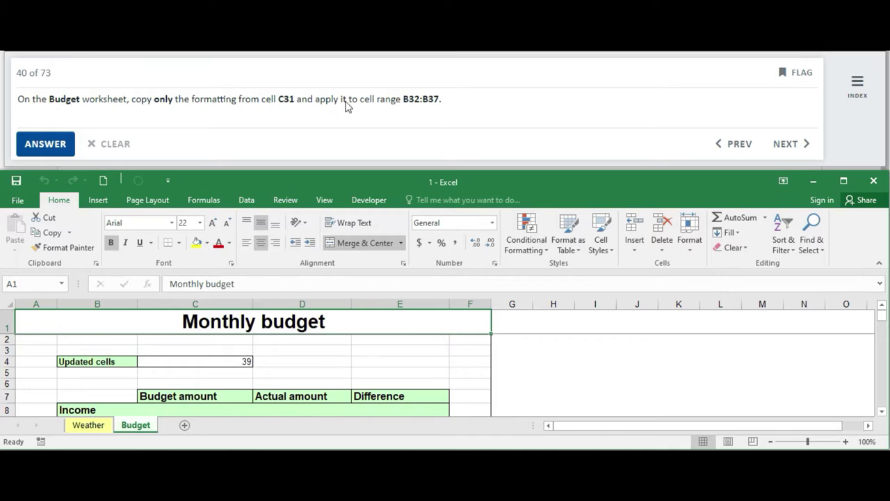
- Use Format Painter to copy C31's formatting onto B32:B37, then submit
left_click_drag(882, 313, 882, 334)
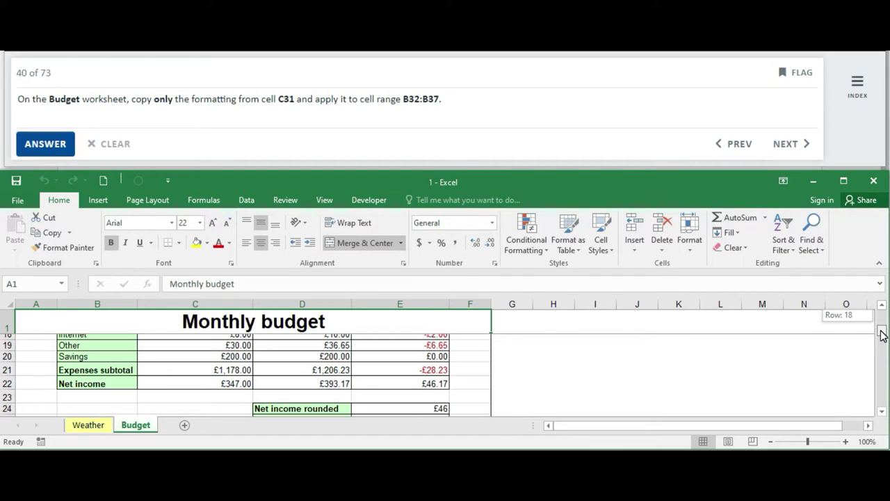
left_click_drag(882, 335, 882, 336)
left_click_drag(882, 337, 882, 340)
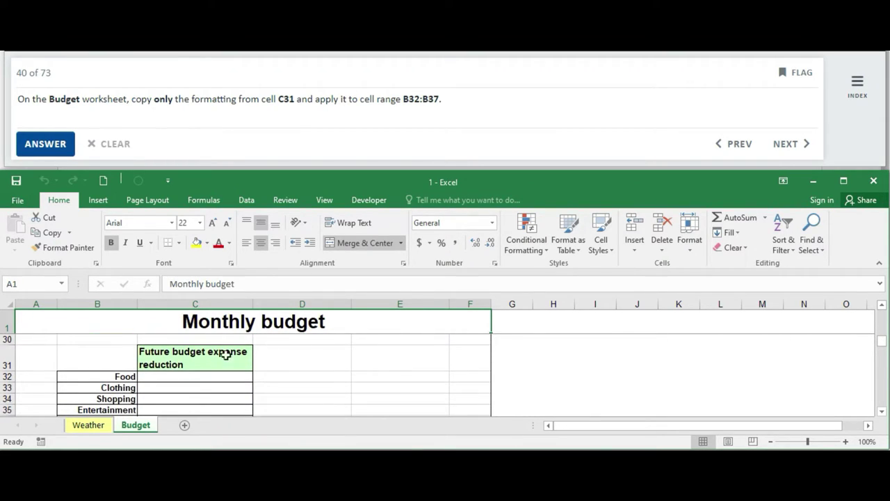
left_click(195, 357)
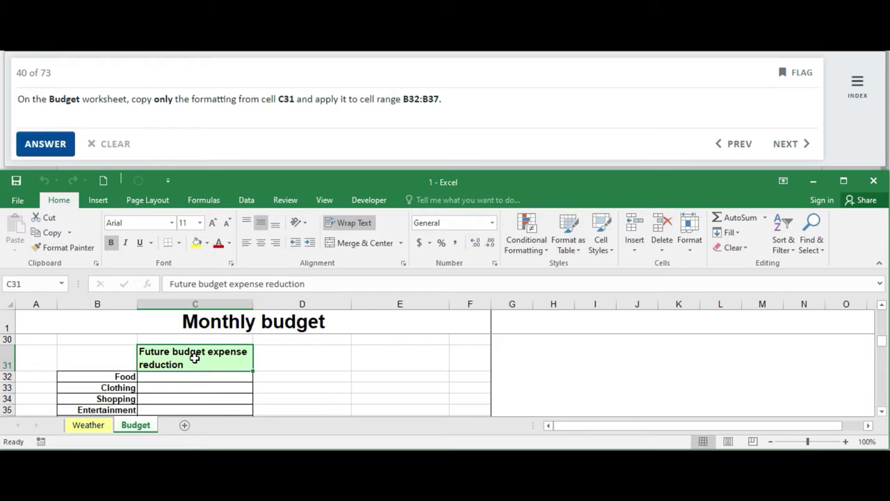
left_click(56, 250)
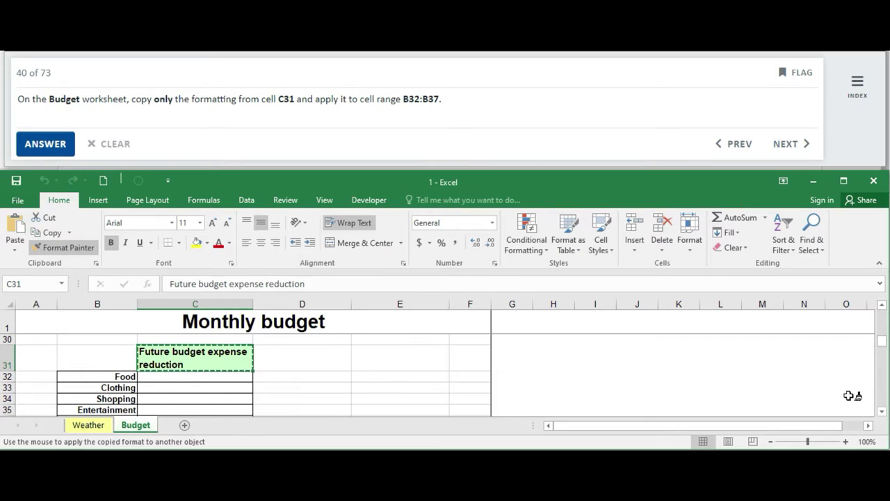
left_click(881, 411)
left_click(881, 411)
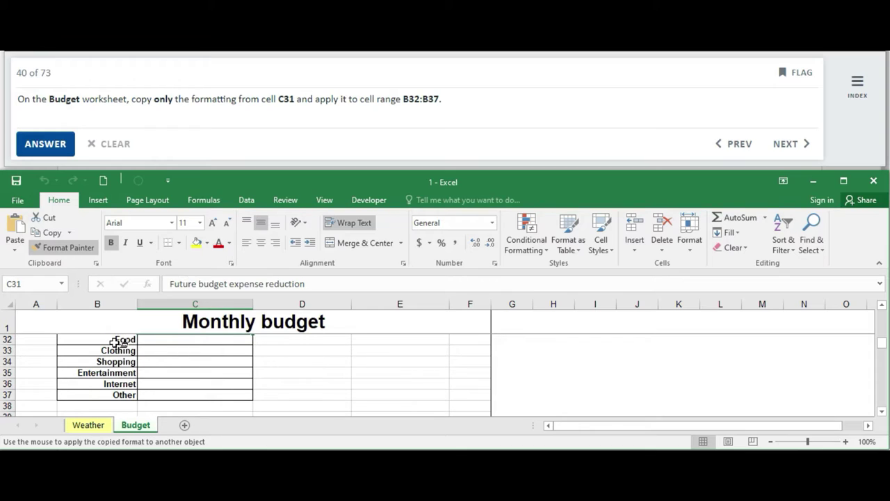
left_click_drag(117, 337, 115, 395)
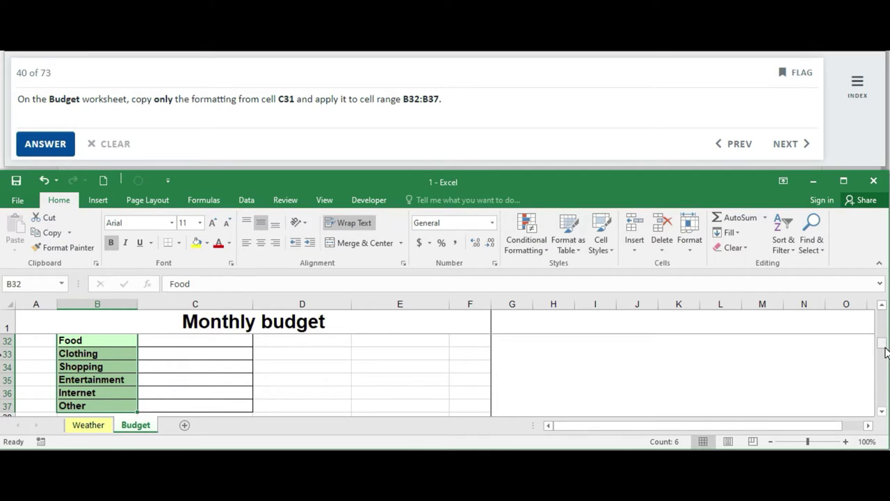
left_click_drag(882, 349, 882, 341)
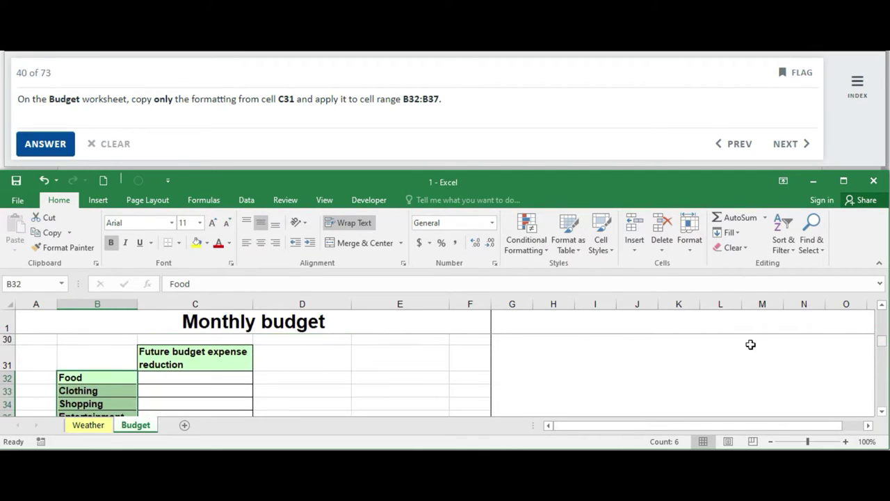
left_click(50, 145)
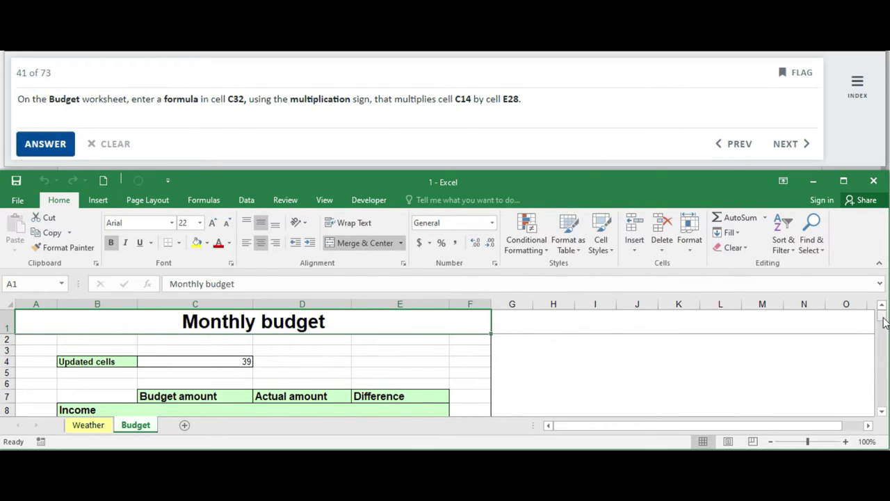
- Enter =C14*E28 in C32 so it shows £33.60, then submit the answer
left_click_drag(884, 321, 884, 322)
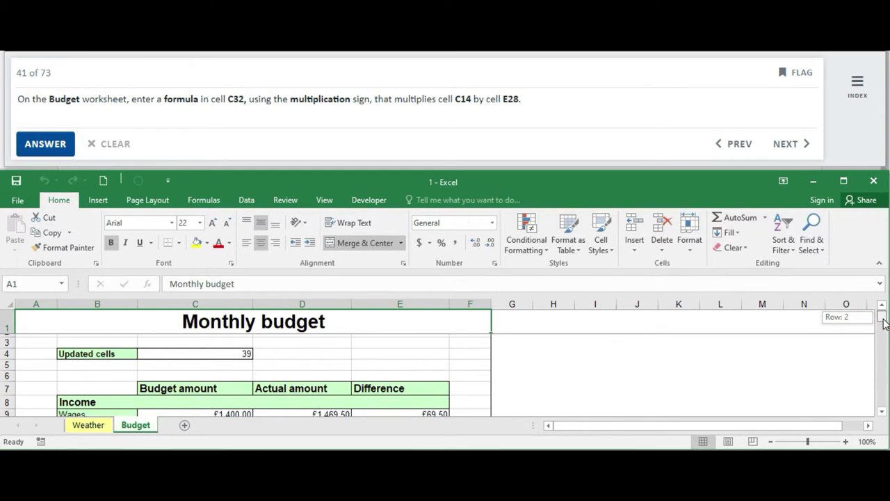
left_click_drag(884, 322, 884, 347)
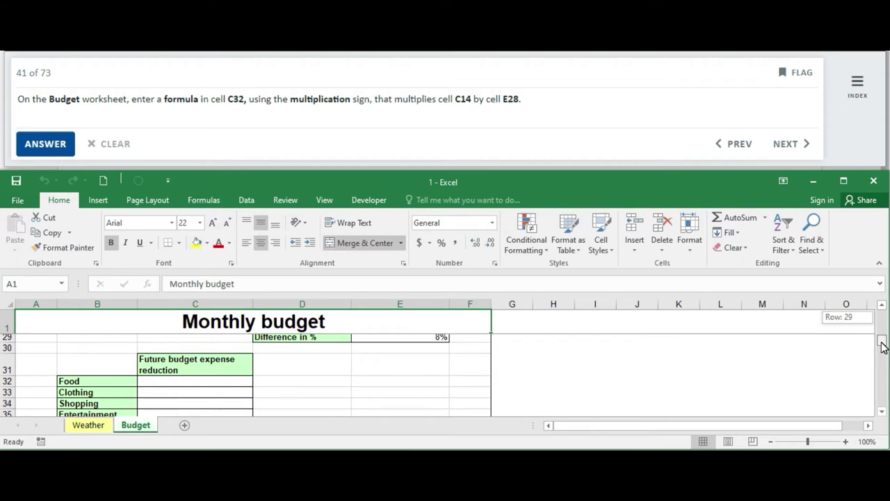
left_click_drag(883, 346, 883, 348)
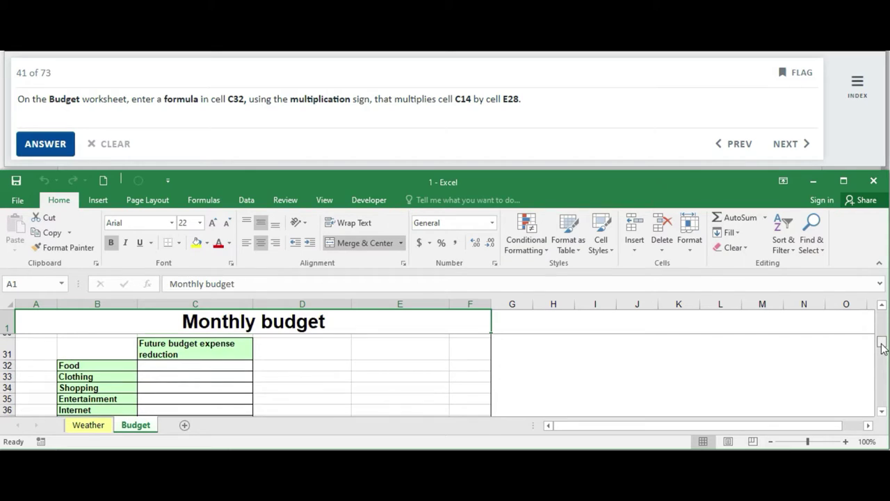
left_click(196, 364)
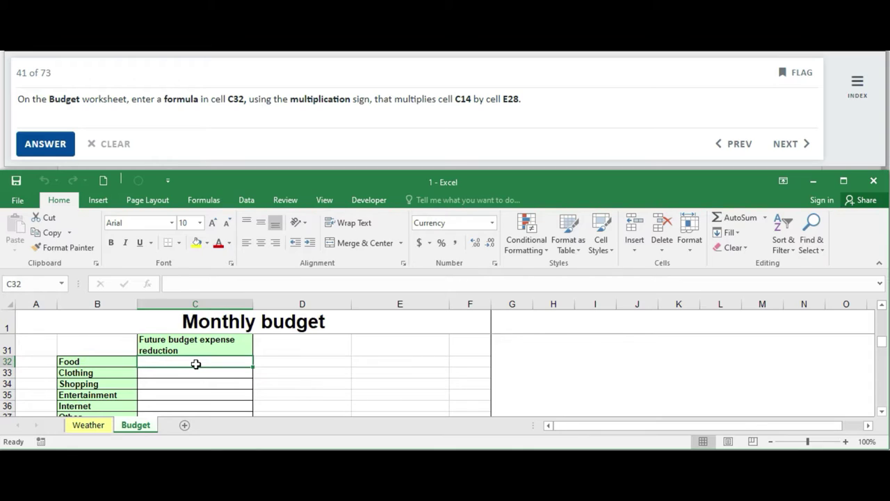
type("=")
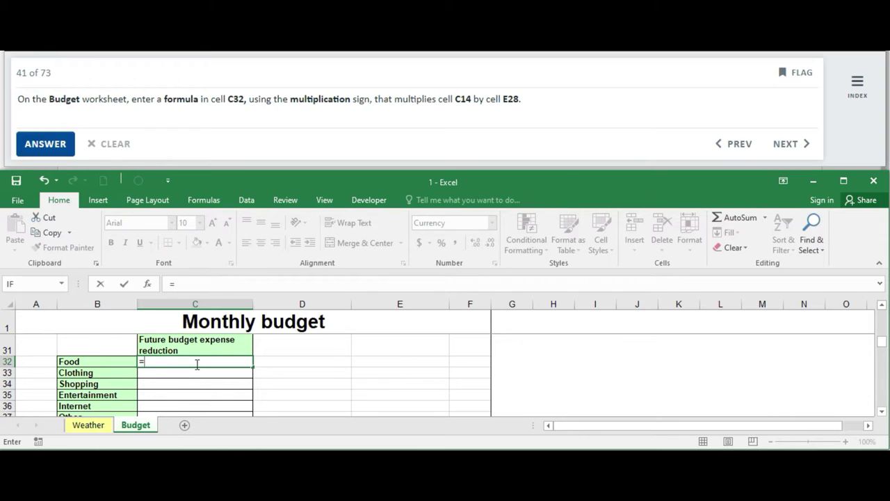
type("C")
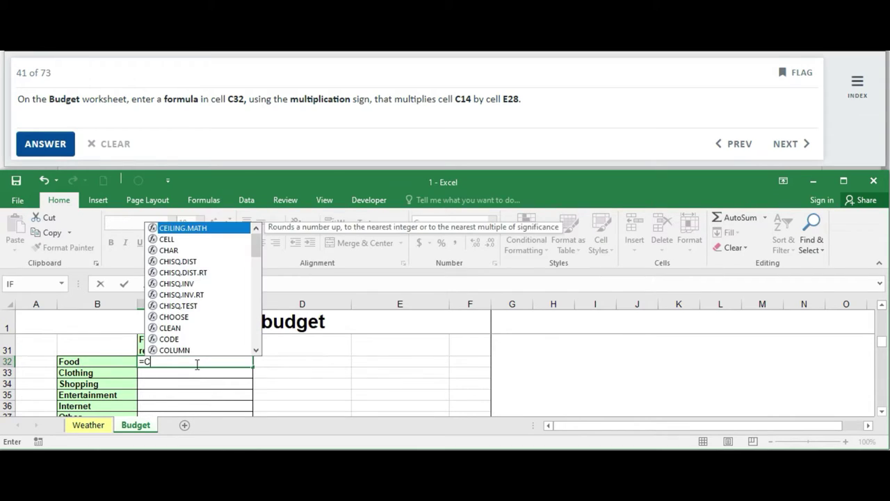
type("14*")
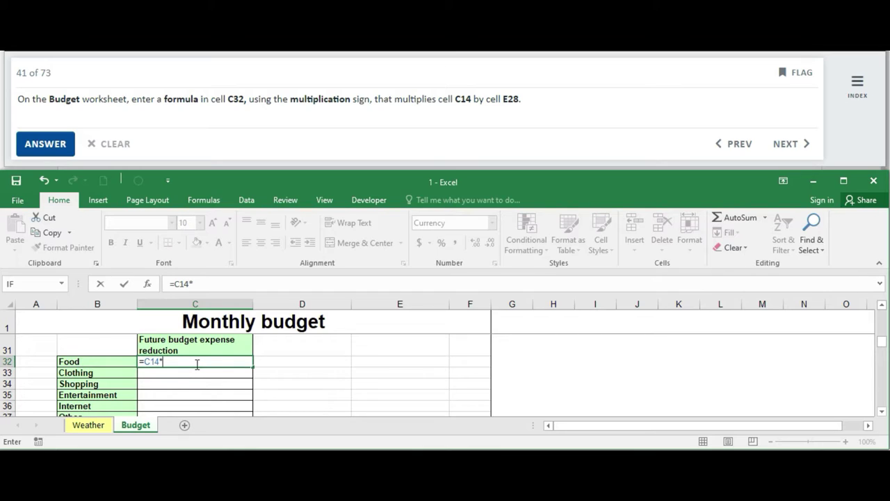
type("E")
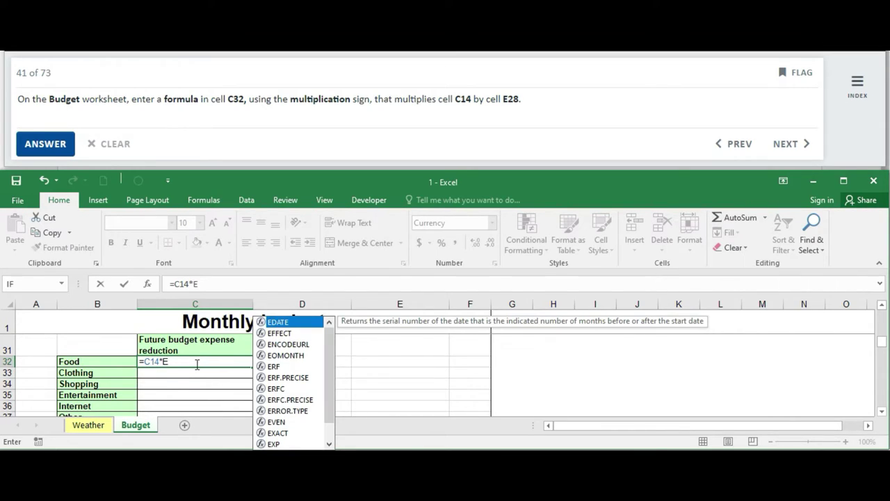
type("28")
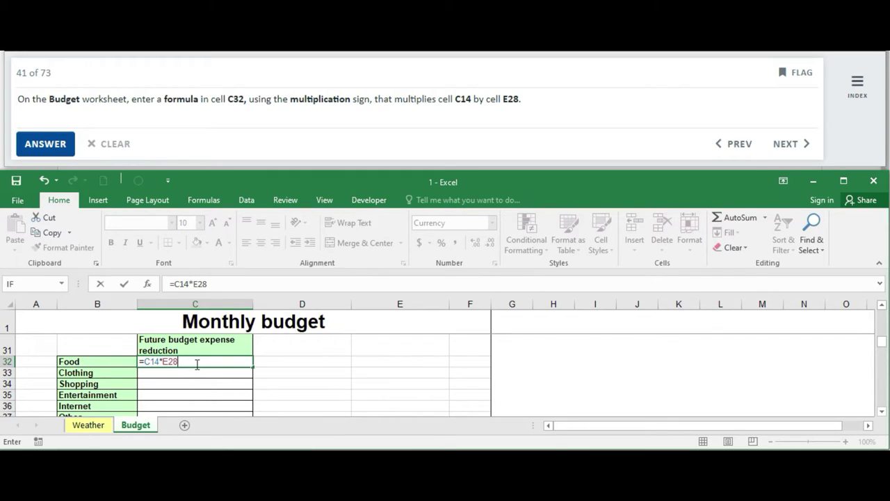
key("Return")
left_click(222, 362)
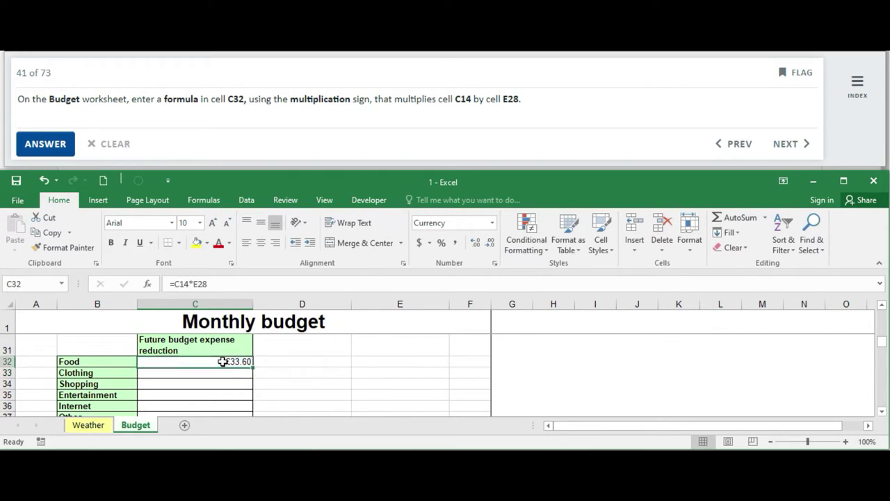
left_click_drag(882, 346, 884, 336)
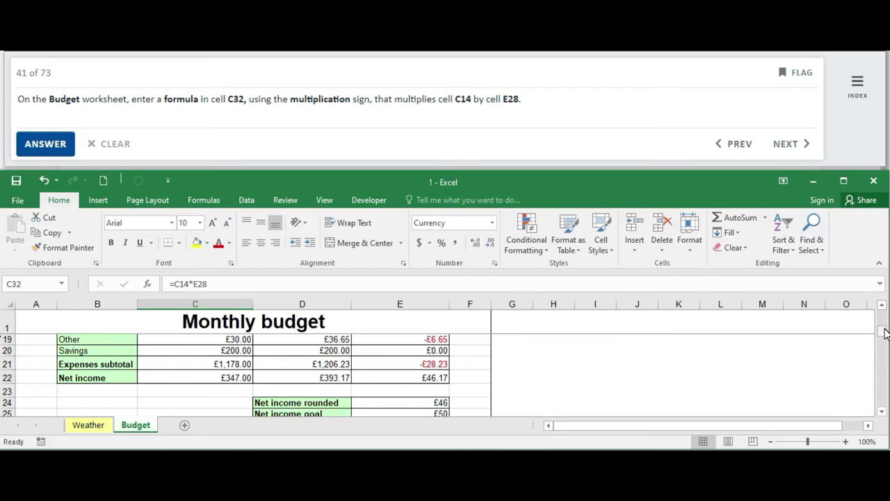
left_click_drag(882, 332, 882, 319)
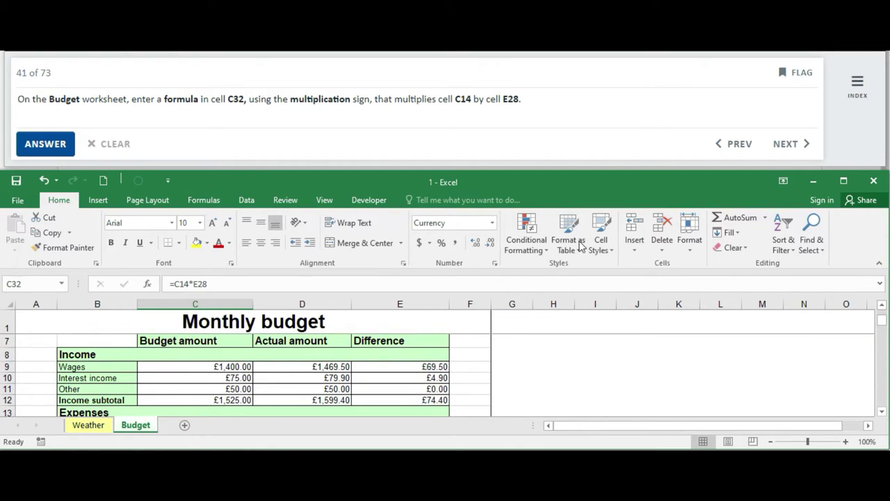
left_click(61, 142)
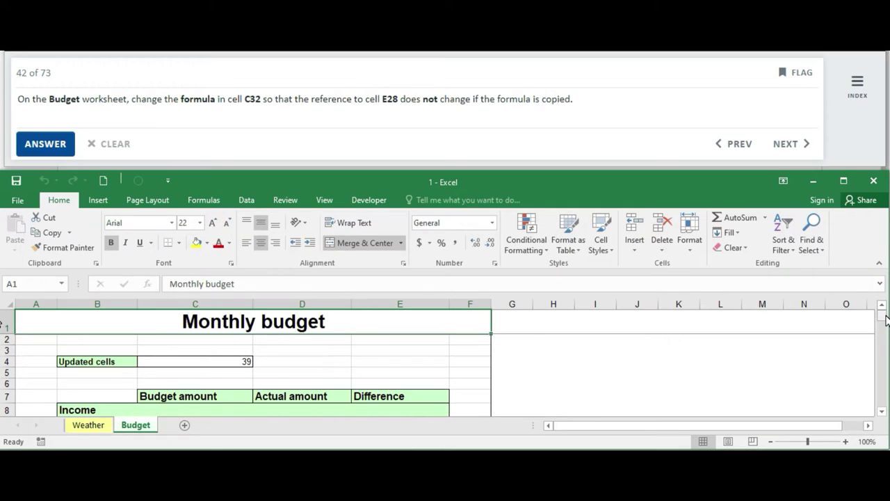
- Change C32's formula to =C14*$E$28 with an absolute E28 reference
left_click_drag(885, 326, 886, 332)
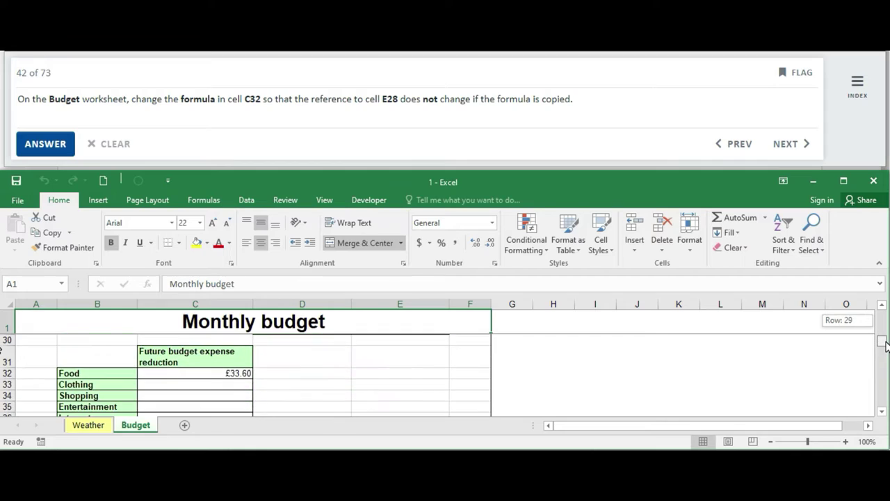
left_click_drag(886, 332, 883, 341)
left_click(237, 373)
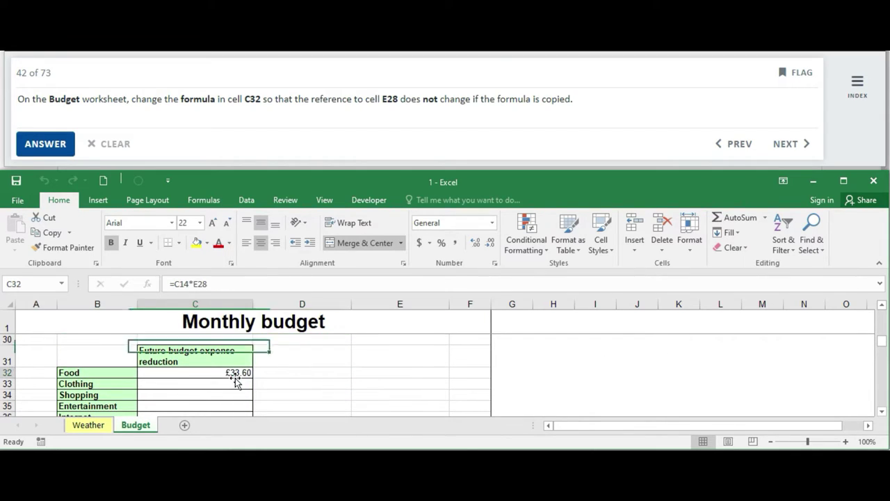
left_click(199, 283)
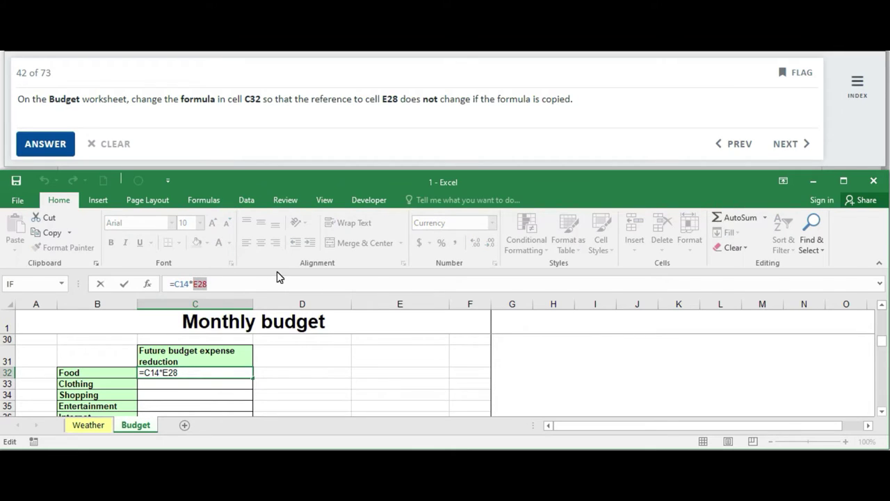
key("F4")
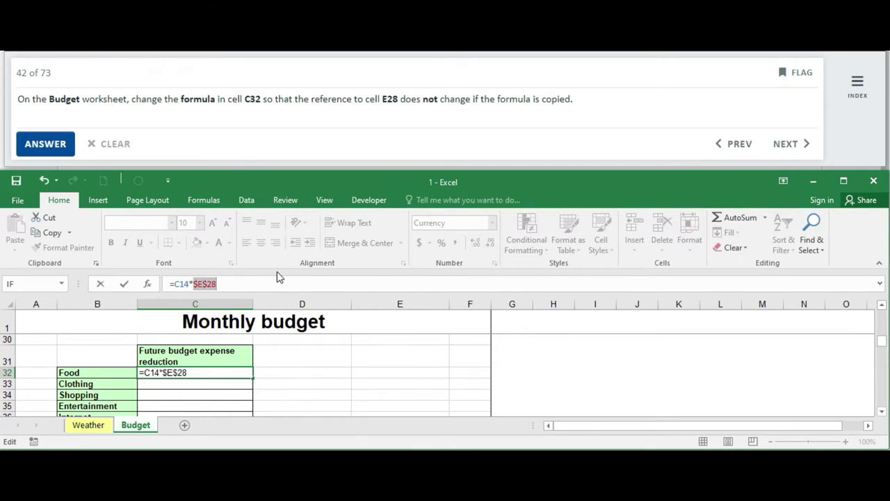
key("Return")
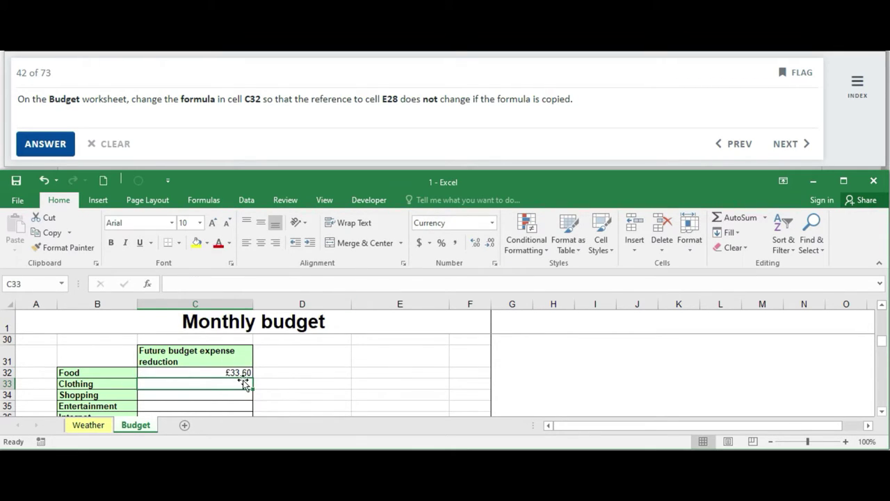
- Fill C32's formula down through C37, check the copies, and submit the answer
left_click(243, 374)
left_click_drag(253, 384, 253, 402)
left_click(240, 352)
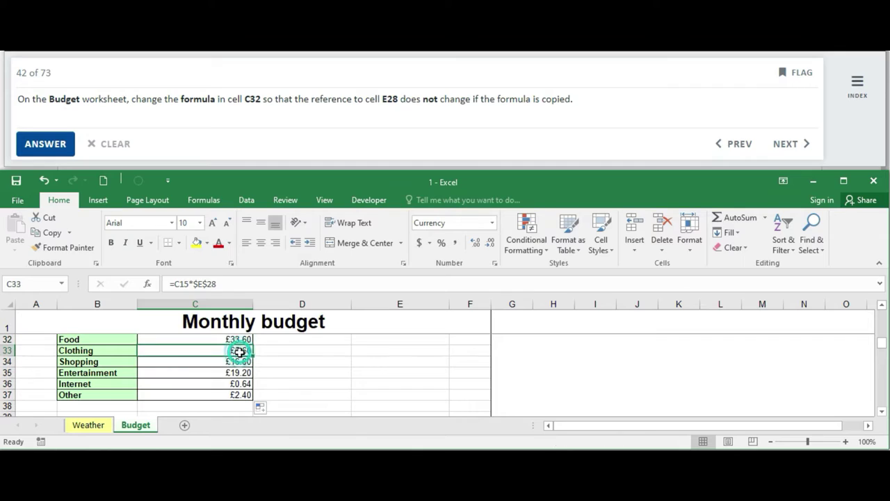
left_click(240, 363)
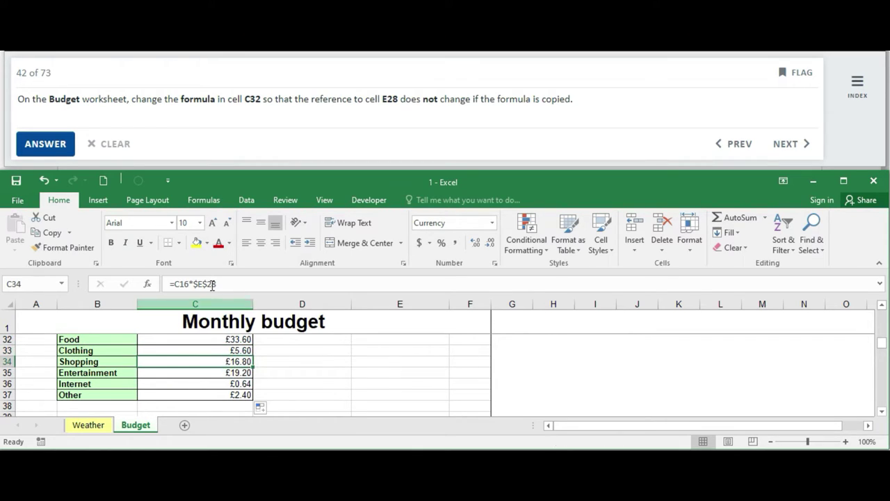
left_click(243, 374)
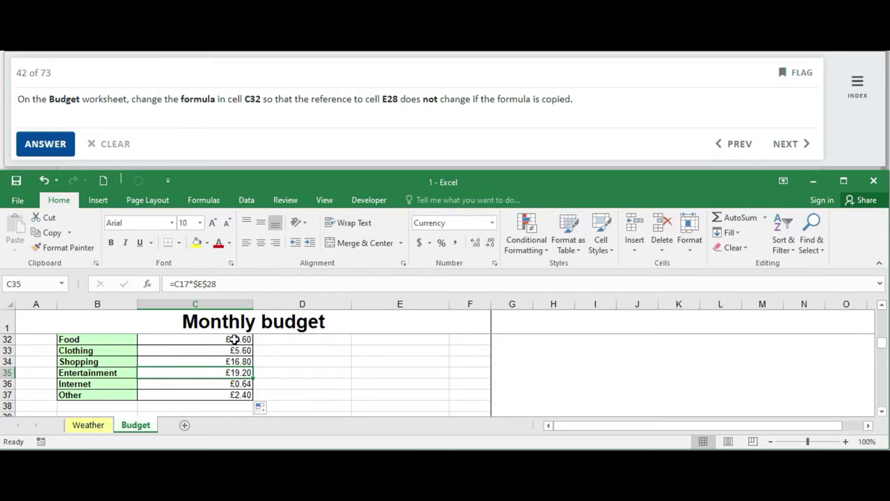
left_click(242, 395)
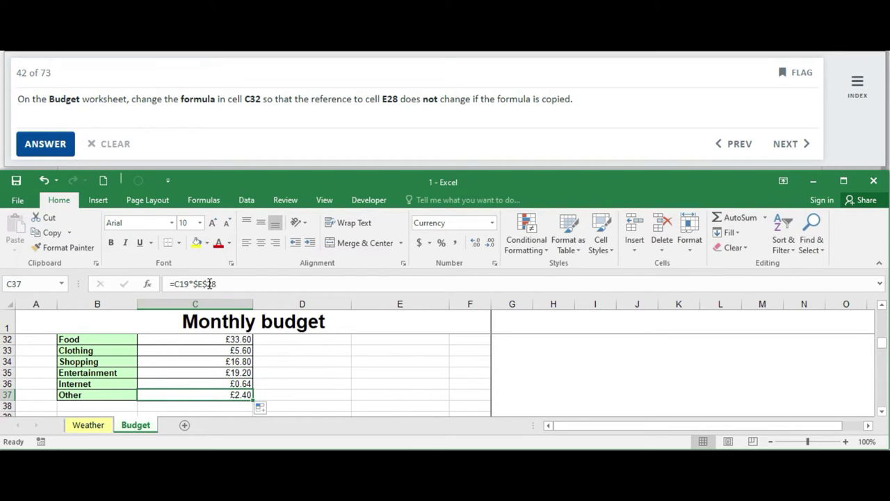
left_click(244, 384)
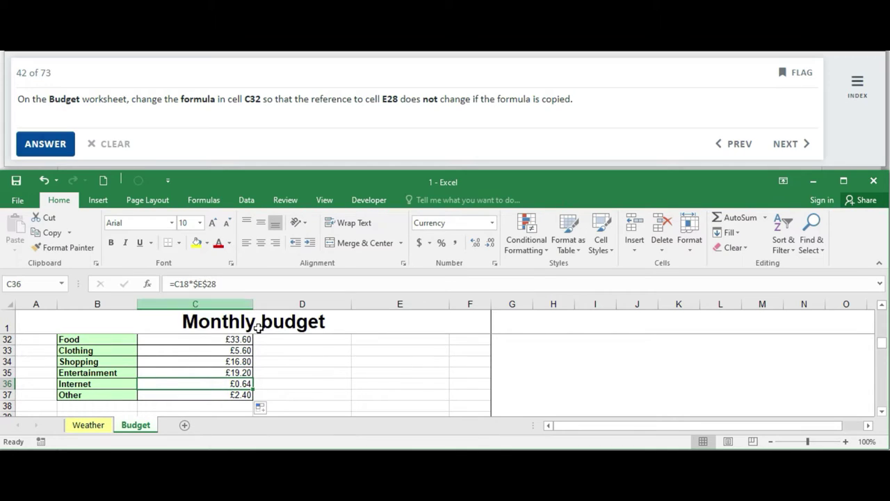
left_click(32, 147)
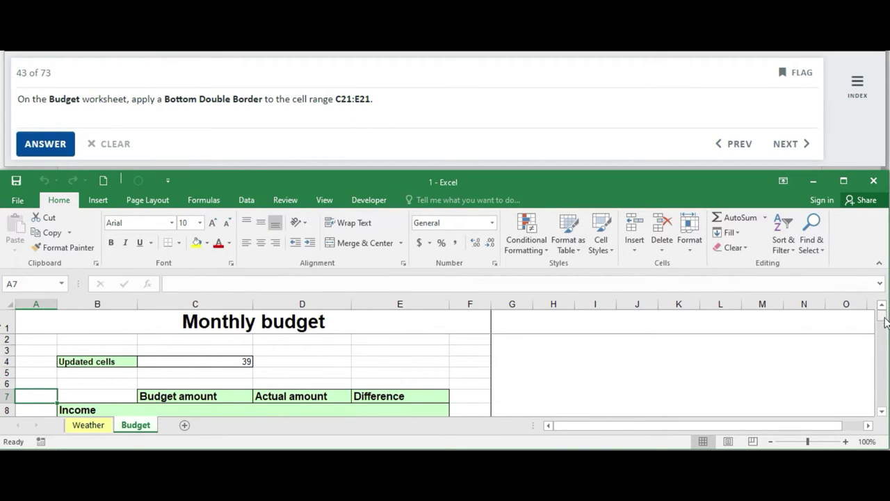
- Apply a Bottom Double Border to the Expenses subtotal cells C21:E21, then submit
left_click_drag(882, 322, 886, 336)
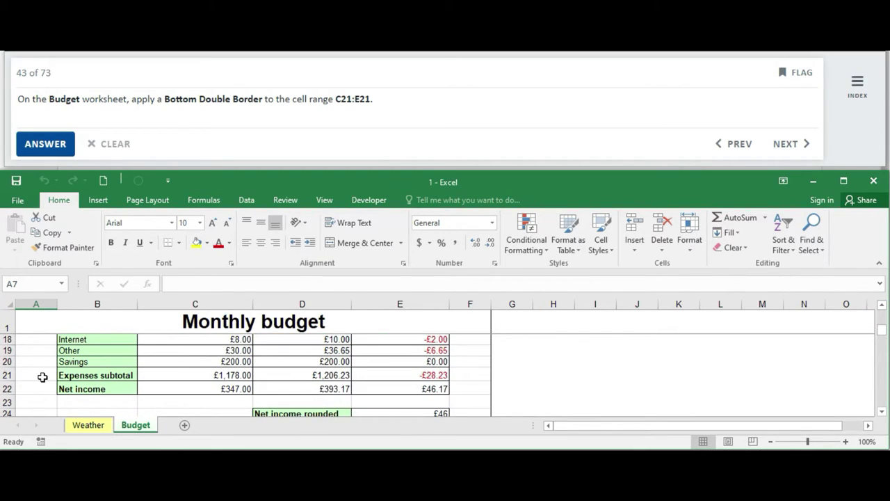
left_click(210, 375)
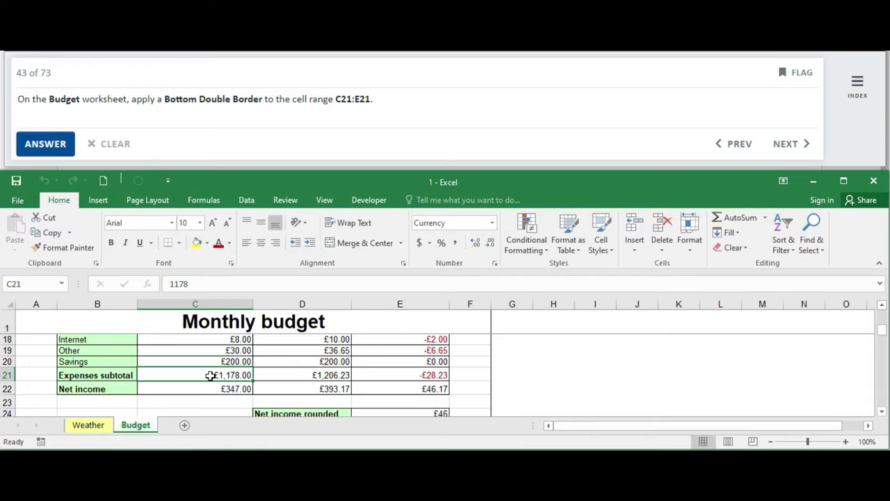
left_click(210, 376)
left_click_drag(210, 376, 430, 375)
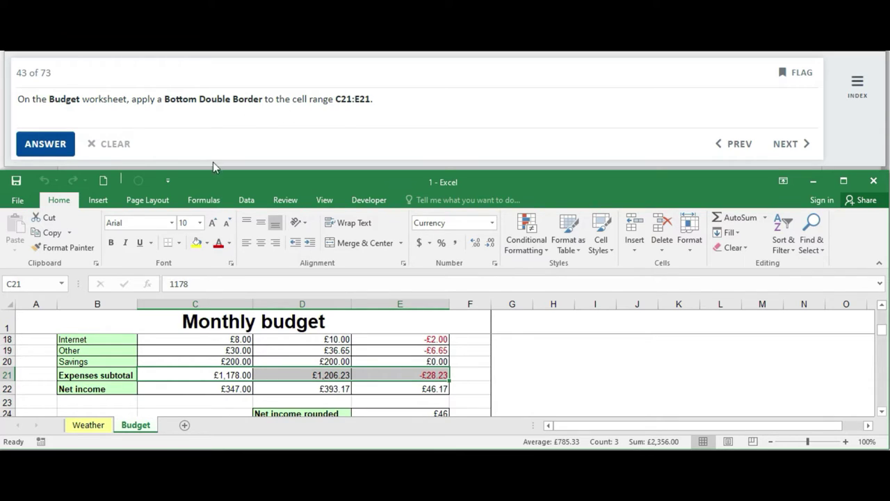
left_click(178, 245)
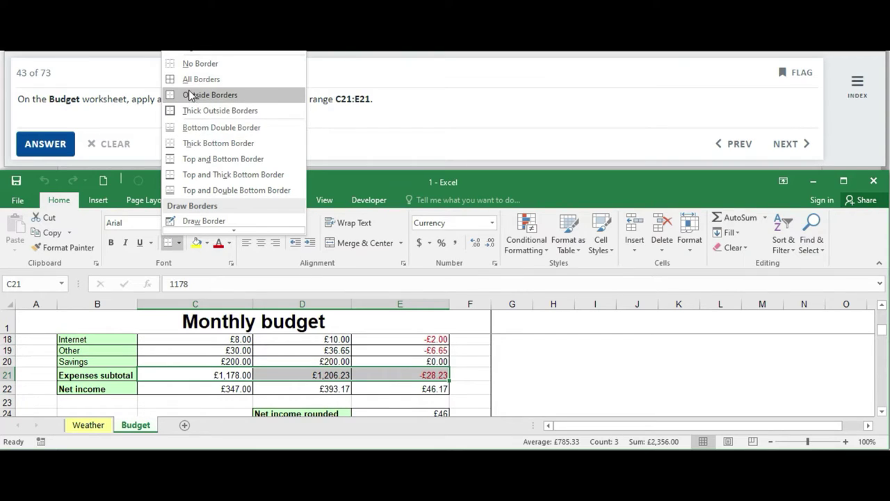
left_click(218, 129)
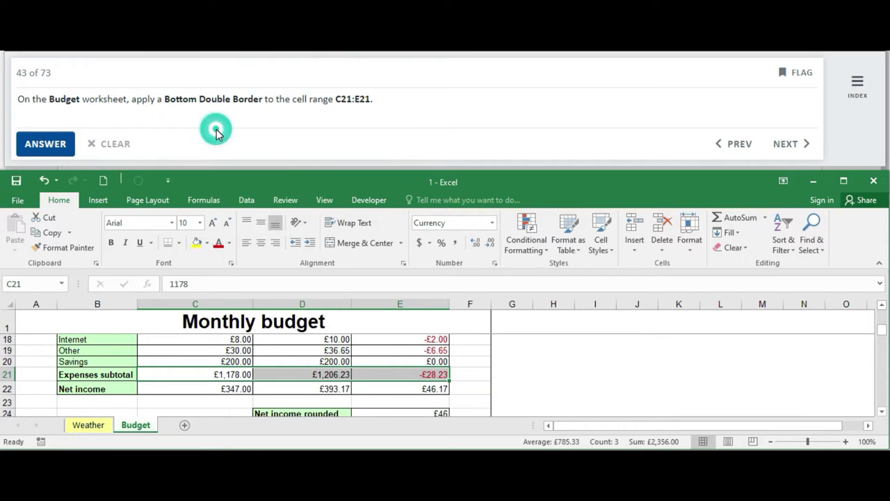
left_click(474, 377)
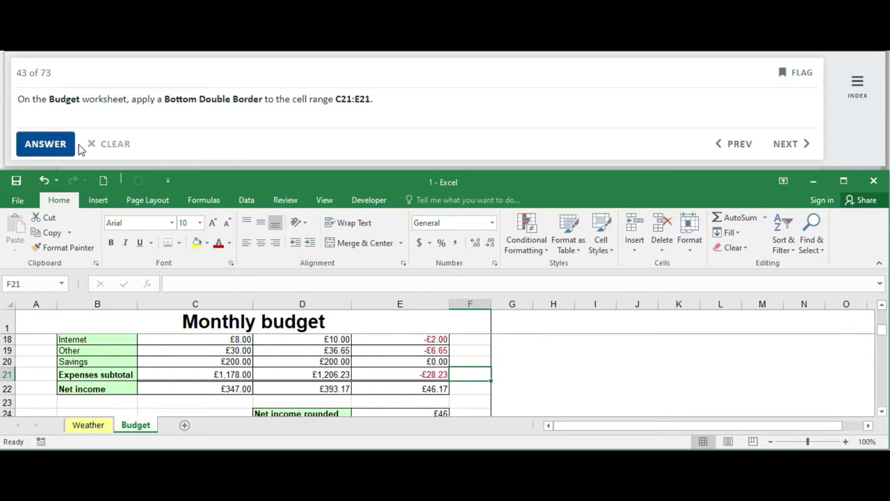
left_click(47, 145)
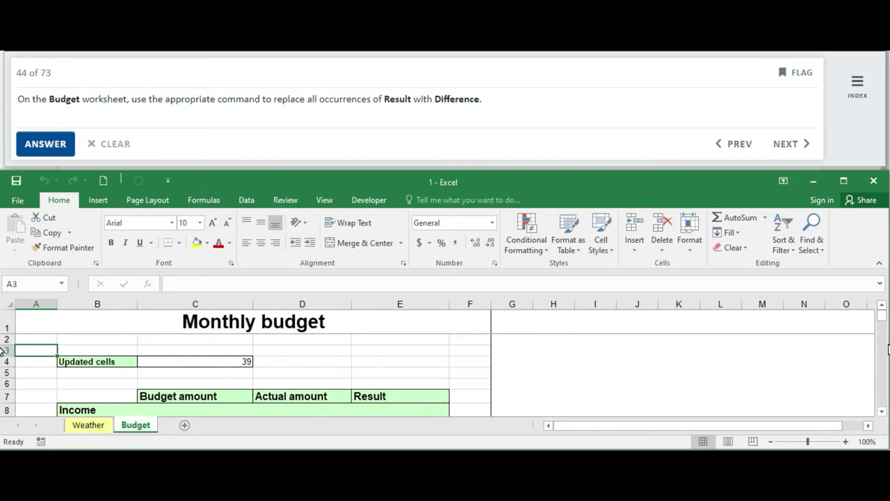
- Use Find & Replace to change every 'Result' to 'Difference', then submit
left_click_drag(882, 314, 886, 320)
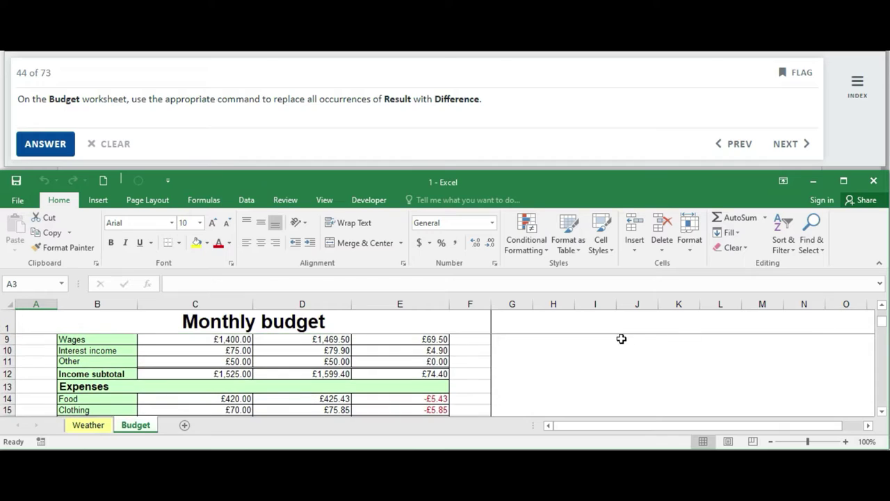
left_click(377, 362)
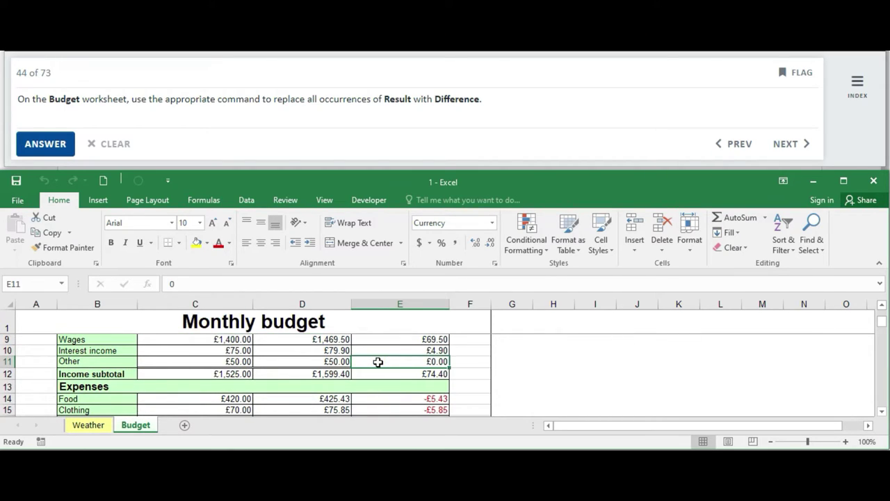
left_click(823, 250)
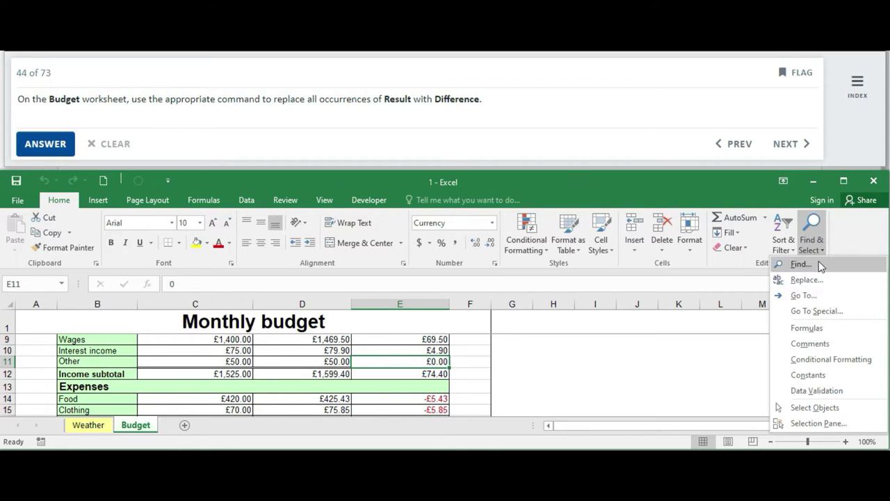
left_click(807, 280)
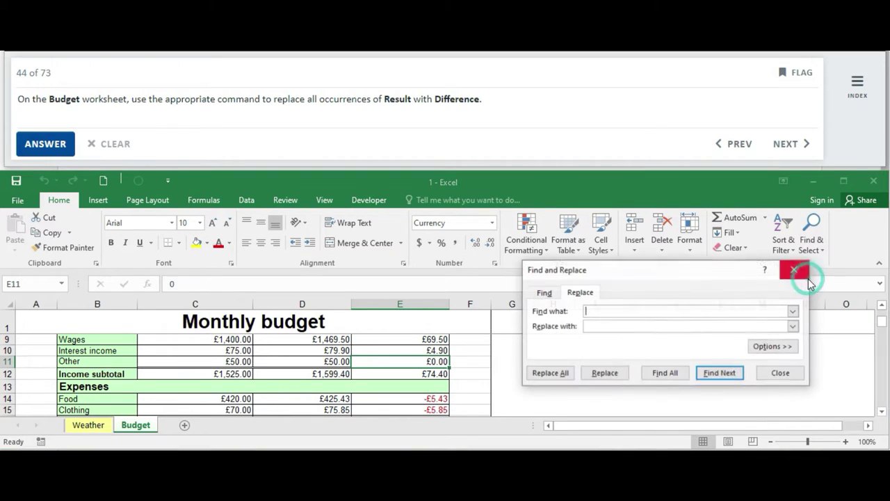
left_click(588, 312)
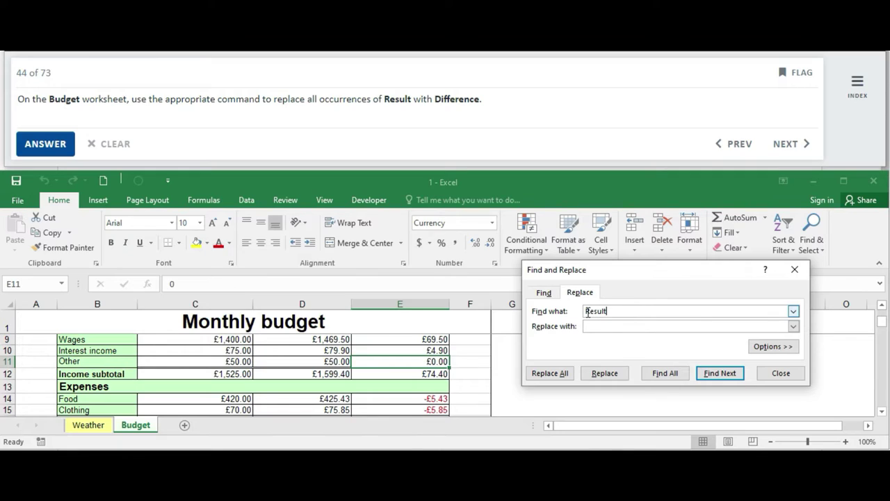
left_click(597, 326)
type("Difference")
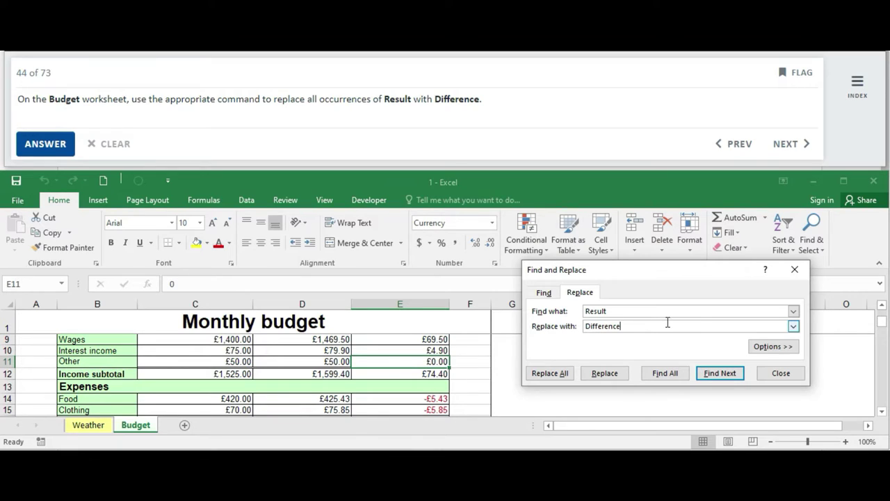
left_click(548, 375)
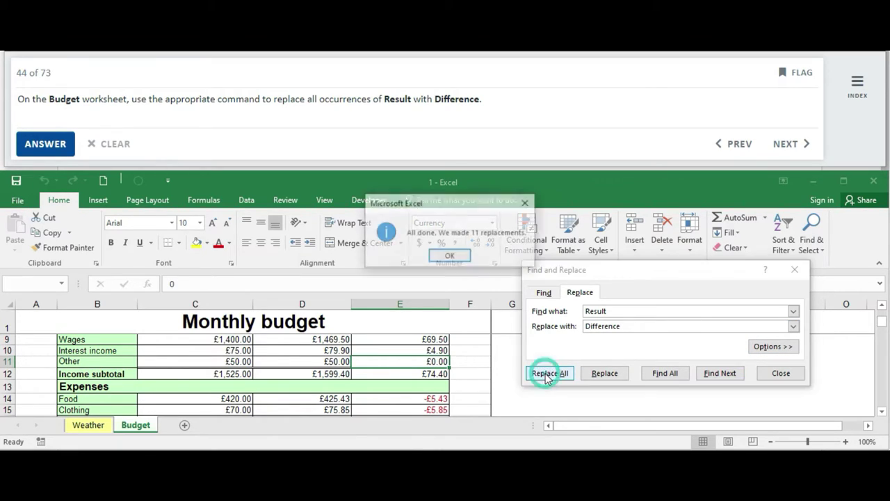
left_click(462, 259)
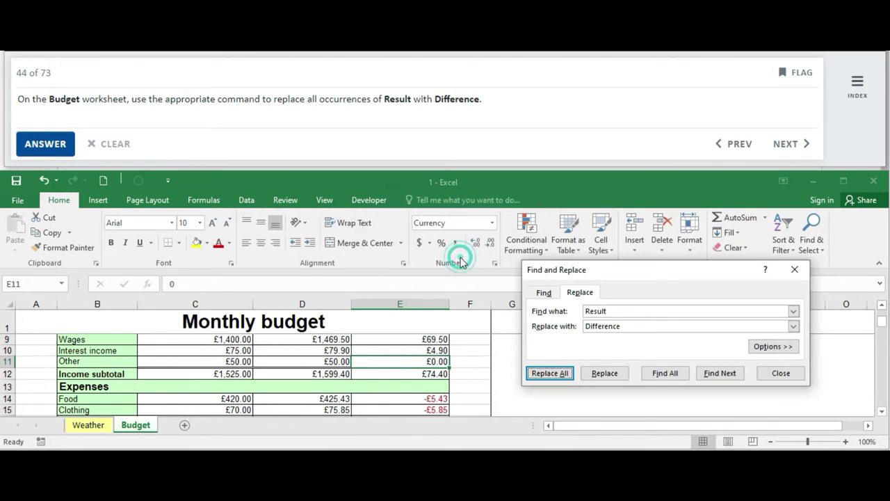
left_click(780, 374)
left_click(315, 364)
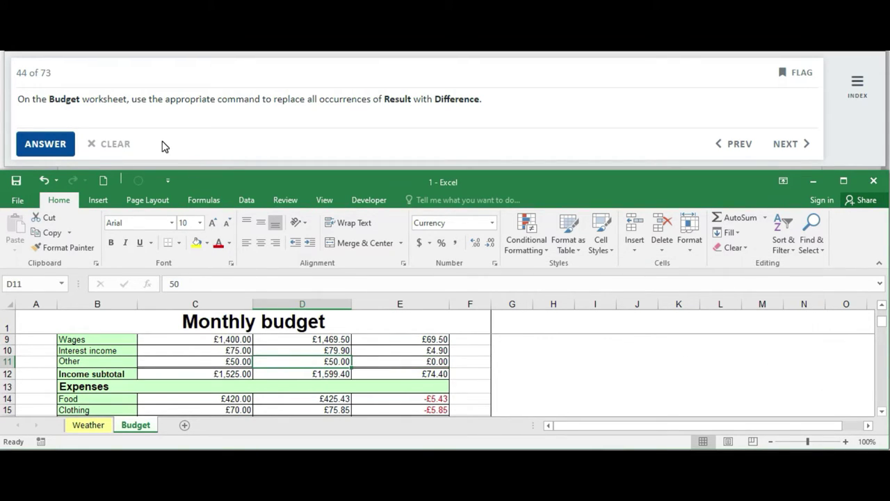
left_click(56, 148)
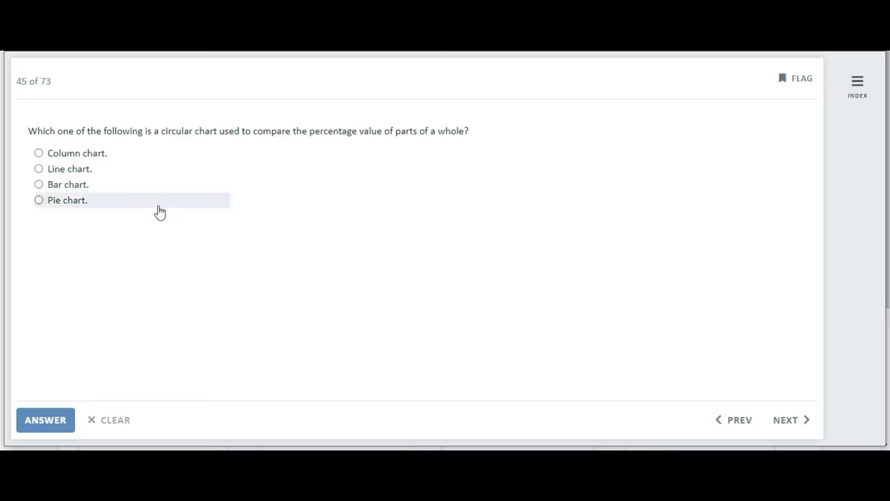
- Answer question 45 with Pie chart and submit it
left_click(66, 200)
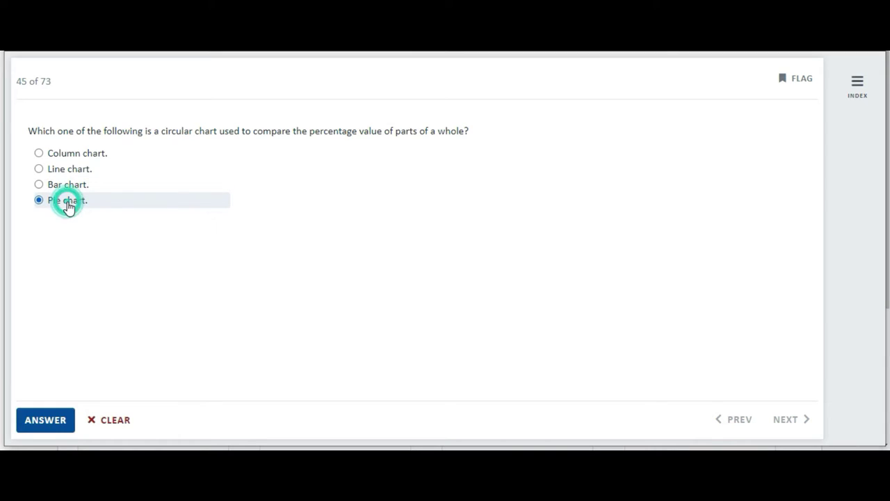
left_click(42, 423)
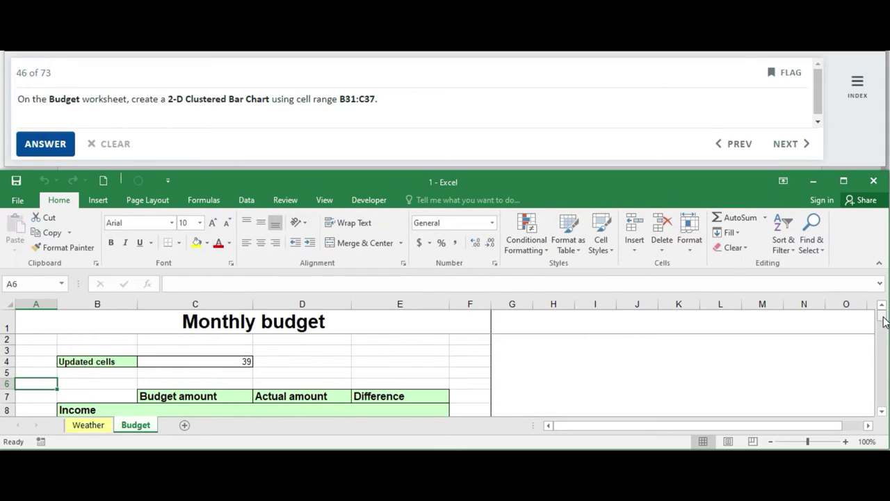
- Insert a 2-D Clustered Bar chart from B31:C37 and submit it for question 46
left_click_drag(883, 321, 884, 318)
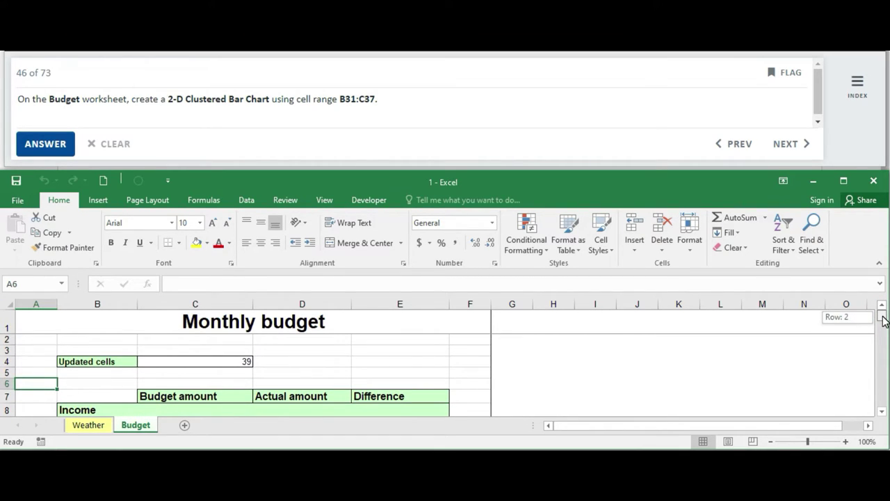
left_click_drag(884, 322, 887, 346)
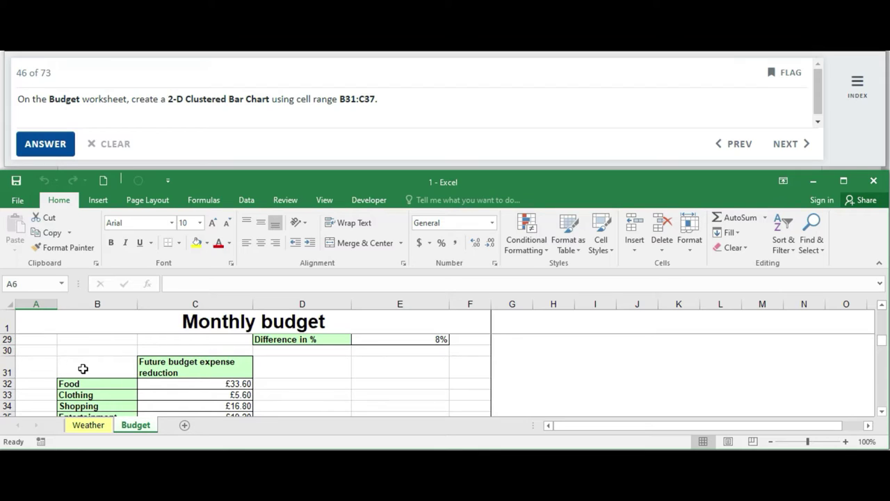
left_click_drag(82, 369, 207, 421)
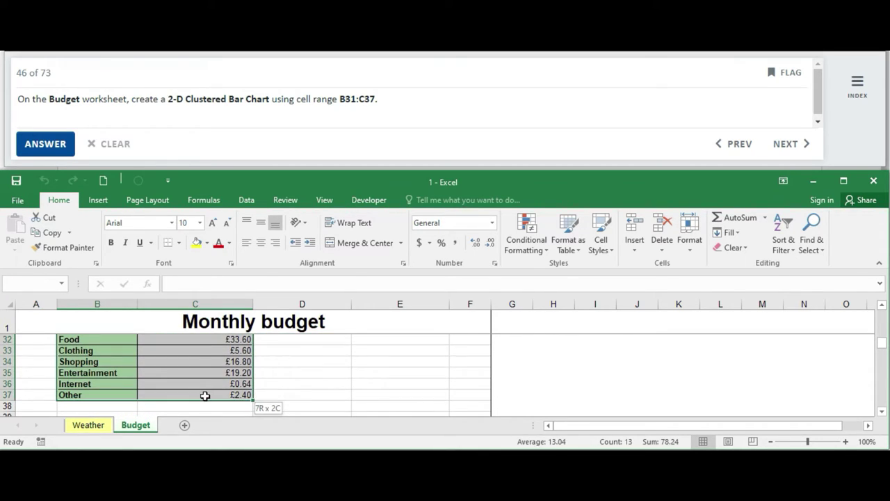
left_click_drag(208, 420, 205, 395)
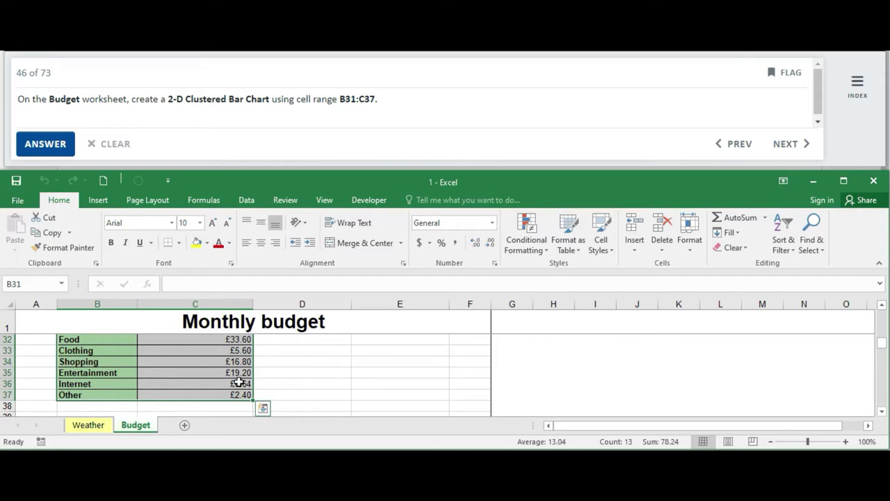
left_click(95, 201)
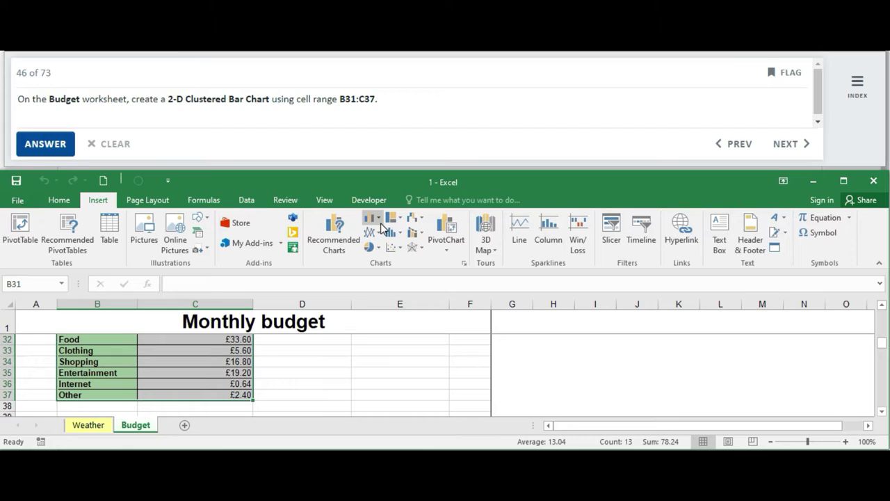
left_click(375, 219)
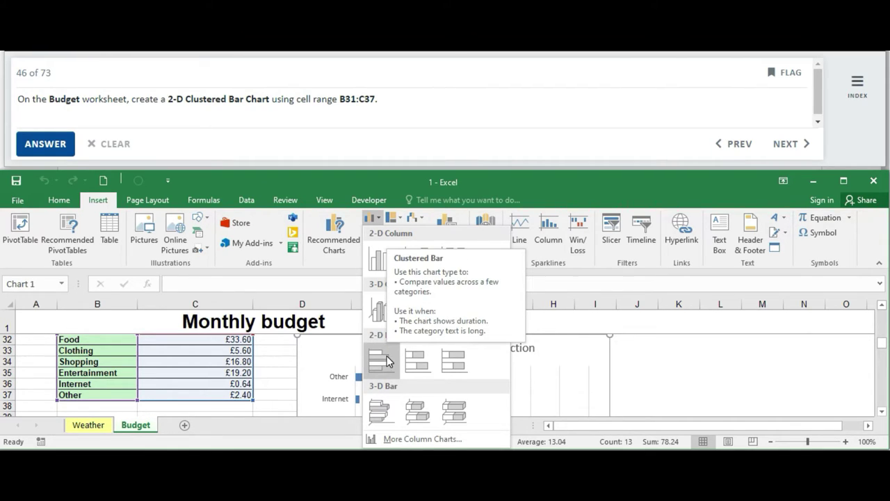
left_click(388, 360)
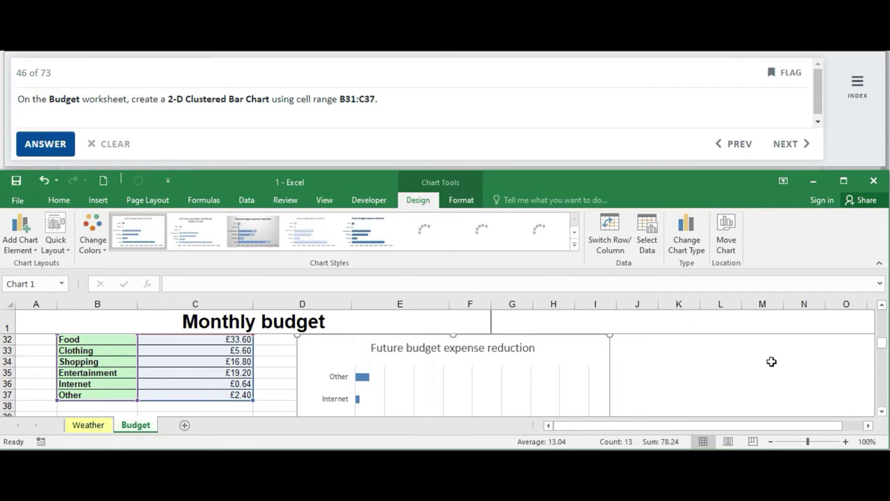
left_click_drag(886, 348, 884, 354)
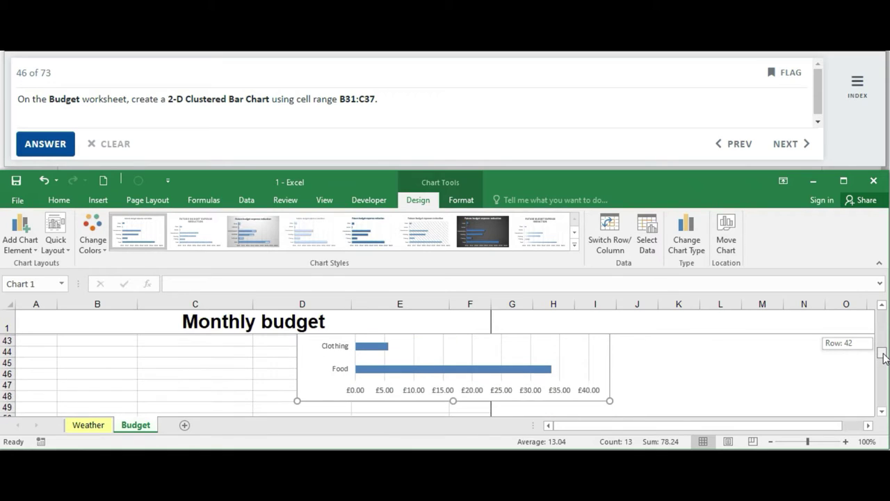
left_click_drag(884, 355, 884, 357)
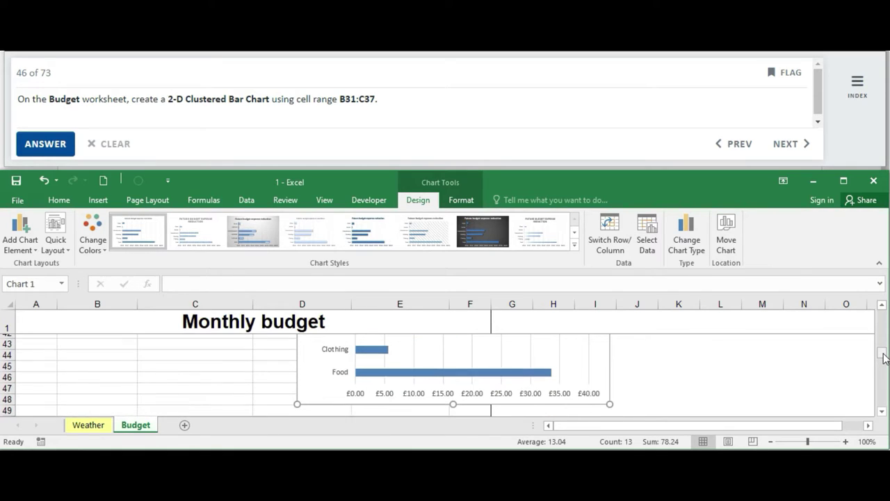
left_click(43, 146)
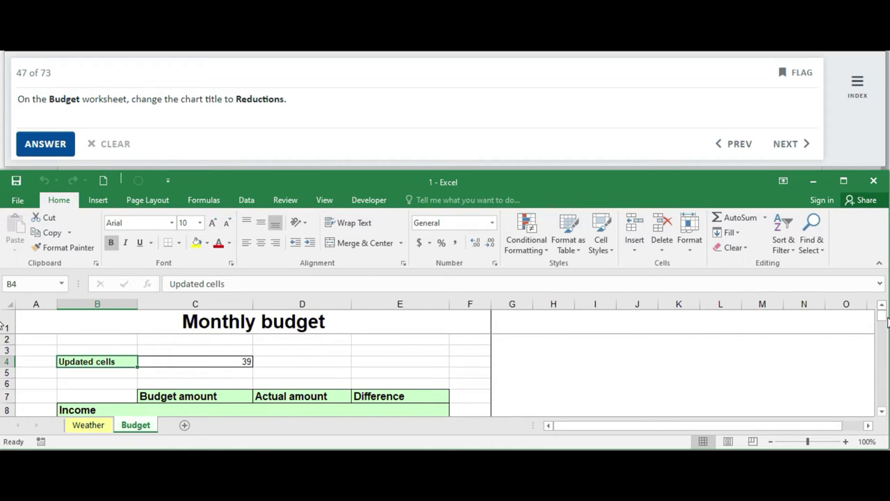
- Select the chart title and delete the words 'Future budget expense'
left_click_drag(882, 316, 886, 356)
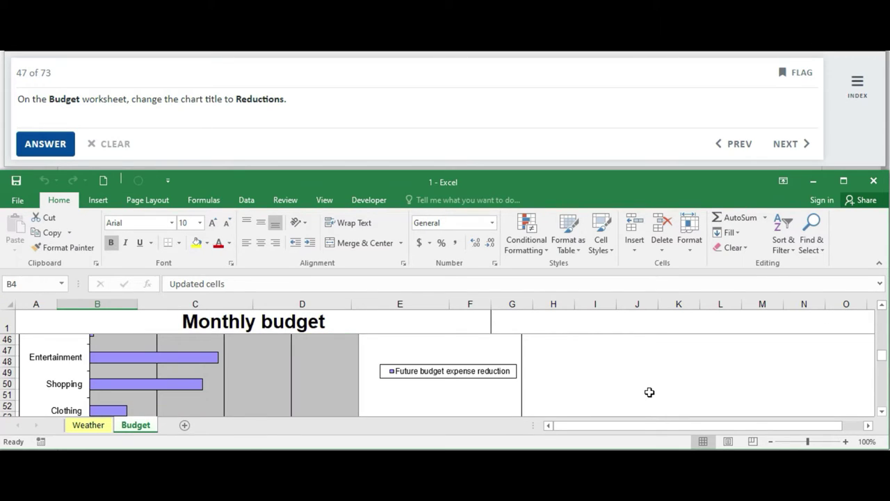
left_click(442, 358)
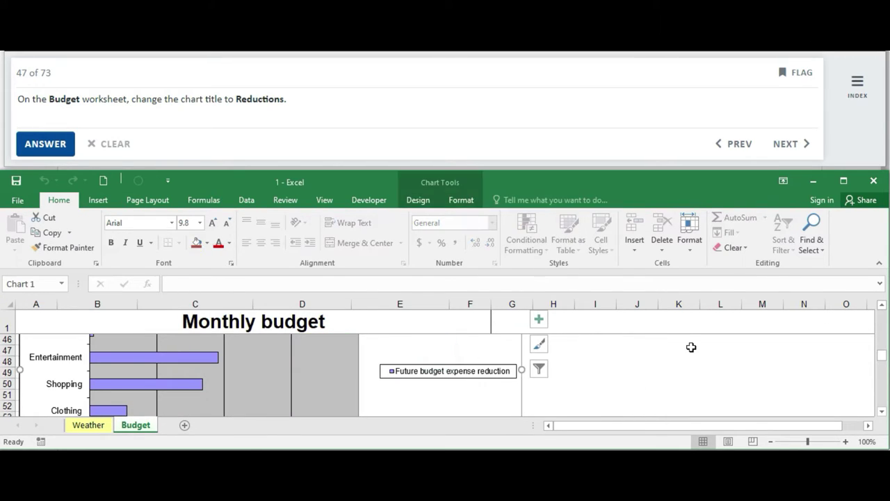
left_click_drag(883, 361, 884, 354)
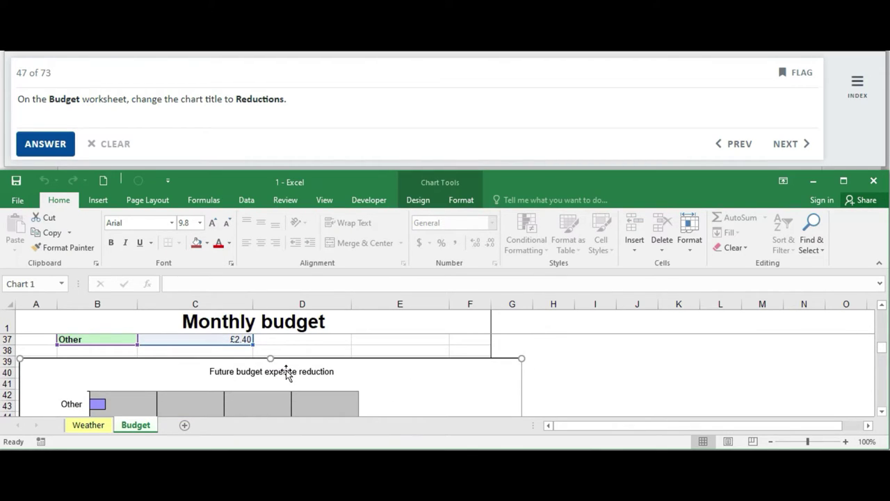
left_click(280, 373)
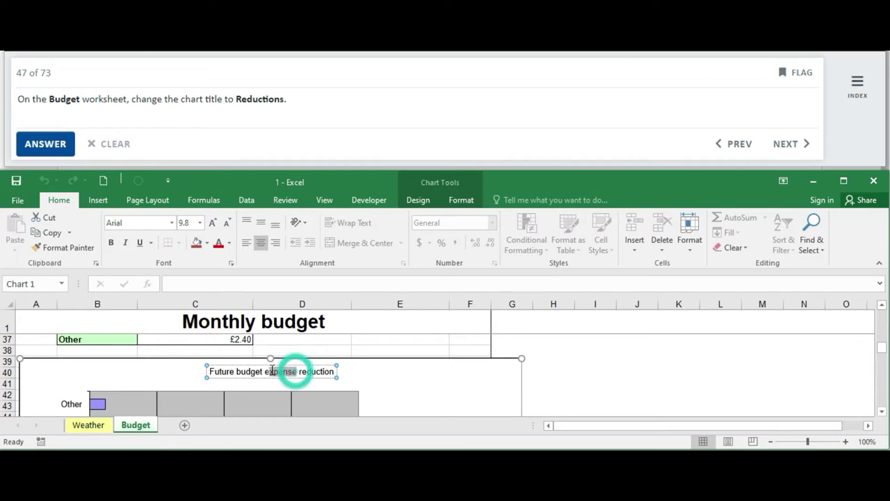
left_click_drag(297, 372, 226, 362)
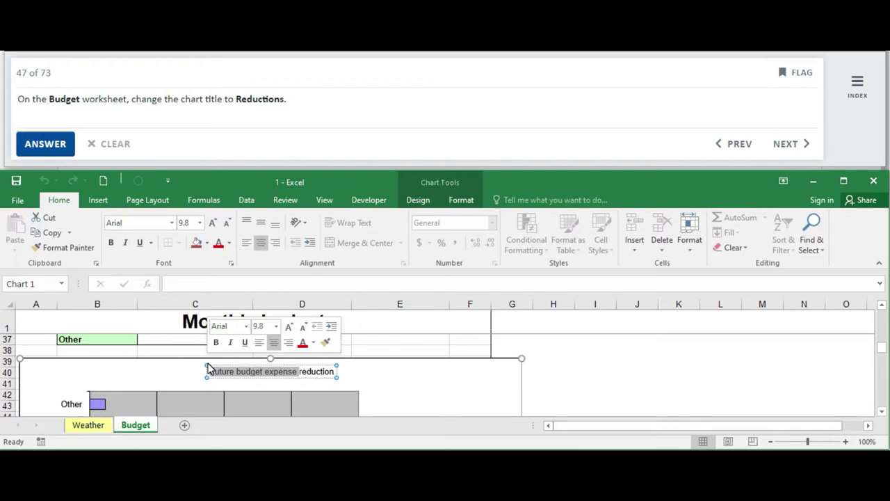
key("Delete")
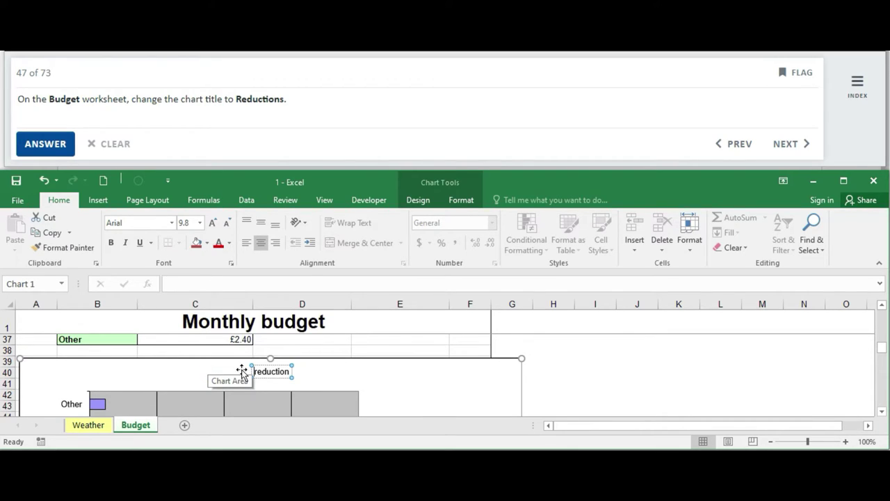
- Edit the remaining title text into 'Reductions' and submit question 47
left_click(291, 370)
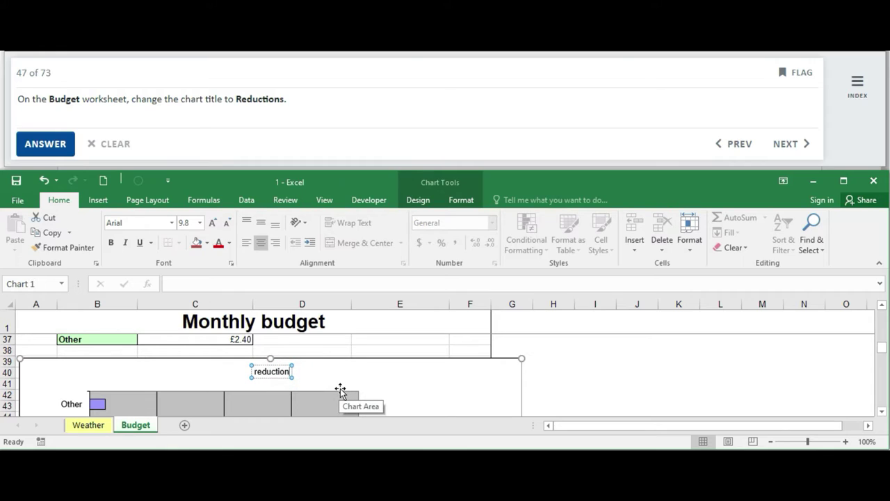
type("s")
left_click(253, 371)
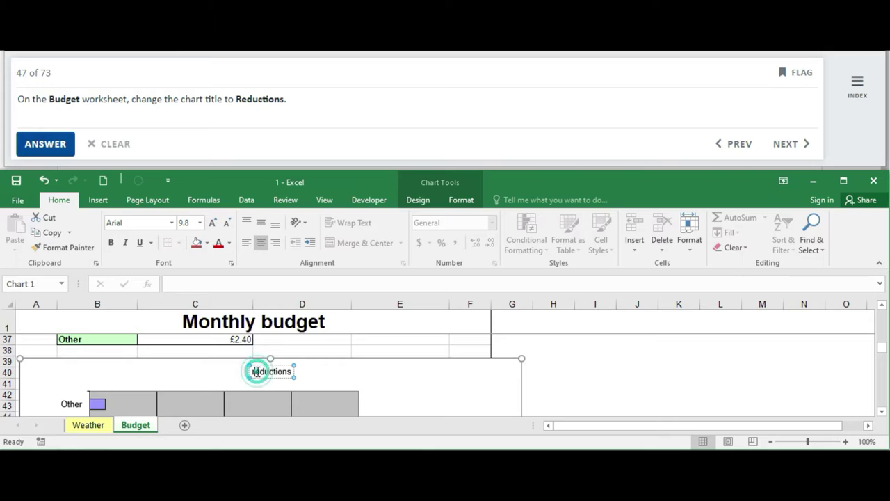
key("Delete")
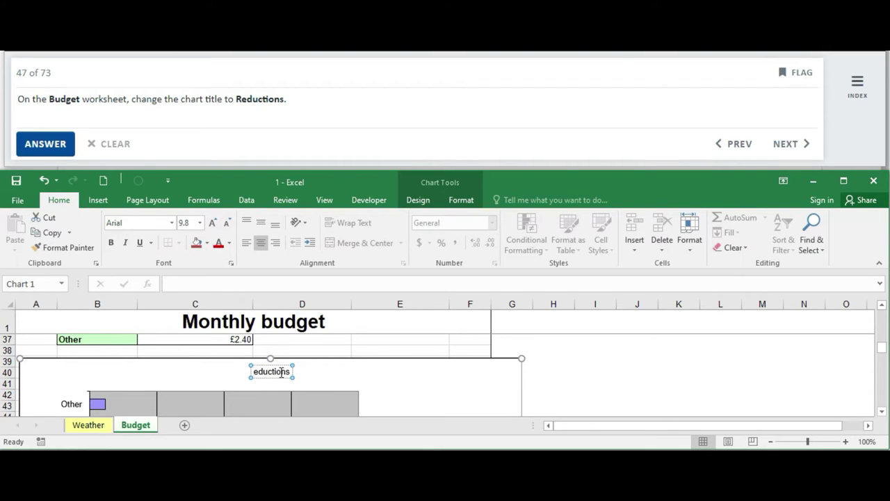
type("R")
left_click(311, 374)
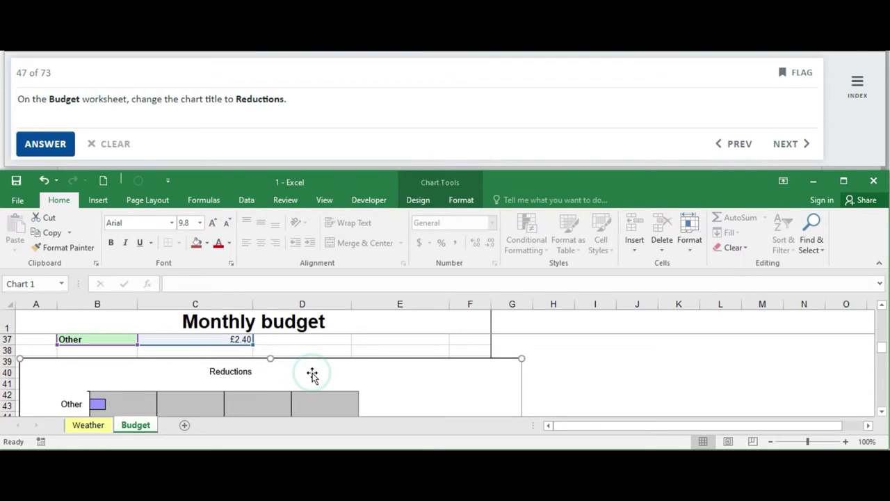
left_click_drag(882, 348, 882, 354)
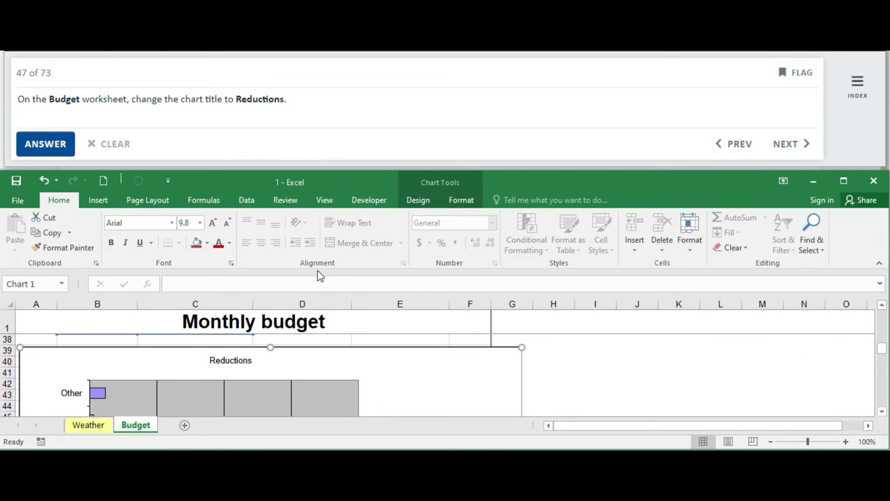
left_click(30, 147)
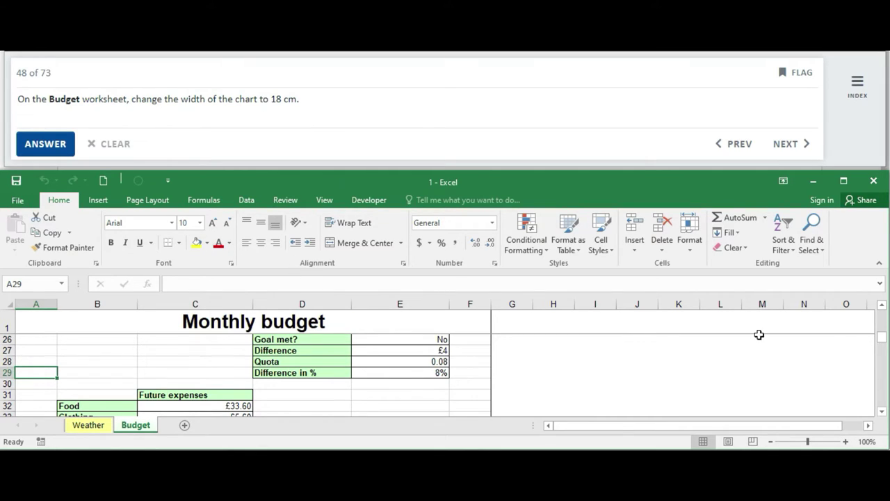
- Set the chart's shape width to 18 cm and submit question 48
left_click_drag(882, 341, 886, 363)
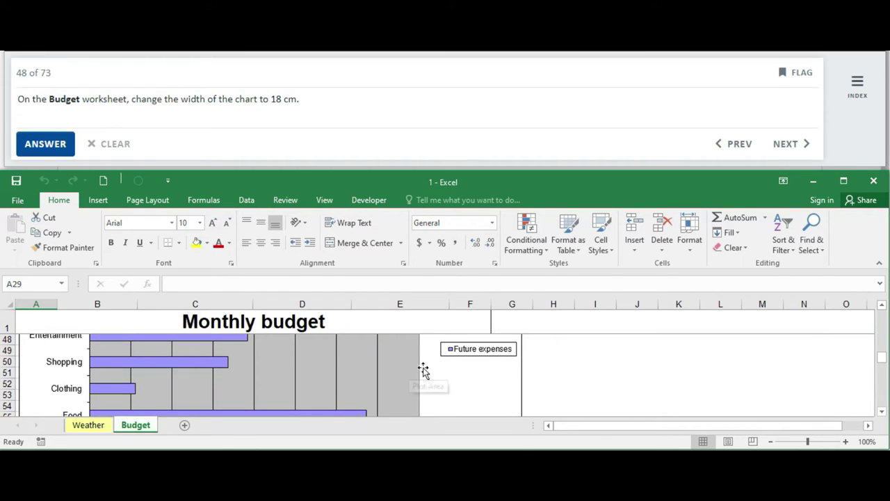
left_click(438, 376)
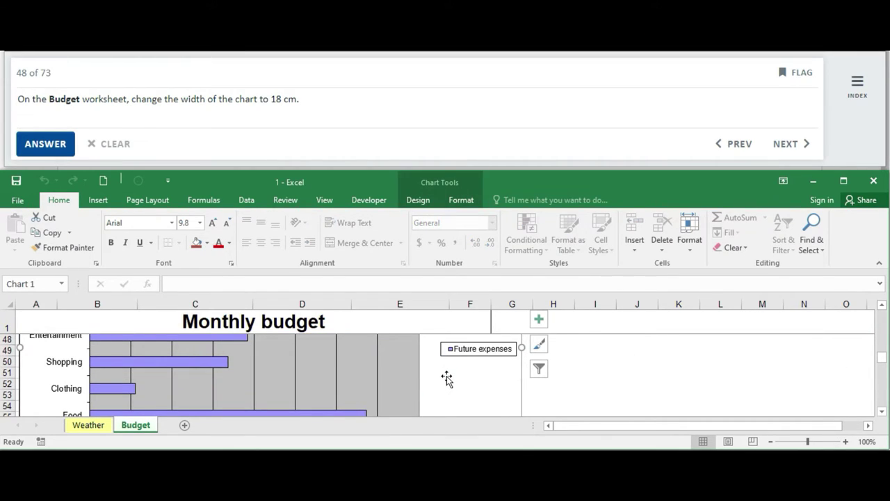
left_click(460, 201)
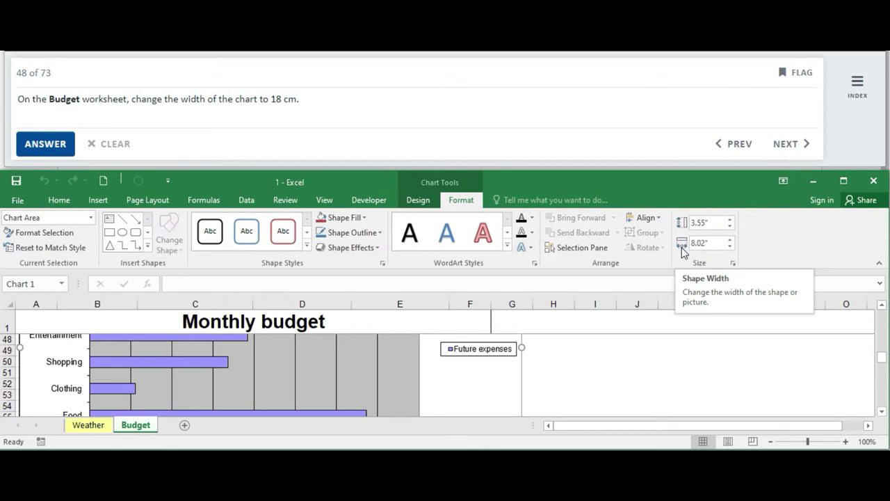
left_click(707, 245)
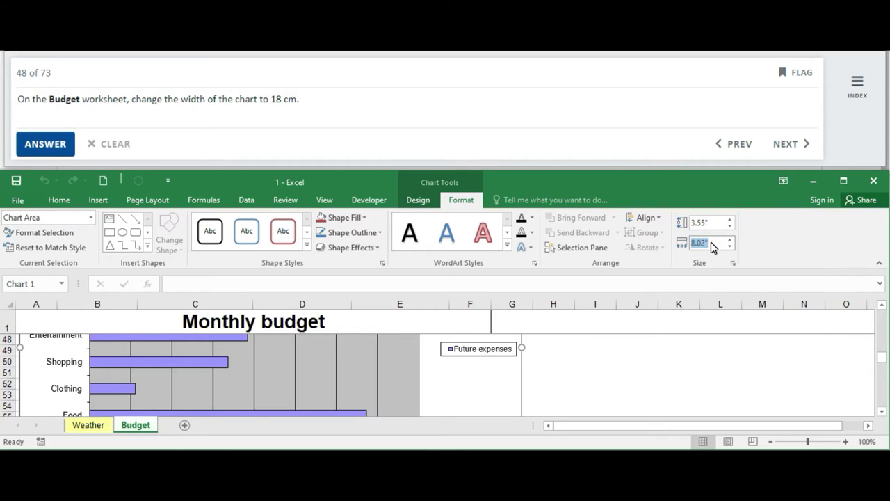
type("18")
left_click(717, 223)
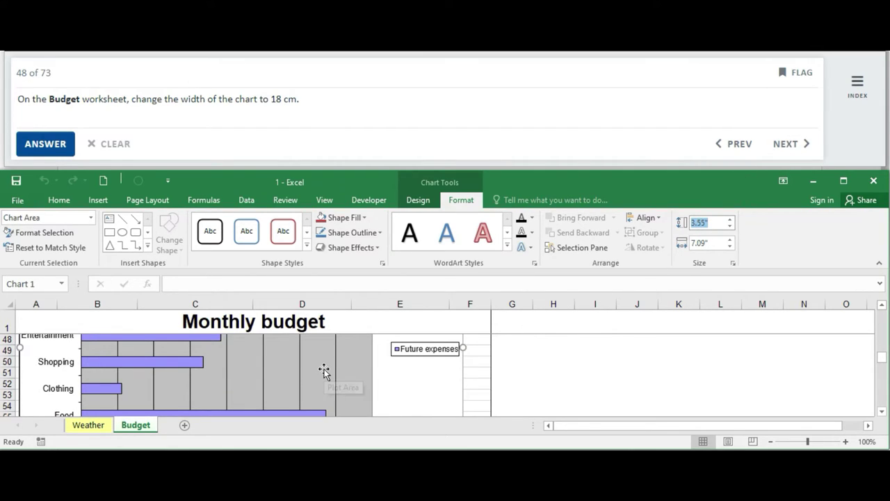
left_click(50, 144)
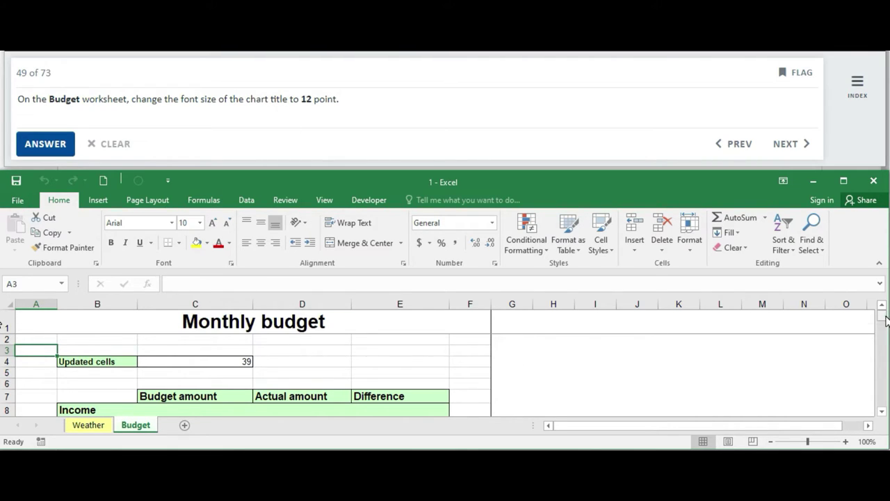
- Set the Reductions chart title's font size to 12 and submit question 49
left_click_drag(886, 319, 883, 357)
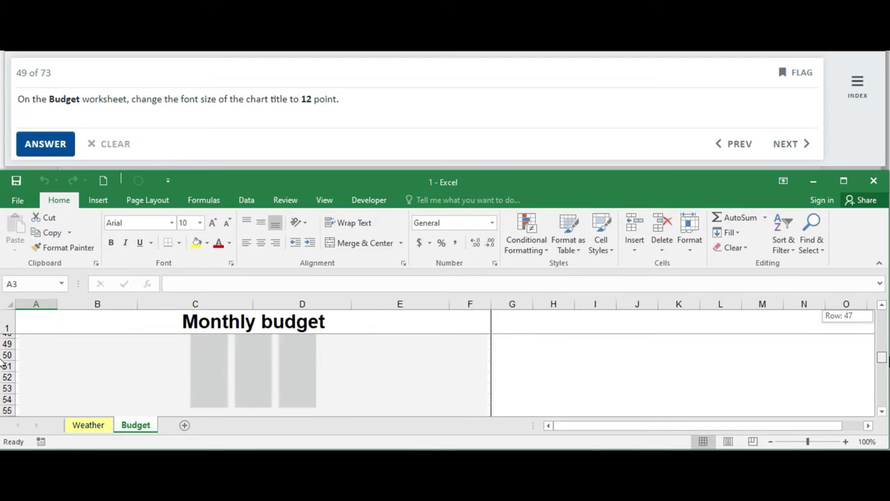
left_click_drag(3, 362, 882, 352)
left_click(417, 364)
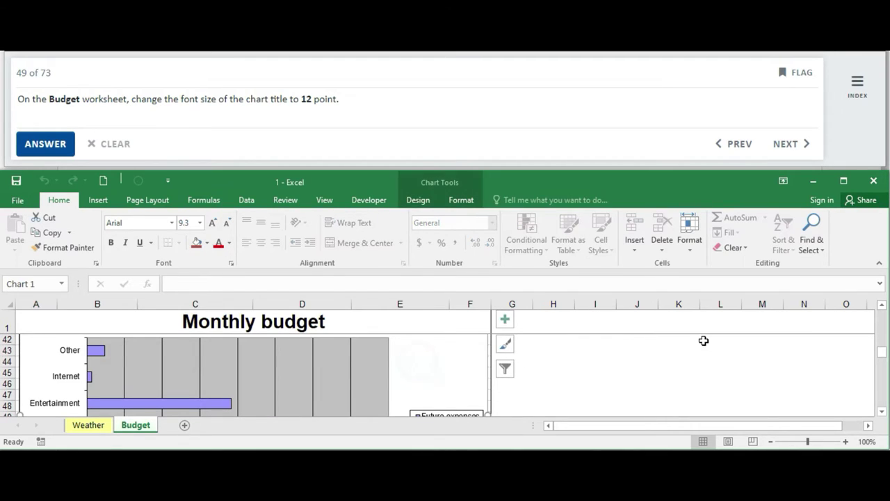
left_click(882, 306)
left_click(882, 306)
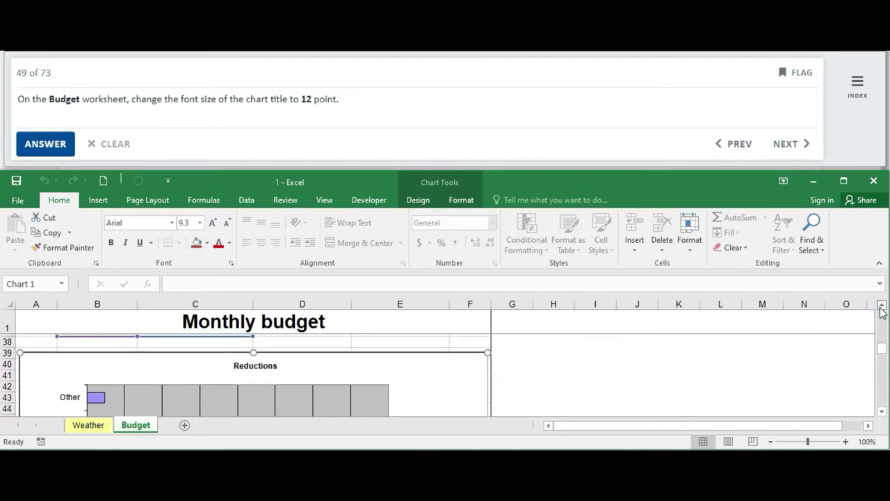
left_click(881, 306)
left_click(256, 374)
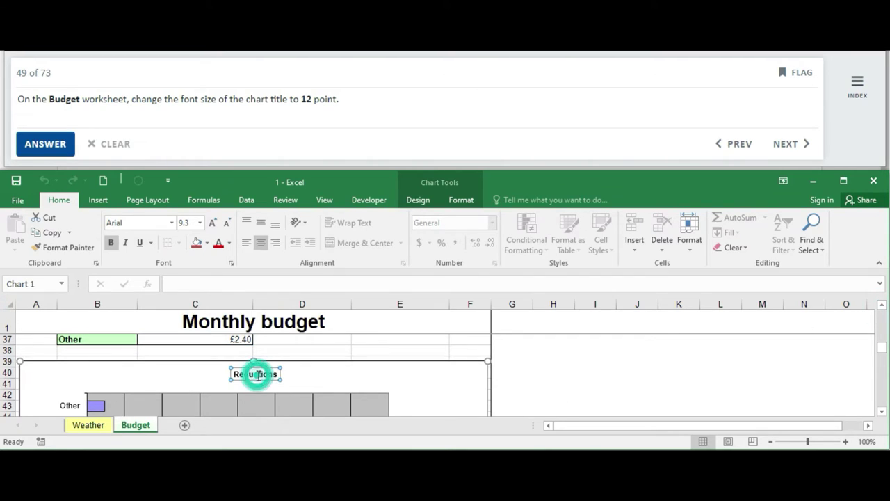
left_click(199, 222)
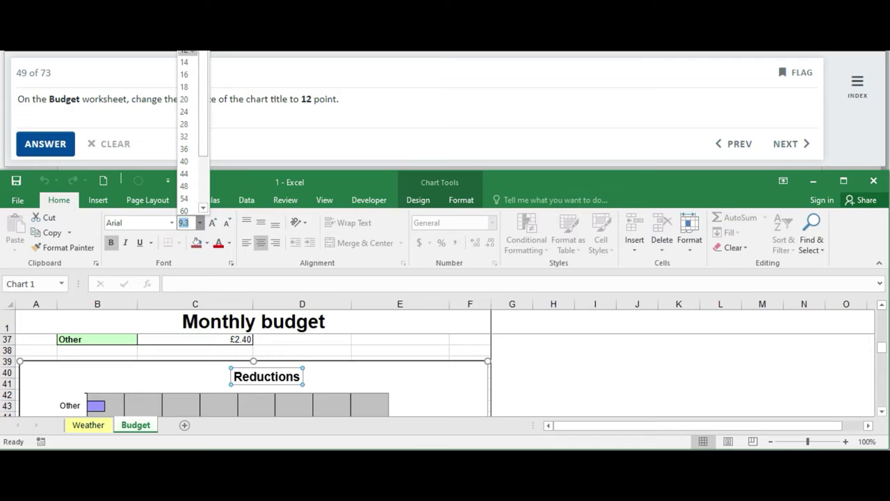
left_click(187, 62)
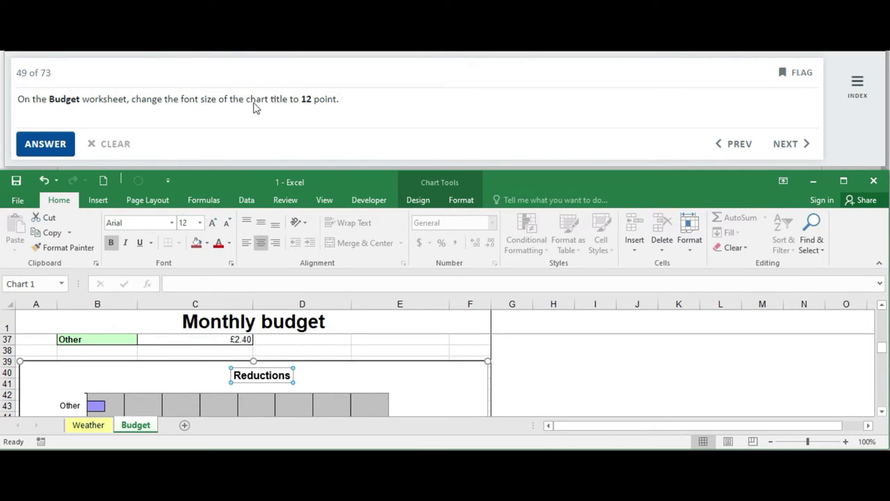
double_click(324, 376)
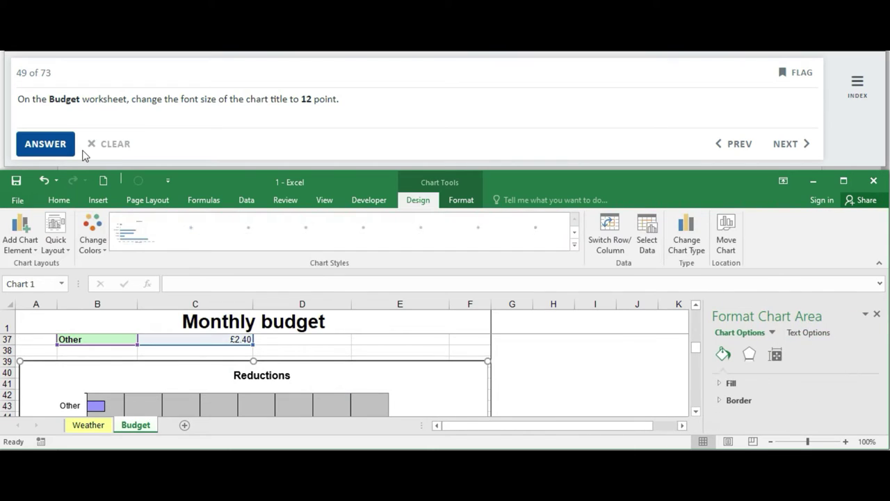
left_click(62, 144)
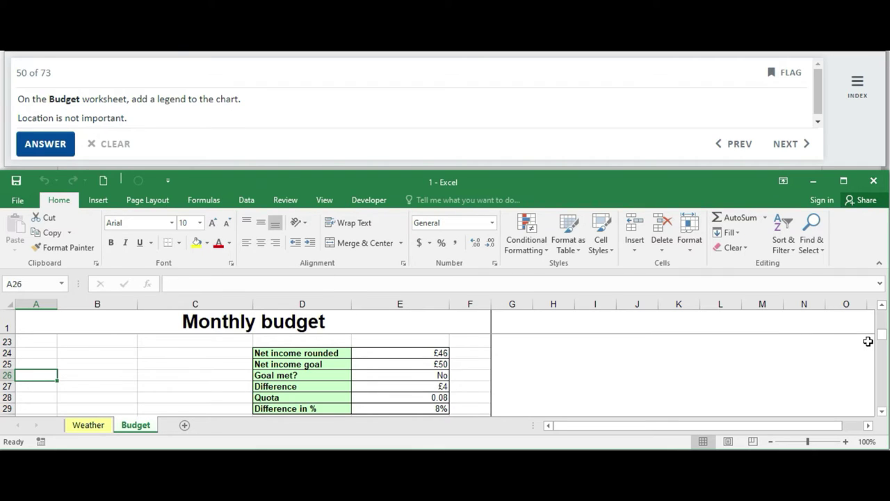
- Add a legend to the chart, position it on the right, and submit question 50
left_click_drag(882, 335, 885, 357)
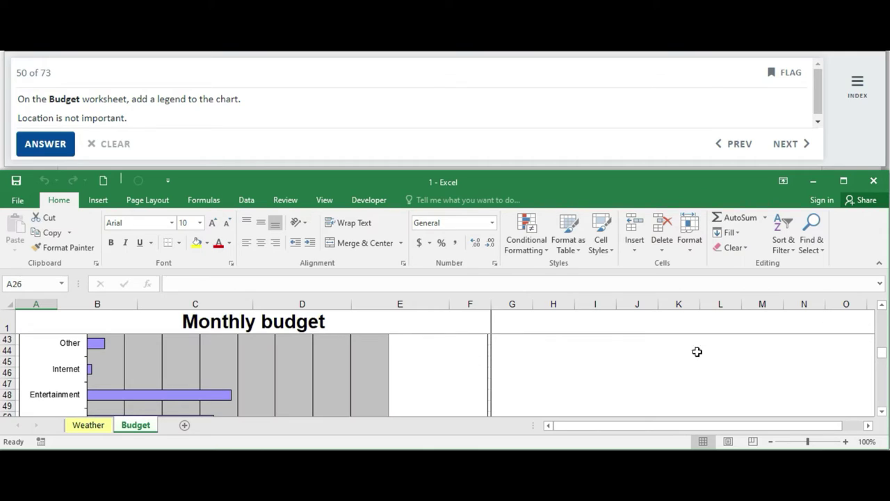
left_click(447, 367)
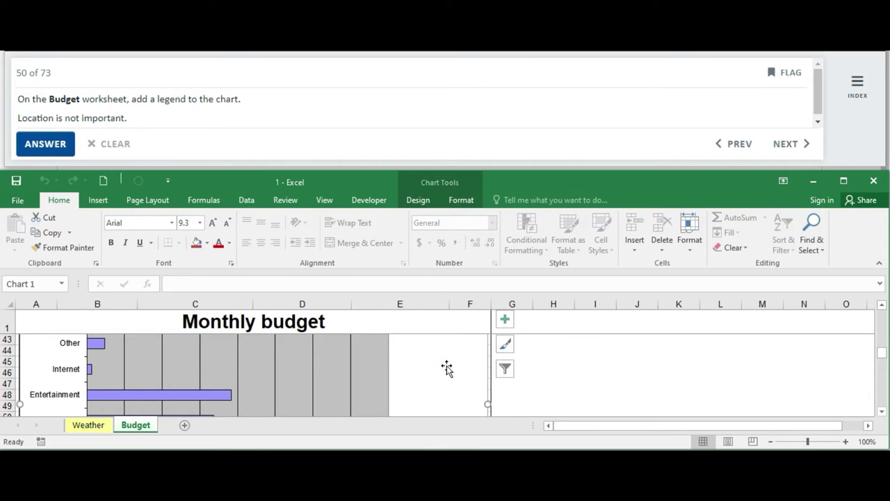
left_click(419, 201)
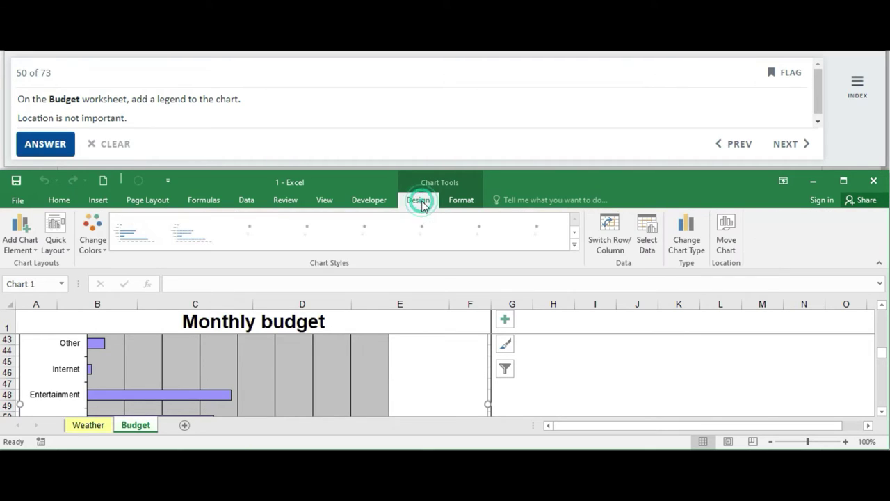
left_click(36, 247)
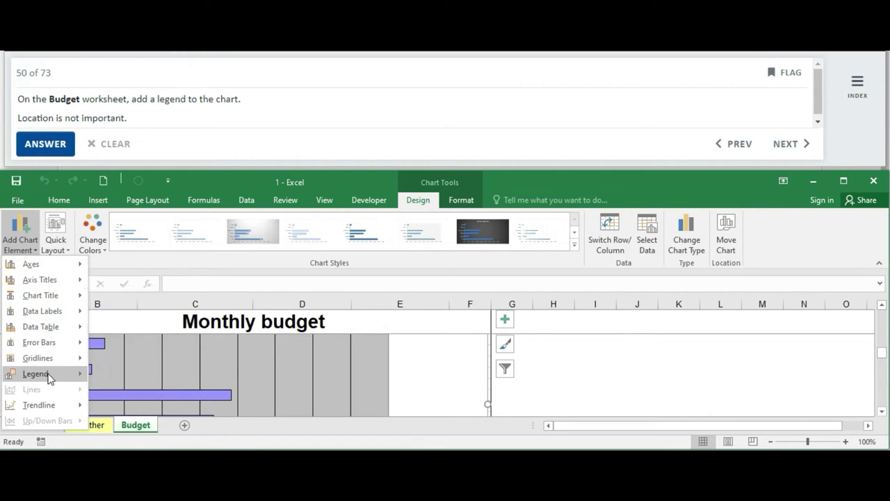
mouse_move(36, 374)
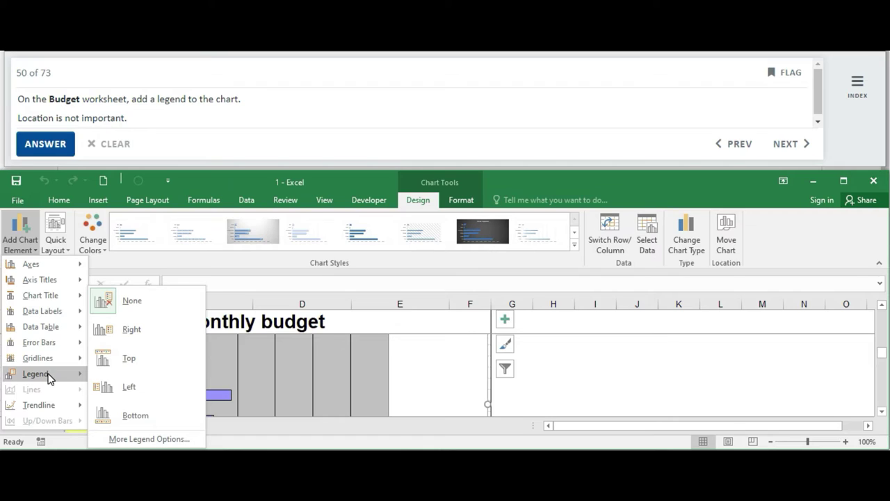
left_click(136, 416)
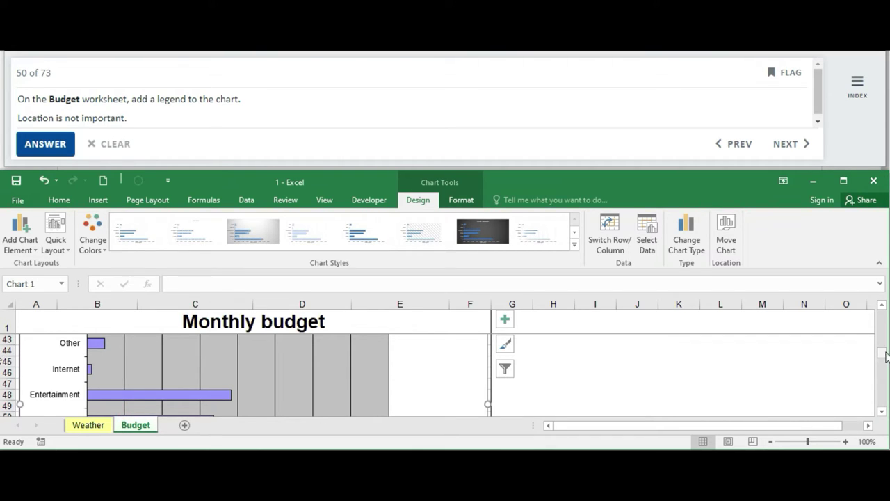
left_click_drag(885, 356, 887, 365)
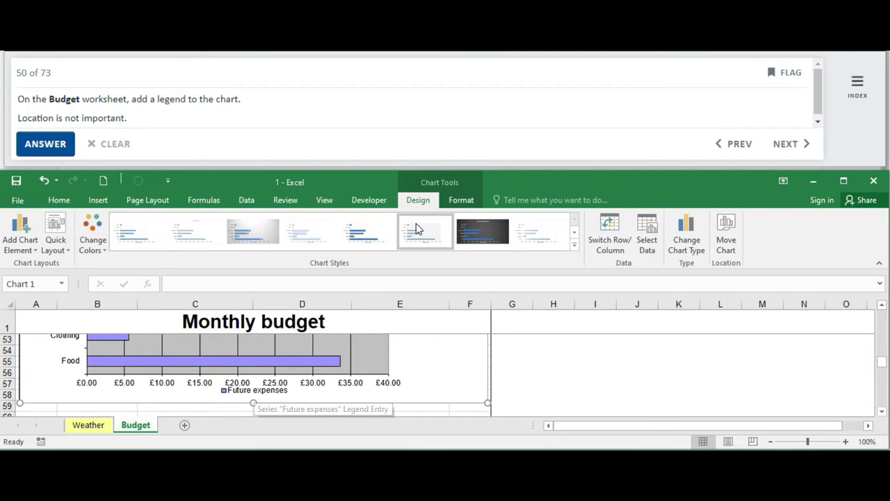
left_click(38, 252)
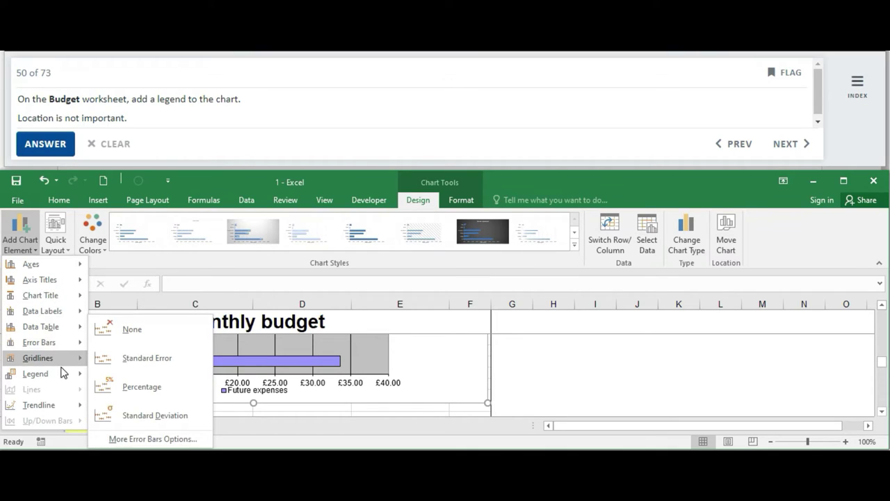
mouse_move(36, 373)
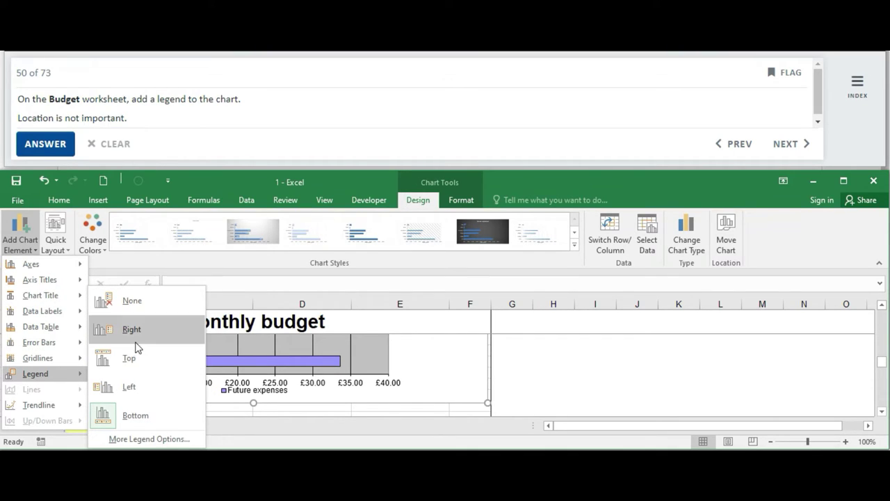
left_click(131, 329)
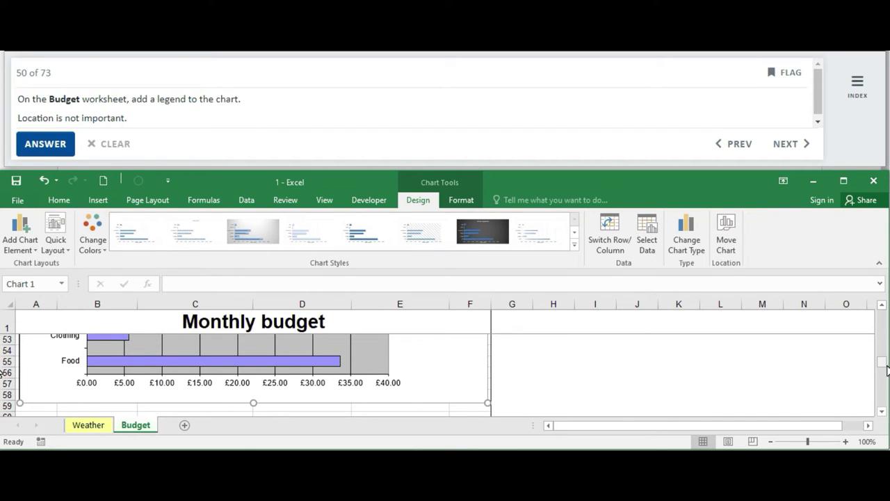
left_click_drag(882, 363, 882, 355)
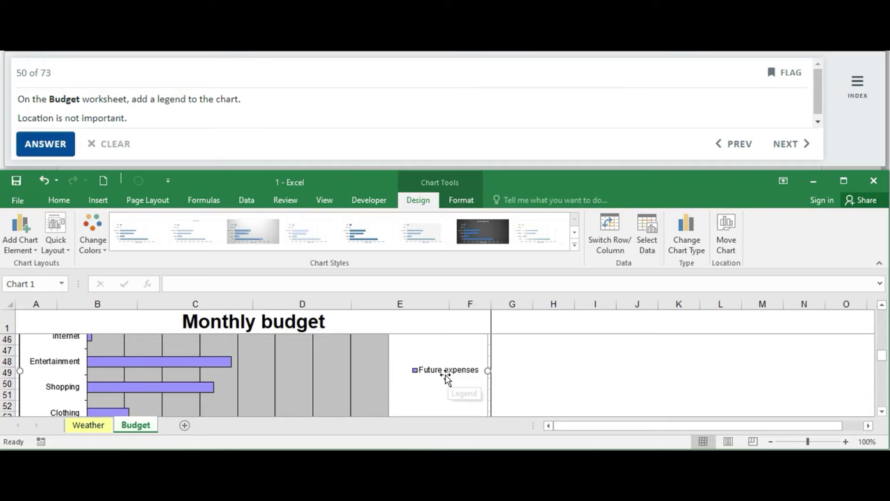
left_click(48, 144)
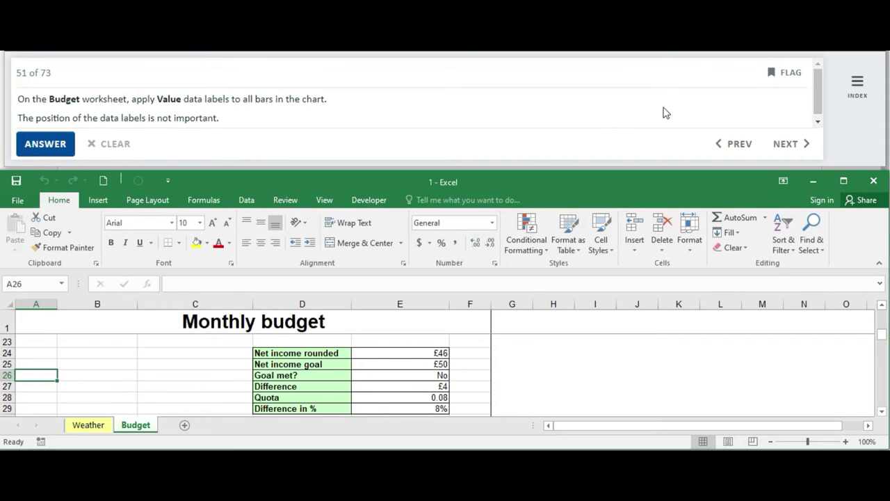
- Add Outside End value data labels to the chart's bars and submit question 51
left_click(819, 123)
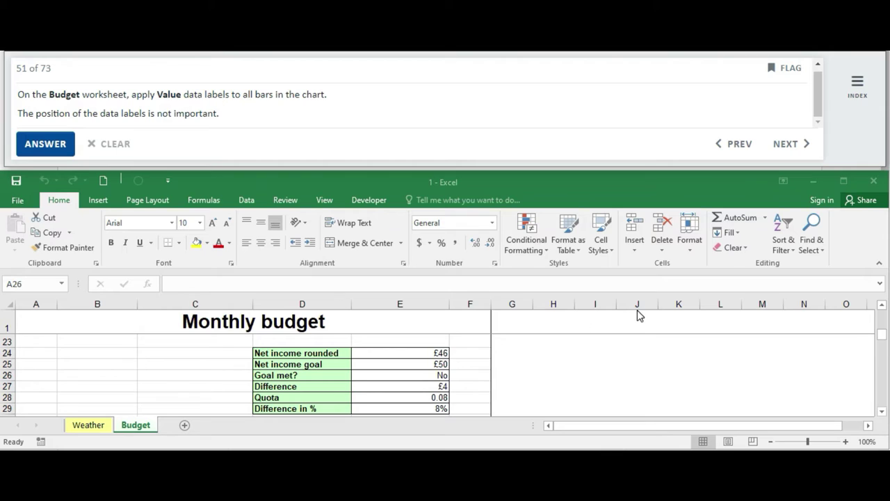
left_click(879, 342)
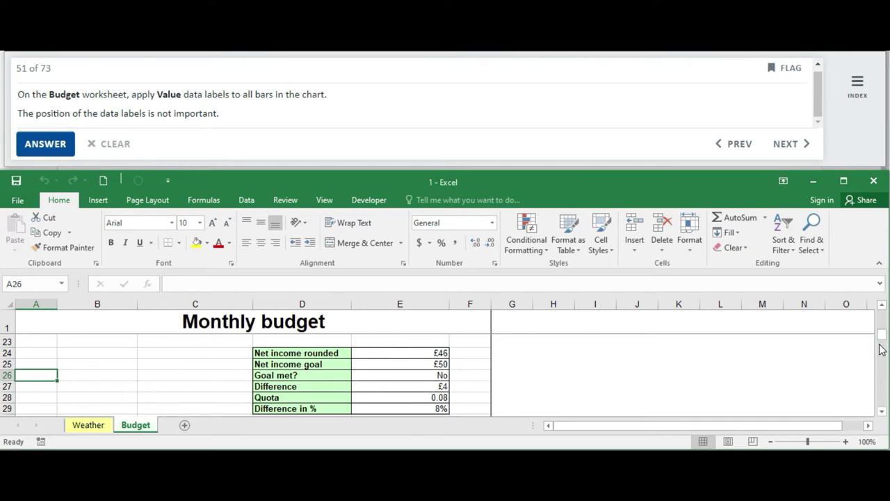
left_click_drag(880, 342, 882, 355)
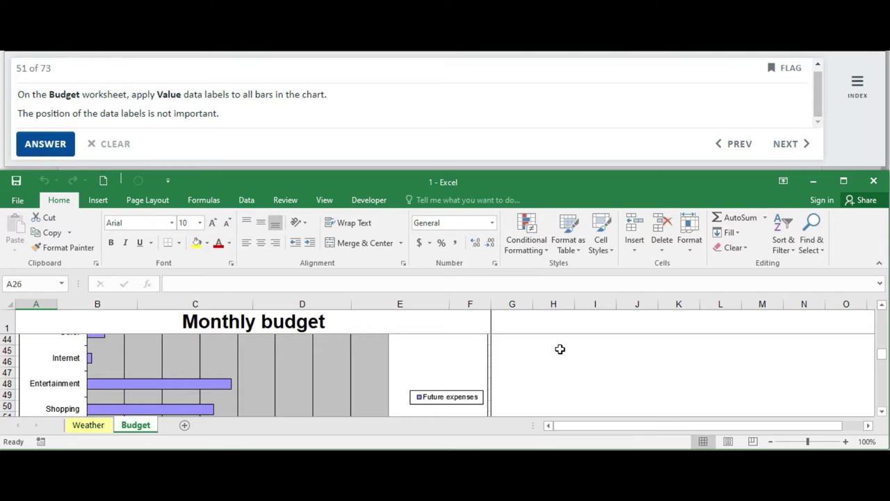
left_click(210, 359)
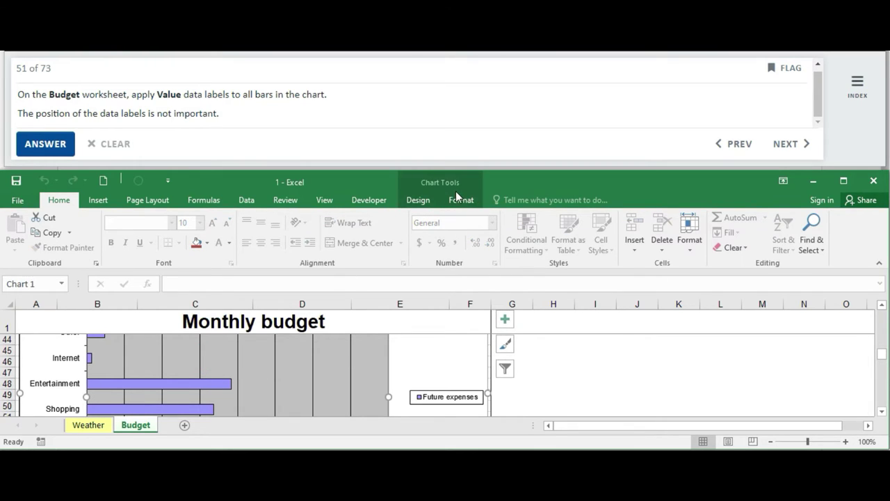
left_click(459, 200)
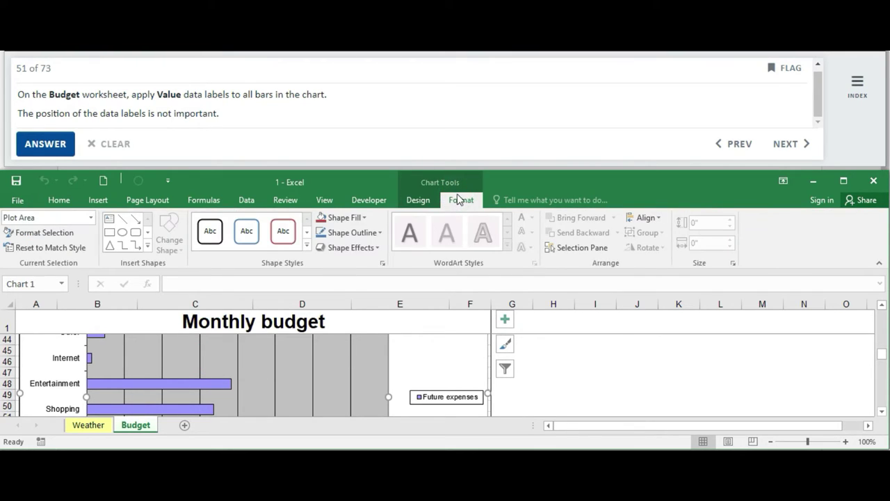
left_click(418, 199)
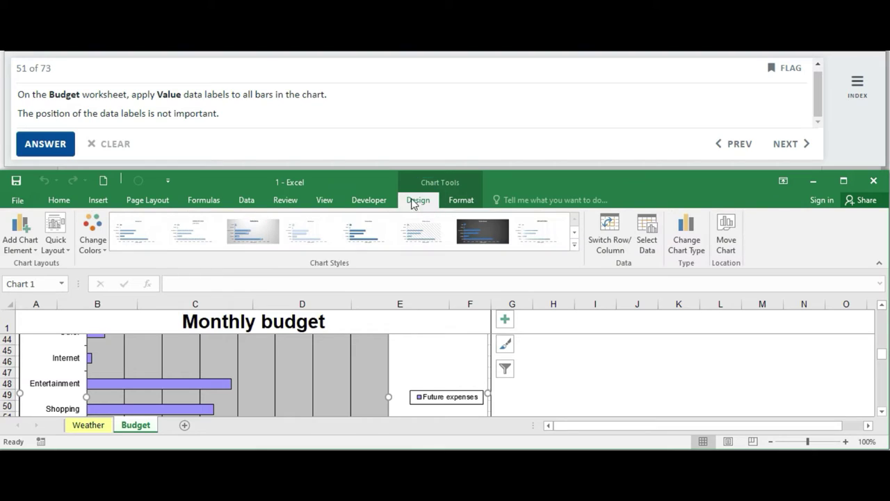
left_click(34, 249)
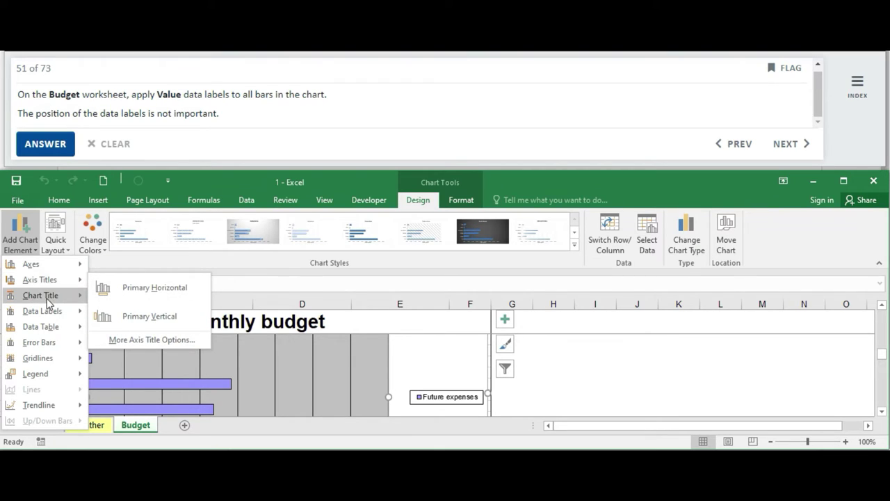
mouse_move(42, 311)
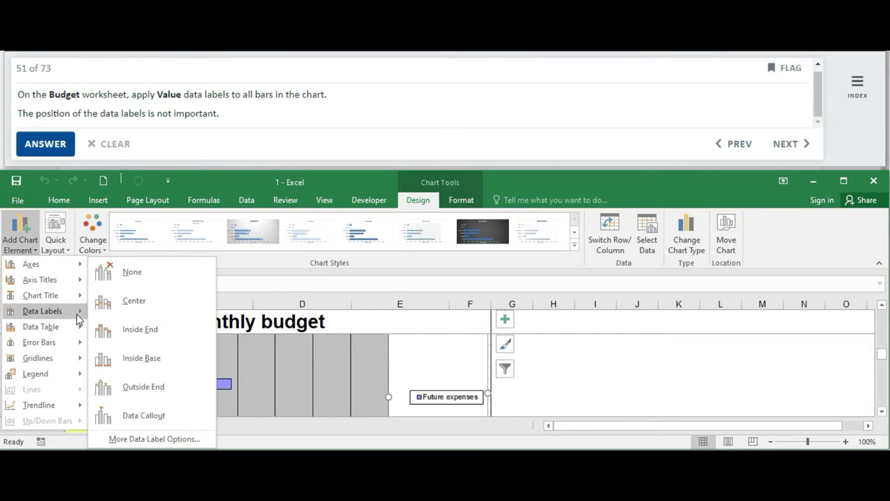
left_click(150, 392)
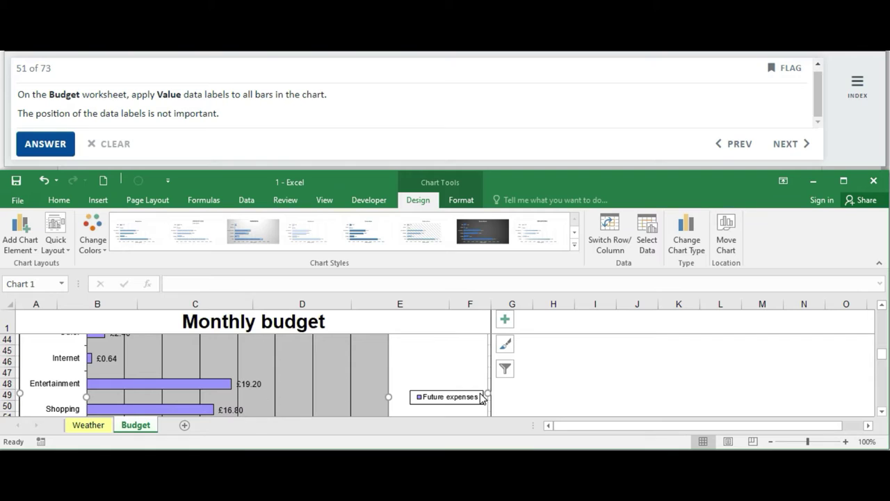
left_click_drag(882, 353, 884, 364)
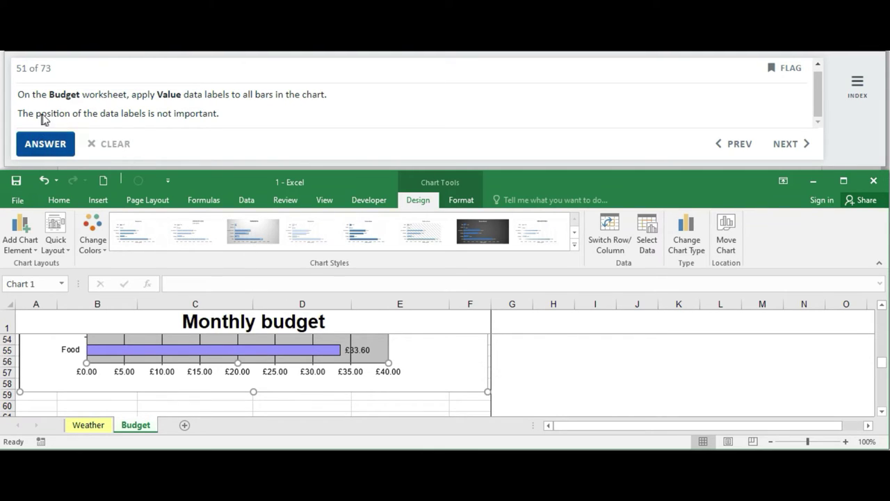
left_click(54, 145)
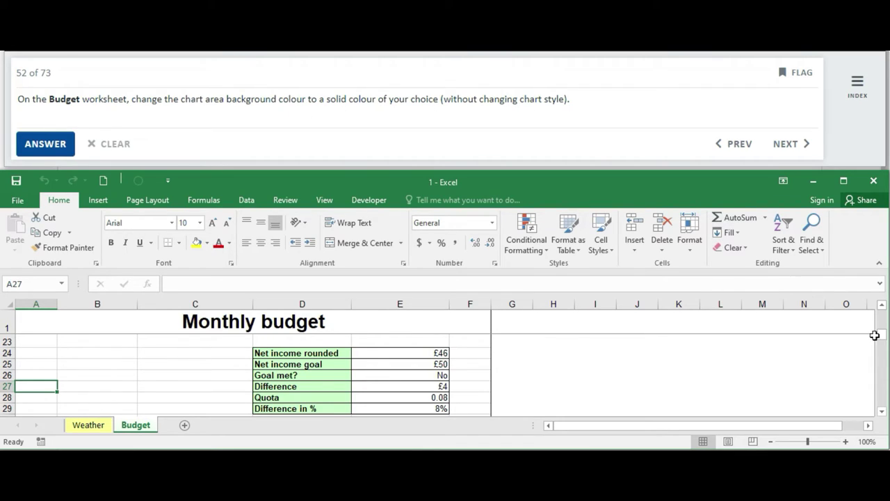
- Select the budget chart's plot area
left_click_drag(875, 335, 3, 359)
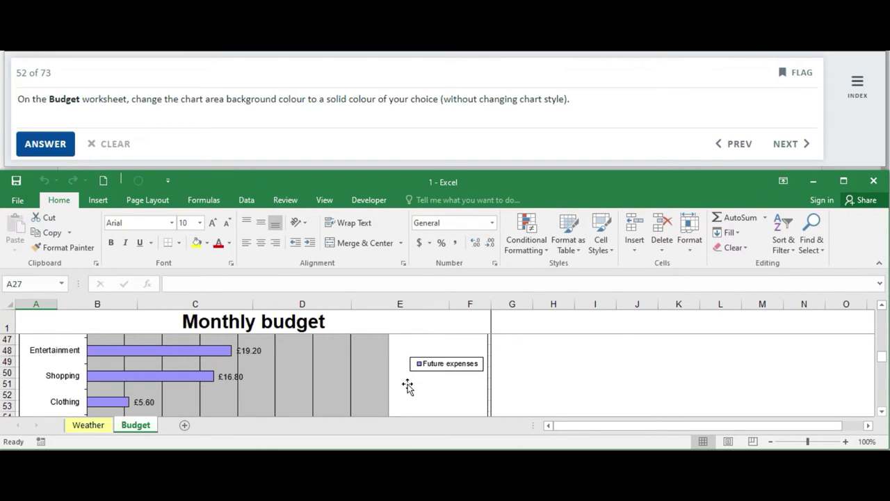
left_click(408, 387)
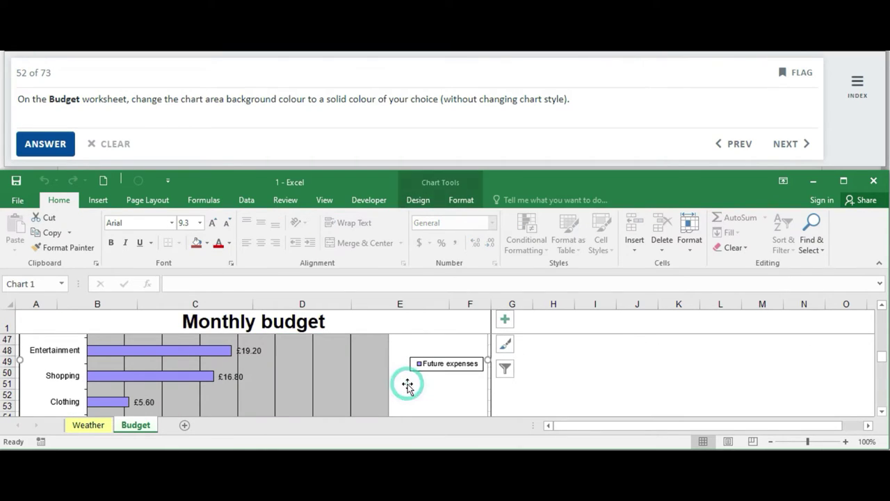
left_click(418, 200)
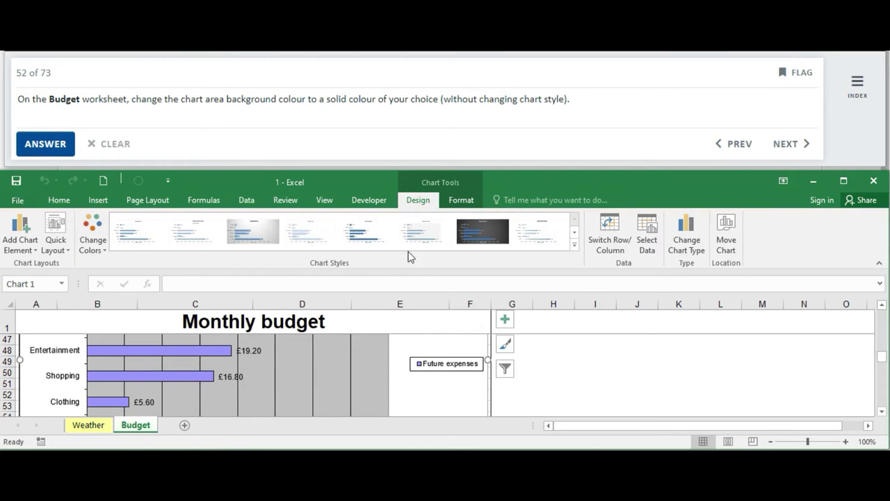
left_click(374, 362)
left_click(374, 361)
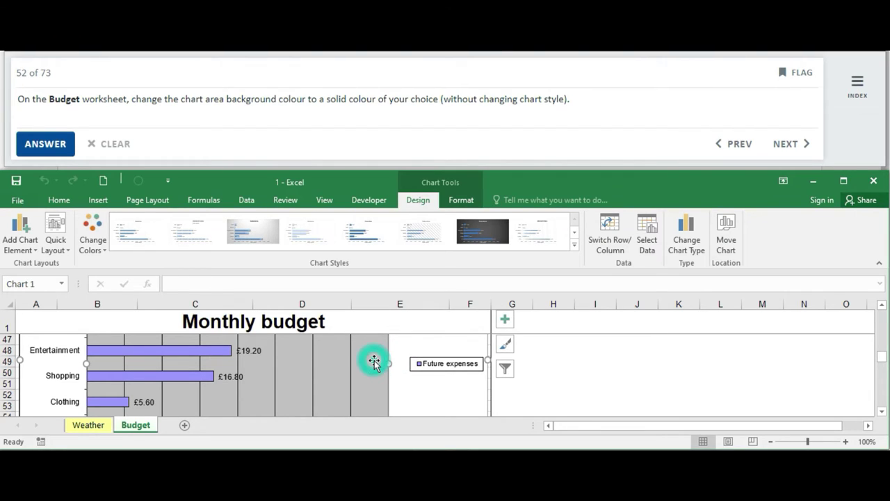
left_click(269, 365)
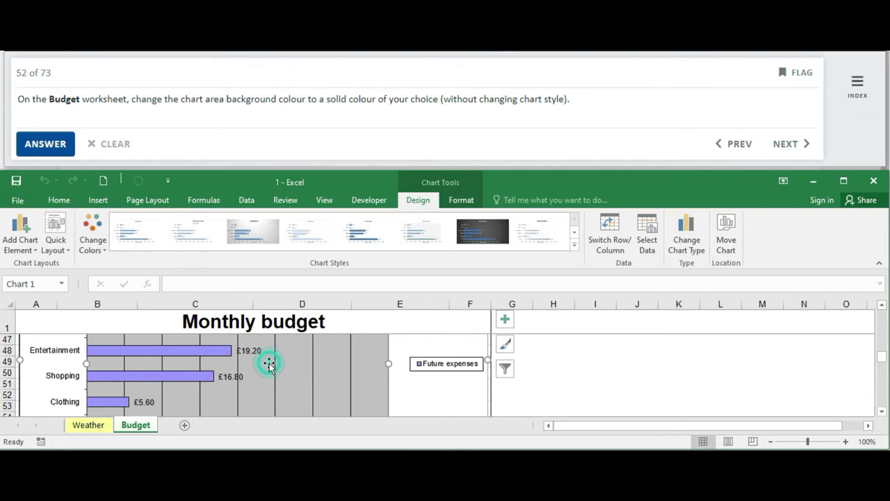
scroll(313, 365, "down", 1)
left_click(365, 360)
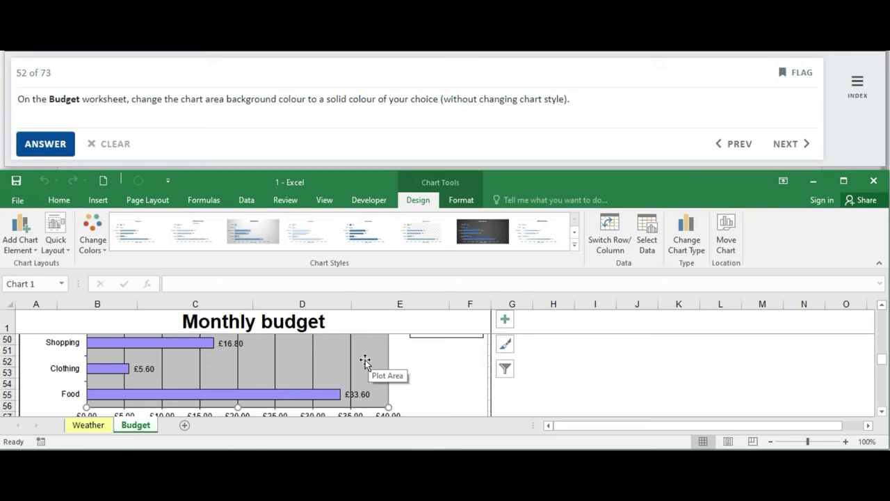
- Give the plot area a solid Blue, Accent 1, Lighter 40% fill
left_click(462, 202)
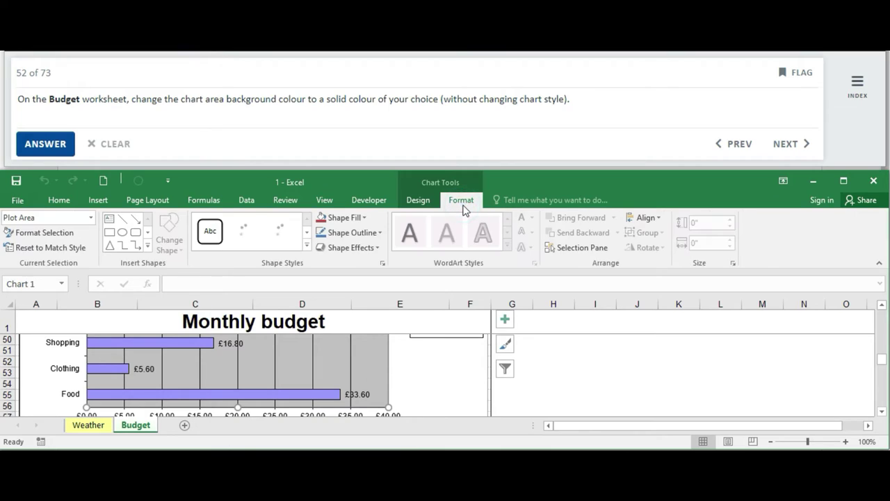
left_click(365, 217)
left_click(365, 217)
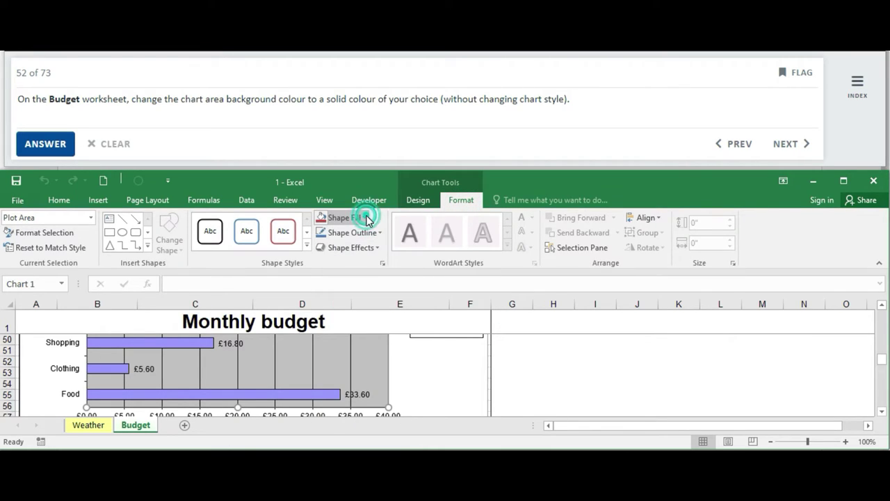
left_click(382, 264)
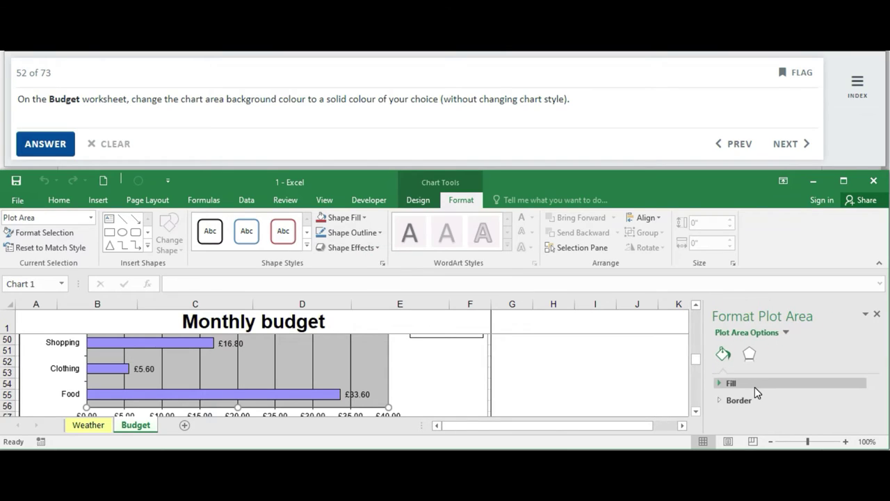
left_click(719, 383)
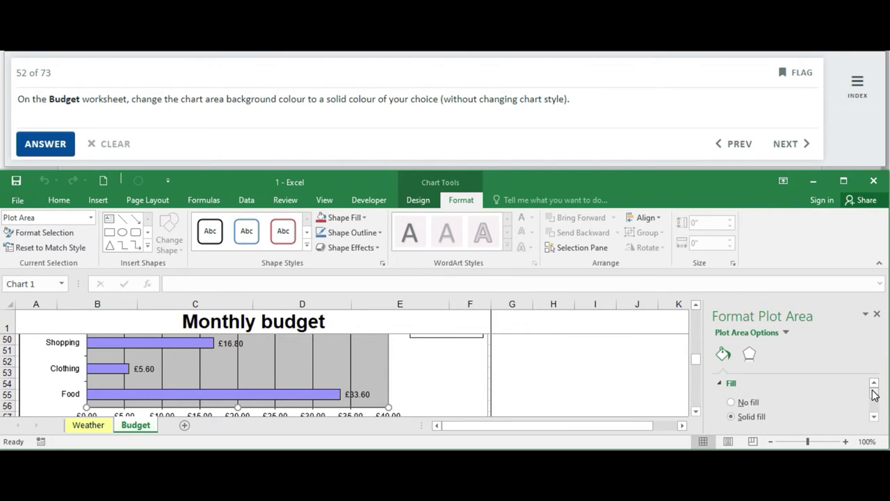
left_click(873, 416)
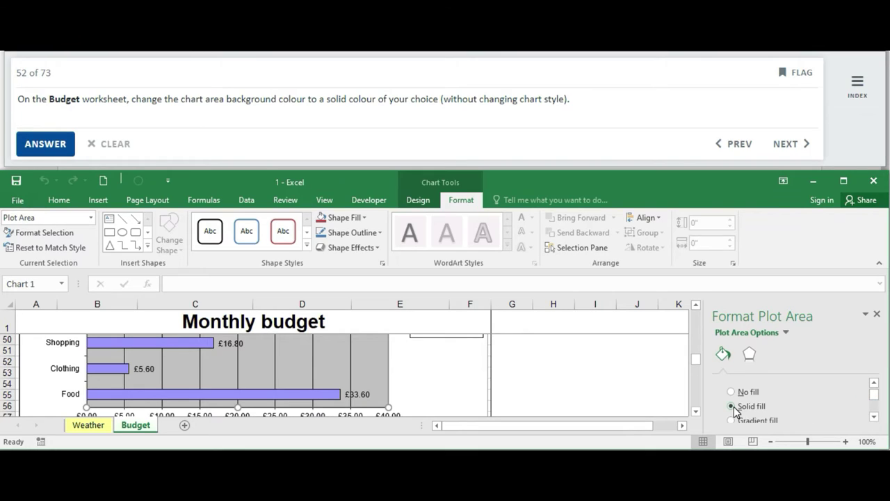
left_click(732, 407)
left_click(874, 416)
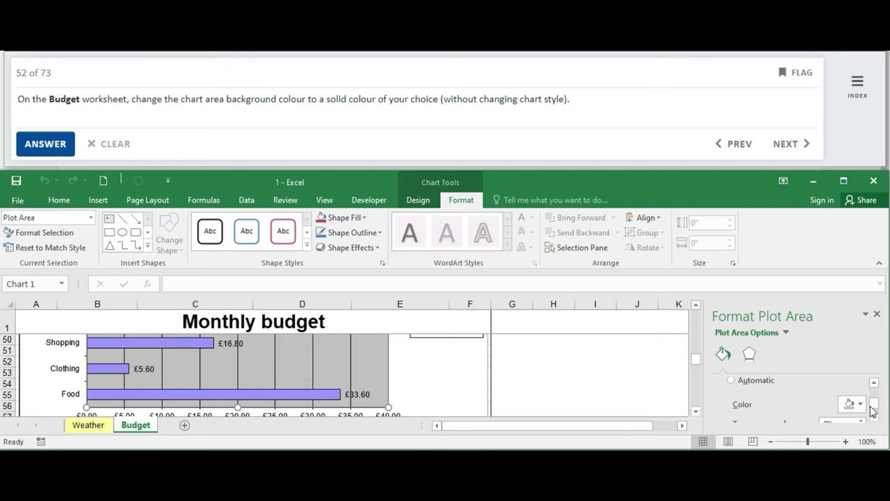
left_click(854, 403)
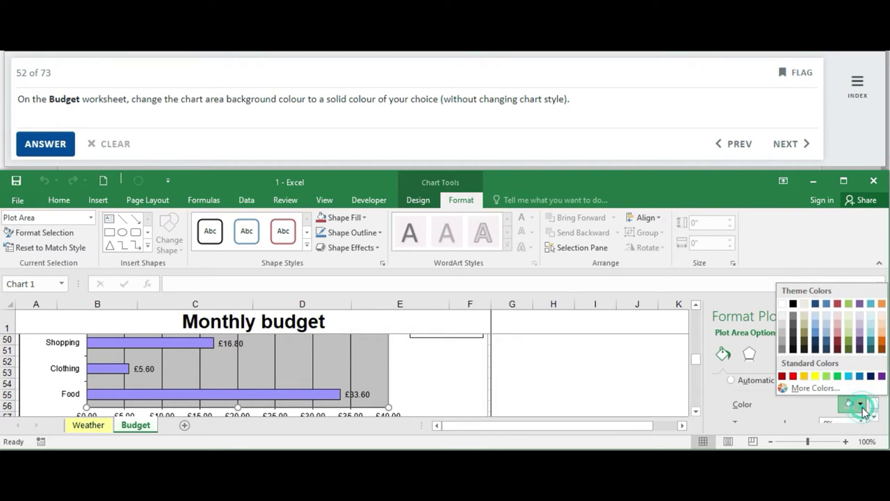
left_click(827, 323)
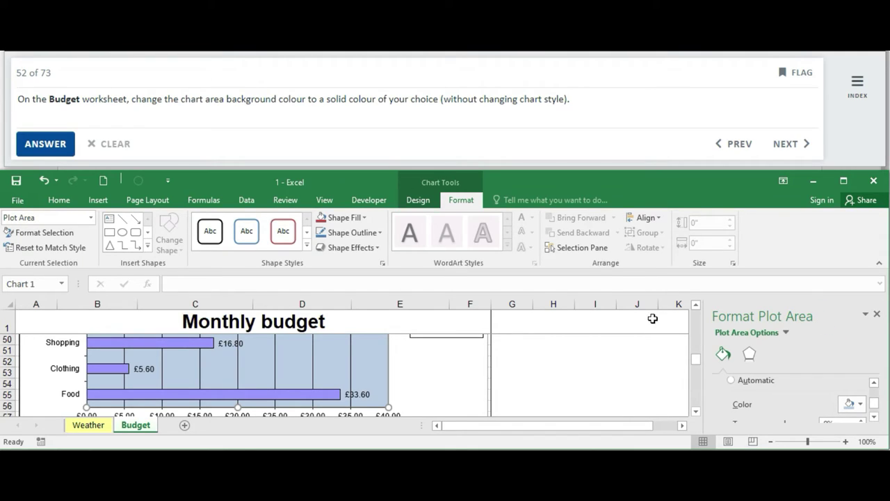
- Mark the chart's selection spot and submit question 53
left_click(61, 146)
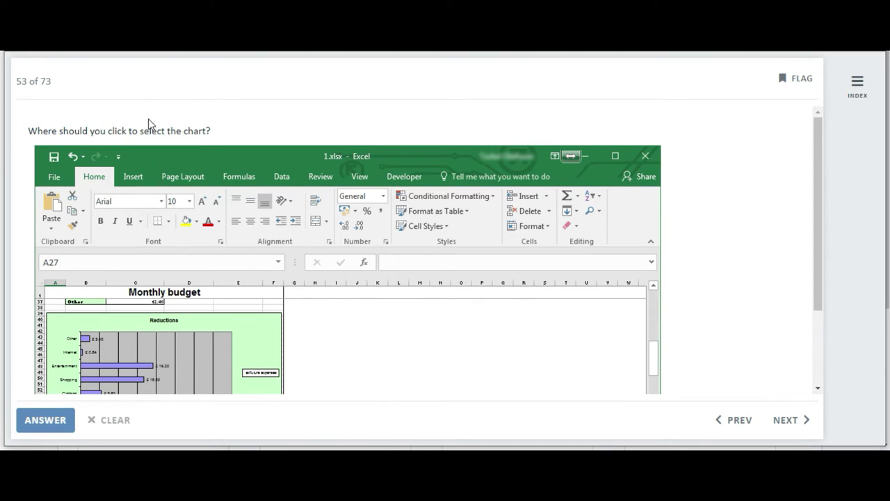
left_click(203, 360)
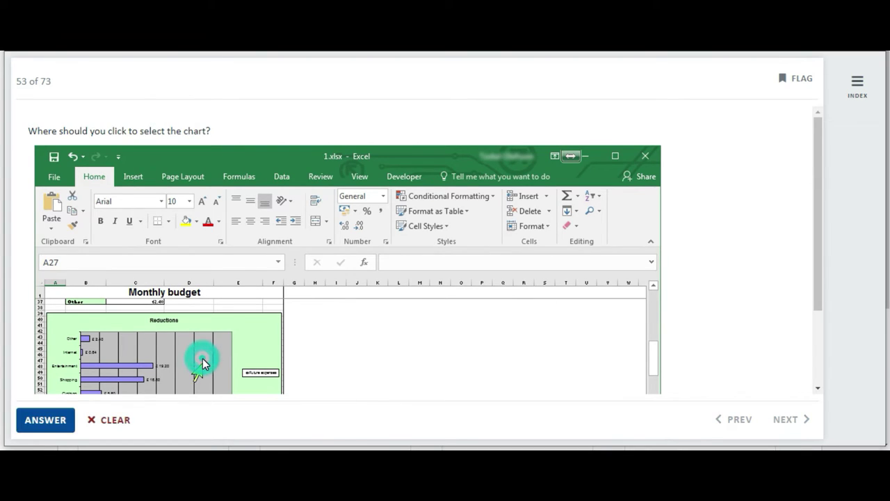
left_click(39, 426)
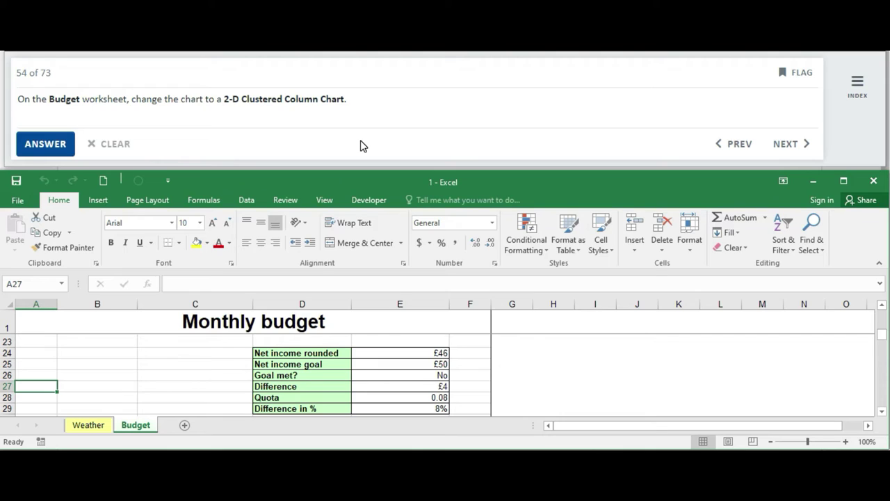
- Scroll down to the Reductions bar chart and select it
left_click(882, 413)
left_click(882, 413)
left_click(882, 413)
left_click(882, 413)
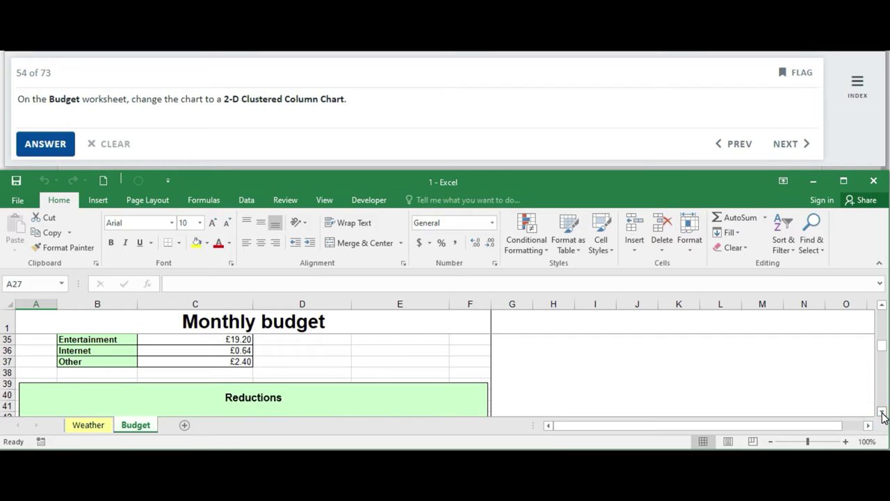
left_click(882, 414)
left_click(882, 413)
left_click(882, 413)
left_click(882, 413)
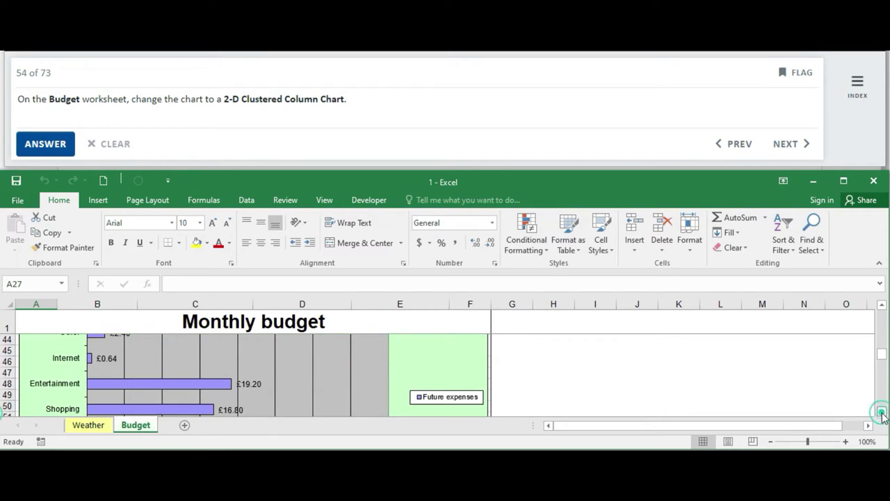
left_click(278, 364)
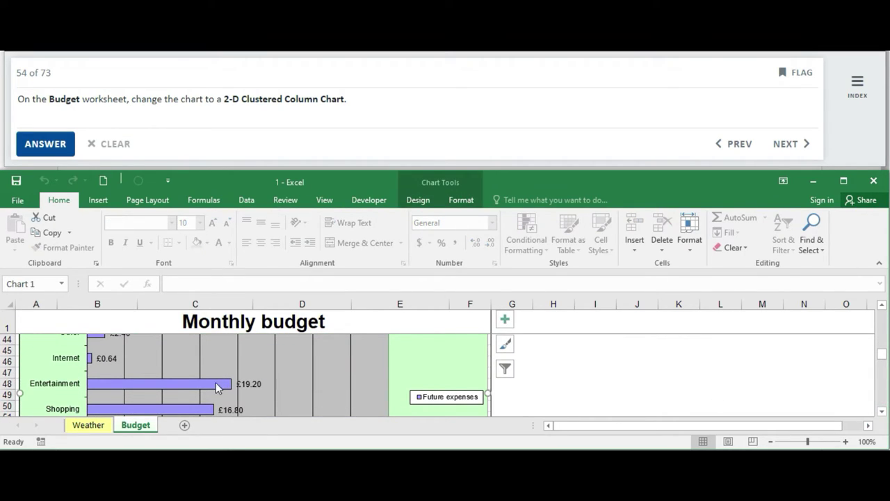
left_click(197, 353)
- Change the chart type to 2-D Clustered Column and submit question 54
left_click(420, 202)
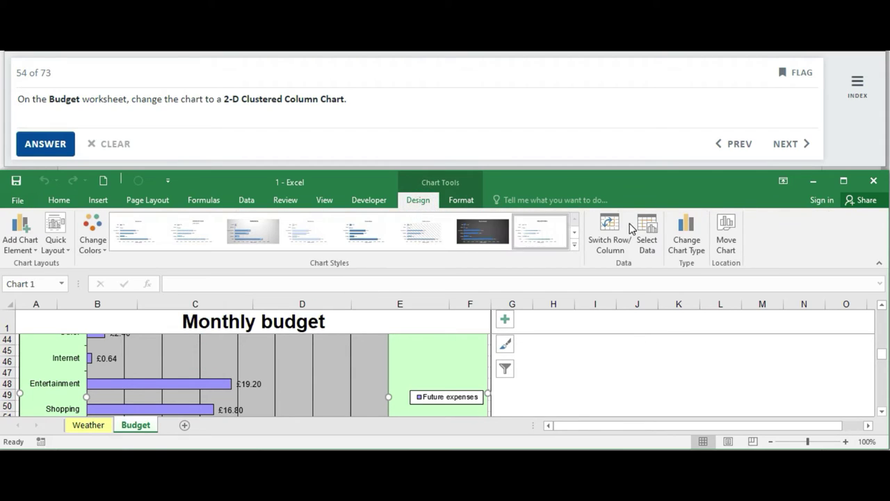
left_click(688, 240)
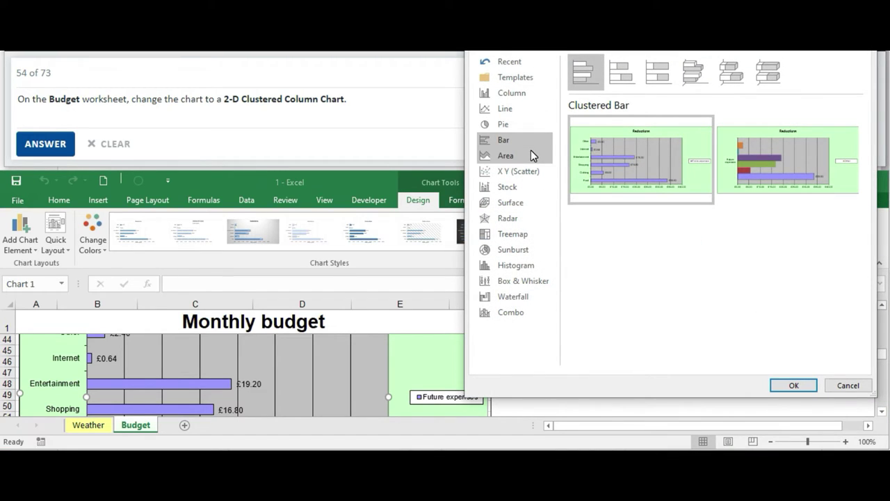
left_click(525, 93)
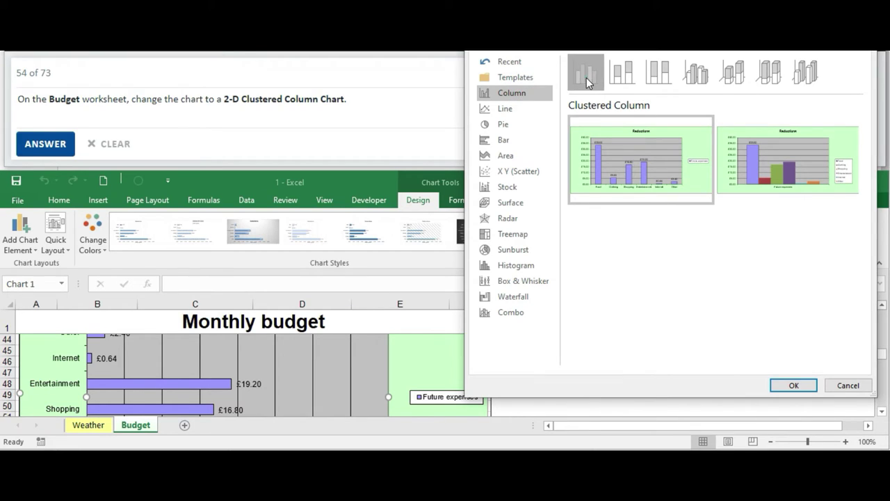
left_click(586, 82)
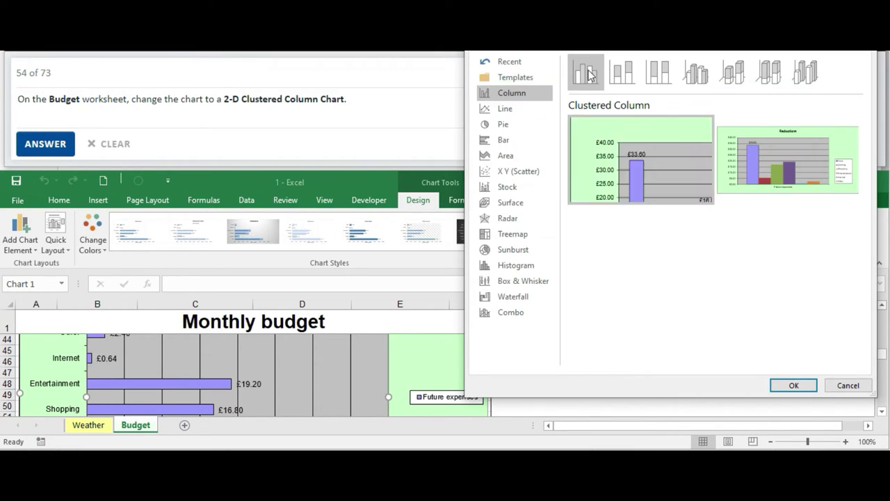
left_click(791, 385)
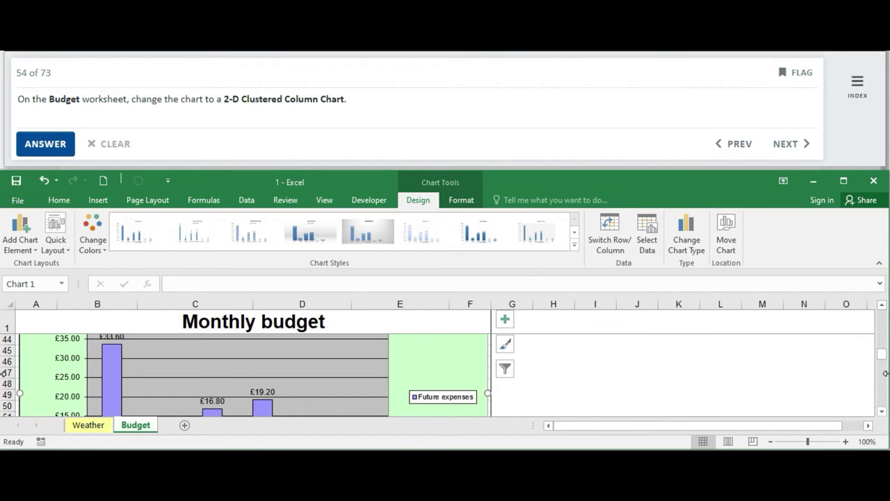
left_click_drag(885, 358, 886, 357)
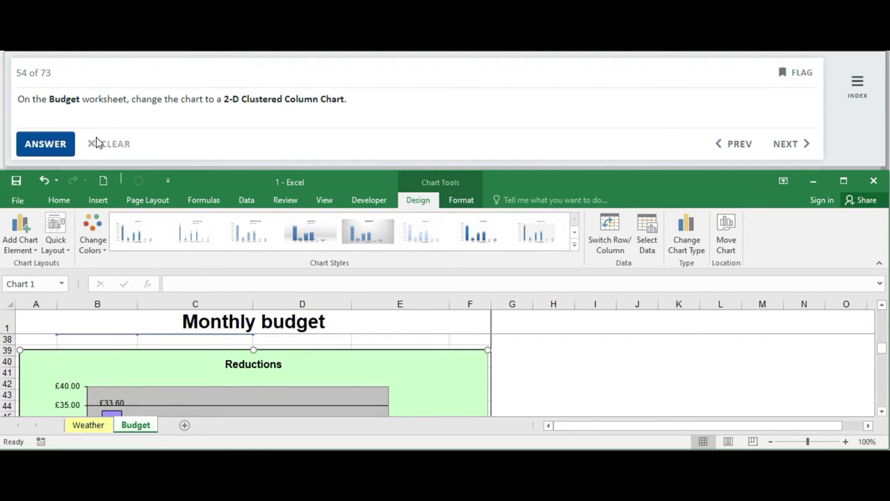
left_click(65, 141)
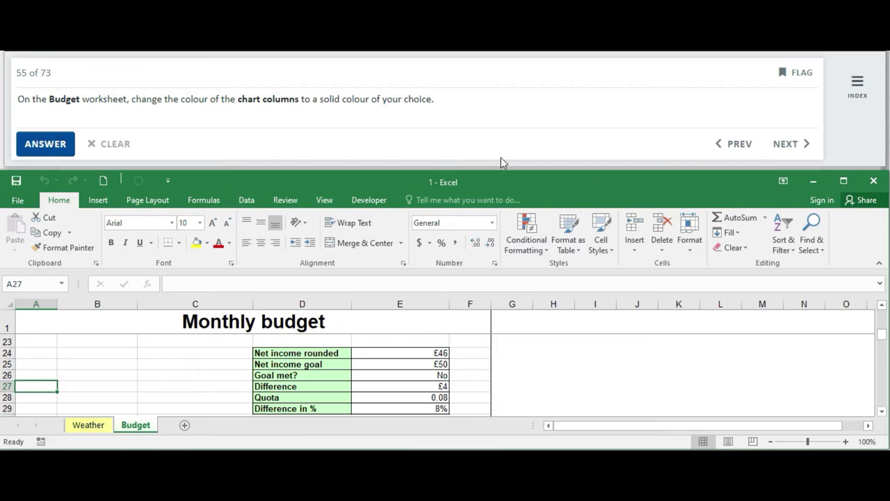
- Select the Reductions chart's column series and open its full Format Data Series settings
left_click_drag(884, 336, 883, 362)
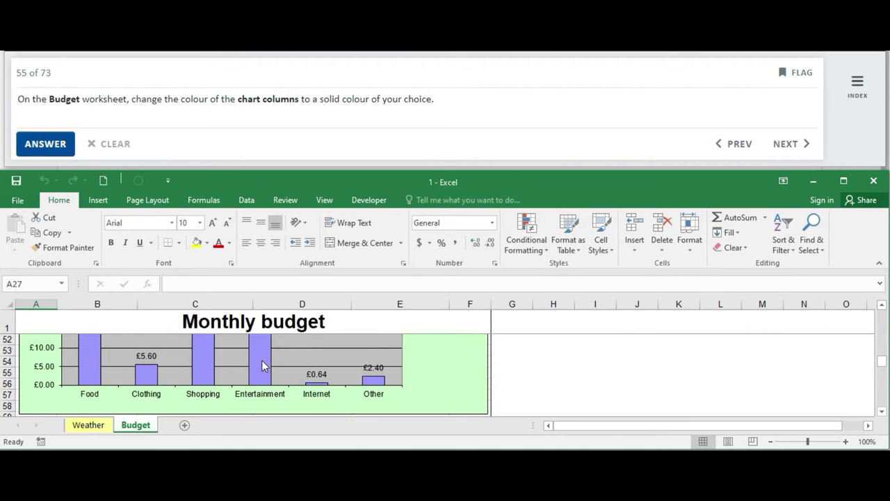
left_click(260, 370)
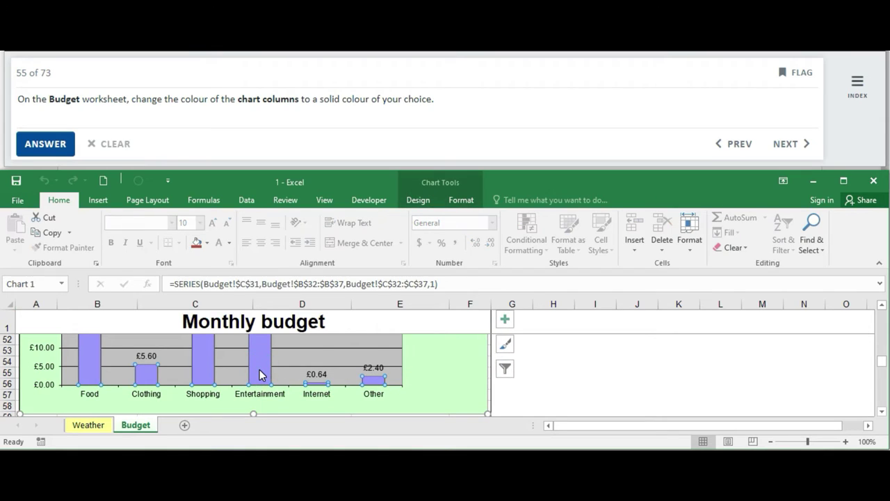
left_click(426, 203)
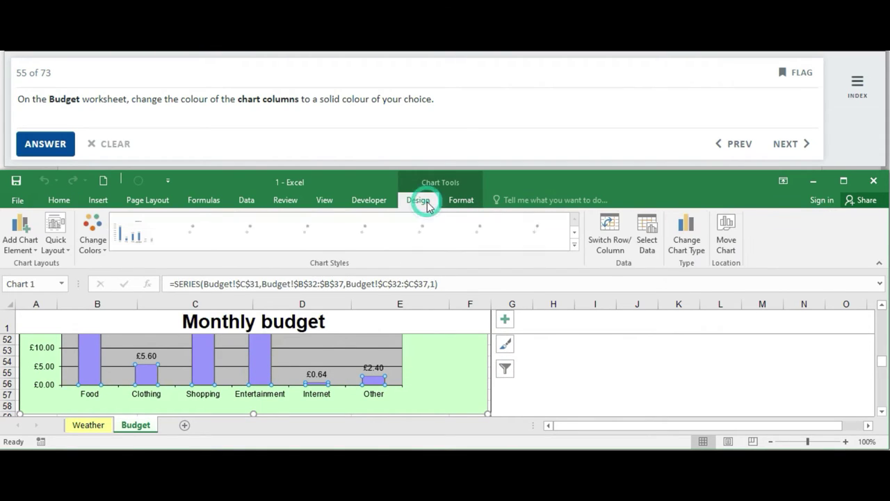
left_click(459, 200)
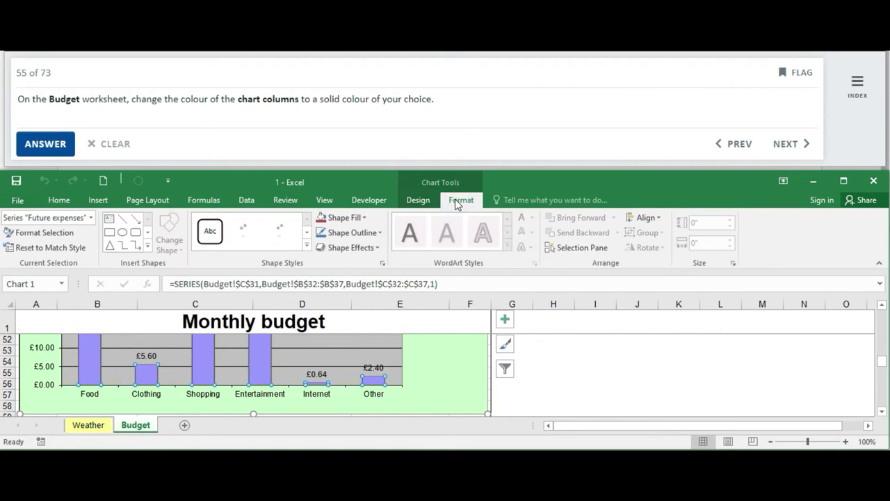
left_click(366, 219)
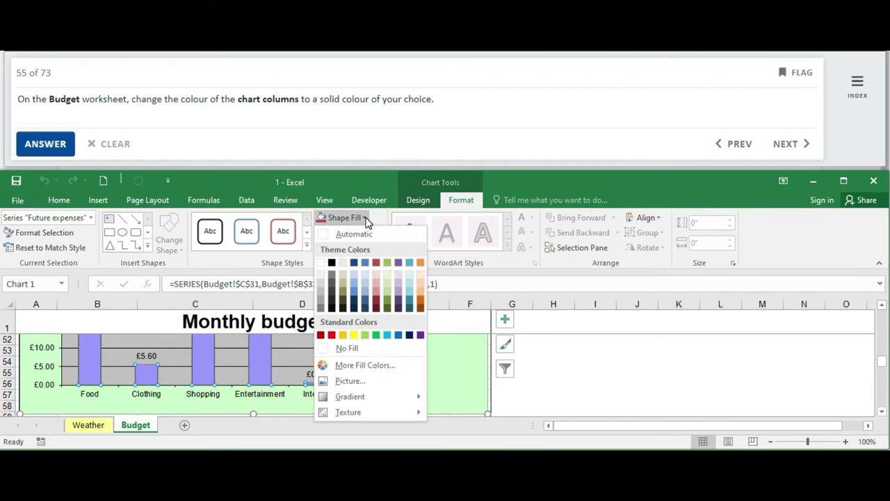
left_click(366, 219)
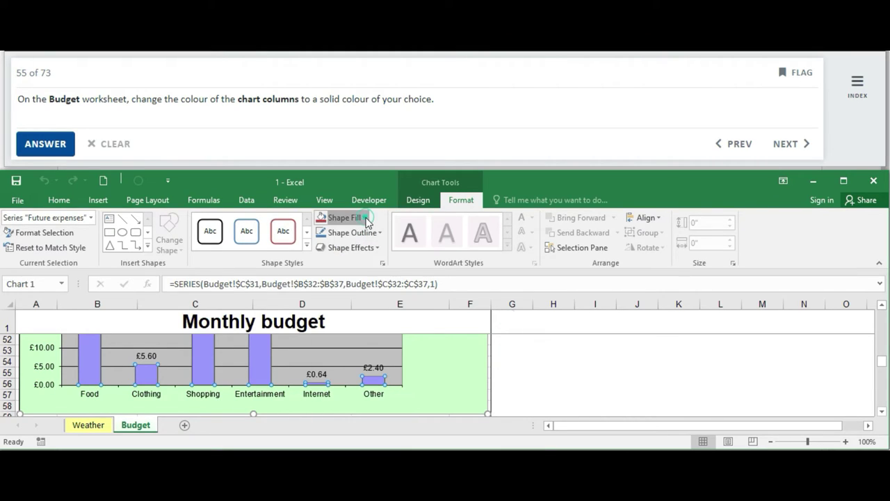
left_click(382, 262)
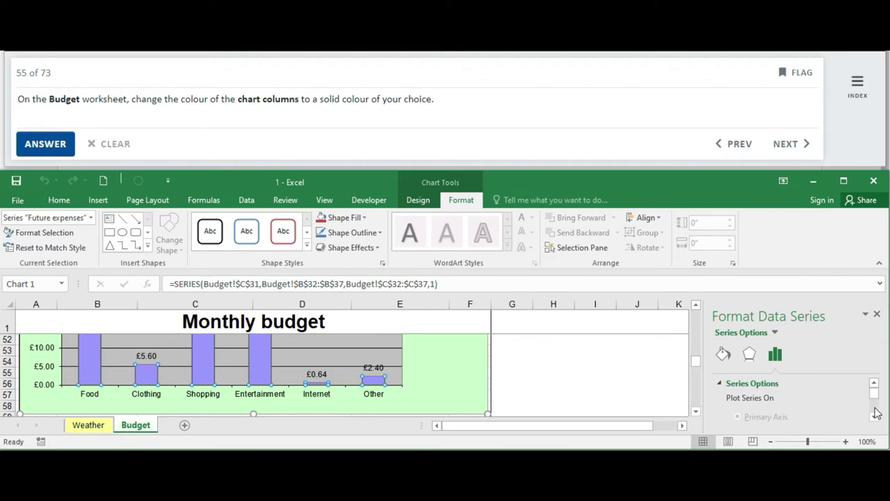
- Give the columns a solid yellow-orange fill instead of light blue, then submit question 55
left_click(723, 355)
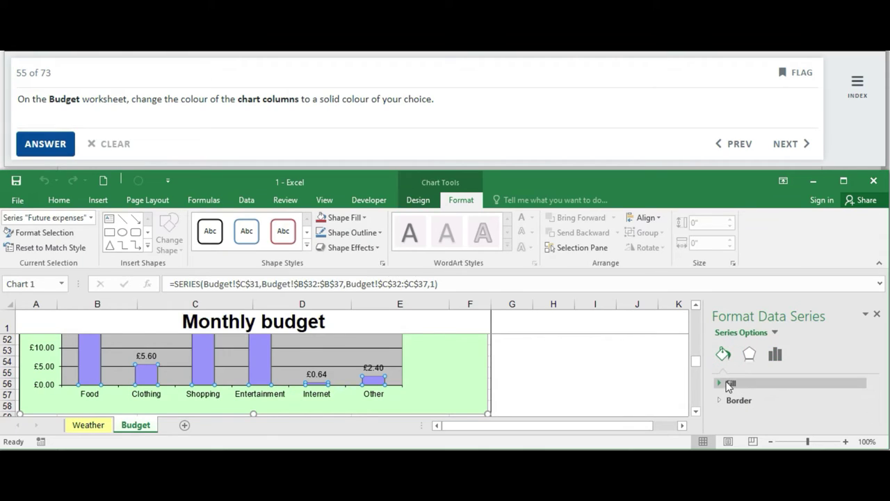
left_click(720, 384)
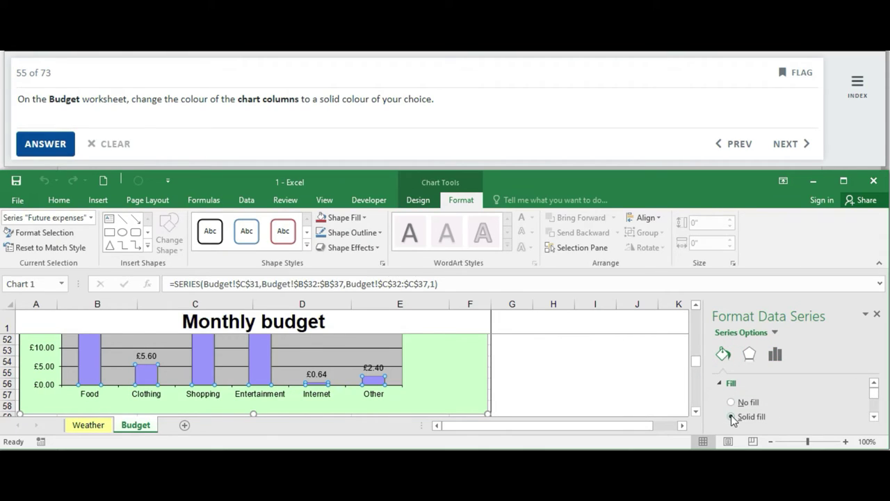
left_click(874, 416)
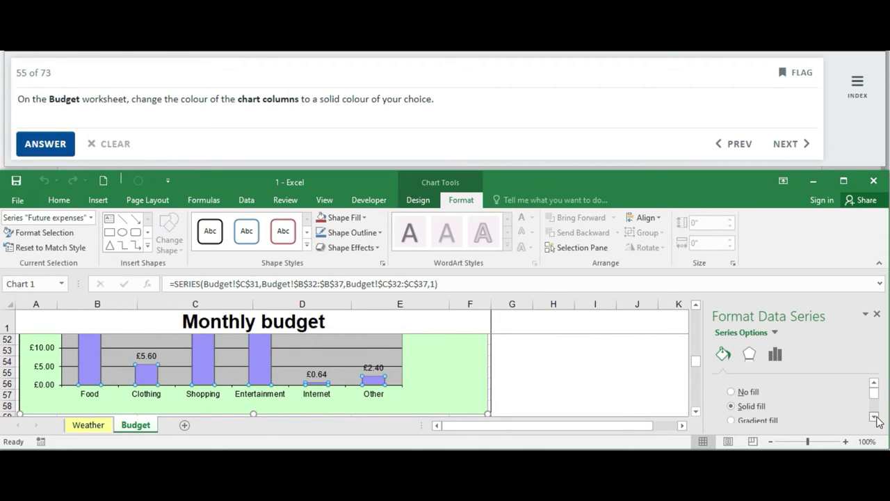
left_click(874, 416)
left_click(875, 416)
left_click(874, 416)
left_click(874, 416)
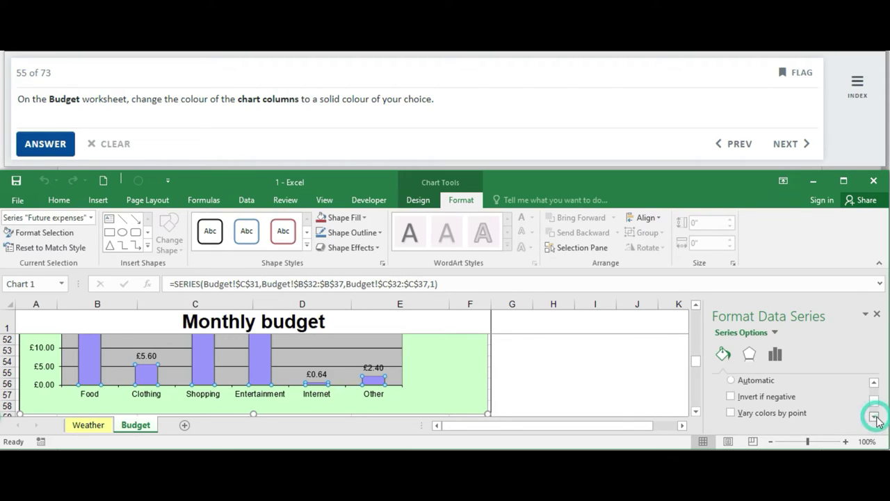
left_click(874, 416)
left_click(874, 415)
left_click(854, 414)
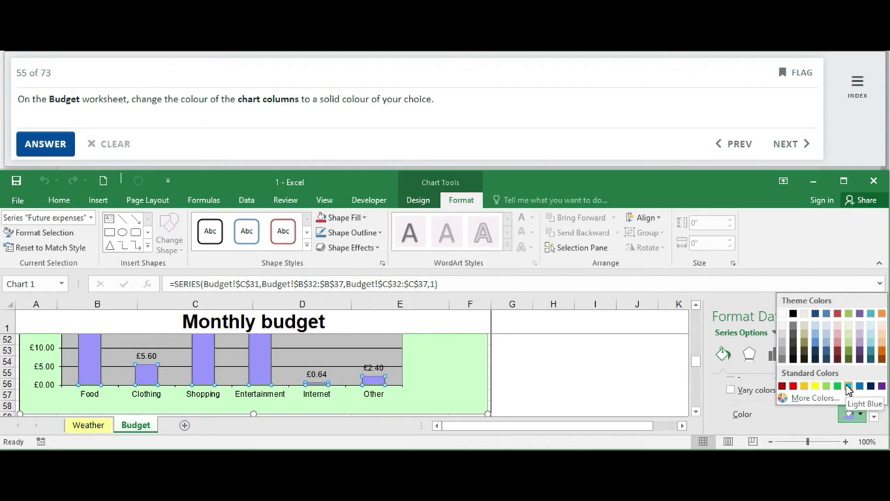
left_click(818, 348)
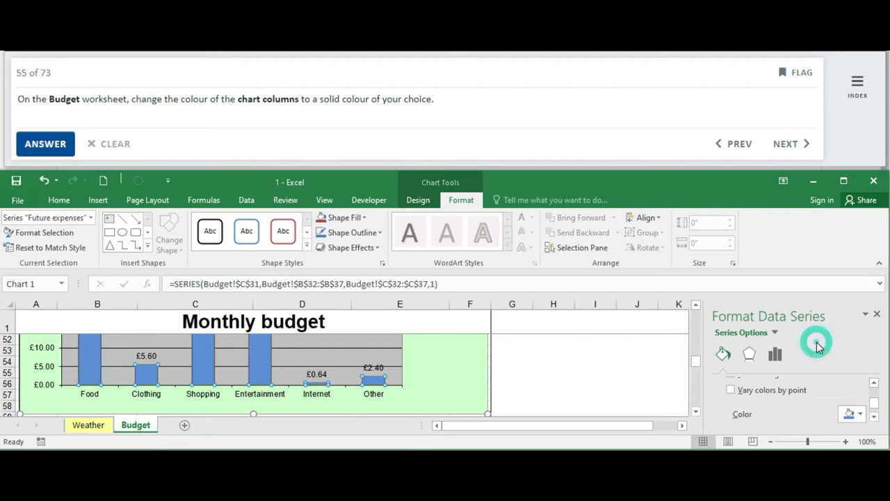
left_click(857, 414)
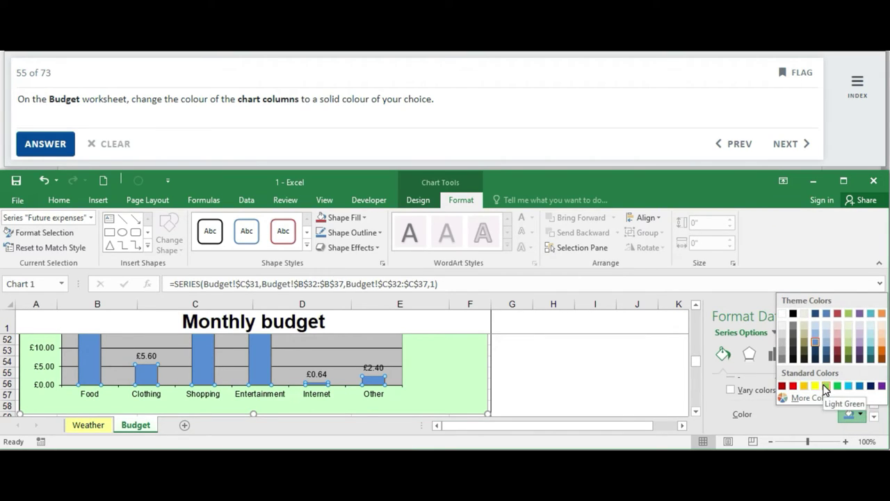
left_click(804, 386)
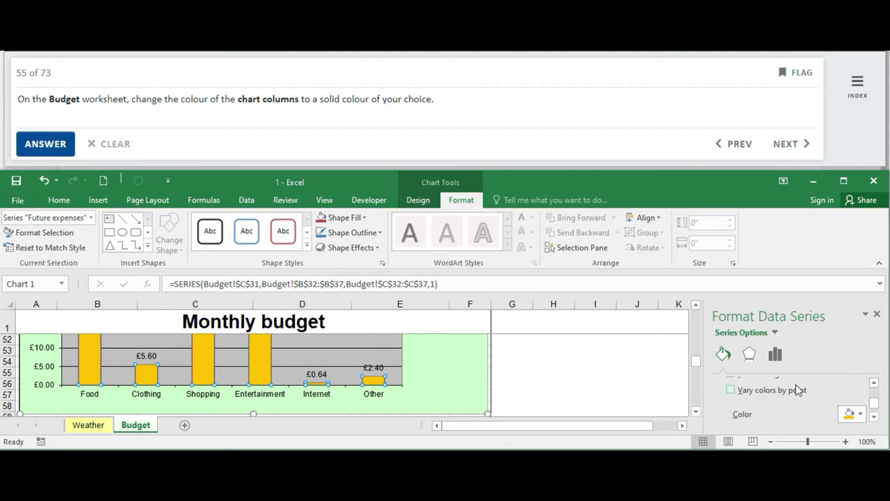
left_click(456, 367)
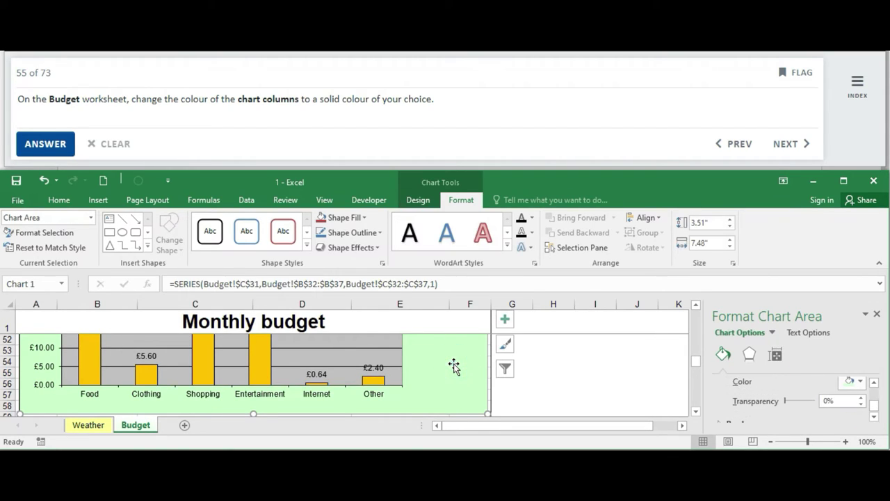
left_click(64, 152)
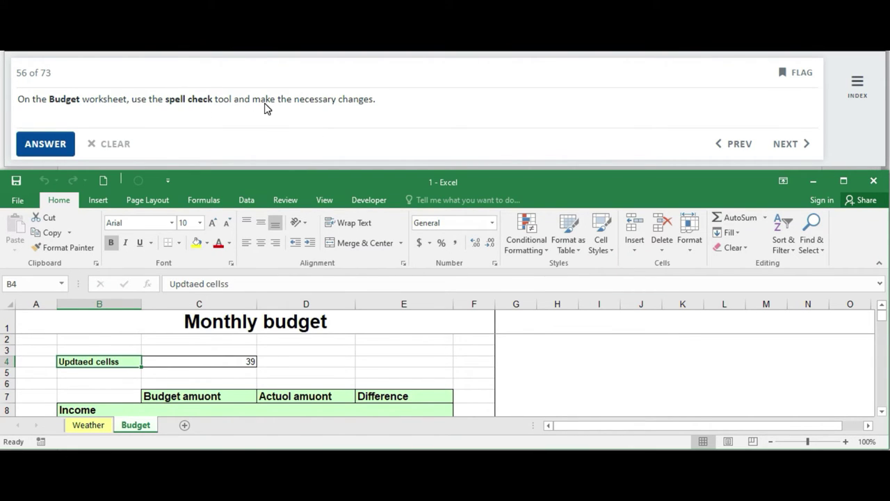
- Run Spelling from D8, correcting Shopping, rounded and Future before stopping the check
left_click(321, 409)
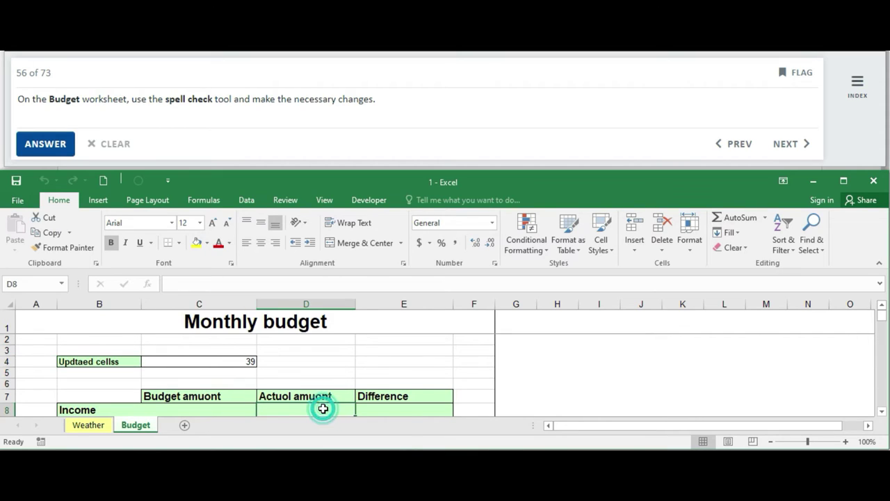
left_click(292, 198)
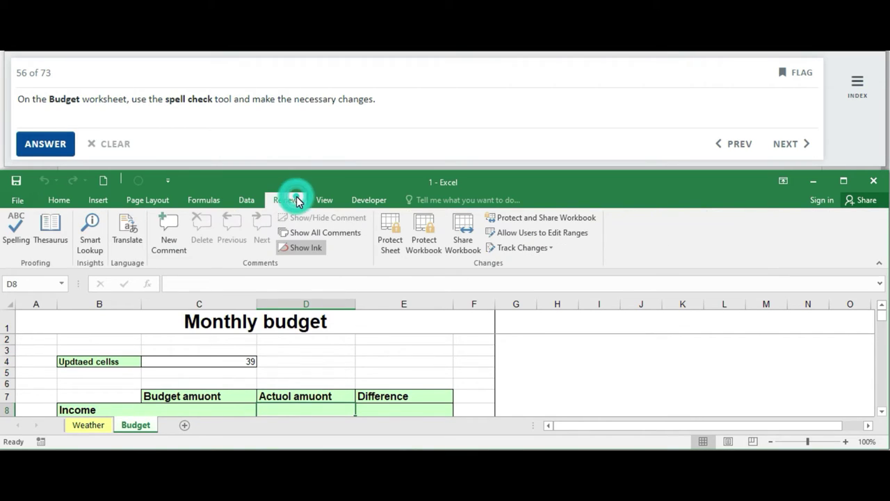
left_click(14, 226)
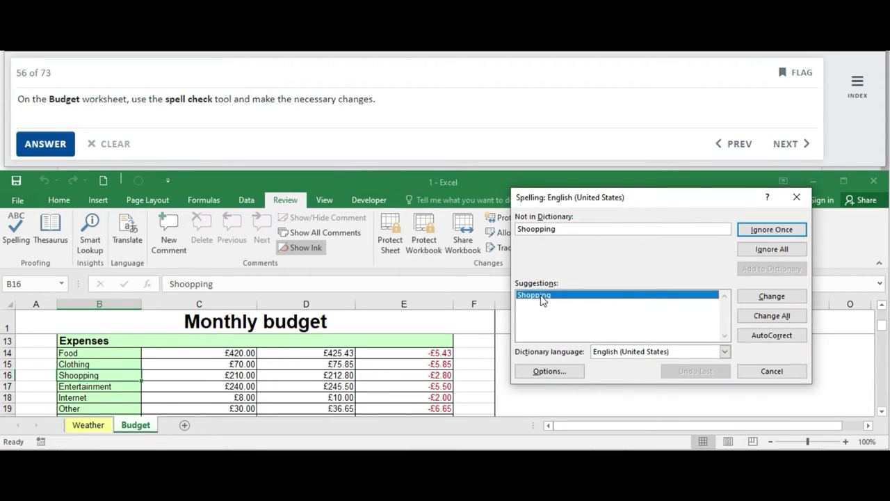
left_click(772, 296)
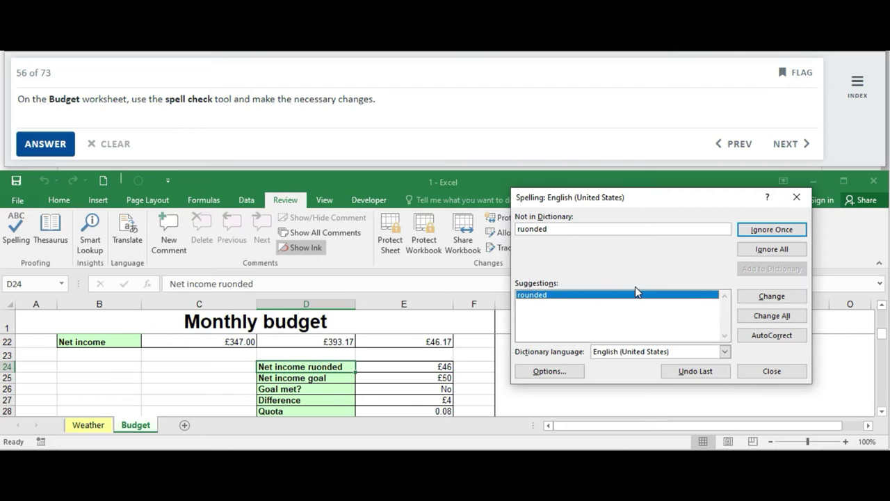
left_click(780, 296)
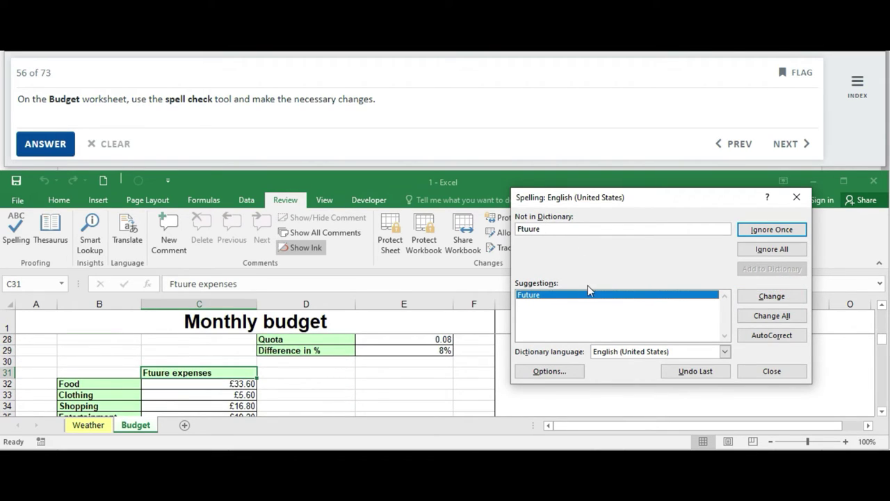
left_click(760, 298)
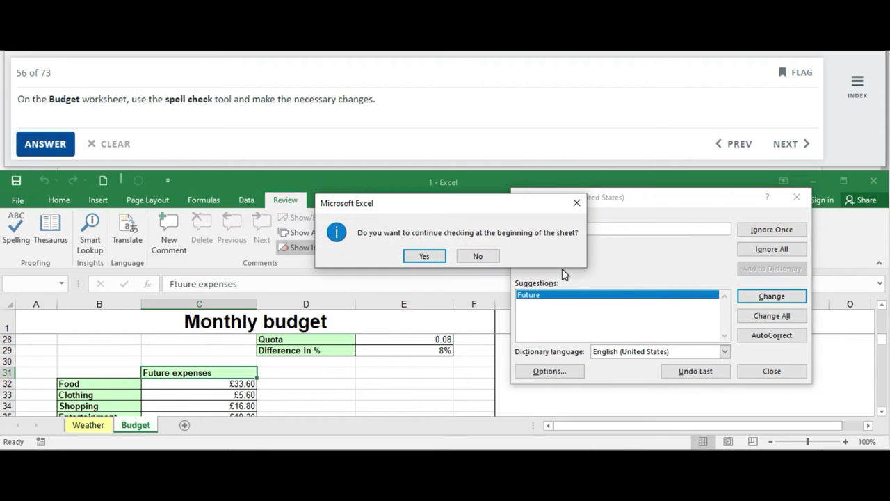
left_click(436, 255)
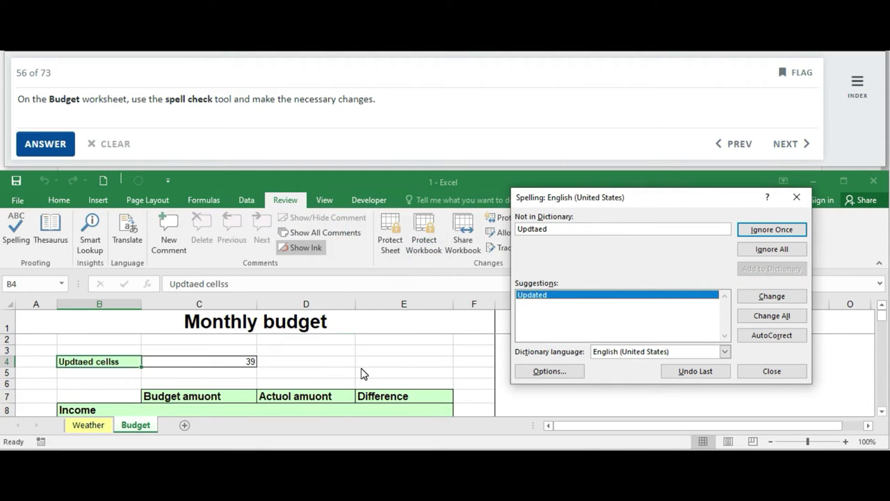
left_click(765, 371)
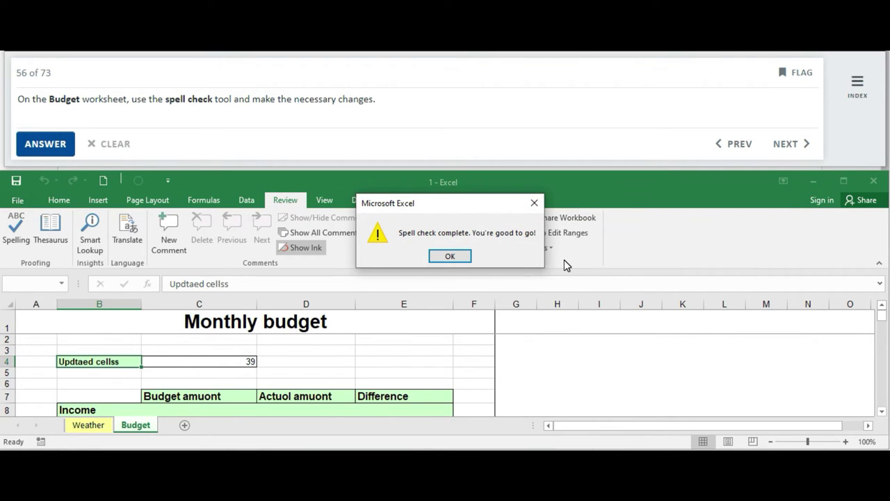
left_click(450, 256)
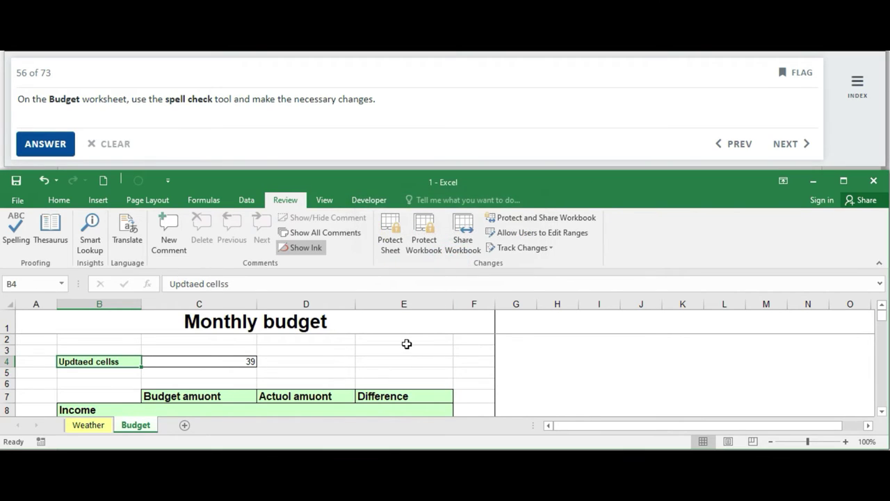
- Rerun the spell check, correcting to Updated cells, Budget amount and Actual amount
left_click(16, 230)
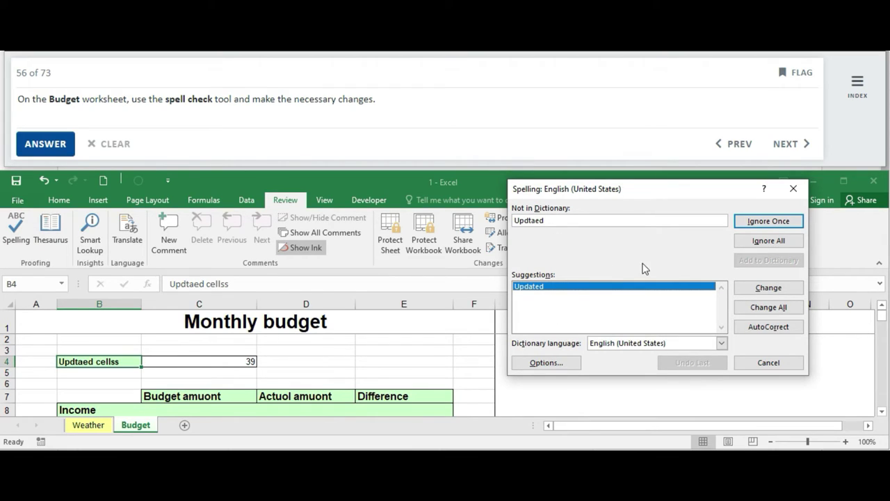
left_click(763, 289)
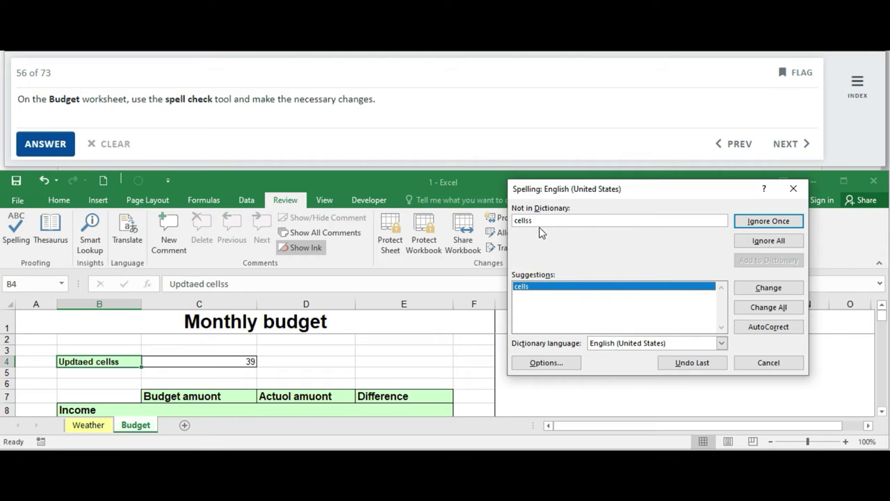
left_click(768, 288)
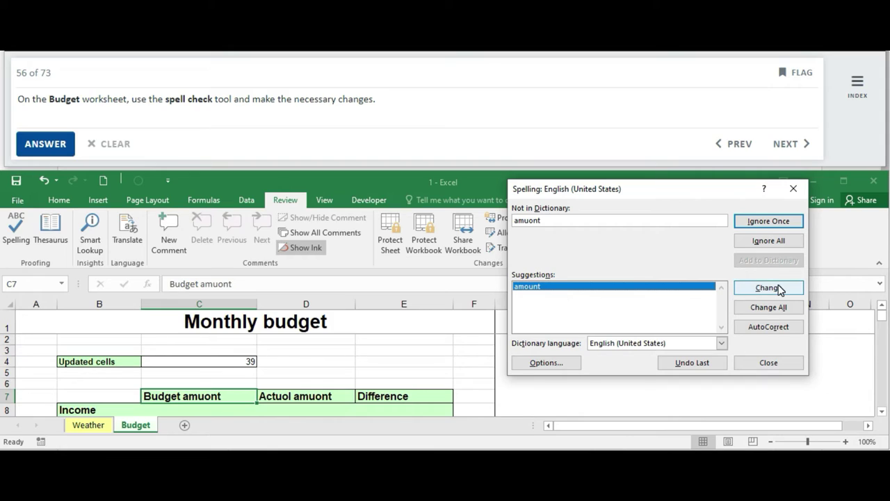
left_click(778, 289)
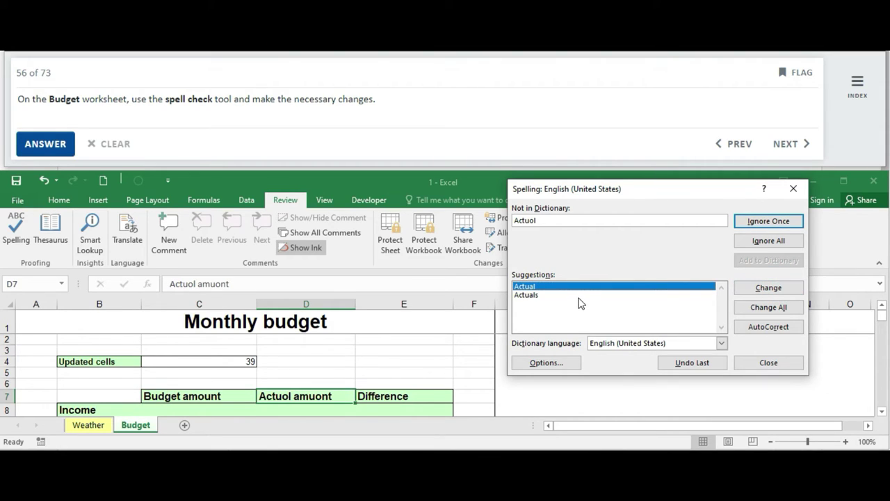
left_click(765, 288)
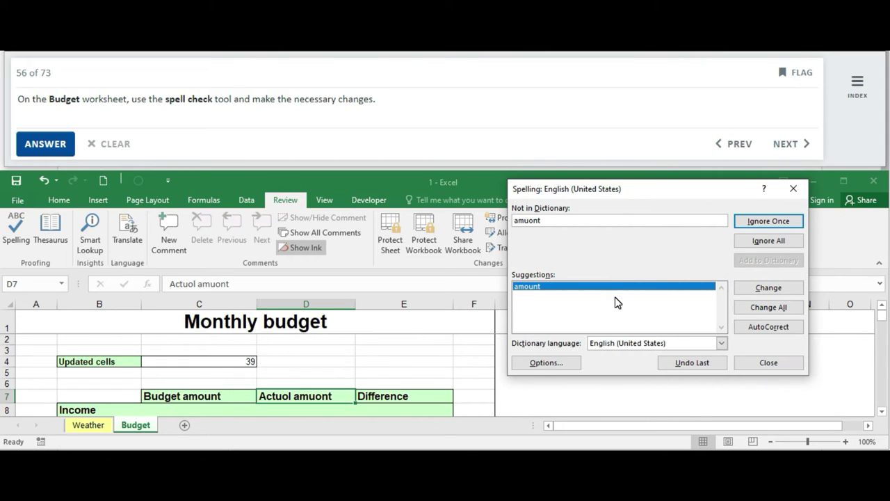
left_click(762, 289)
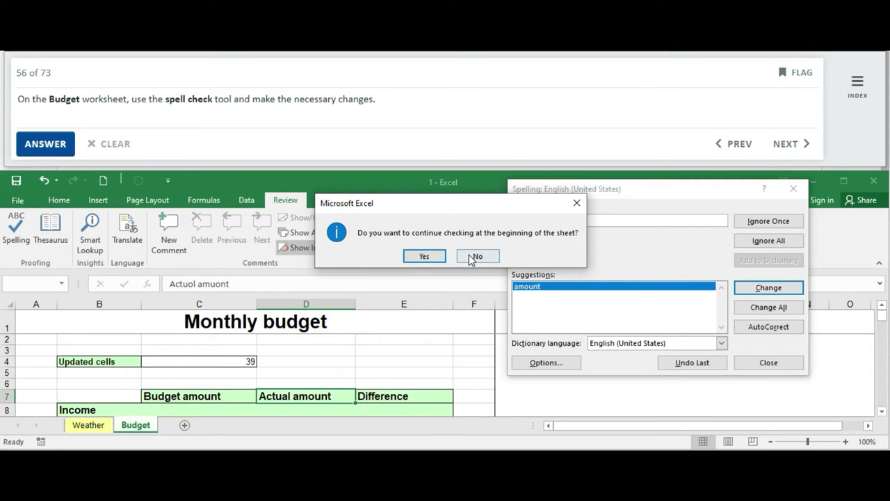
left_click(423, 255)
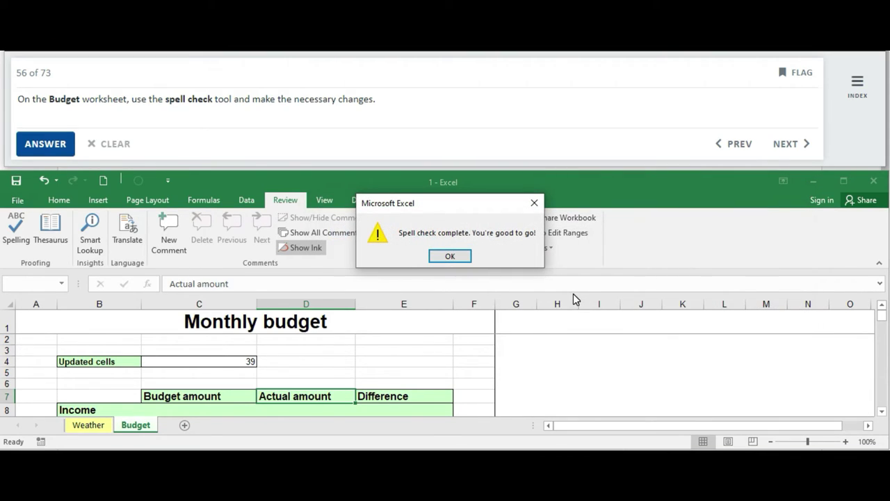
left_click(450, 257)
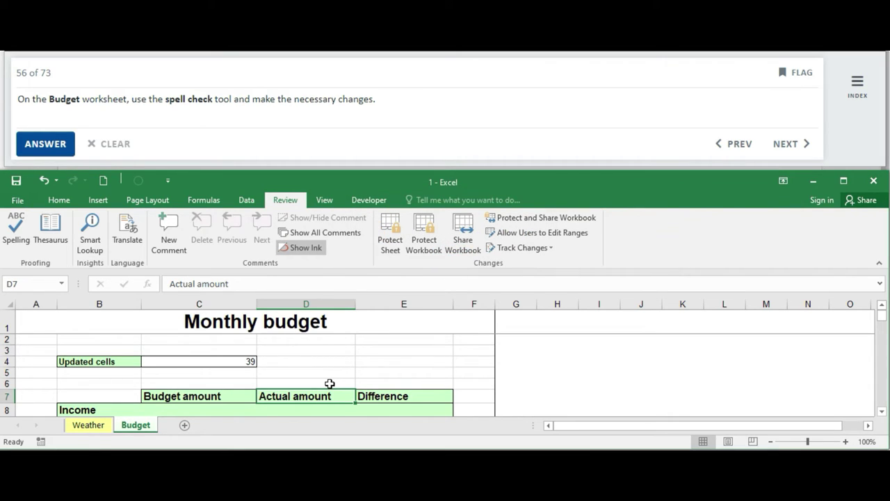
- Run the spell check once more to confirm no errors remain, then submit the answer
left_click(16, 230)
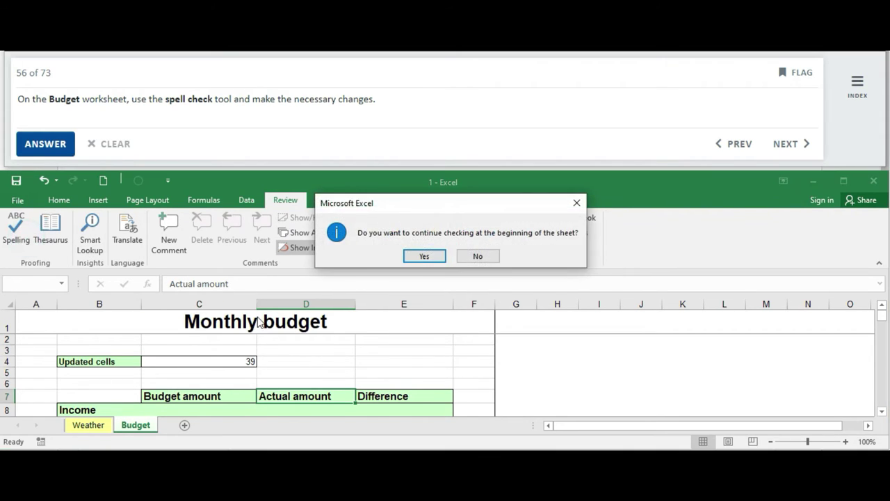
left_click(427, 262)
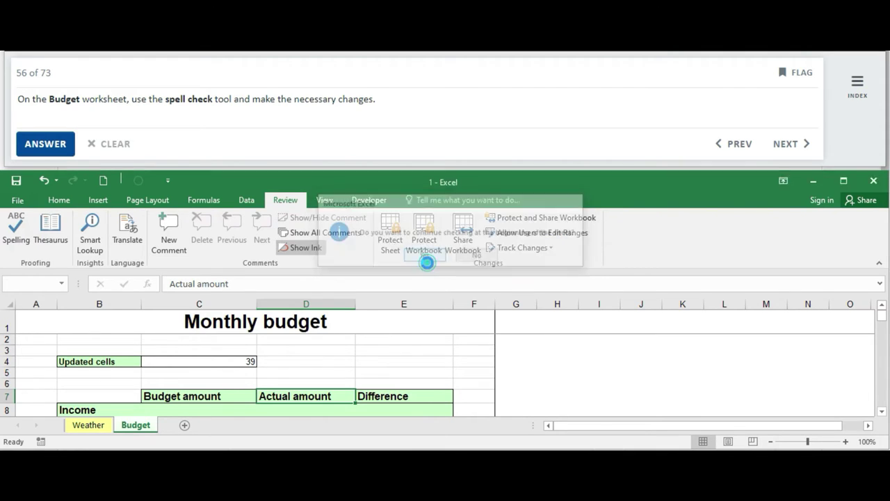
left_click(451, 259)
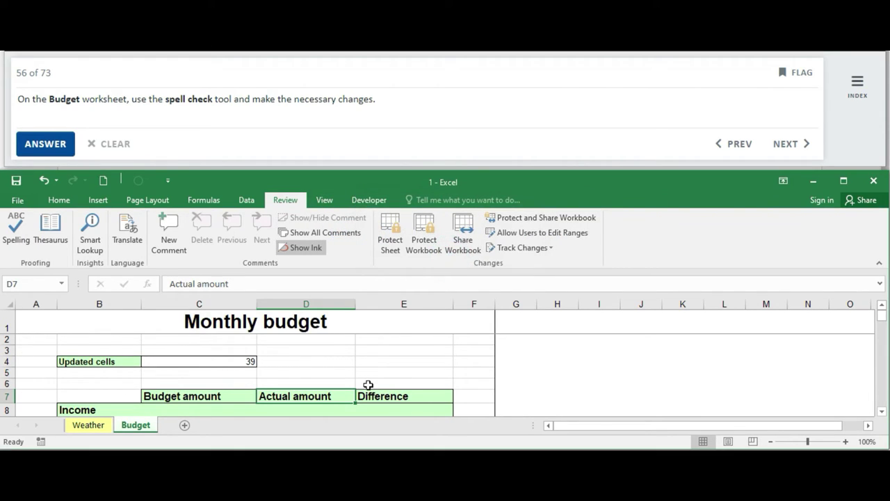
left_click(38, 142)
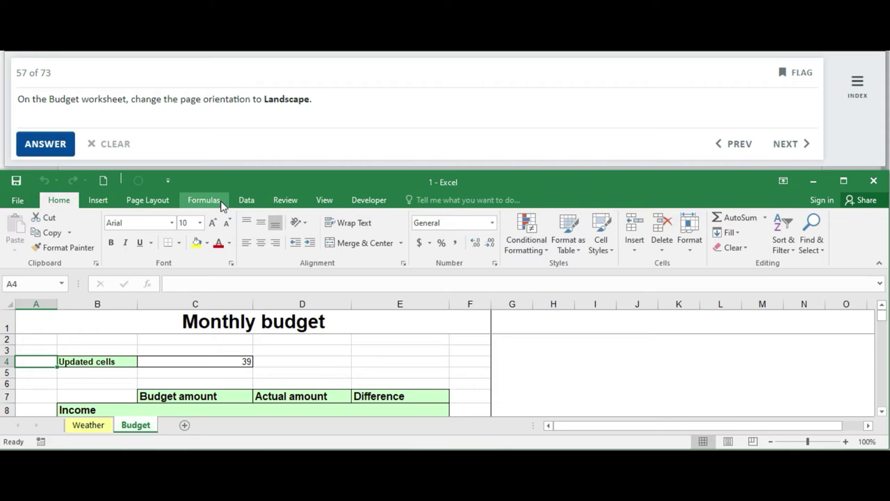
- Switch the Budget sheet's orientation to Landscape from Page Layout and submit question 57
left_click(147, 200)
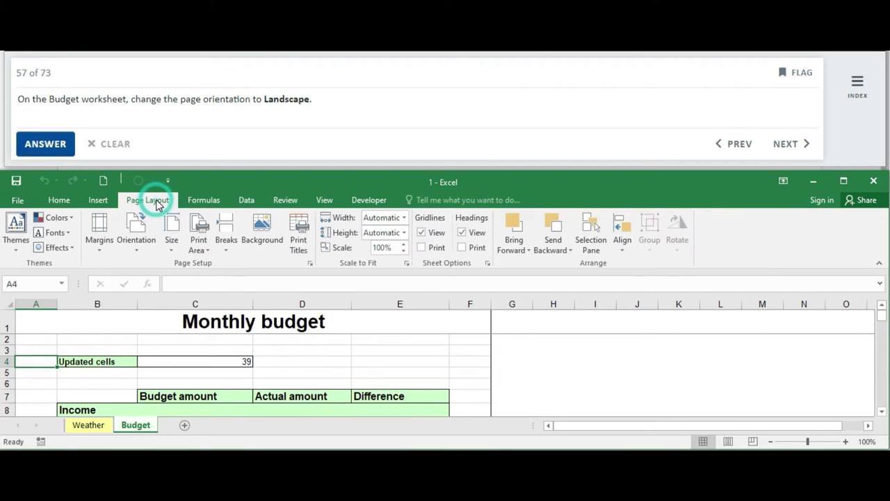
left_click(141, 245)
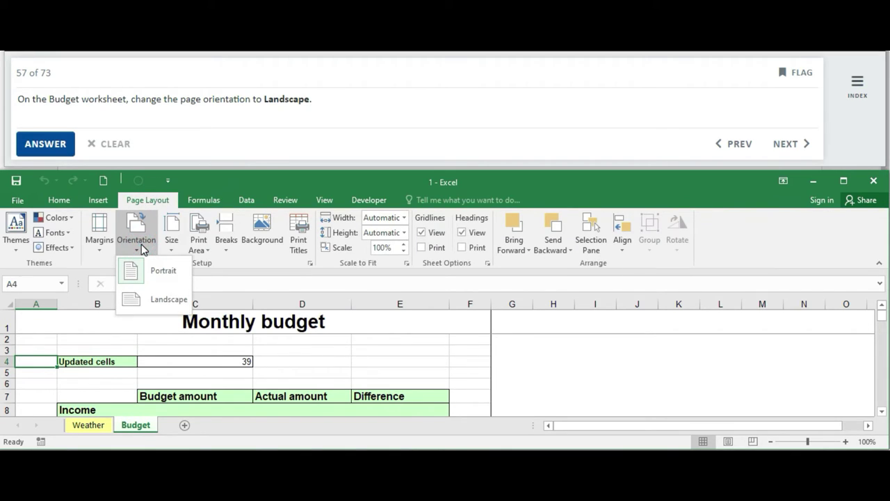
left_click(144, 298)
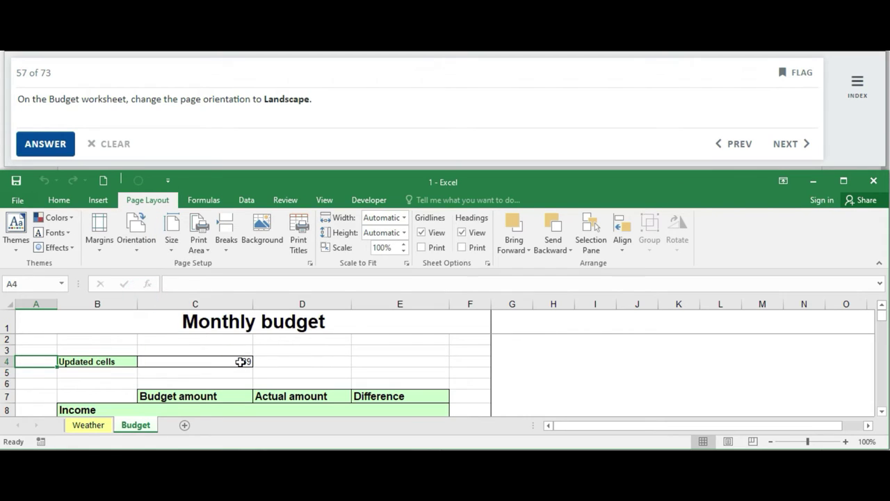
left_click(67, 146)
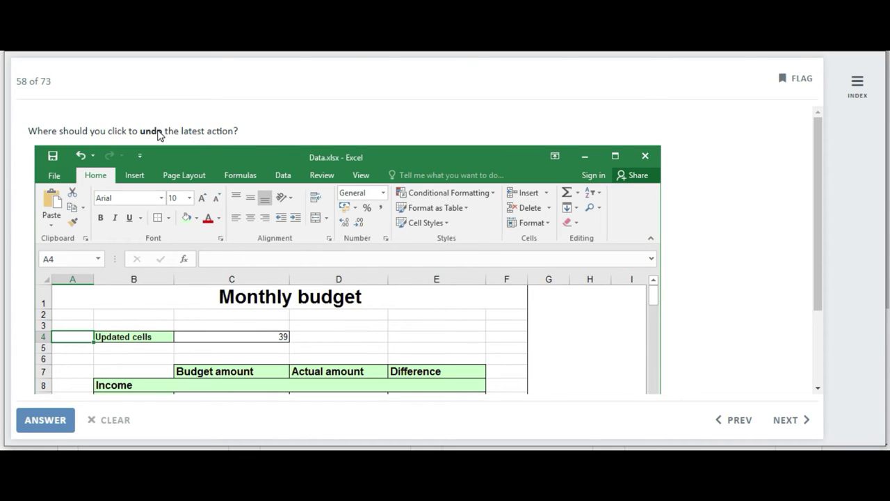
- Mark the Quick Access Toolbar Undo arrow in the pictured workbook and submit question 58
left_click(80, 158)
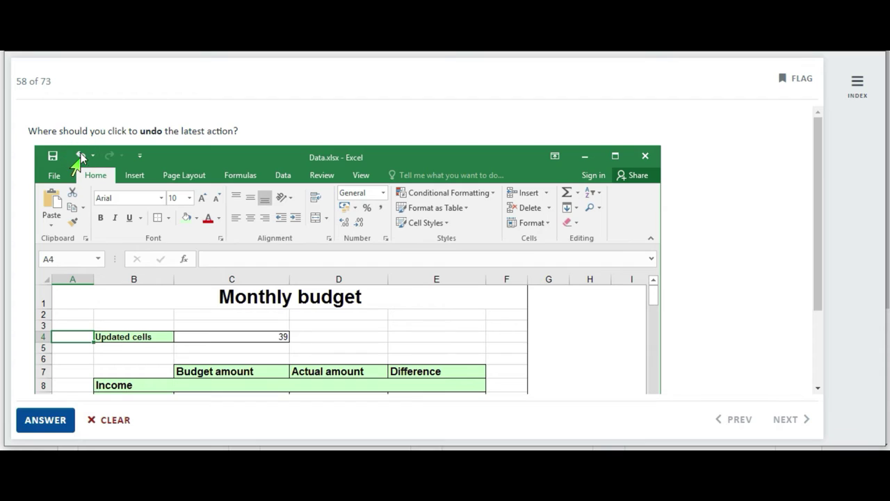
left_click(46, 420)
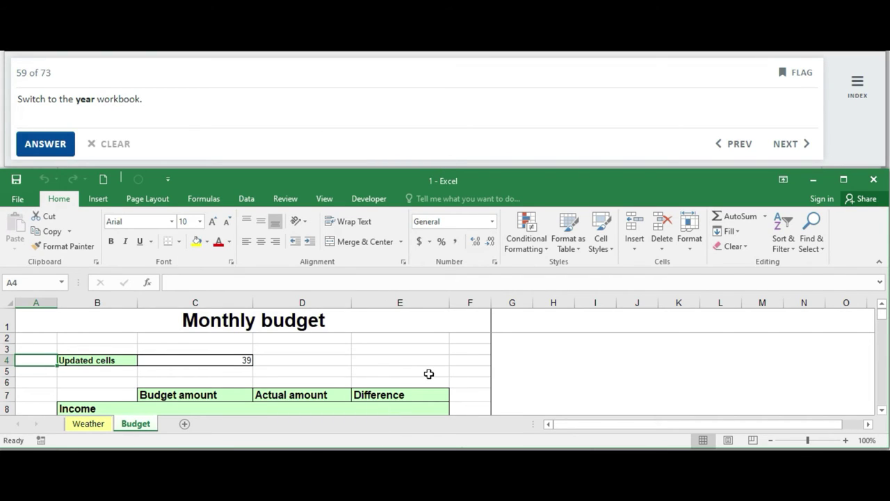
- Use View > Switch Windows to bring the year workbook forward and submit question 59
left_click(324, 199)
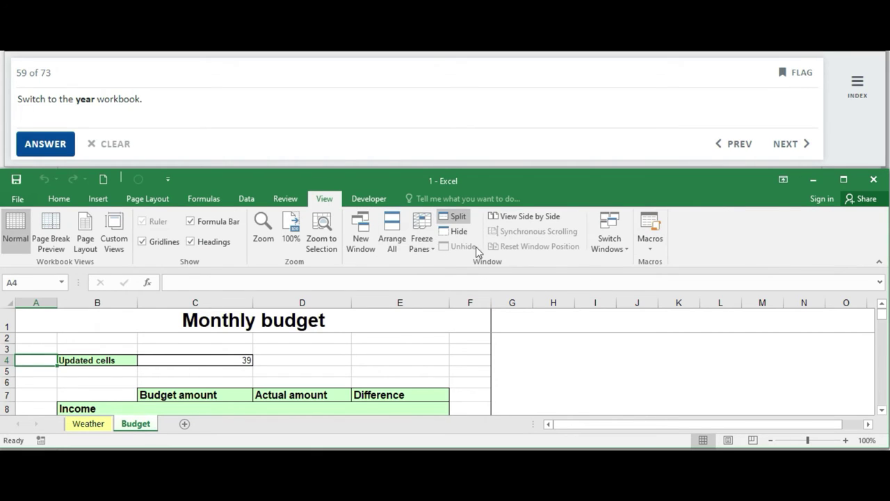
left_click(629, 252)
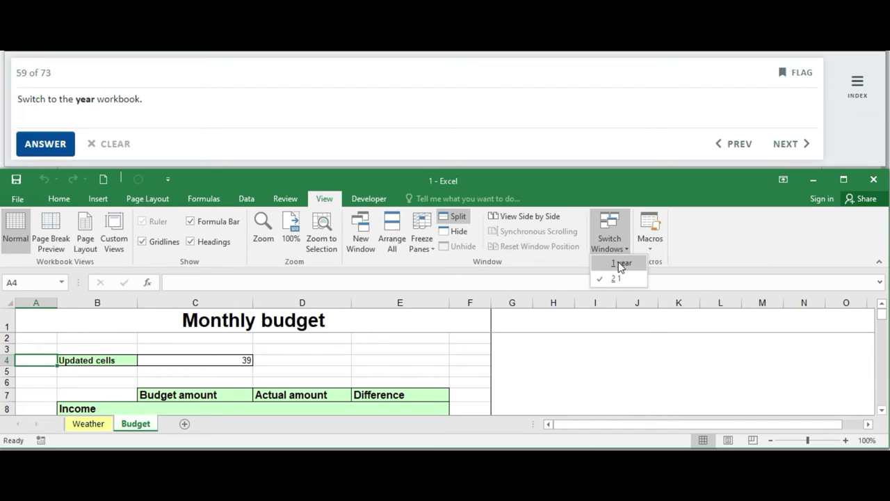
left_click(548, 366)
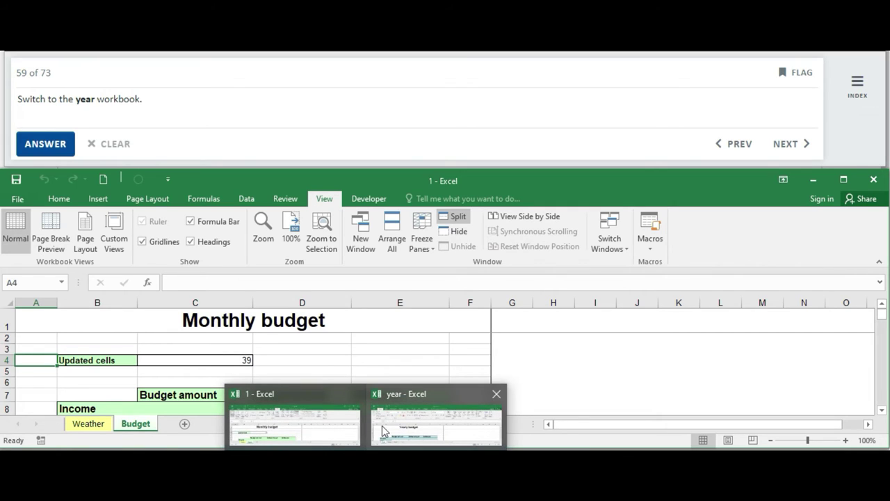
left_click(409, 429)
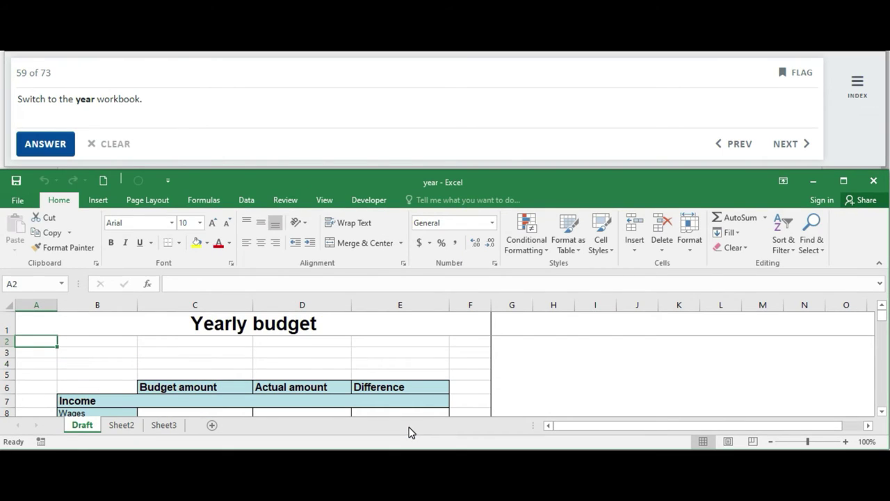
left_click(48, 144)
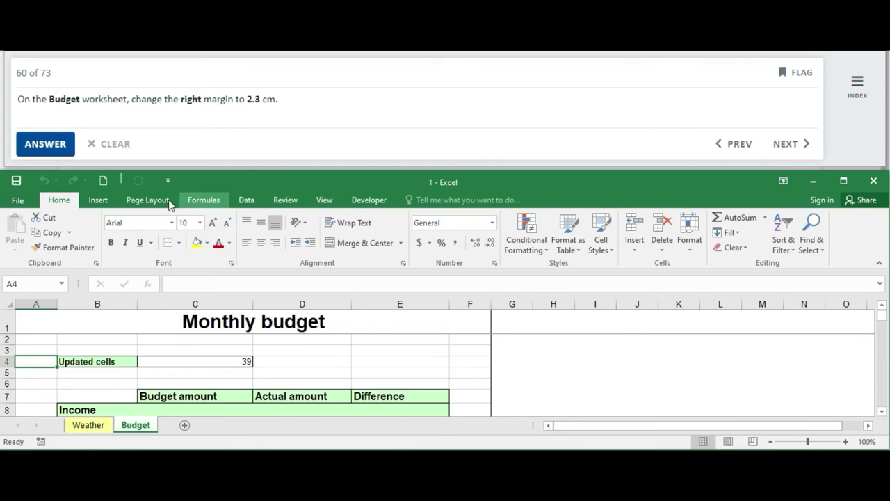
- Set the Budget sheet's right margin to 2.3 cm in Page Setup and submit question 60
left_click(148, 201)
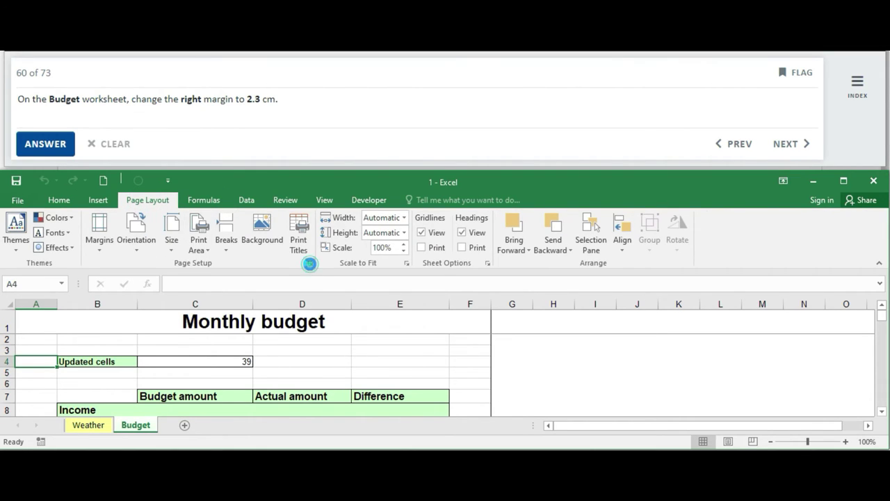
left_click(311, 263)
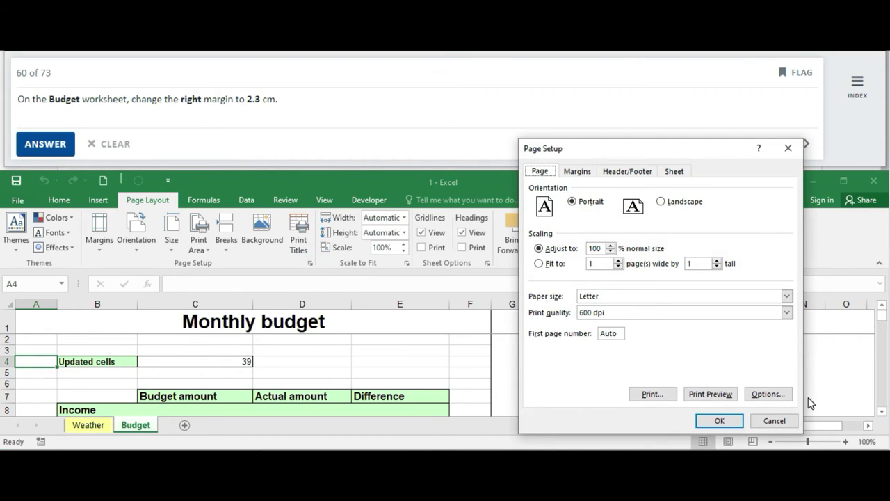
left_click(772, 423)
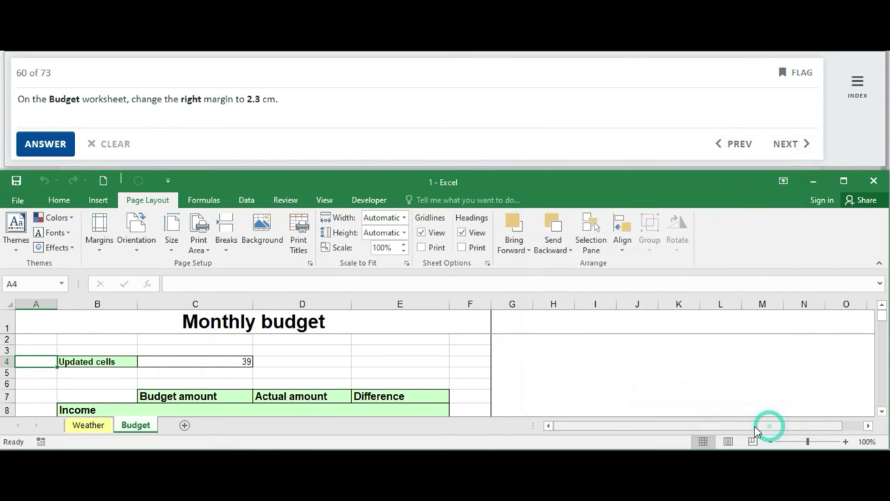
left_click(232, 387)
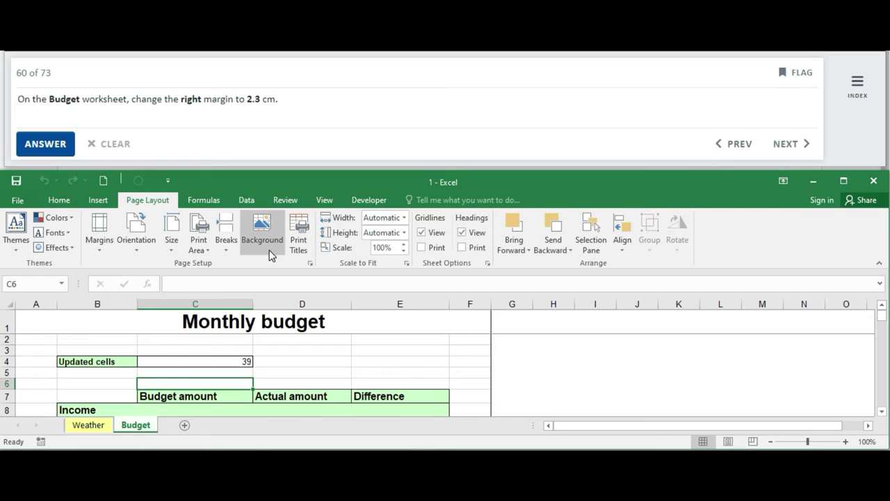
left_click(310, 264)
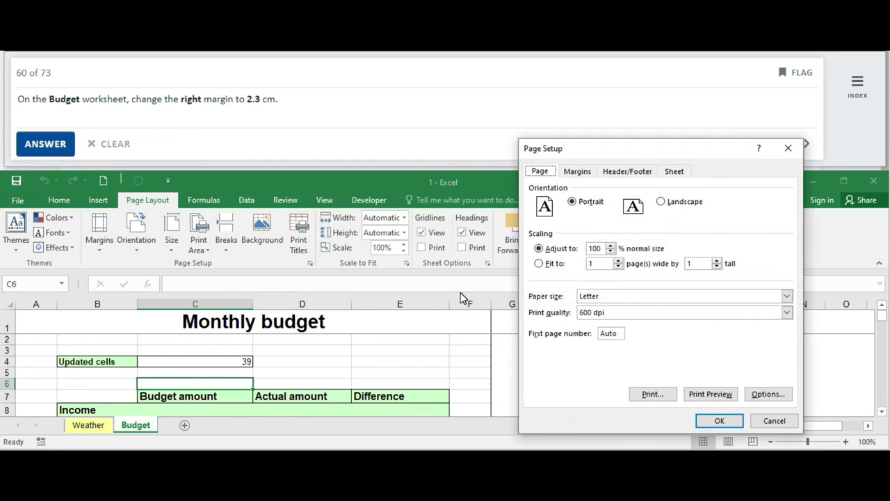
left_click(578, 171)
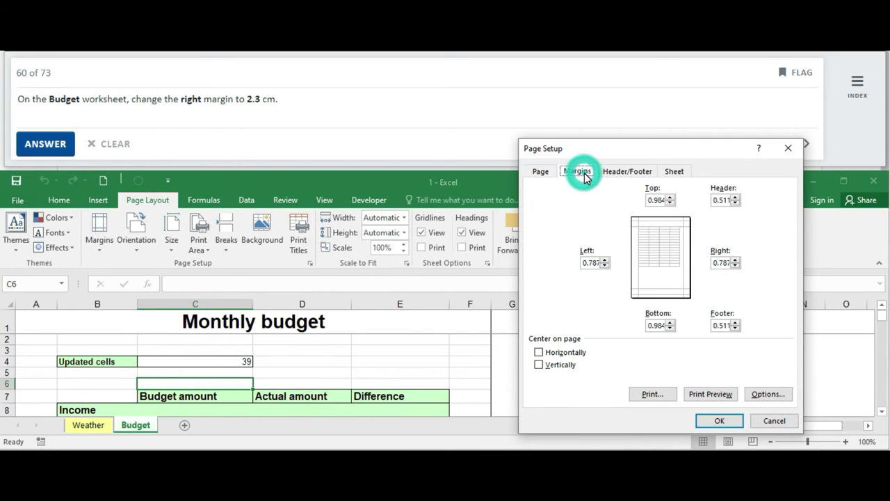
left_click(716, 263)
left_click(736, 265)
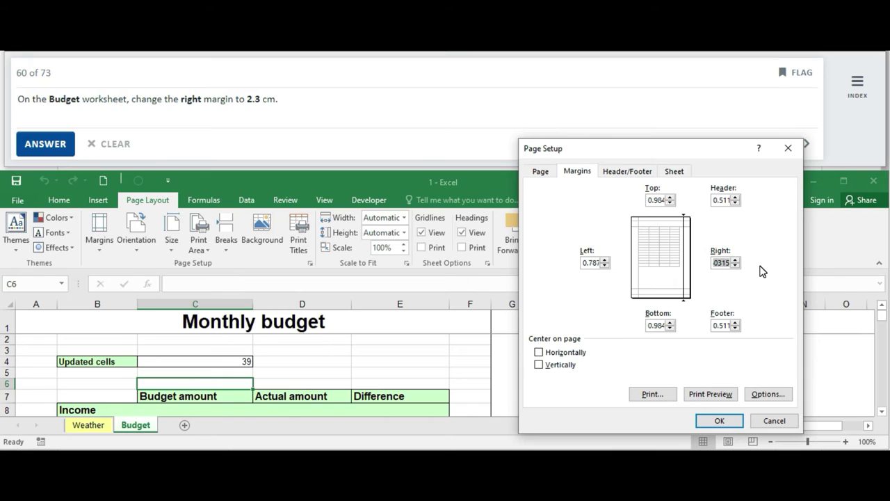
type("2")
type("m")
left_click(716, 420)
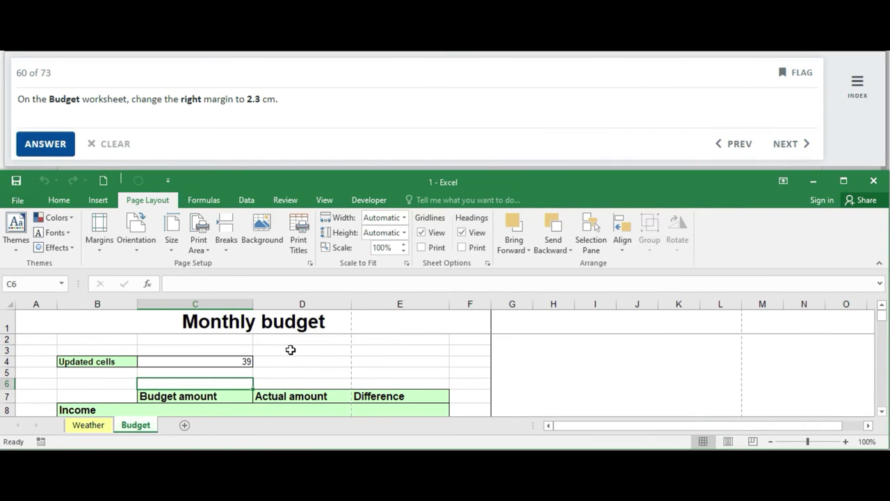
left_click(46, 146)
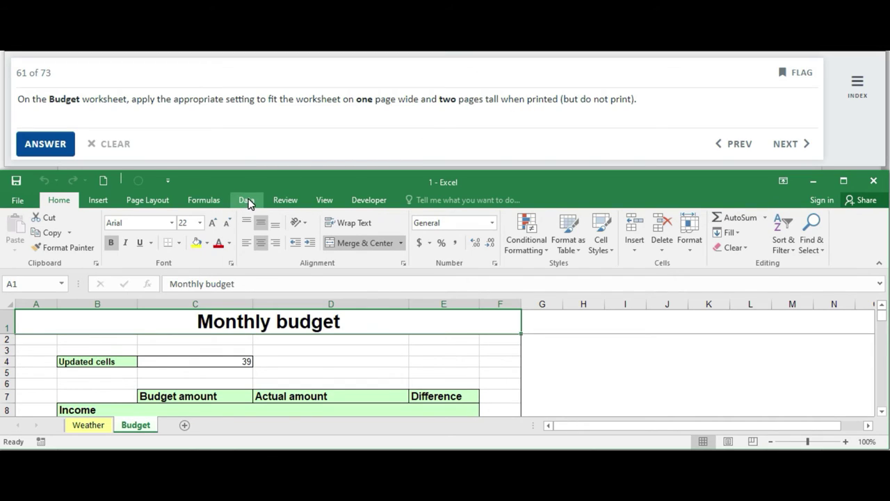
- Scale the Budget sheet to fit 1 page wide by 2 pages tall and submit question 61
left_click(144, 200)
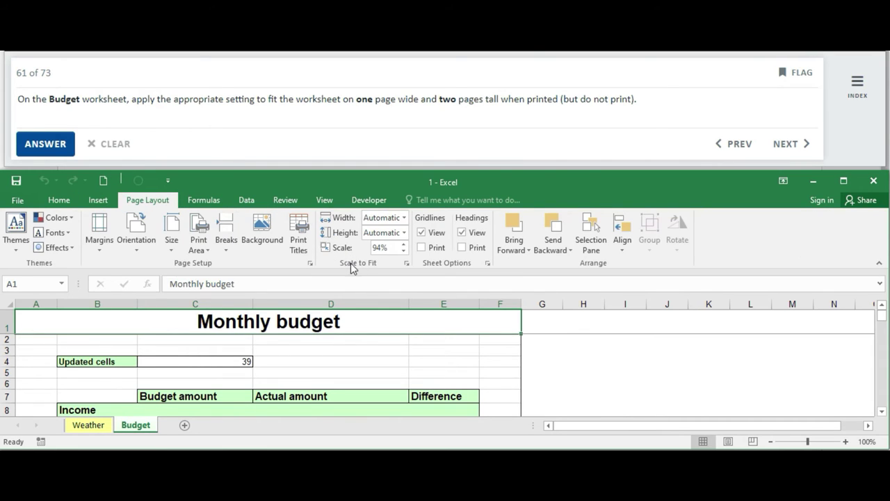
left_click(406, 264)
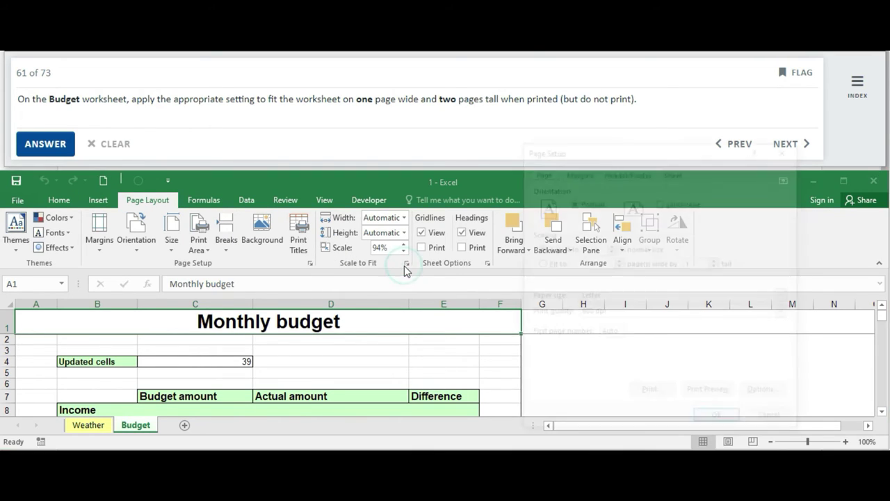
left_click(540, 264)
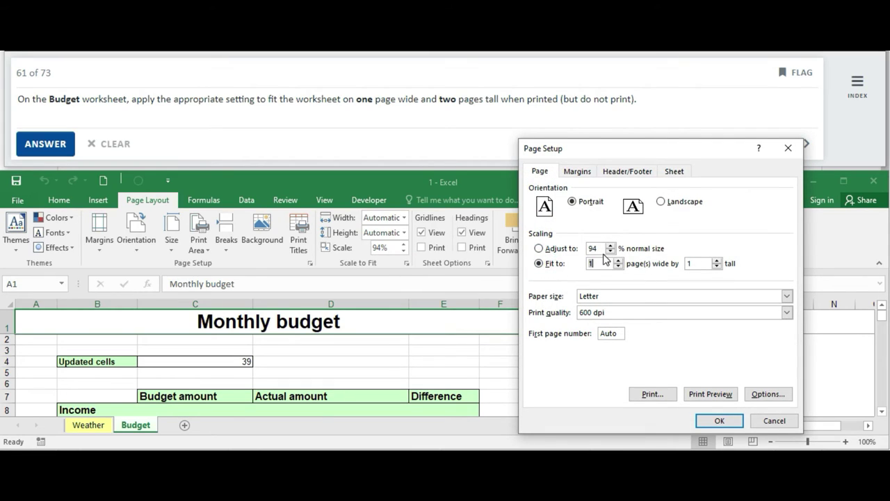
double_click(600, 262)
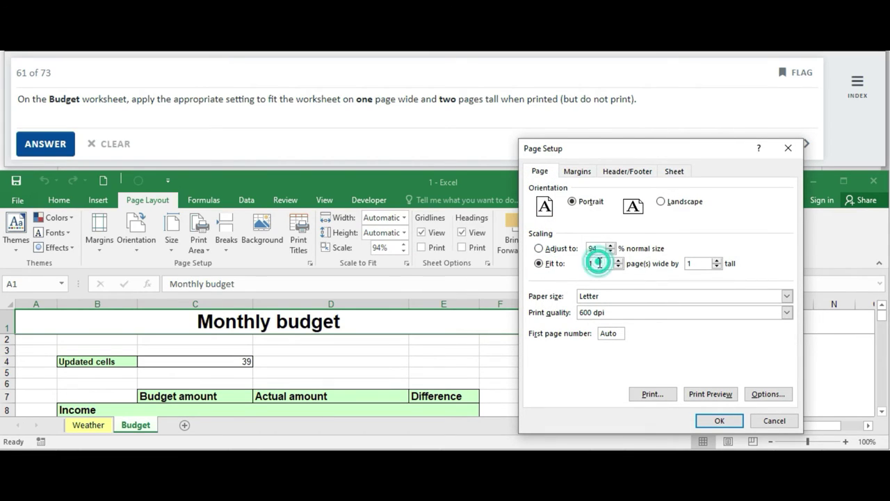
type("1")
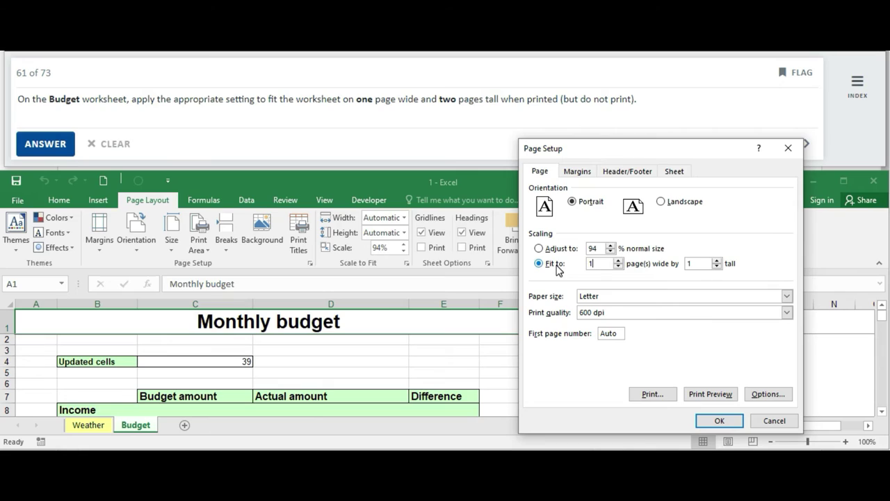
double_click(696, 263)
double_click(604, 263)
type("1")
double_click(698, 263)
left_click(720, 422)
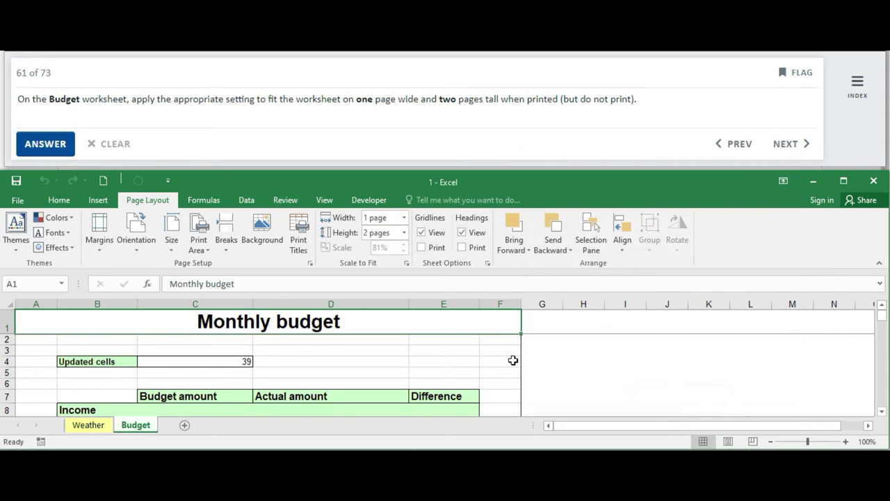
left_click(61, 142)
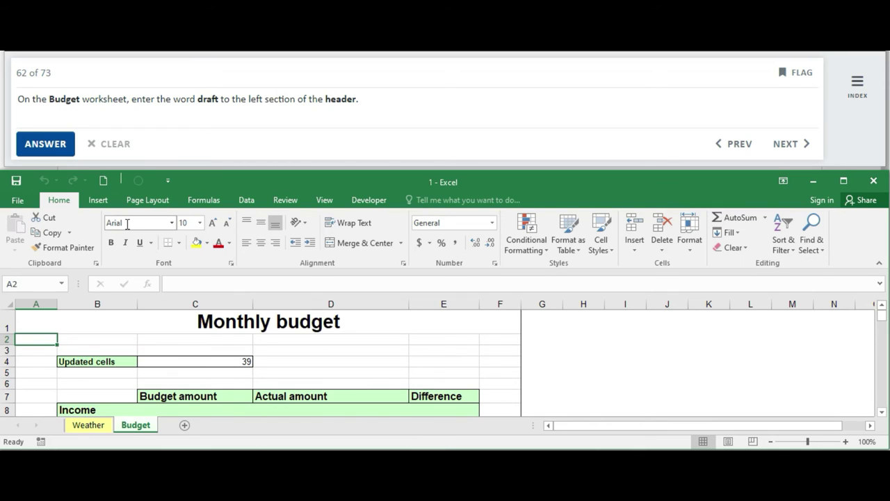
- Enter draft in the Budget sheet's right header section and submit question 62
left_click(179, 350)
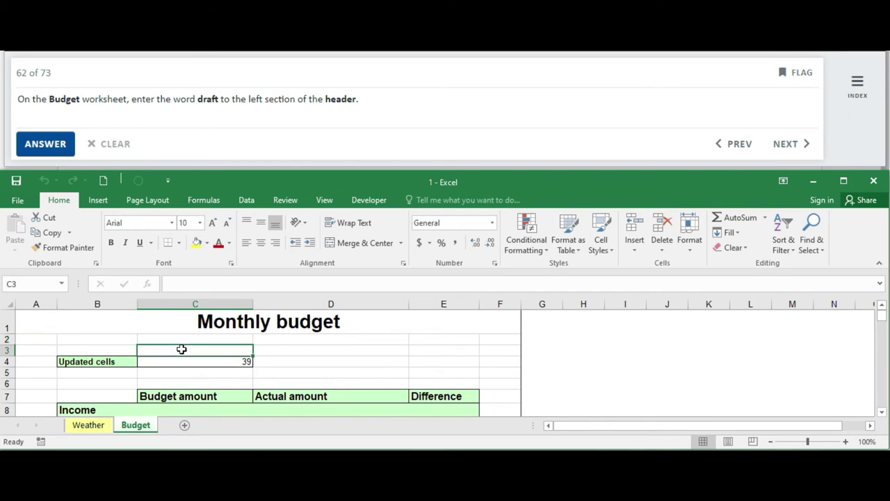
left_click(98, 199)
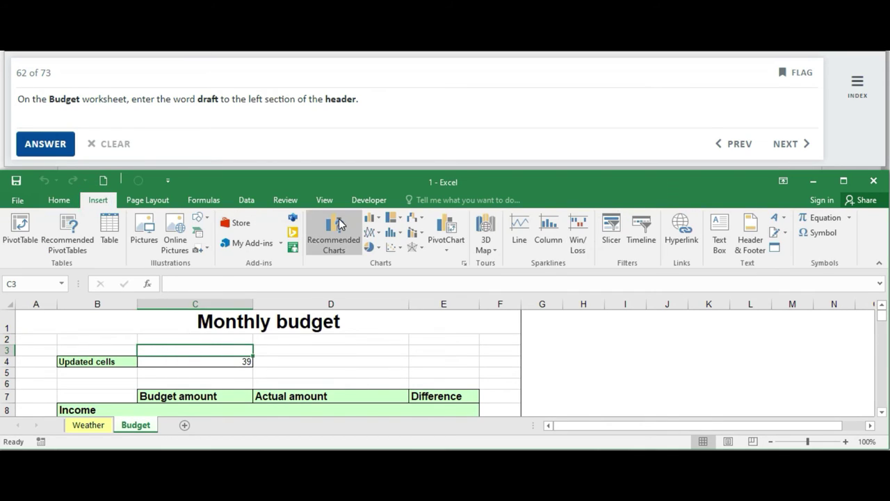
left_click(751, 233)
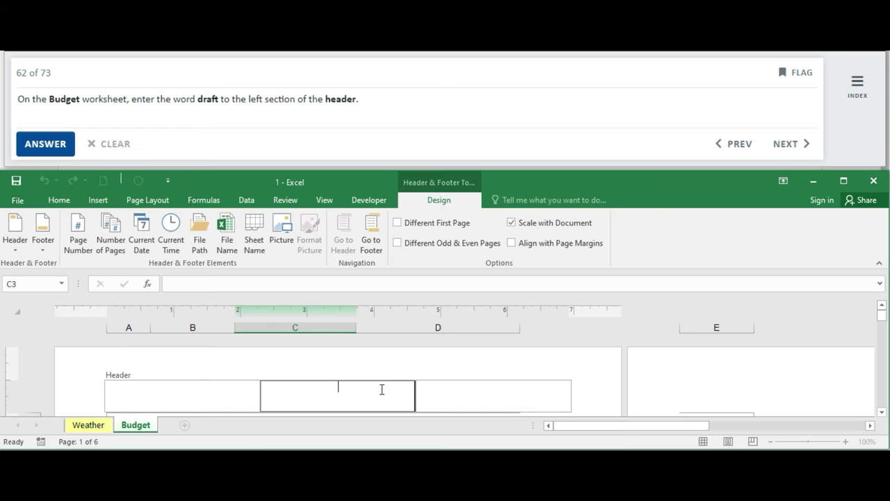
left_click(471, 402)
type("draf")
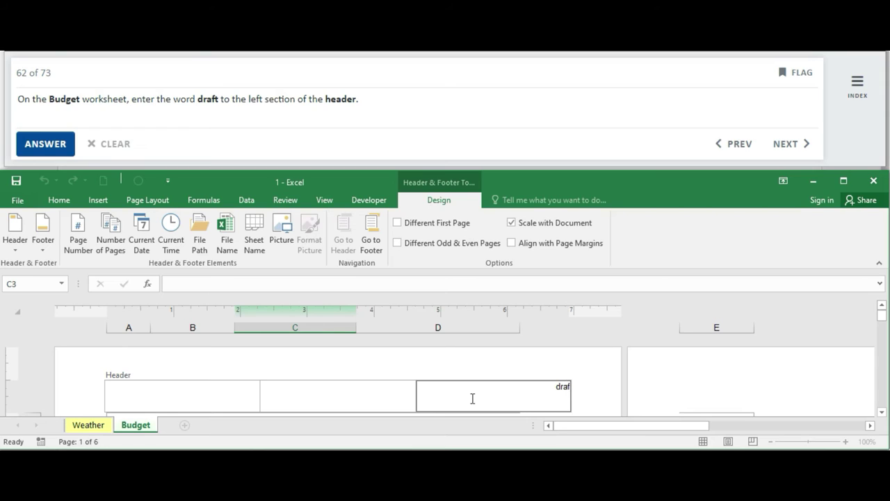
type("t")
left_click(402, 399)
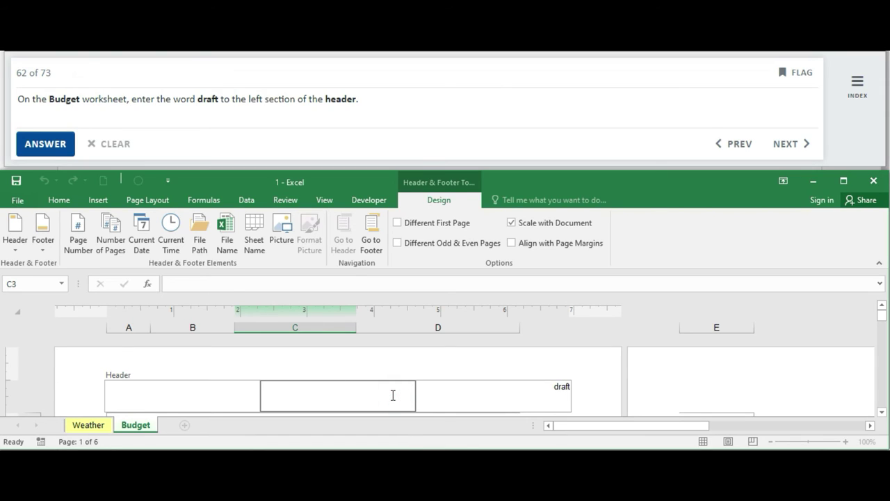
left_click(36, 144)
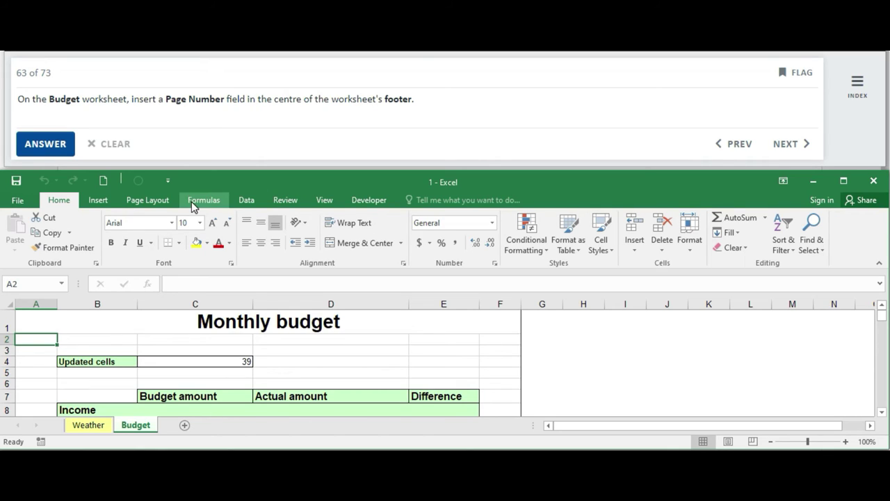
- Insert a page-number field into the centre custom footer section and submit question 63
left_click(148, 200)
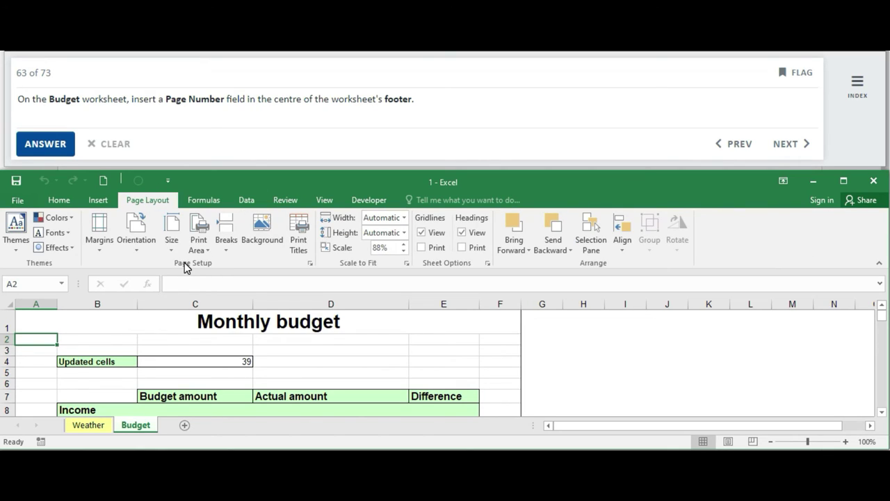
left_click(310, 263)
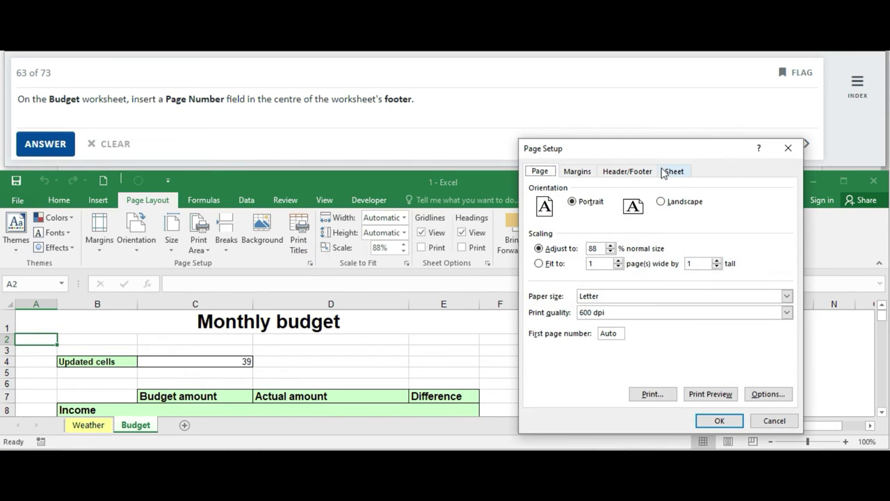
left_click(616, 171)
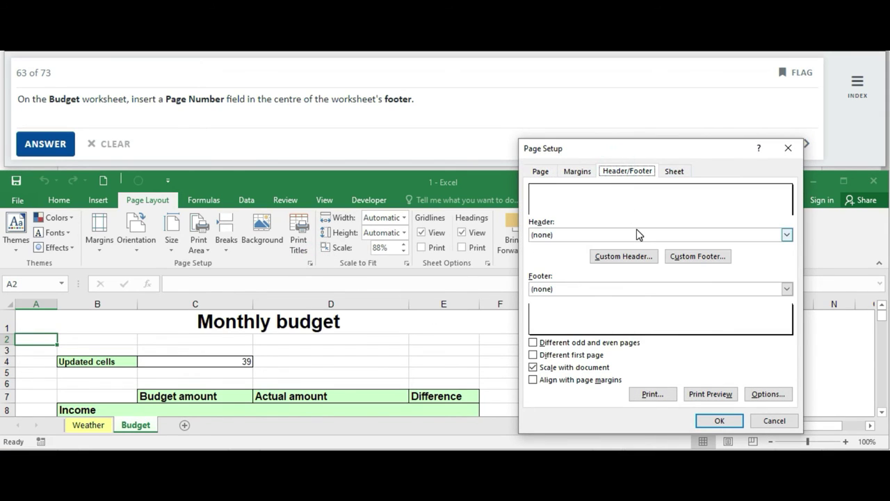
left_click(709, 261)
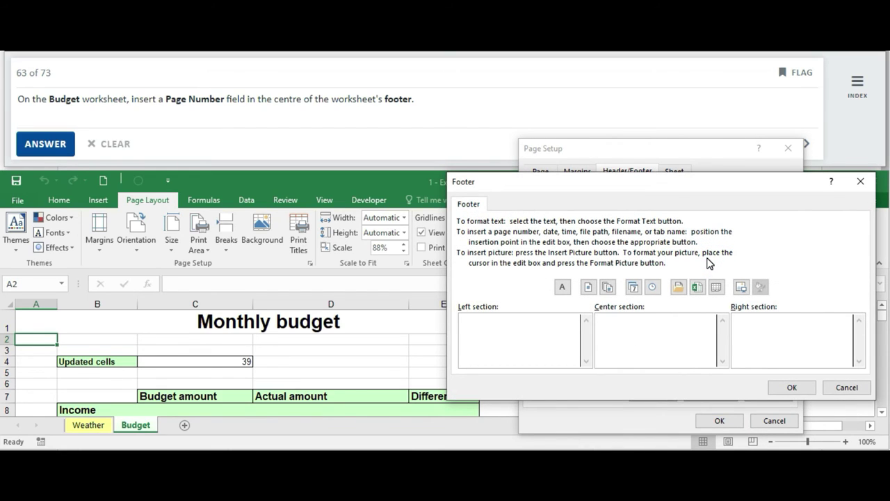
left_click(672, 330)
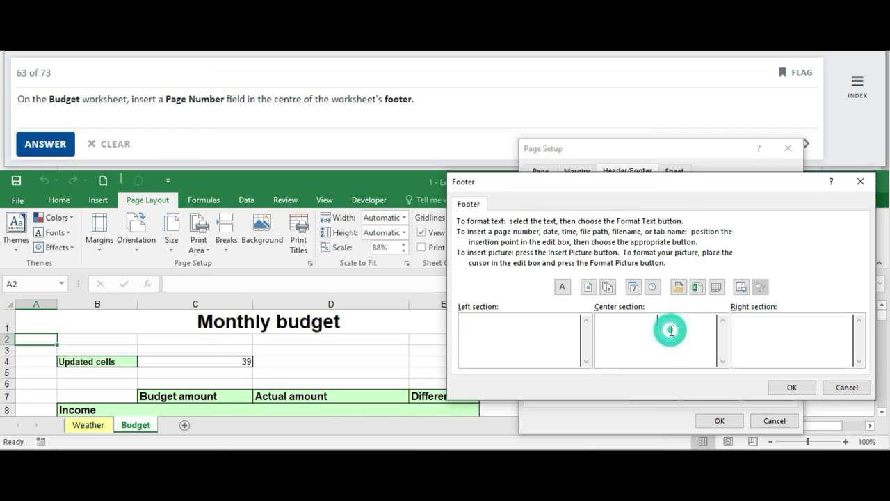
left_click(588, 288)
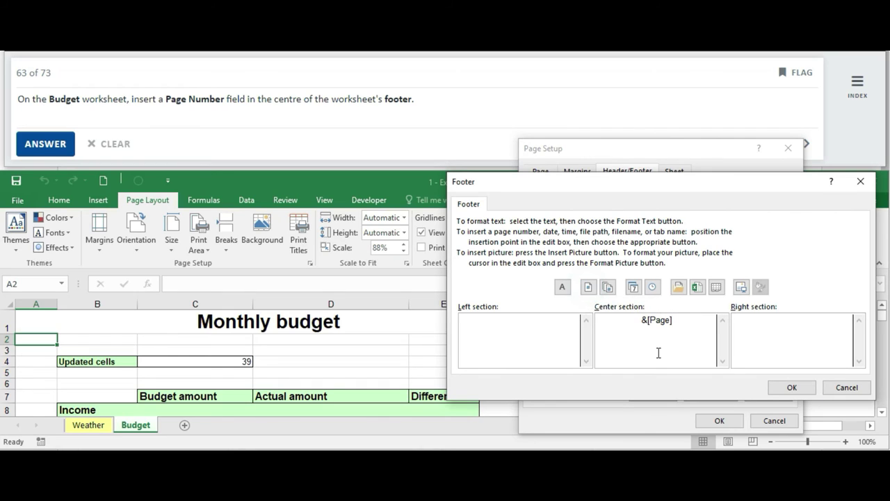
left_click(788, 387)
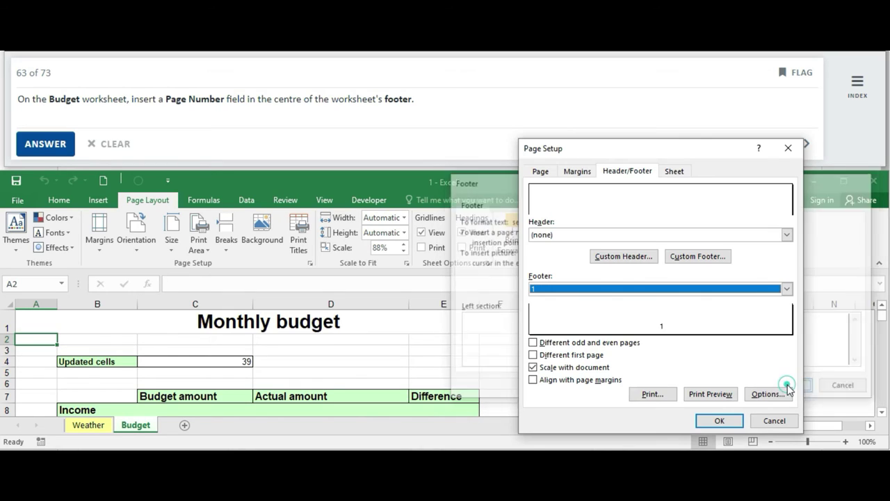
left_click(717, 421)
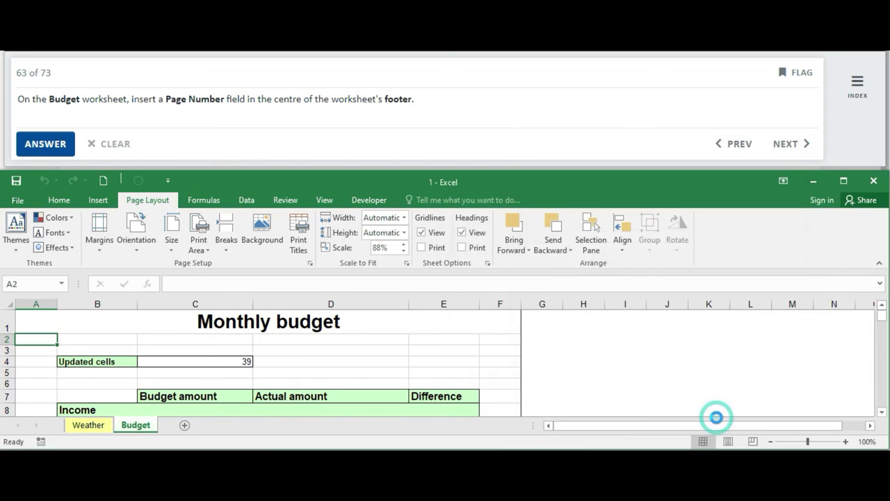
left_click(42, 144)
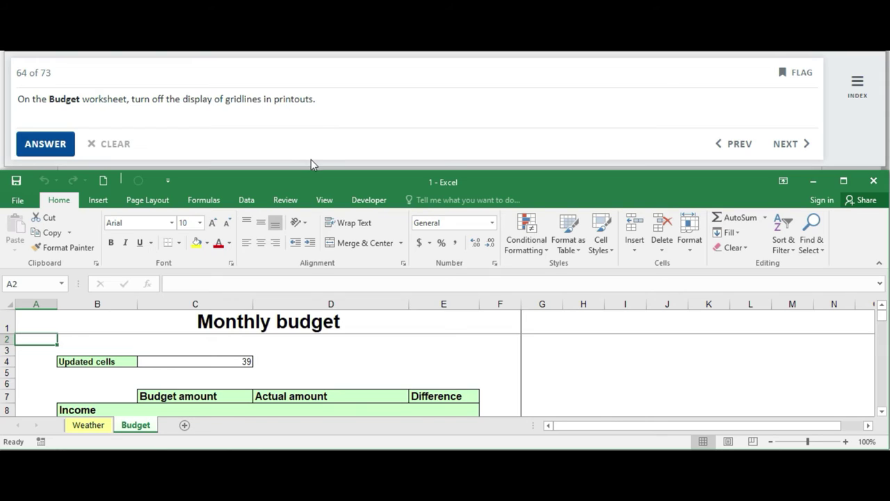
- Uncheck gridline printing on Page Setup's Sheet tab and submit question 64
left_click(152, 200)
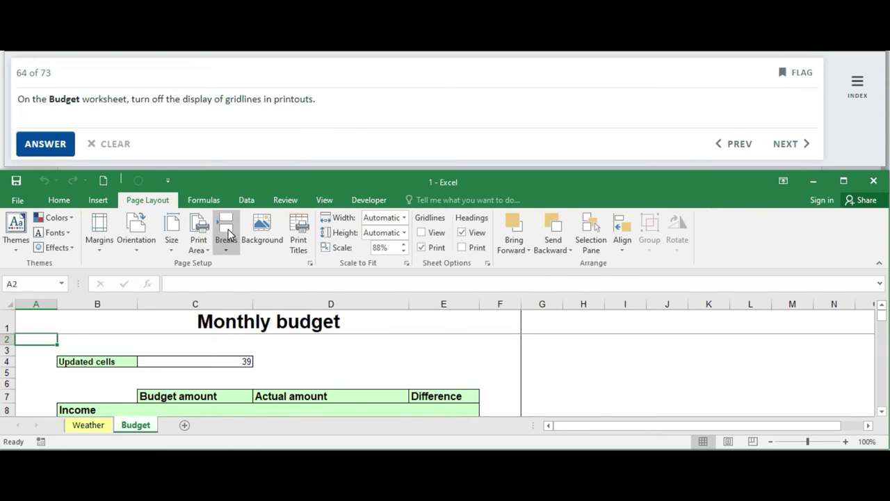
left_click(309, 263)
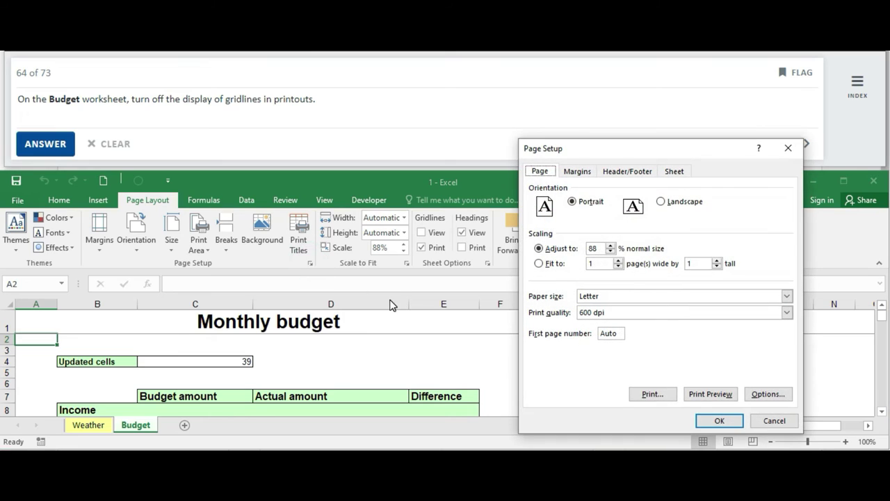
left_click(674, 174)
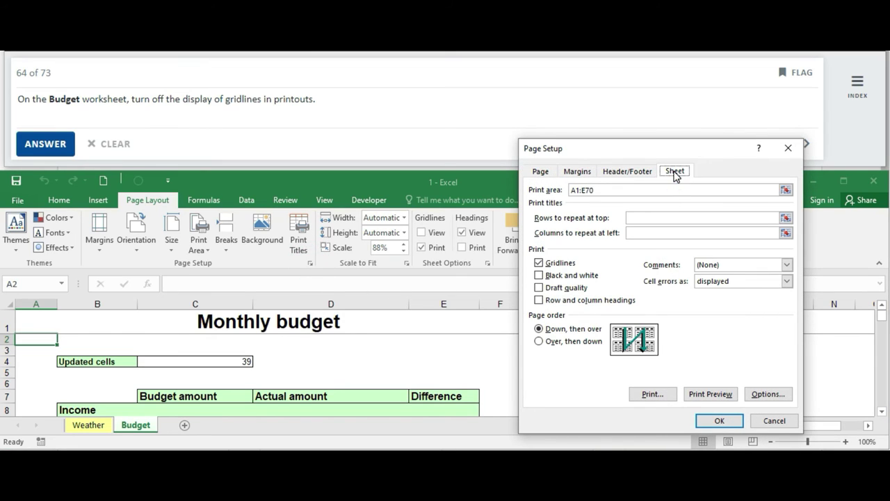
left_click(540, 263)
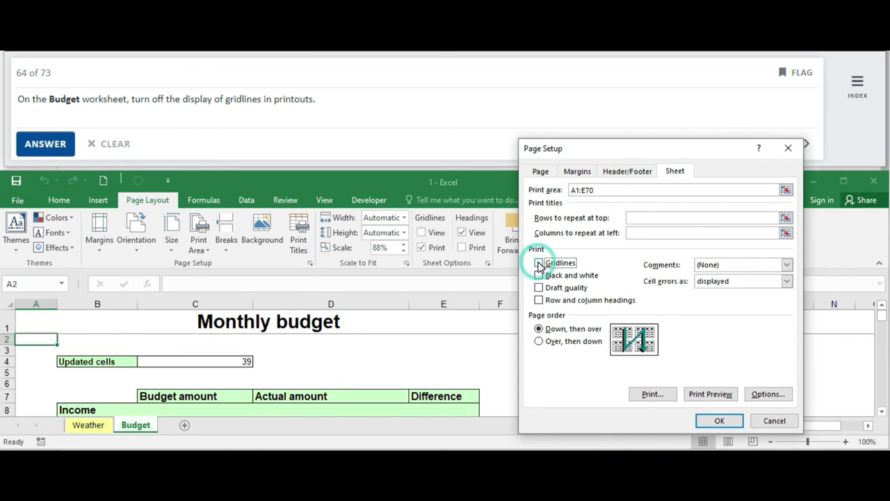
left_click(718, 421)
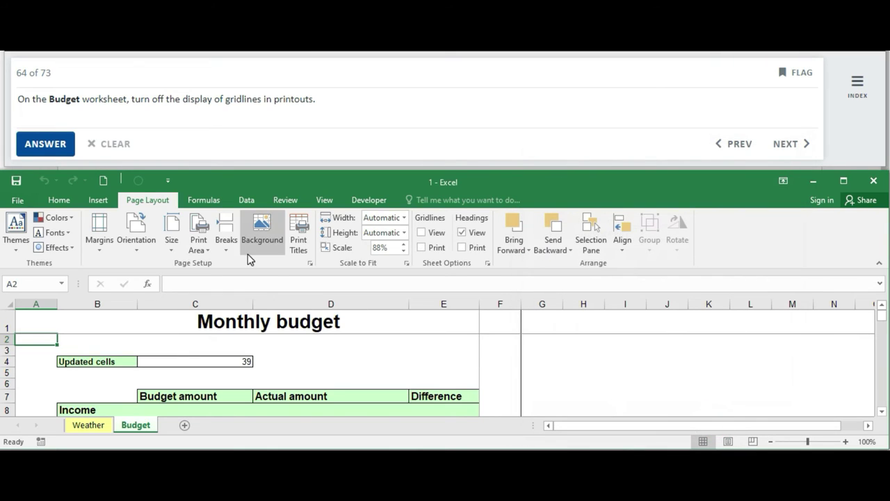
left_click(44, 144)
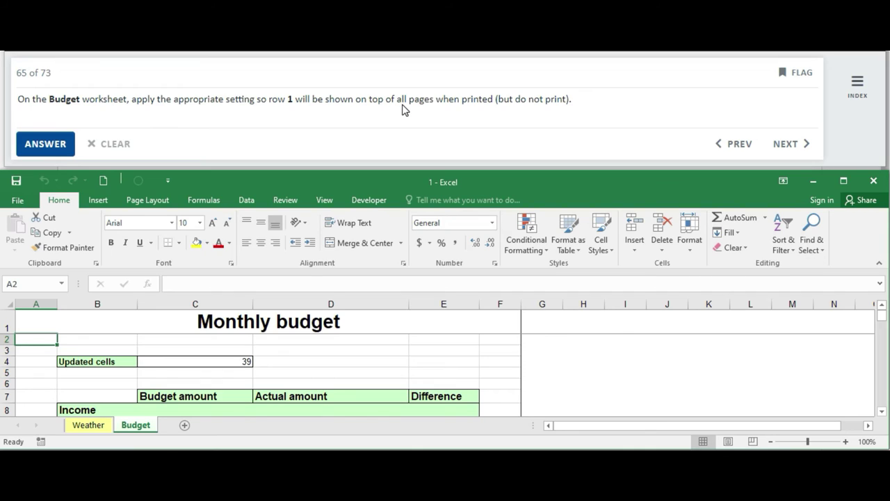
- Set rows to repeat at top to $1:$1 in Page Setup's Sheet options, then submit the answer
left_click(285, 87)
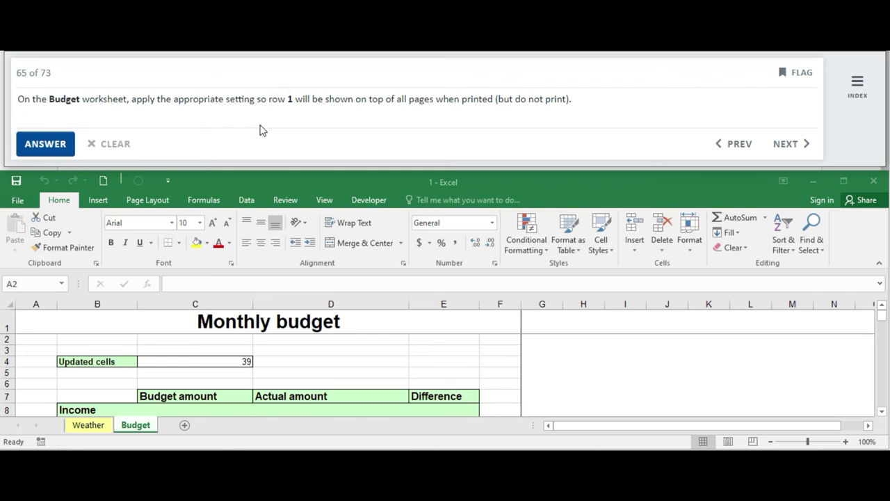
left_click(149, 200)
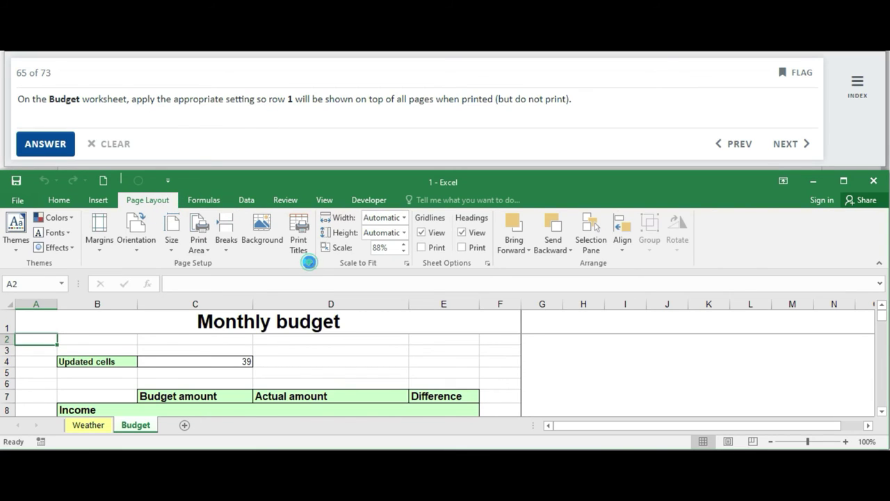
left_click(311, 263)
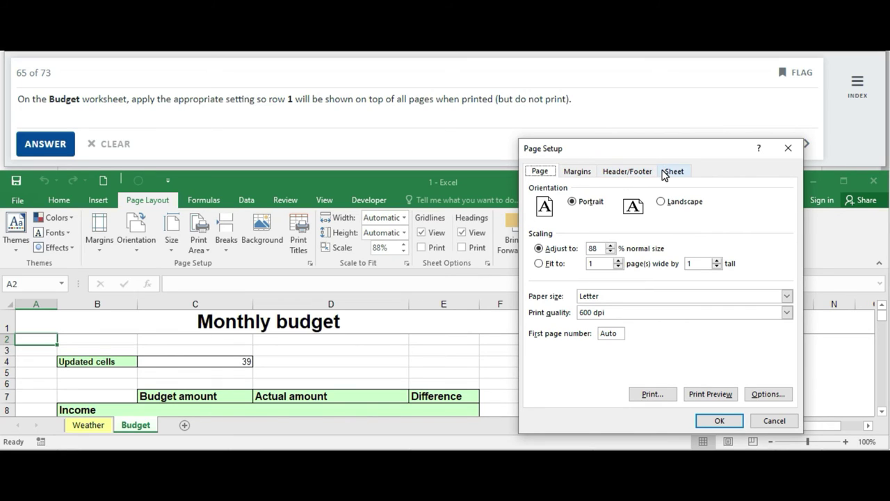
left_click(665, 175)
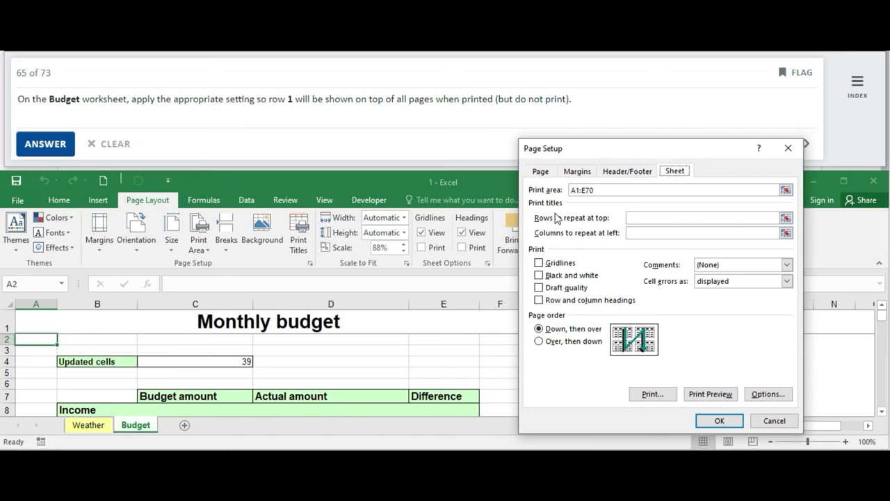
left_click(649, 218)
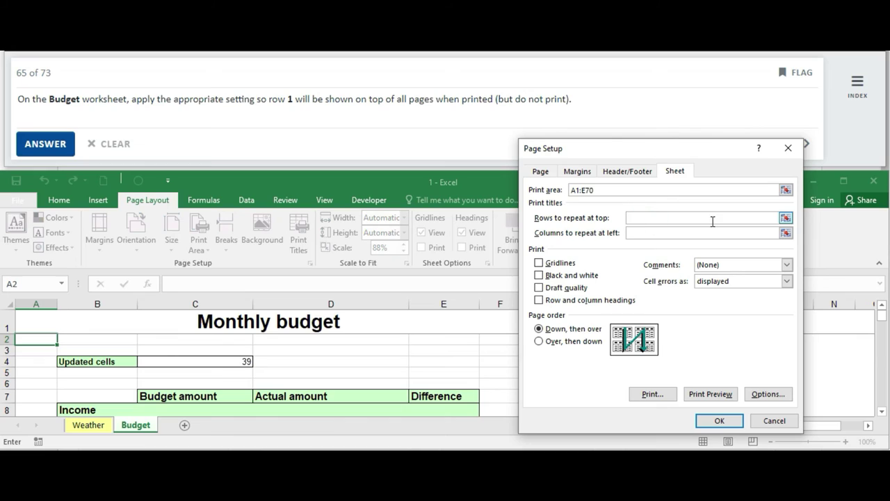
left_click(786, 218)
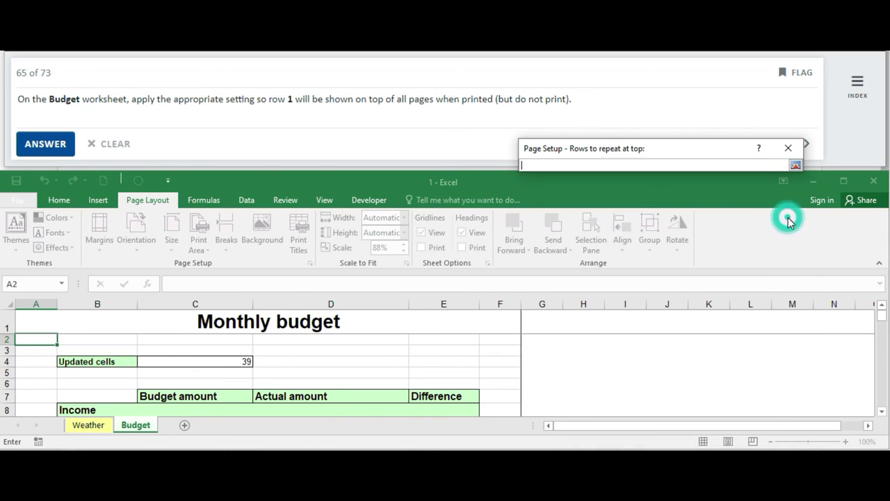
left_click(10, 322)
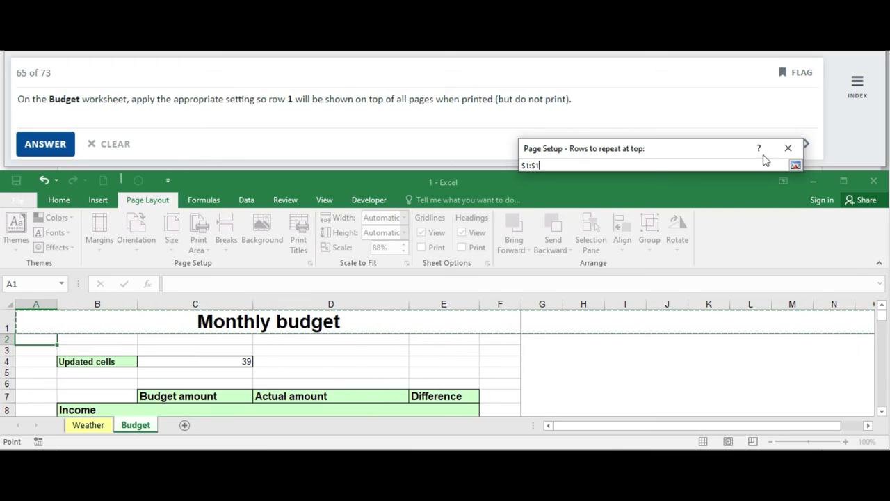
left_click(795, 166)
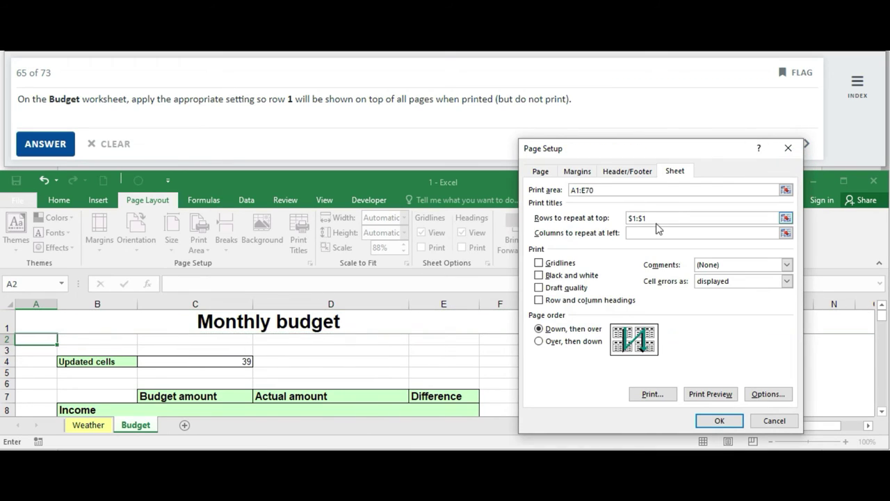
left_click(652, 232)
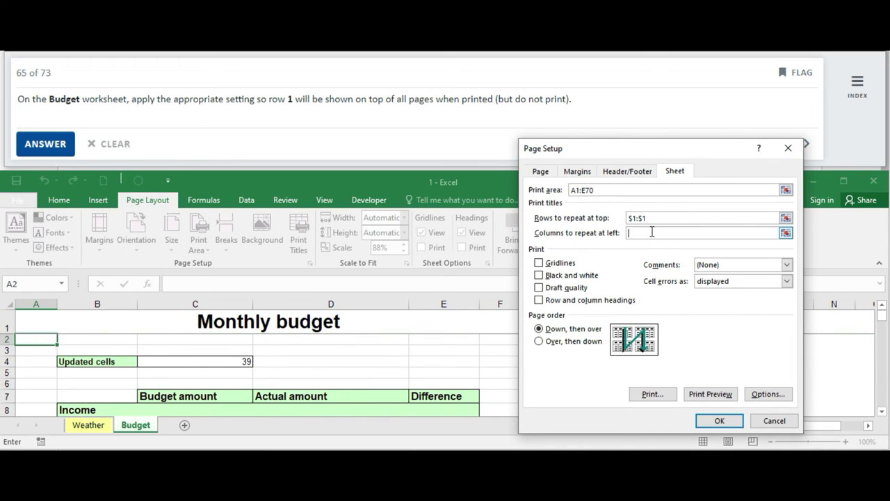
left_click(723, 419)
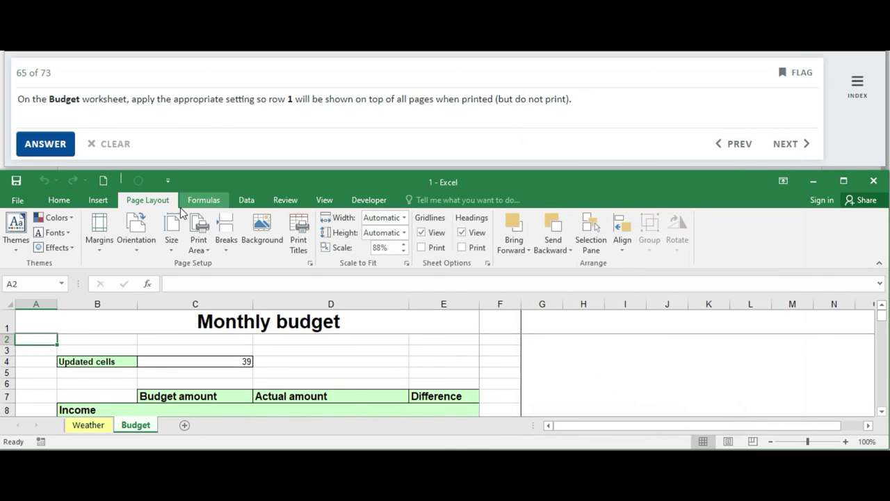
left_click(36, 144)
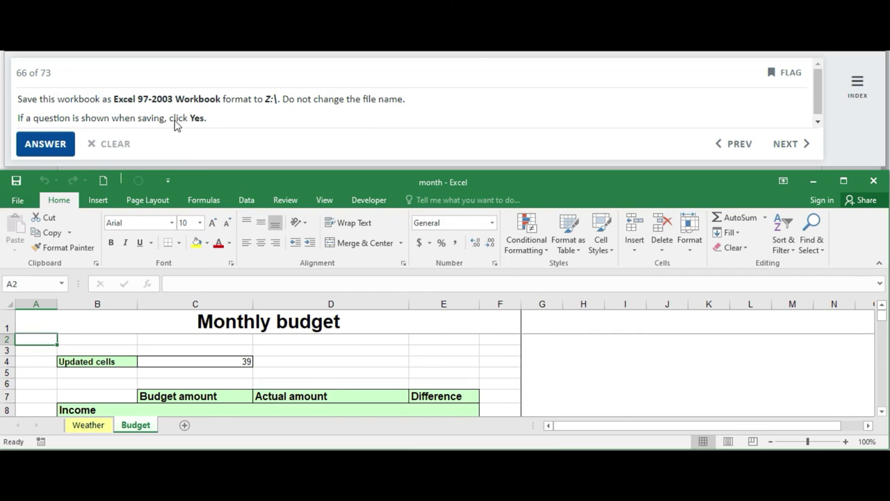
- Save the month workbook to Local Disk (Z:) as an Excel 97-2003 Workbook and submit
left_click(17, 200)
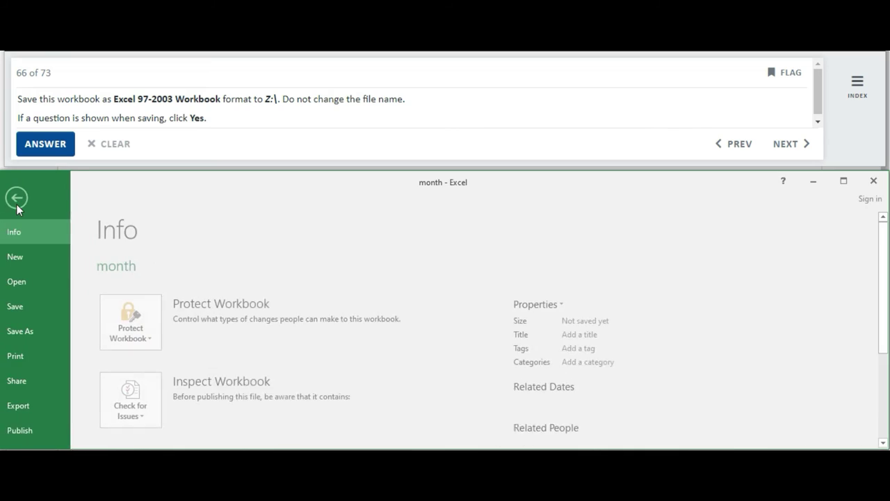
left_click(47, 333)
left_click(172, 374)
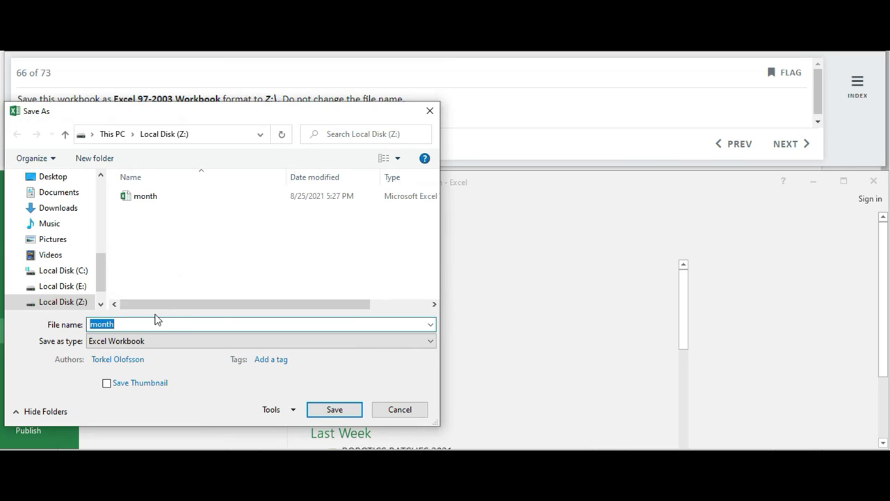
left_click(69, 303)
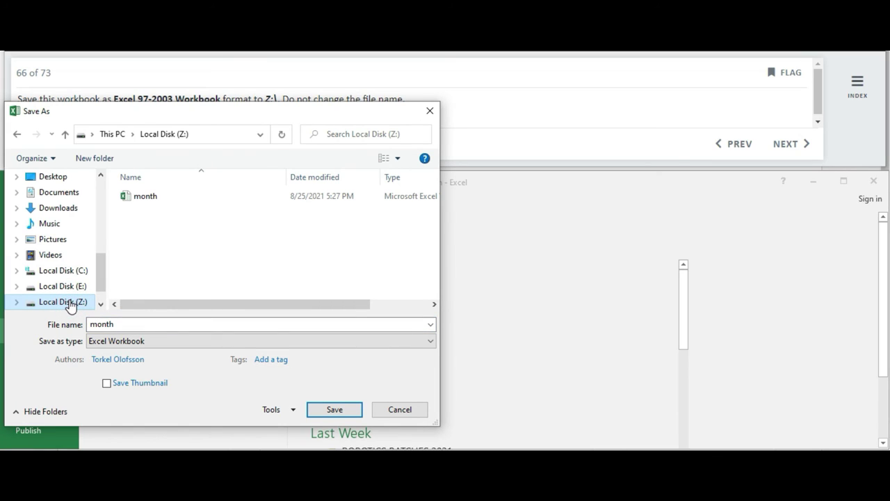
left_click(160, 340)
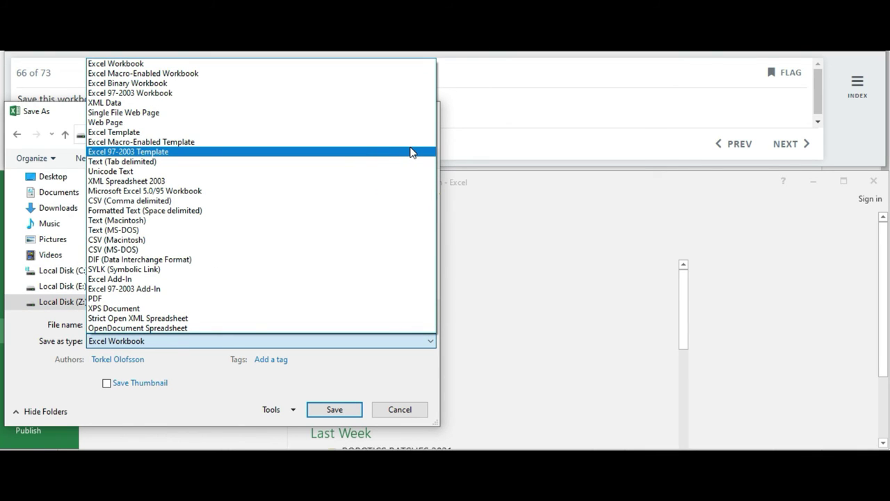
left_click(195, 94)
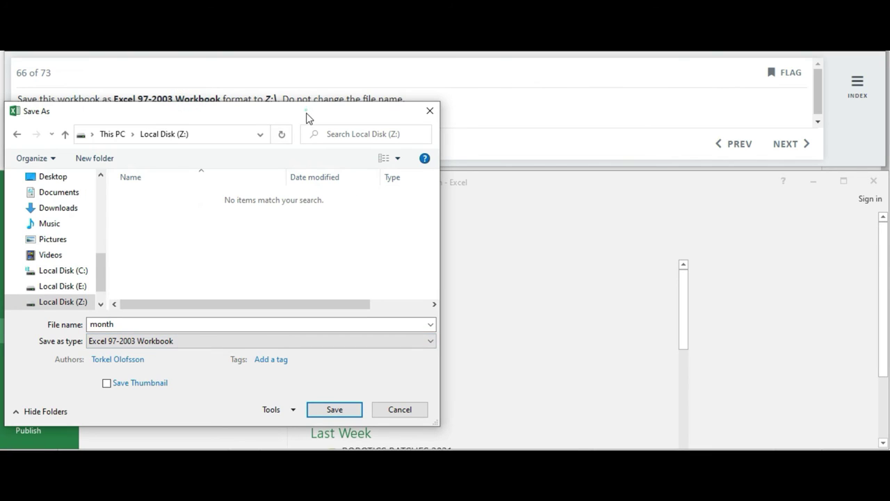
mouse_move(307, 116)
left_mouse_down()
mouse_move(312, 132)
mouse_move(312, 116)
left_mouse_up()
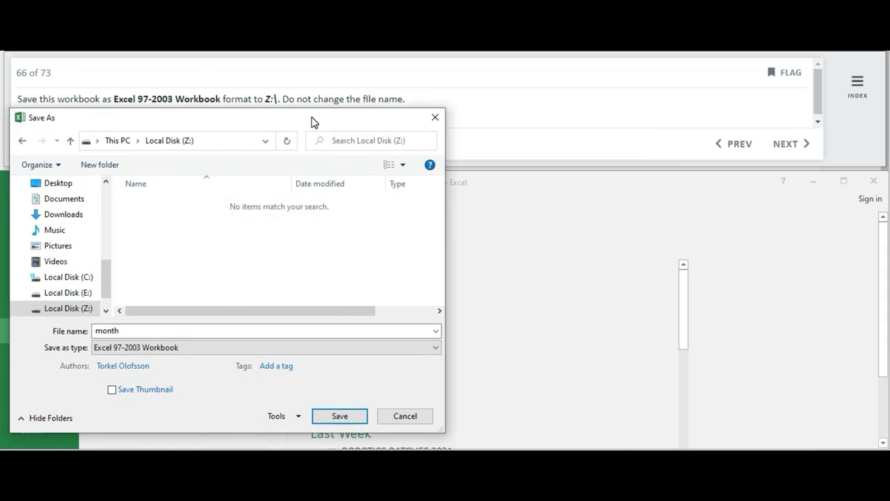
left_click(346, 413)
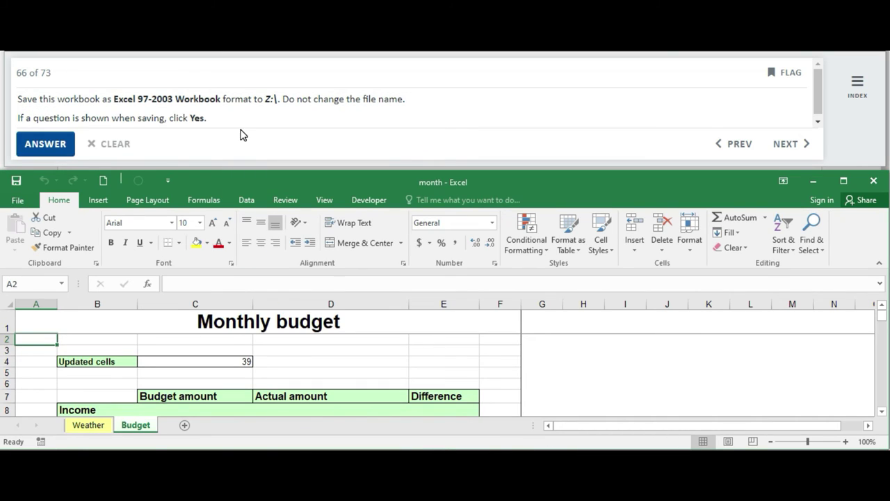
left_click(52, 147)
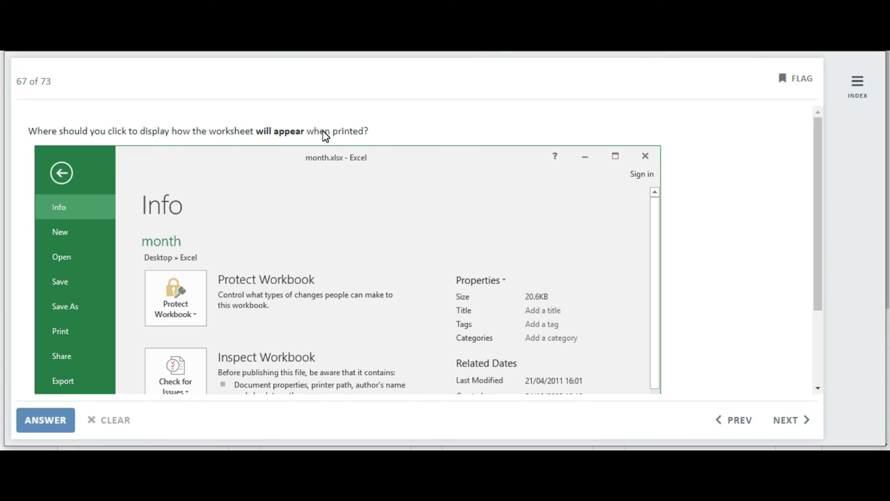
- Answer Print for the print preview and the Copies up arrow for printing 5 copies
left_click(59, 332)
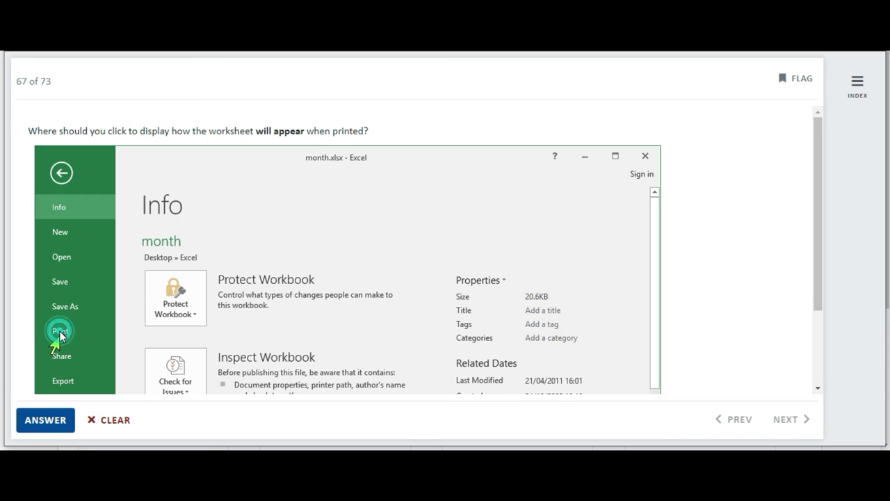
left_click(45, 419)
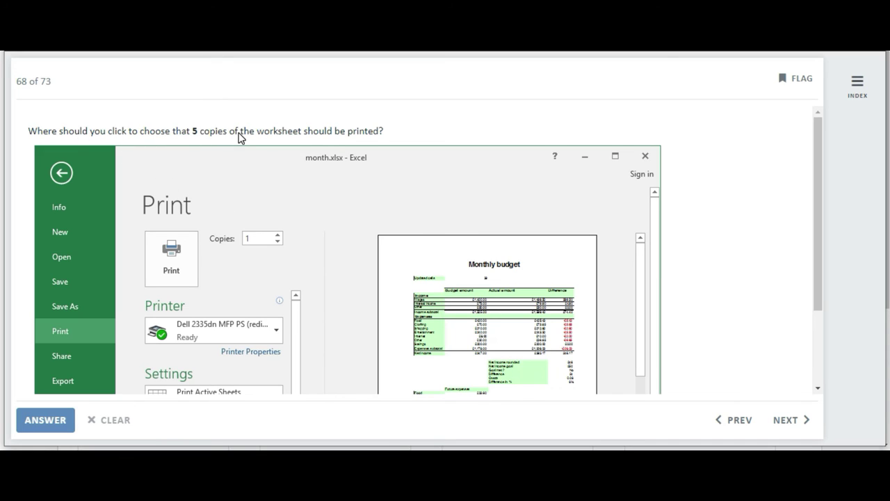
left_click(278, 237)
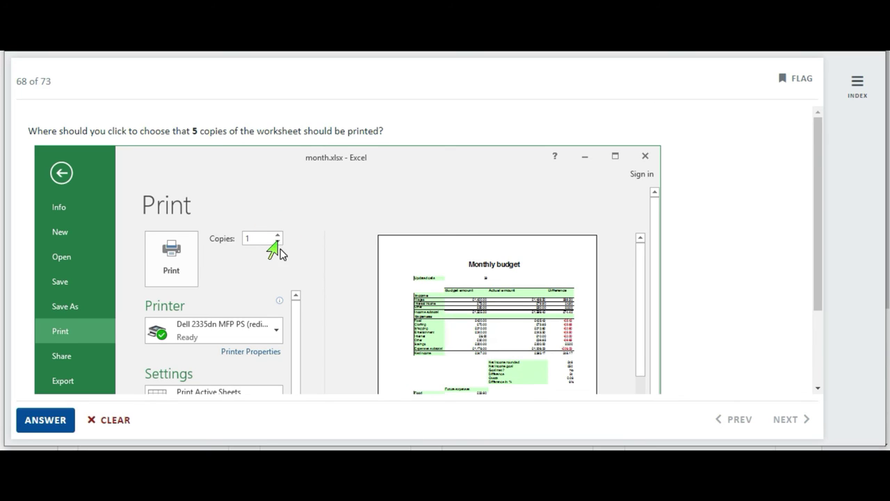
left_click(55, 419)
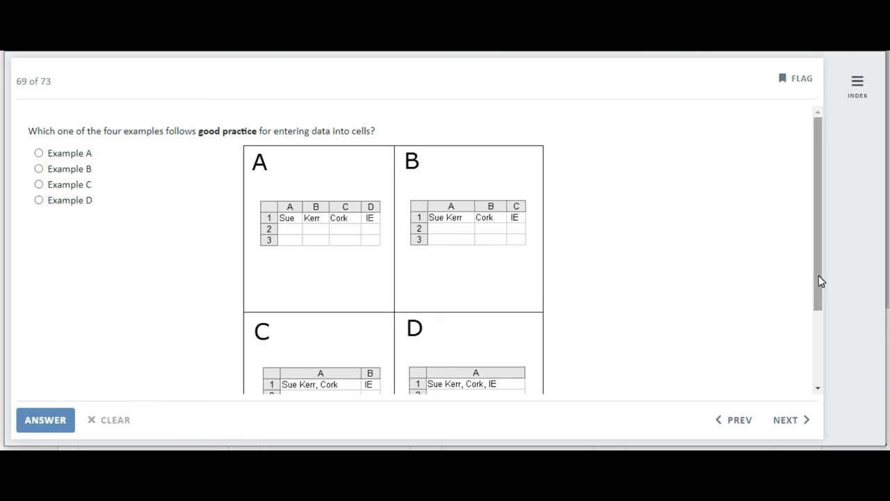
- Choose Example A as the good data-entry practice for question 69 and submit it
left_click_drag(818, 276, 823, 311)
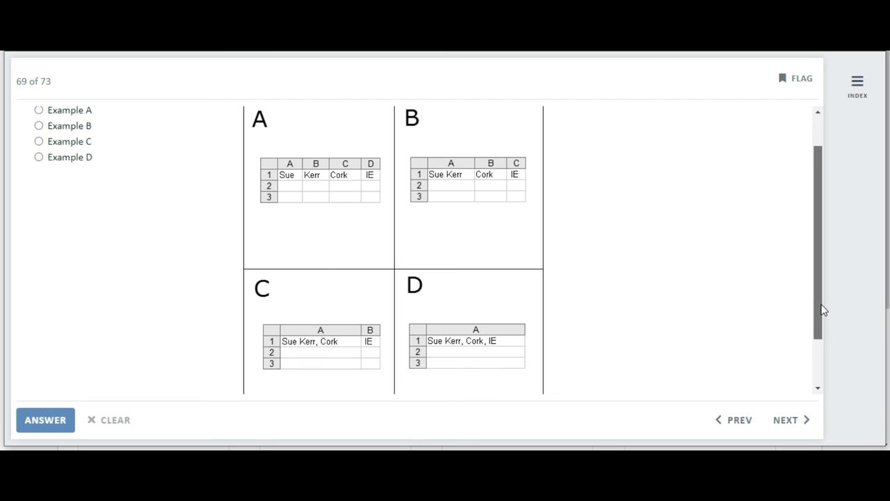
left_click_drag(822, 309, 817, 292)
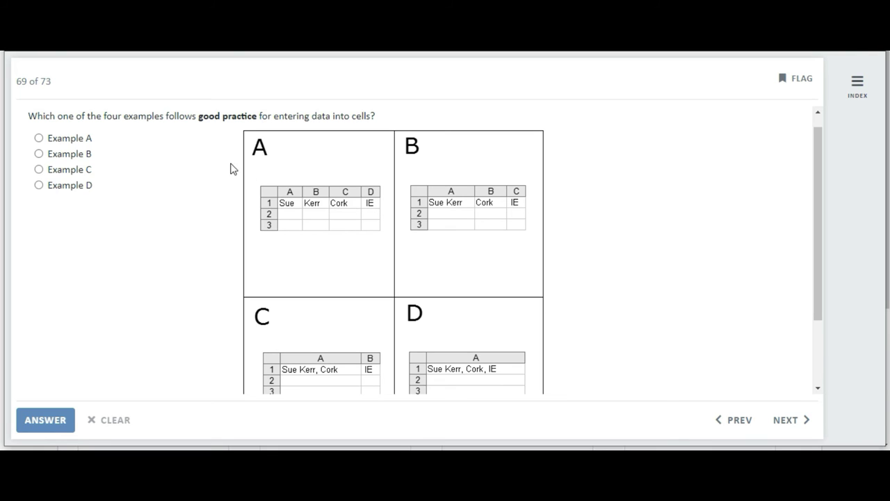
left_click(73, 141)
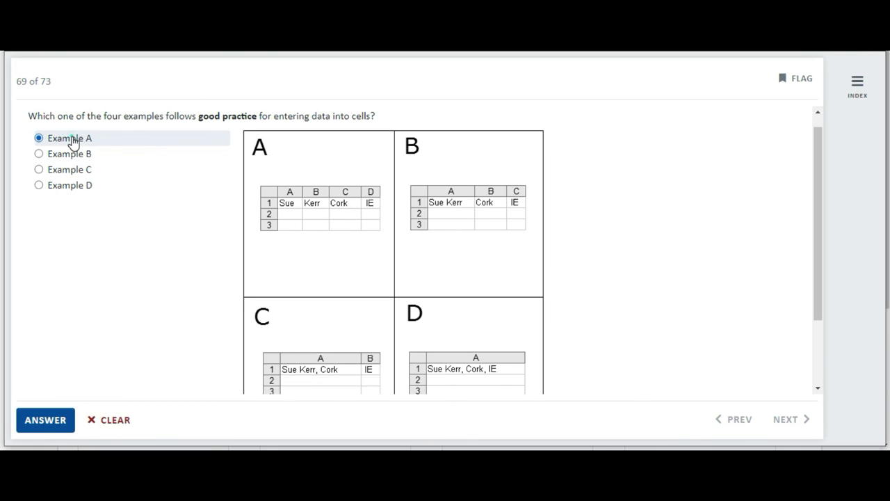
left_click(46, 422)
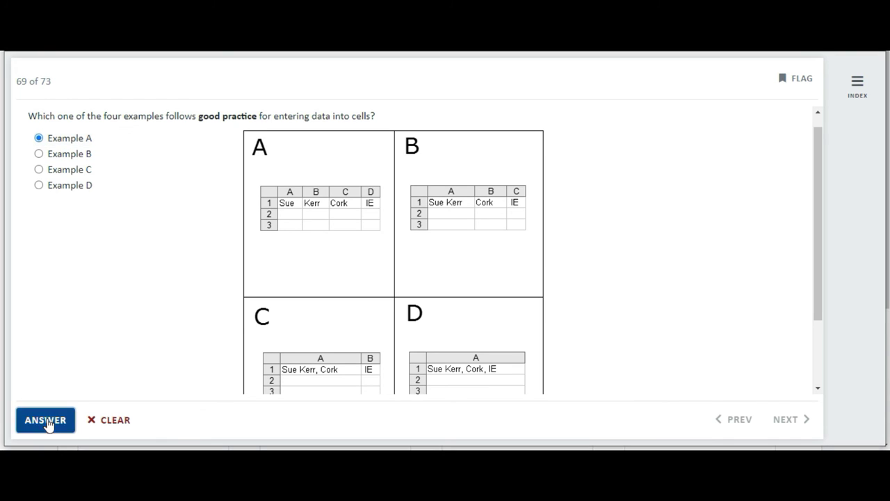
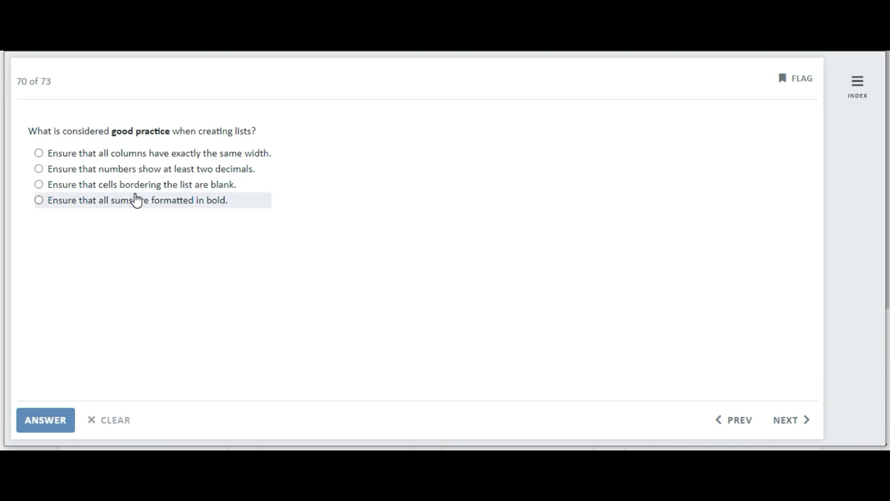
- Answer question 70 with 'Ensure that cells bordering the list are blank.'
left_click(180, 188)
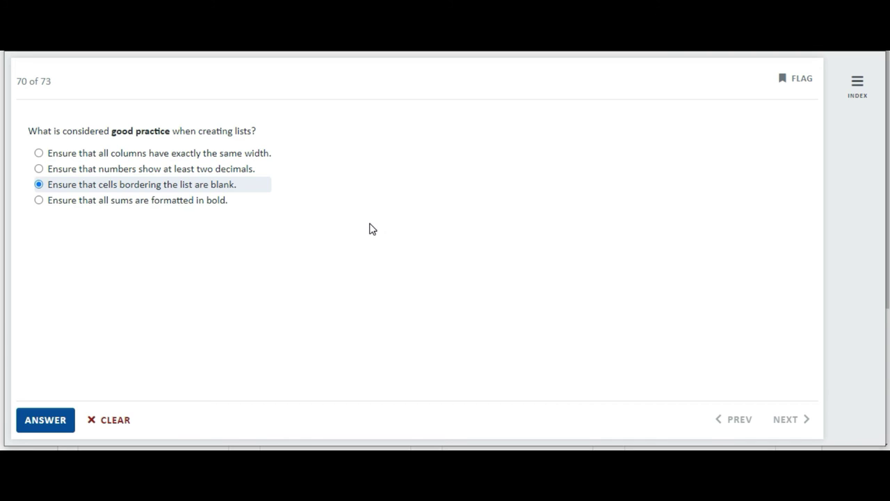
left_click(46, 420)
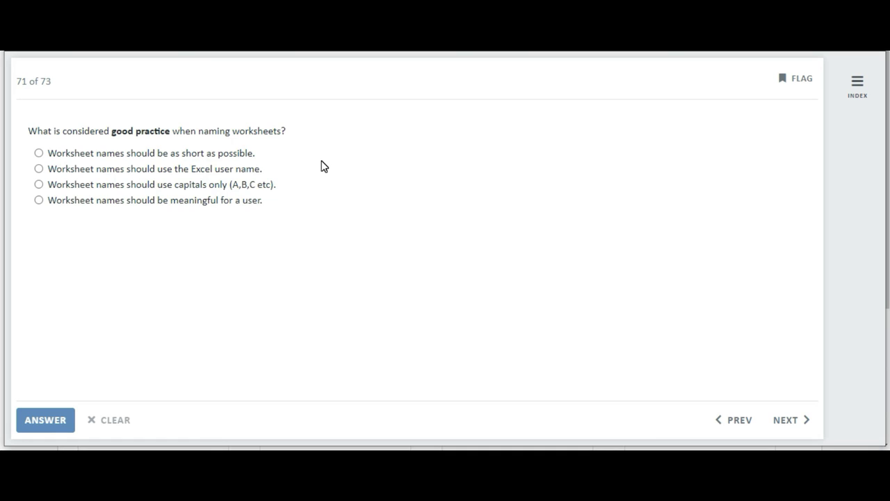
- Answer question 71 with meaningful worksheet names and question 72 with cell references instead of numbers
left_click(242, 201)
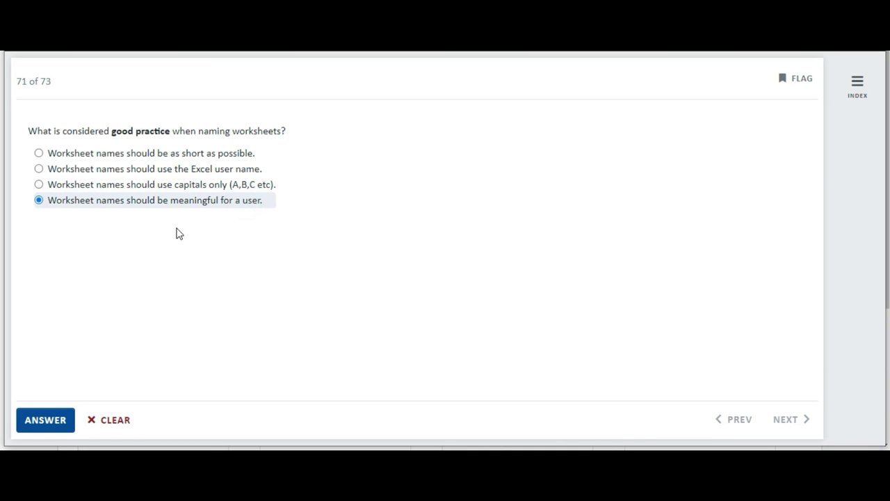
left_click(54, 421)
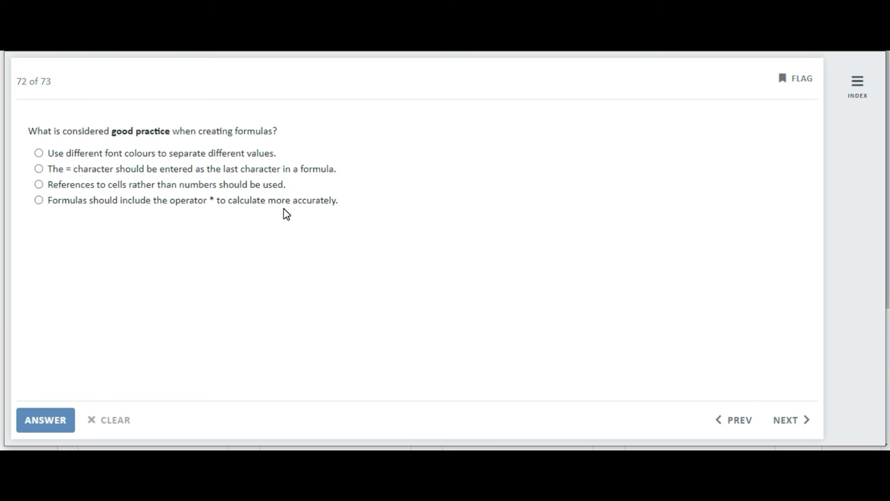
left_click(260, 188)
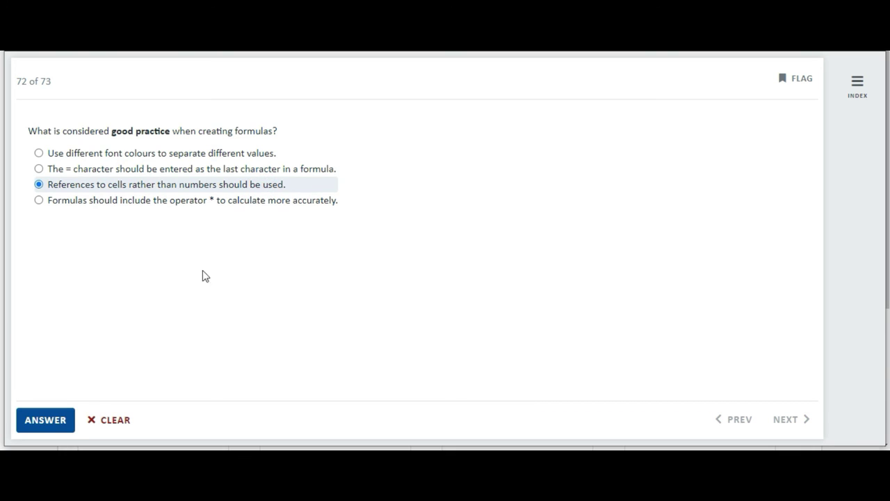
left_click(57, 421)
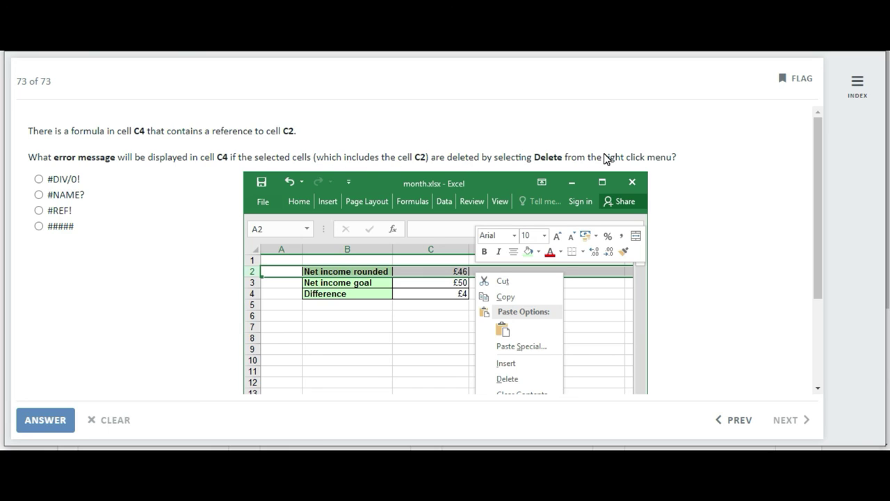
- Answer question 73 with #REF! and confirm ending the test
left_click(40, 211)
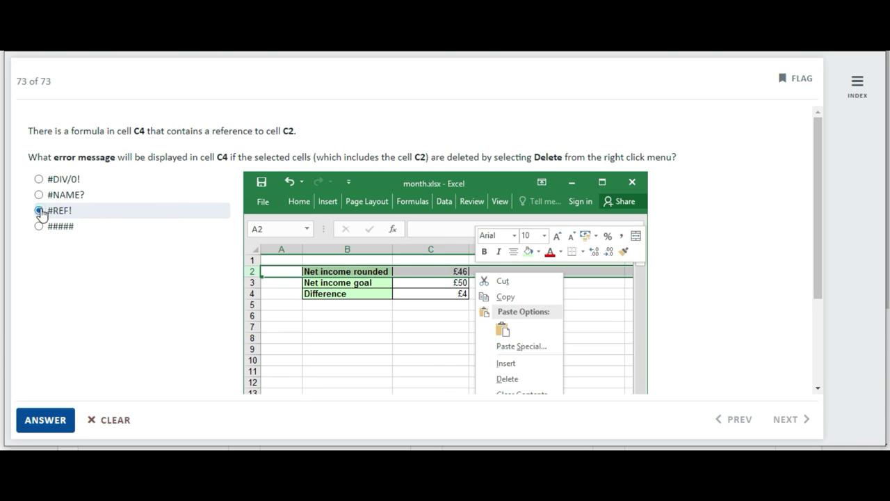
left_click(39, 433)
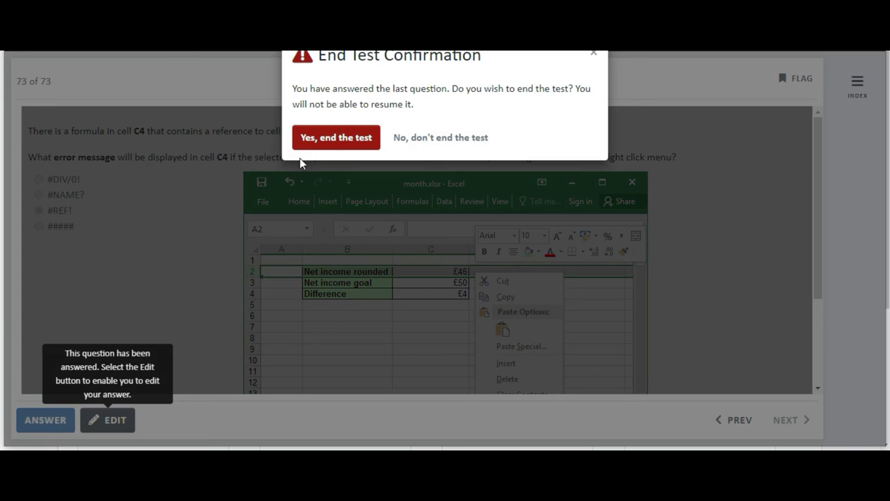
left_click(336, 143)
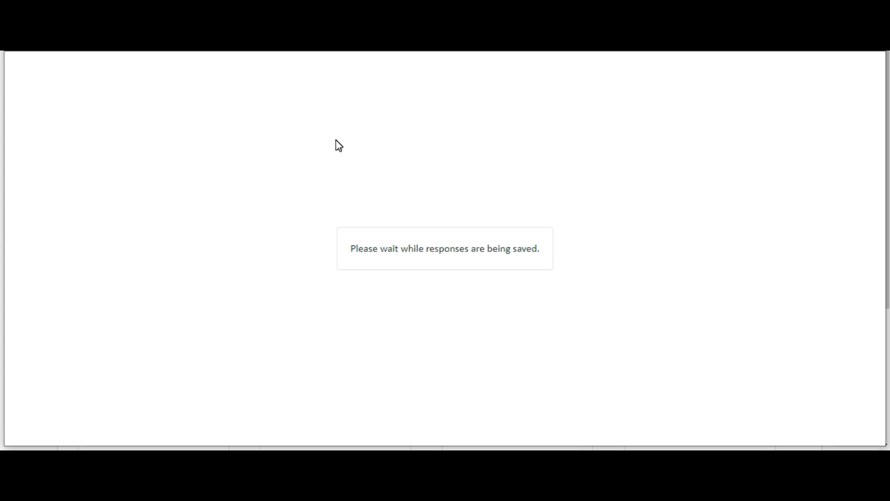
- Scroll the results page below the 97% score to the Answer Listing section
left_click_drag(808, 279, 809, 285)
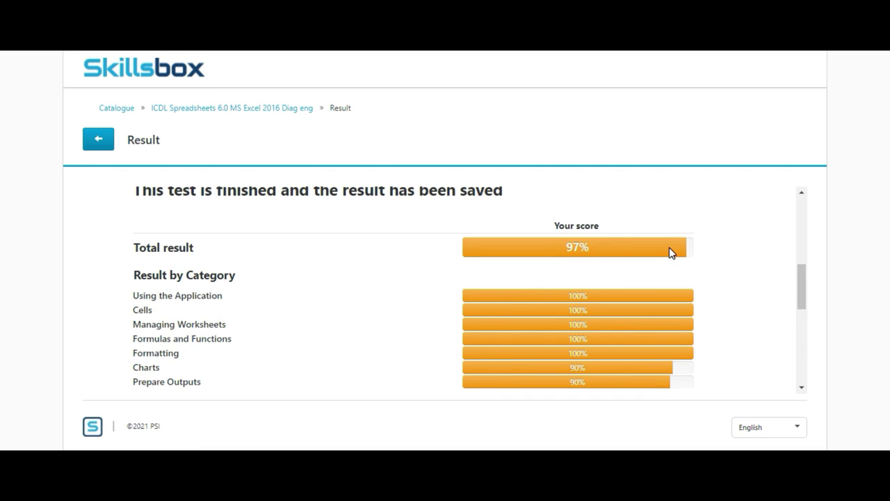
left_click_drag(802, 284, 809, 336)
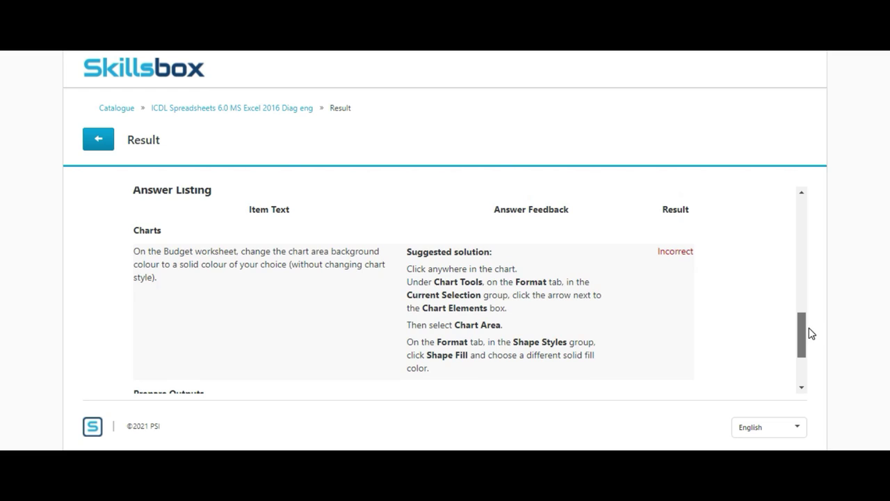
left_click_drag(812, 334, 812, 333)
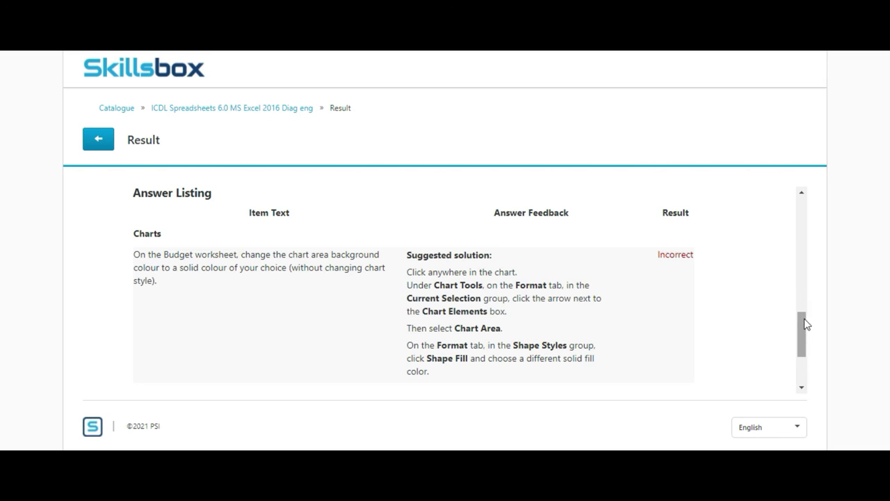
left_click_drag(802, 336, 805, 382)
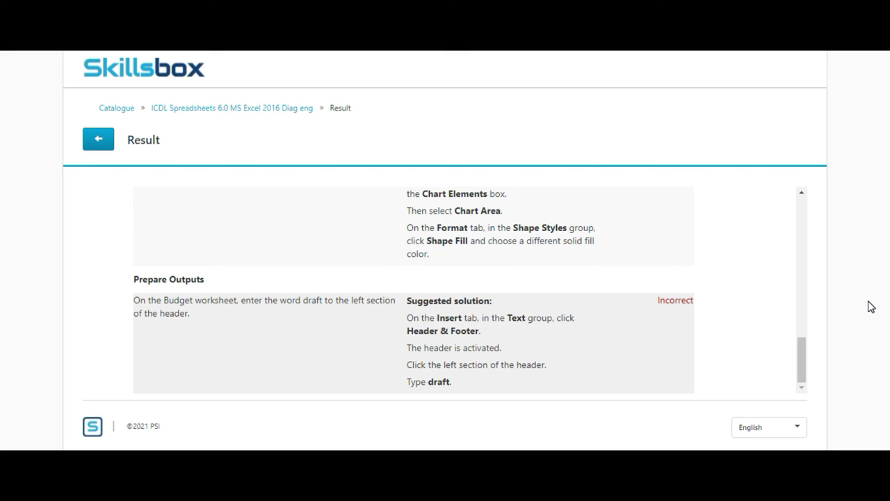
mouse_move(805, 354)
left_mouse_down()
mouse_move(800, 279)
mouse_move(810, 331)
left_mouse_up()
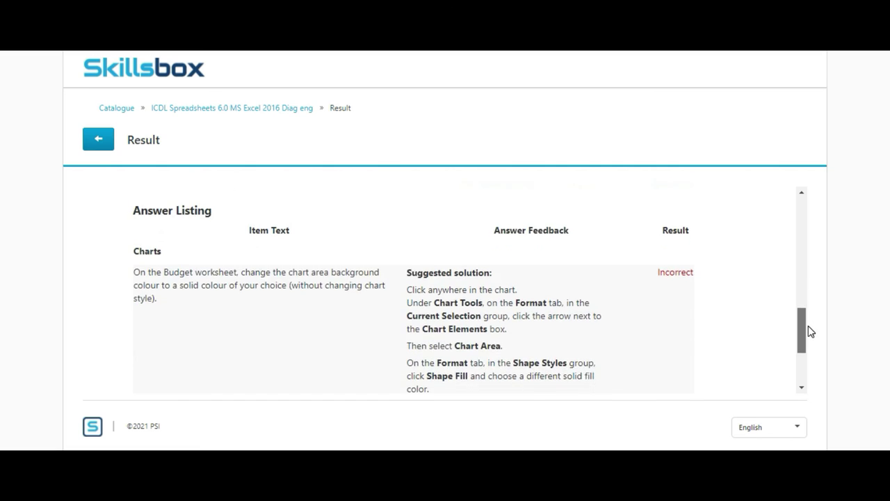